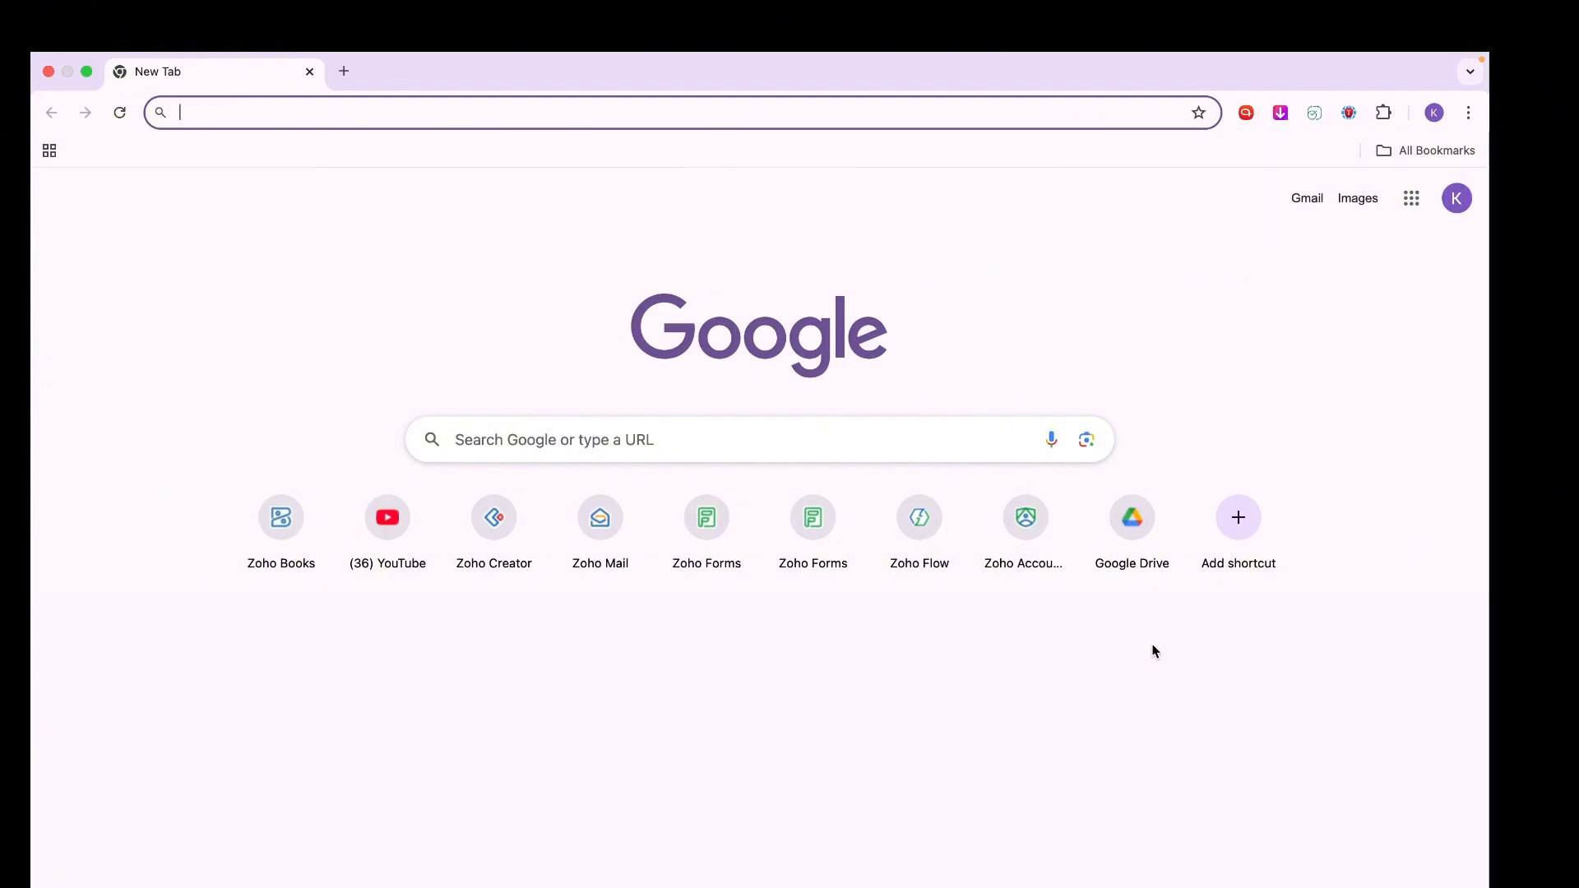
Open flow.zoho.com and start creating a new flow.
{"action": "type", "text": "flow"}
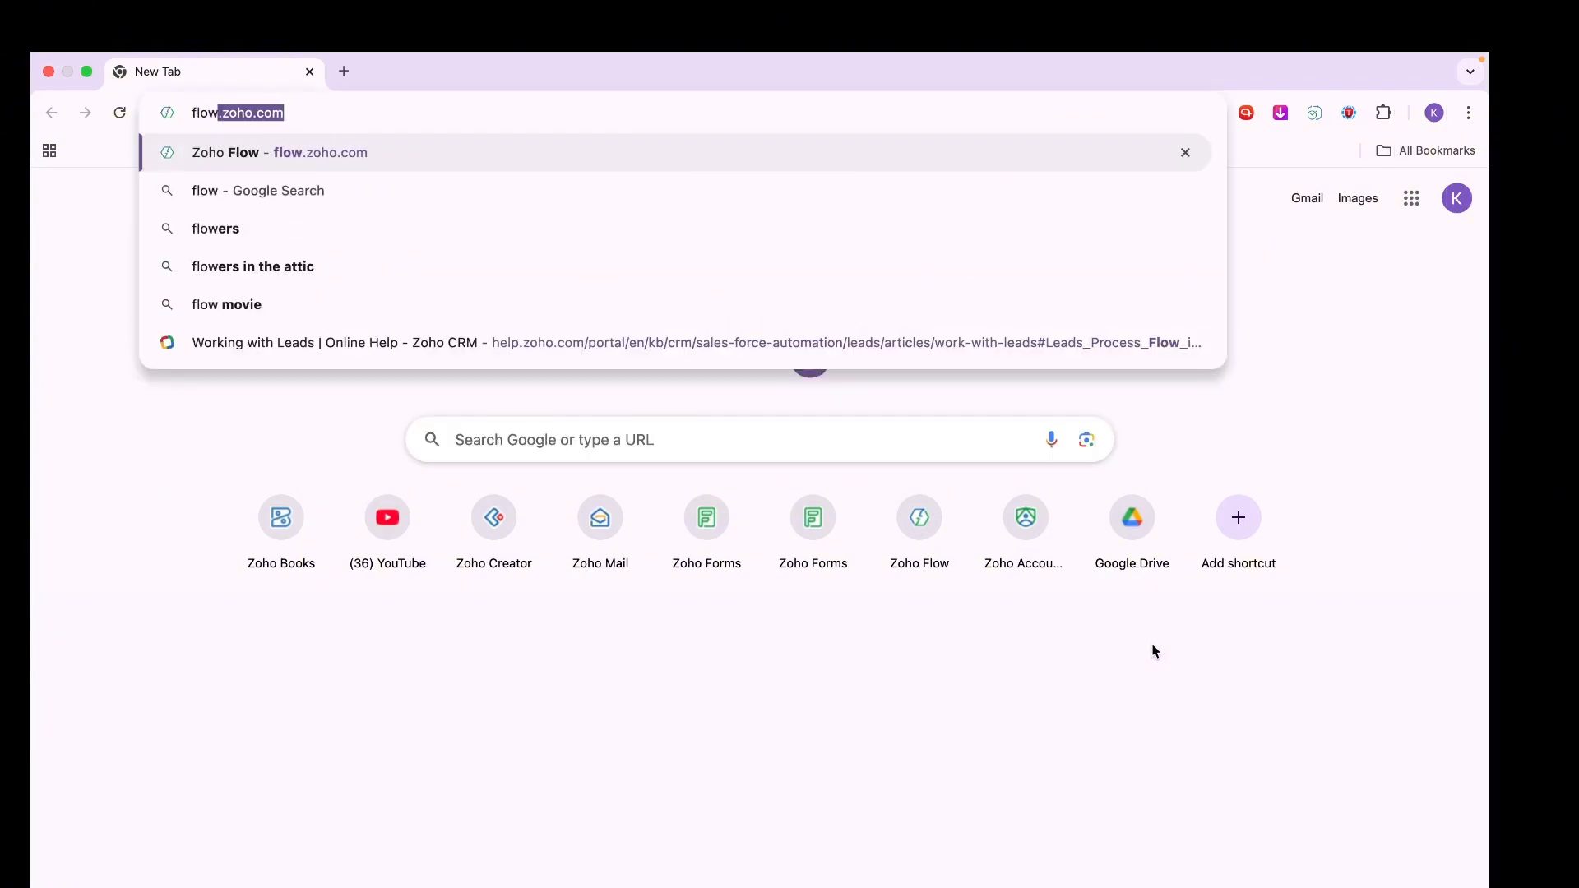
{"action": "key", "text": "Return"}
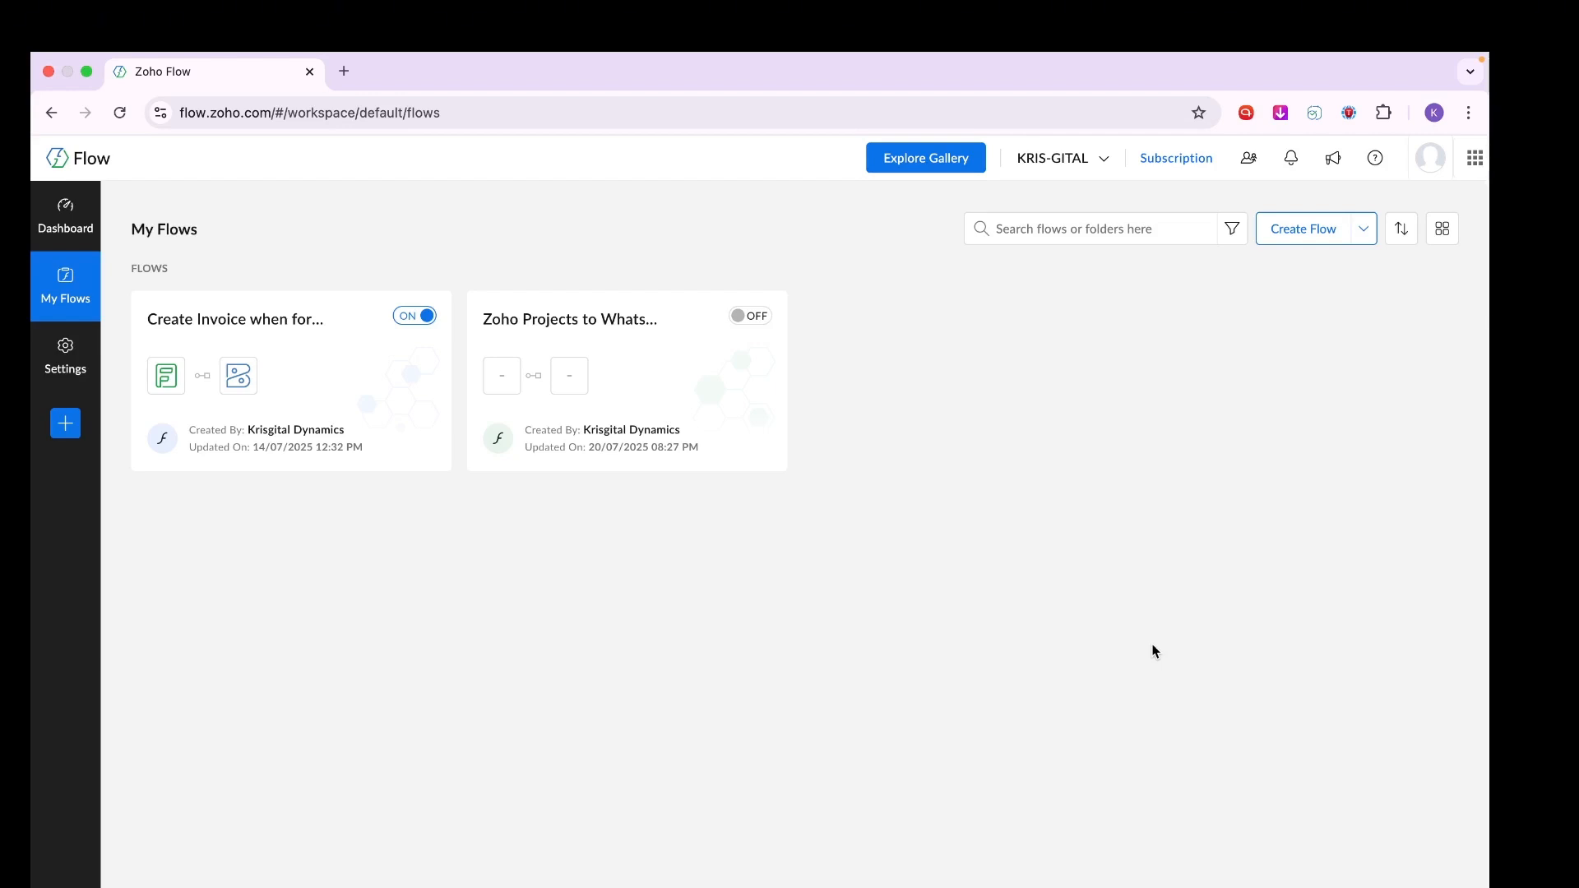
{"action": "left_click", "coordinate": [1305, 230]}
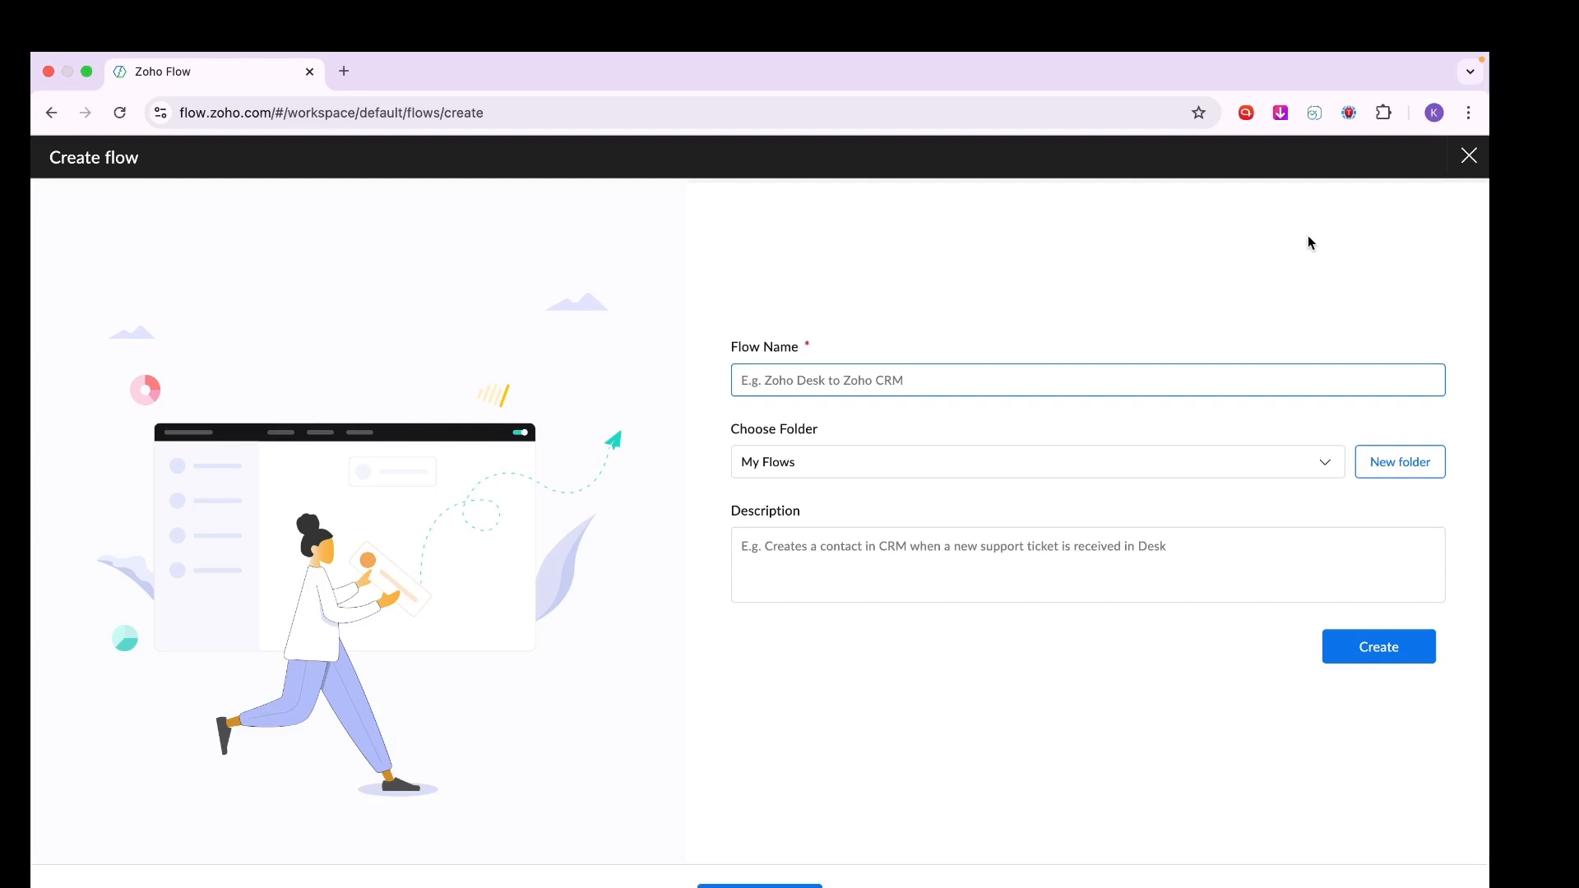
Name the new flow "Closed Won - Create Invoice".
{"action": "type", "text": "Closed WOn"}
{"action": "key", "text": "BackSpace"}
{"action": "key", "text": "BackSpace"}
{"action": "type", "text": "on"}
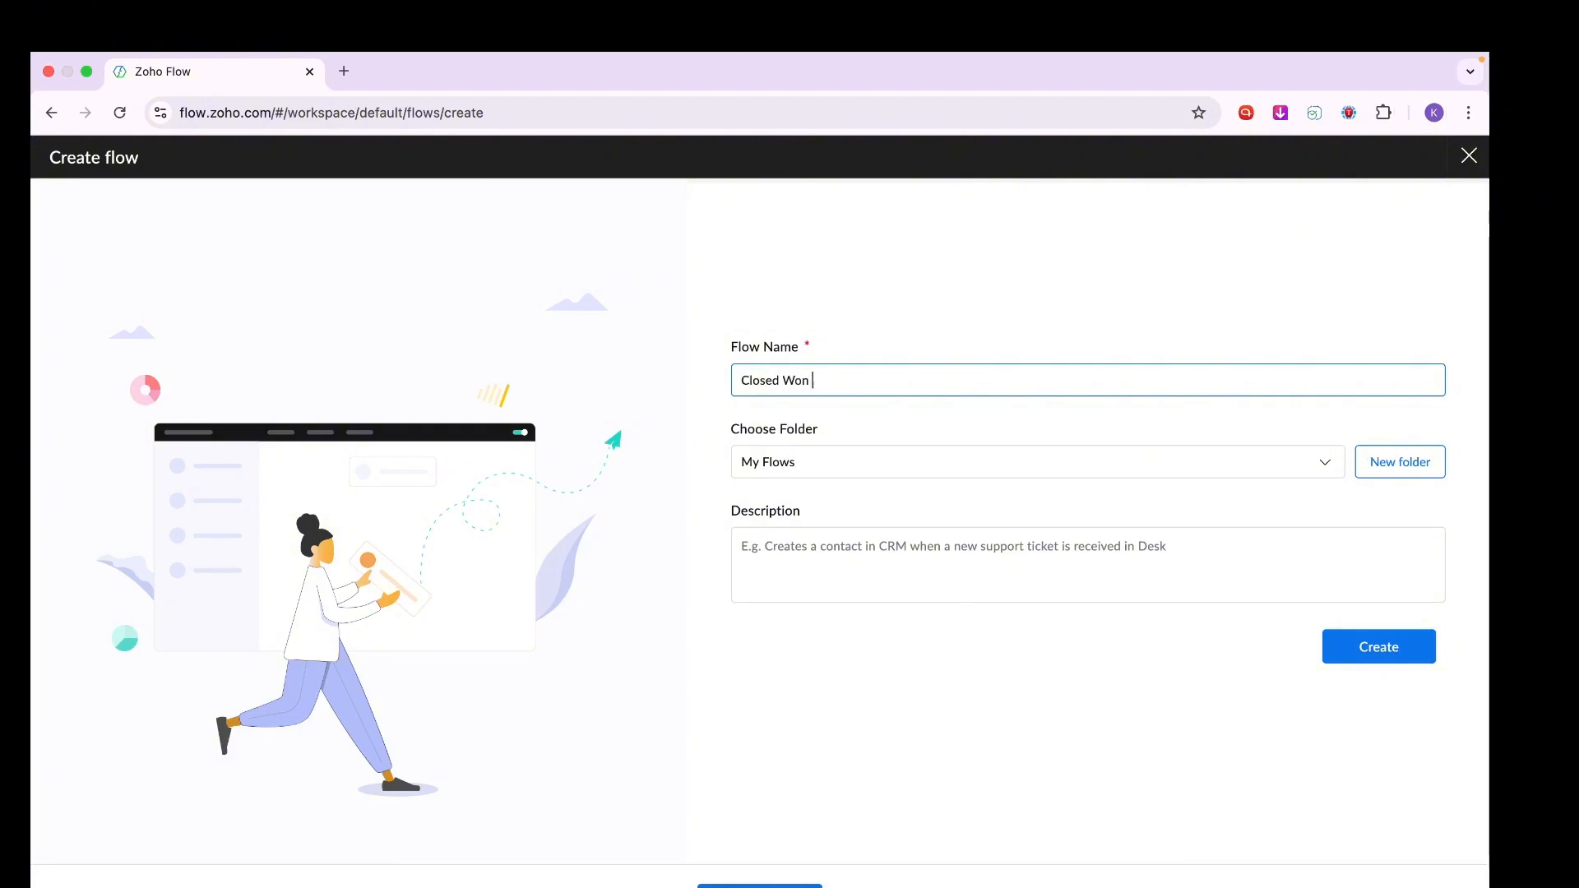
{"action": "type", "text": " - Create Invoice"}
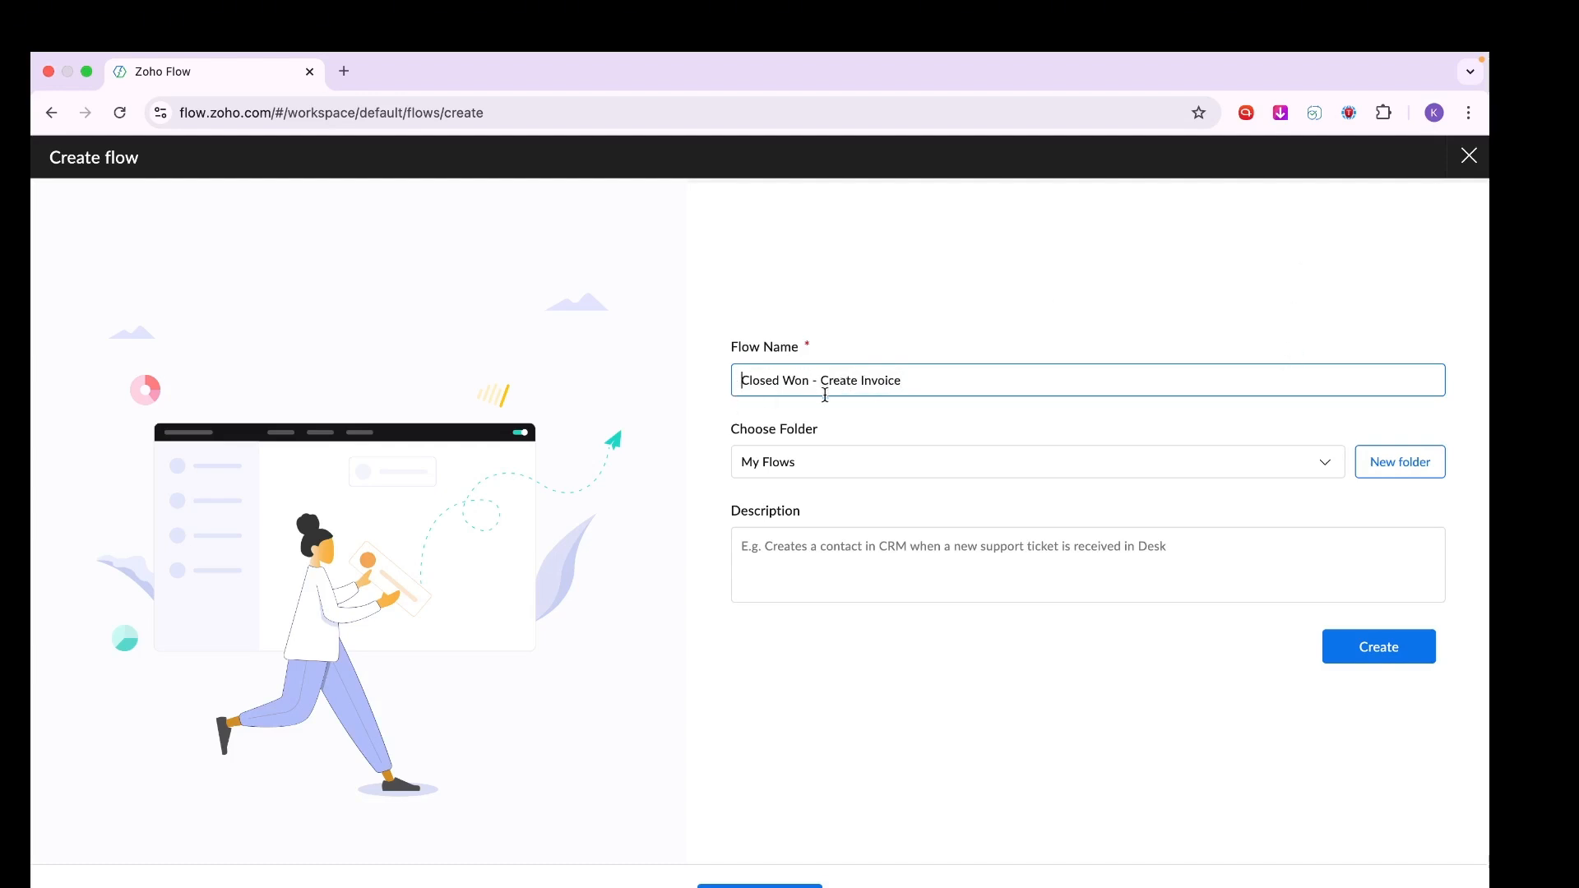
Describe the flow as "When a deal is created or edited to closed won, create an invoice in Zoho Books." and create it.
{"action": "left_click", "coordinate": [1136, 560]}
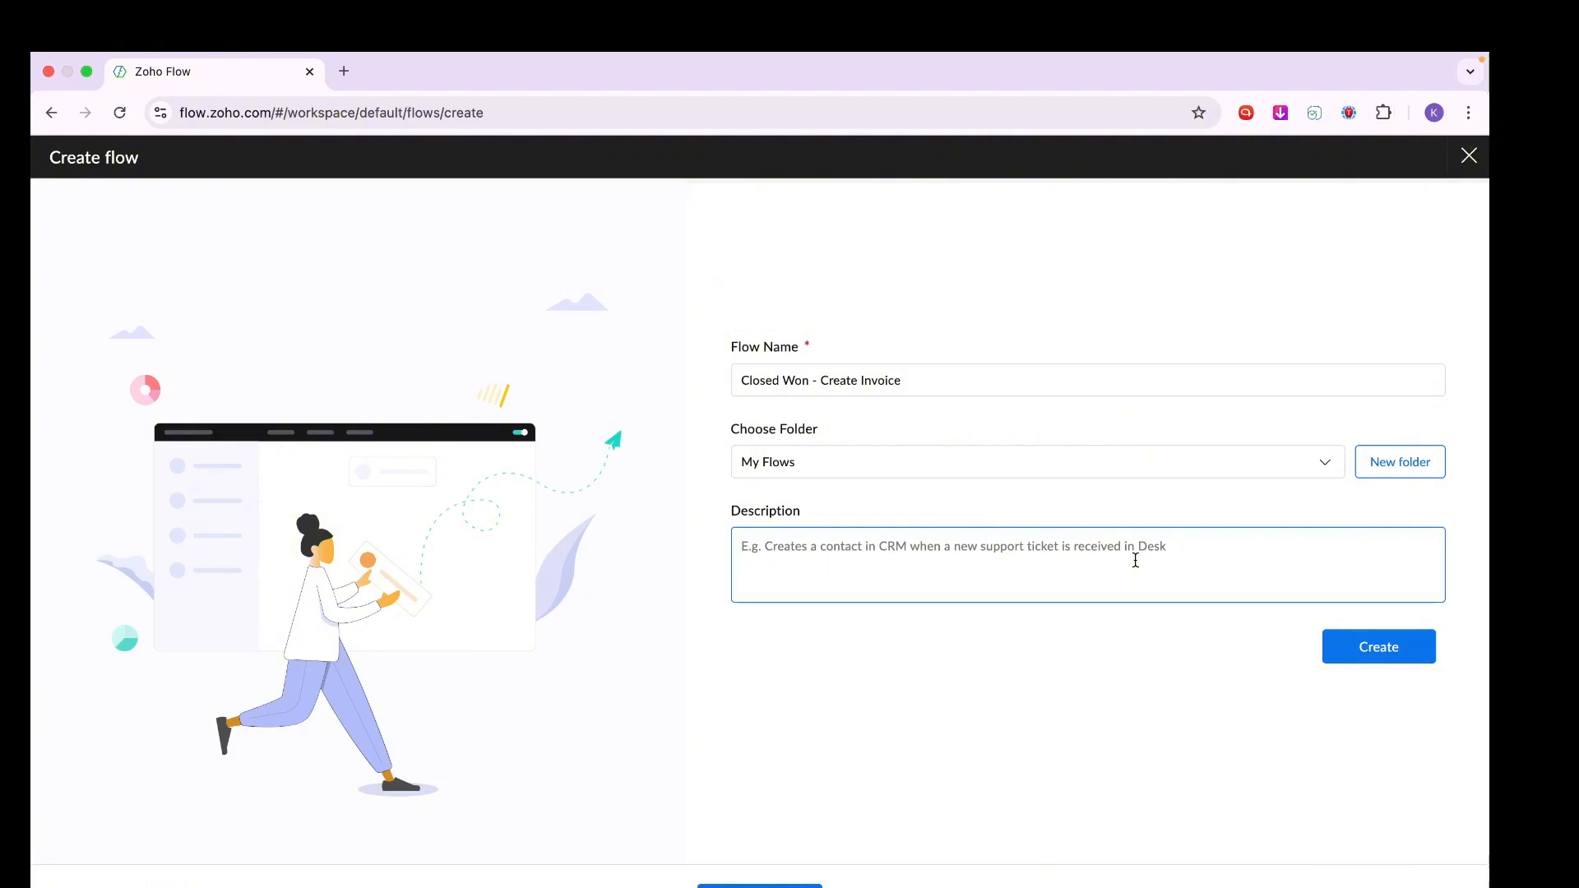
{"action": "type", "text": "When a "}
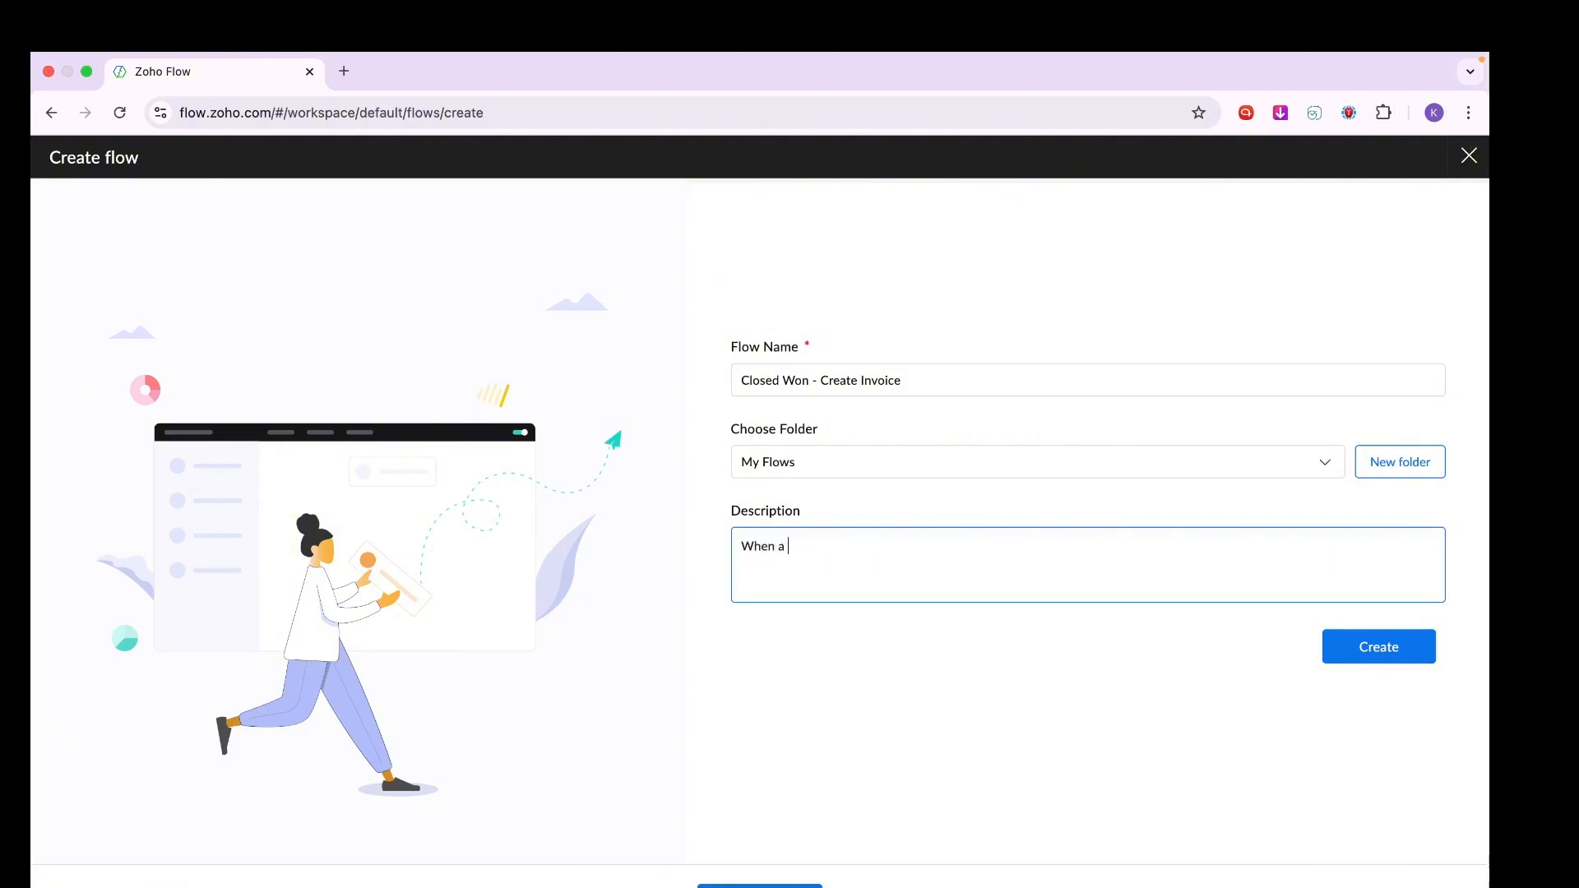
{"action": "type", "text": "deal is created or edited to"}
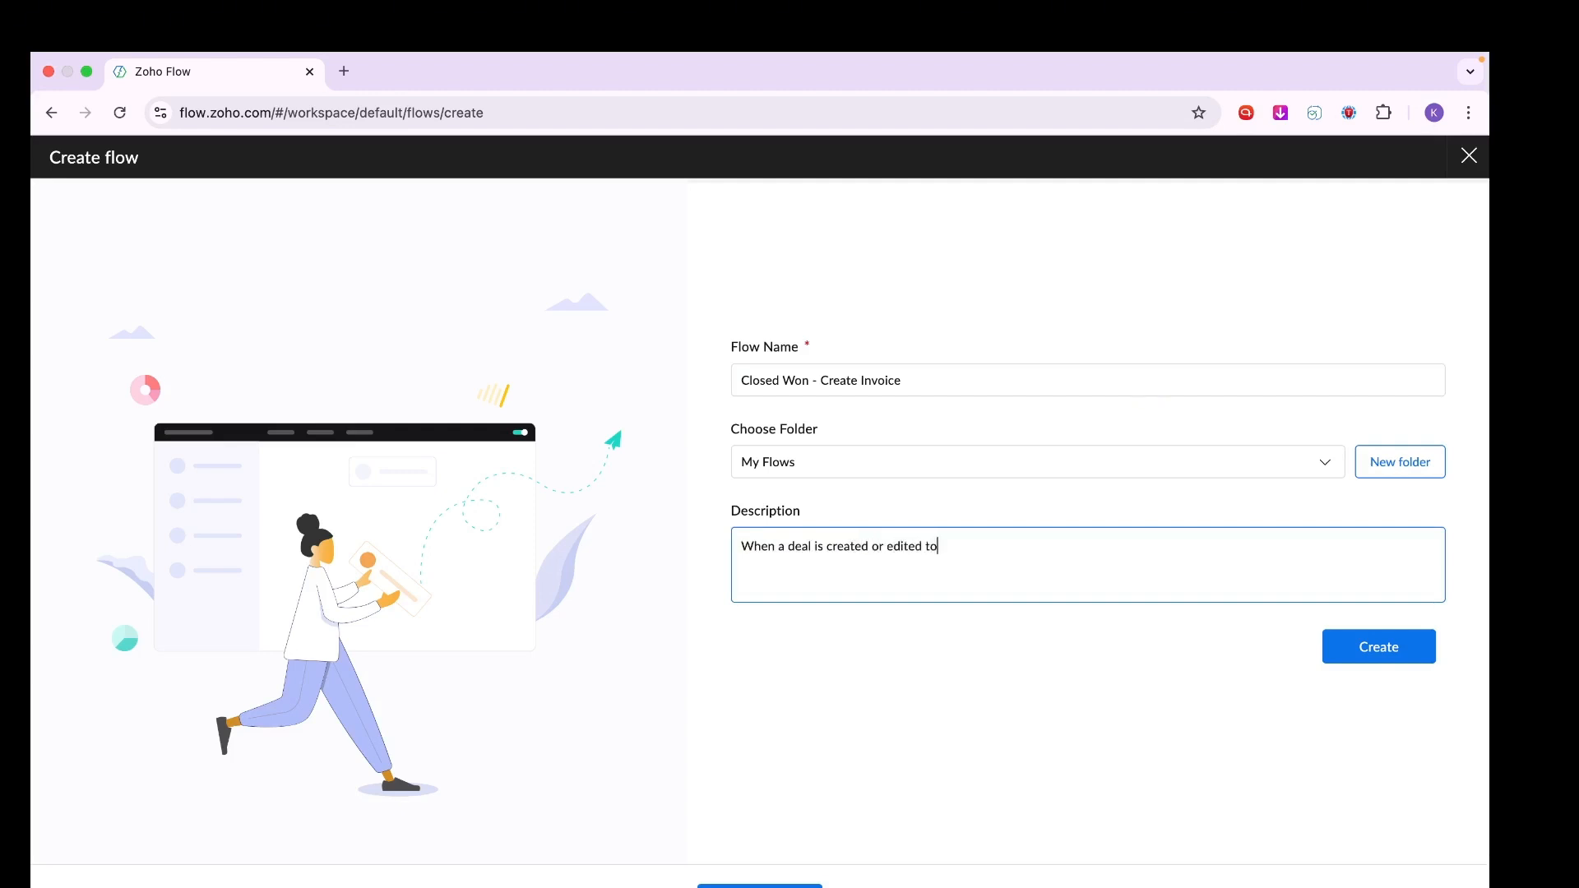
{"action": "type", "text": " closed won, create an invoic"}
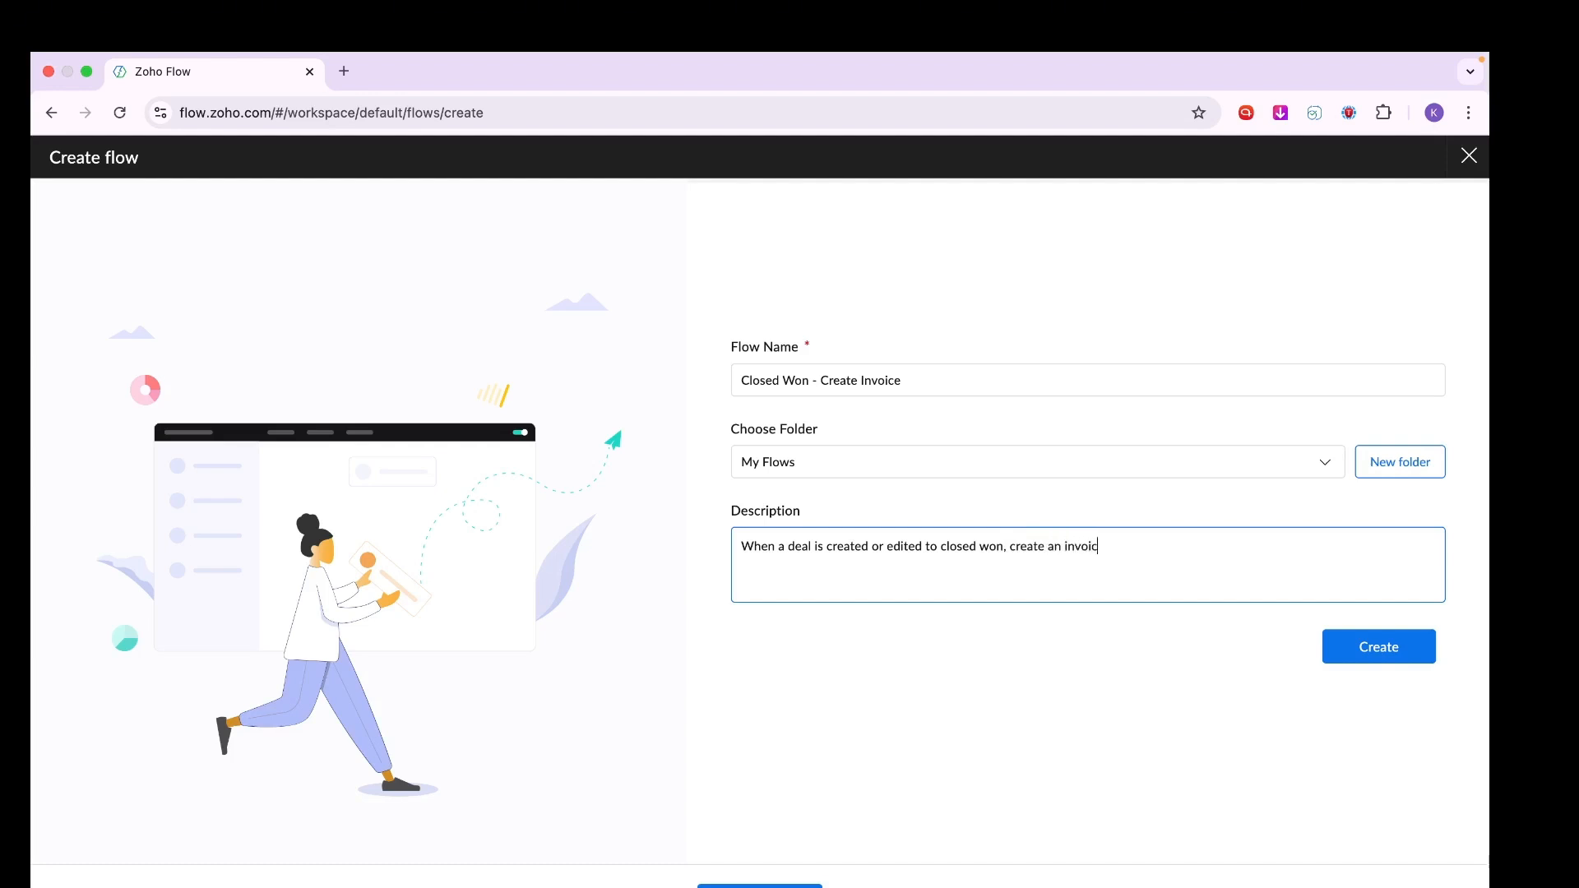
{"action": "type", "text": "e in Zoho Books."}
{"action": "left_click", "coordinate": [1411, 661]}
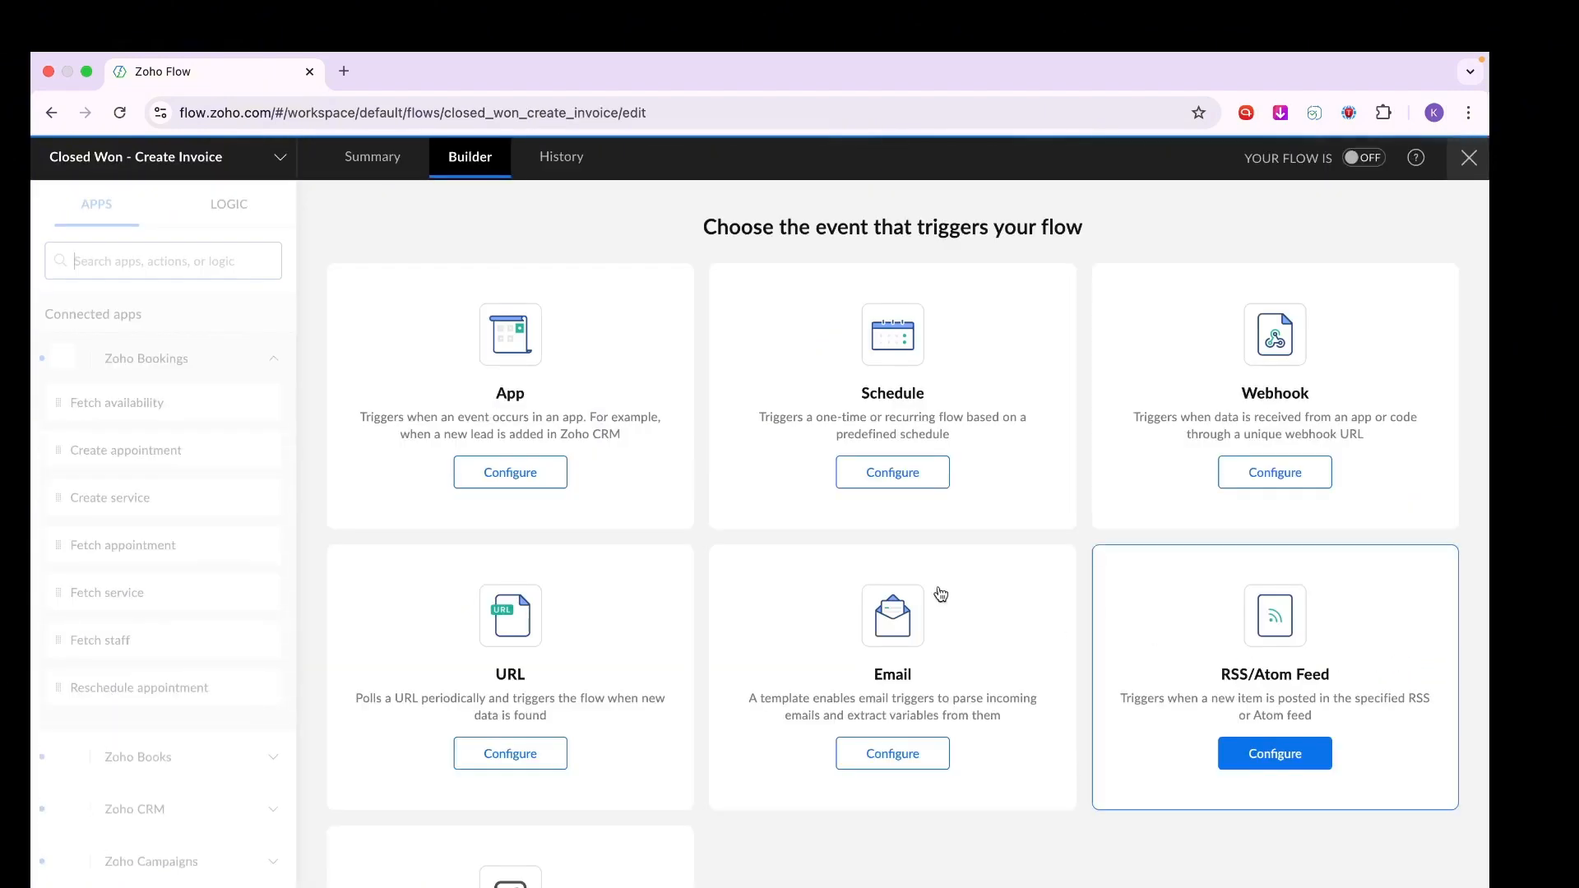
Configure an app-based trigger for the flow and choose Zoho CRM as its app.
{"action": "left_click", "coordinate": [518, 479]}
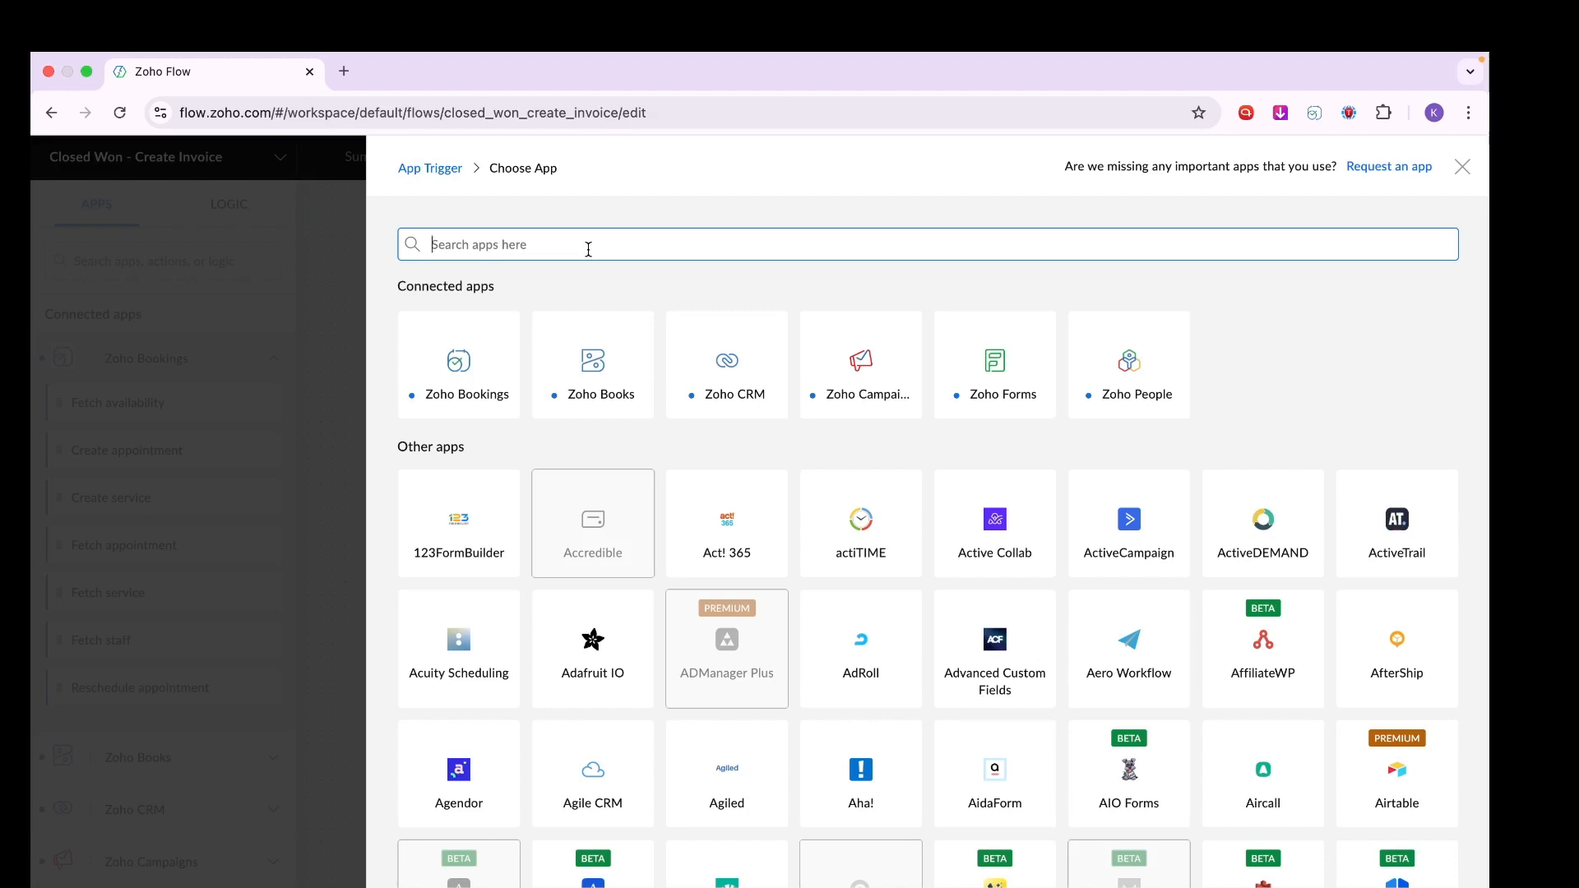
{"action": "type", "text": "zoho"}
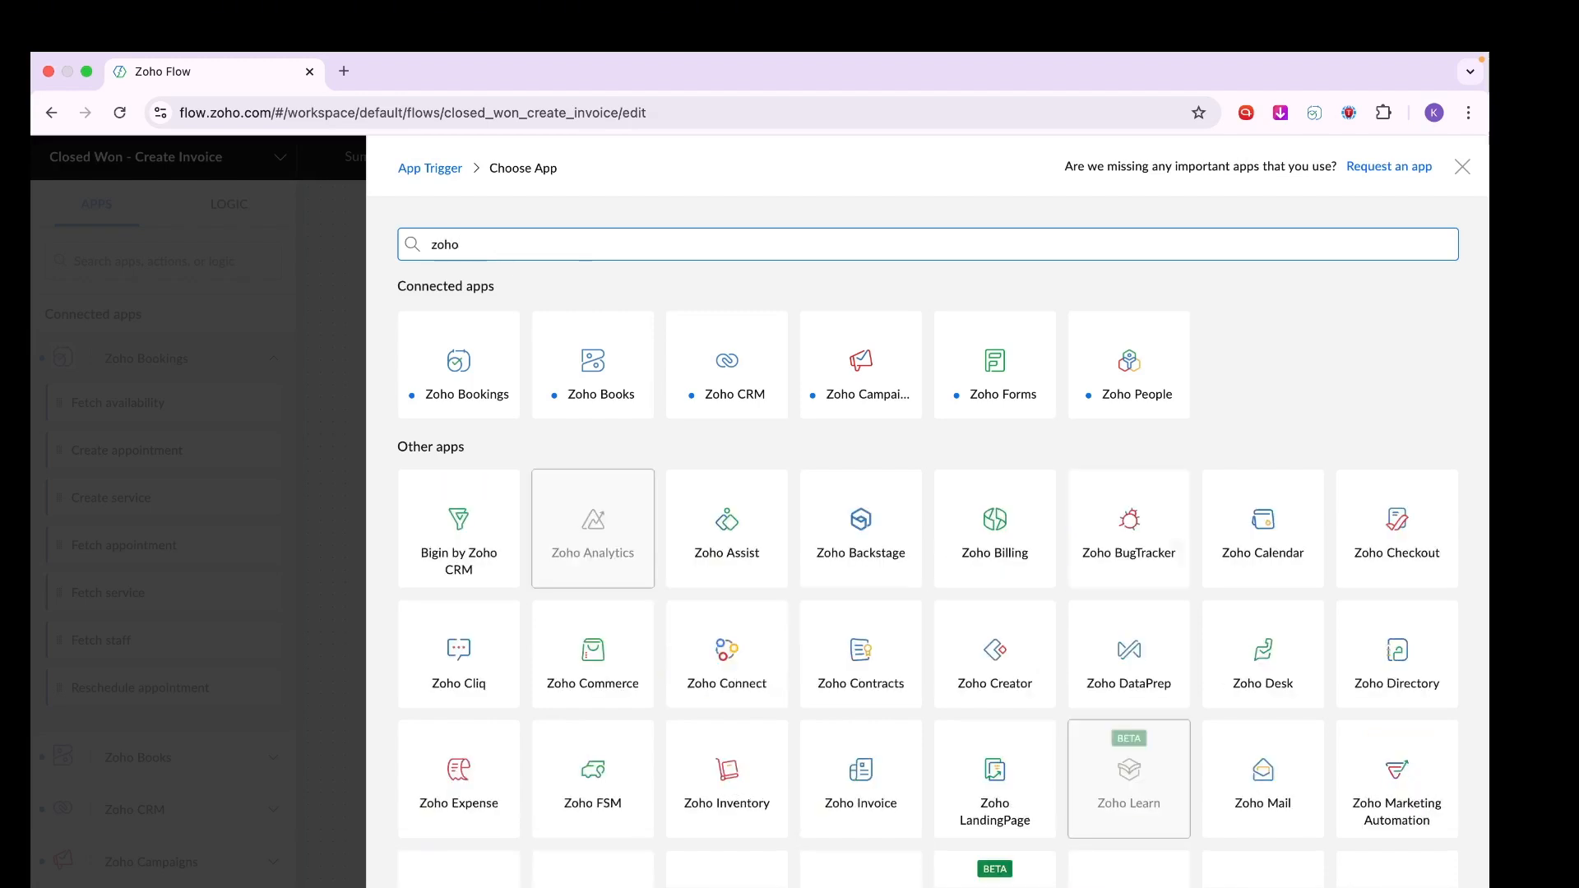
{"action": "type", "text": " crm"}
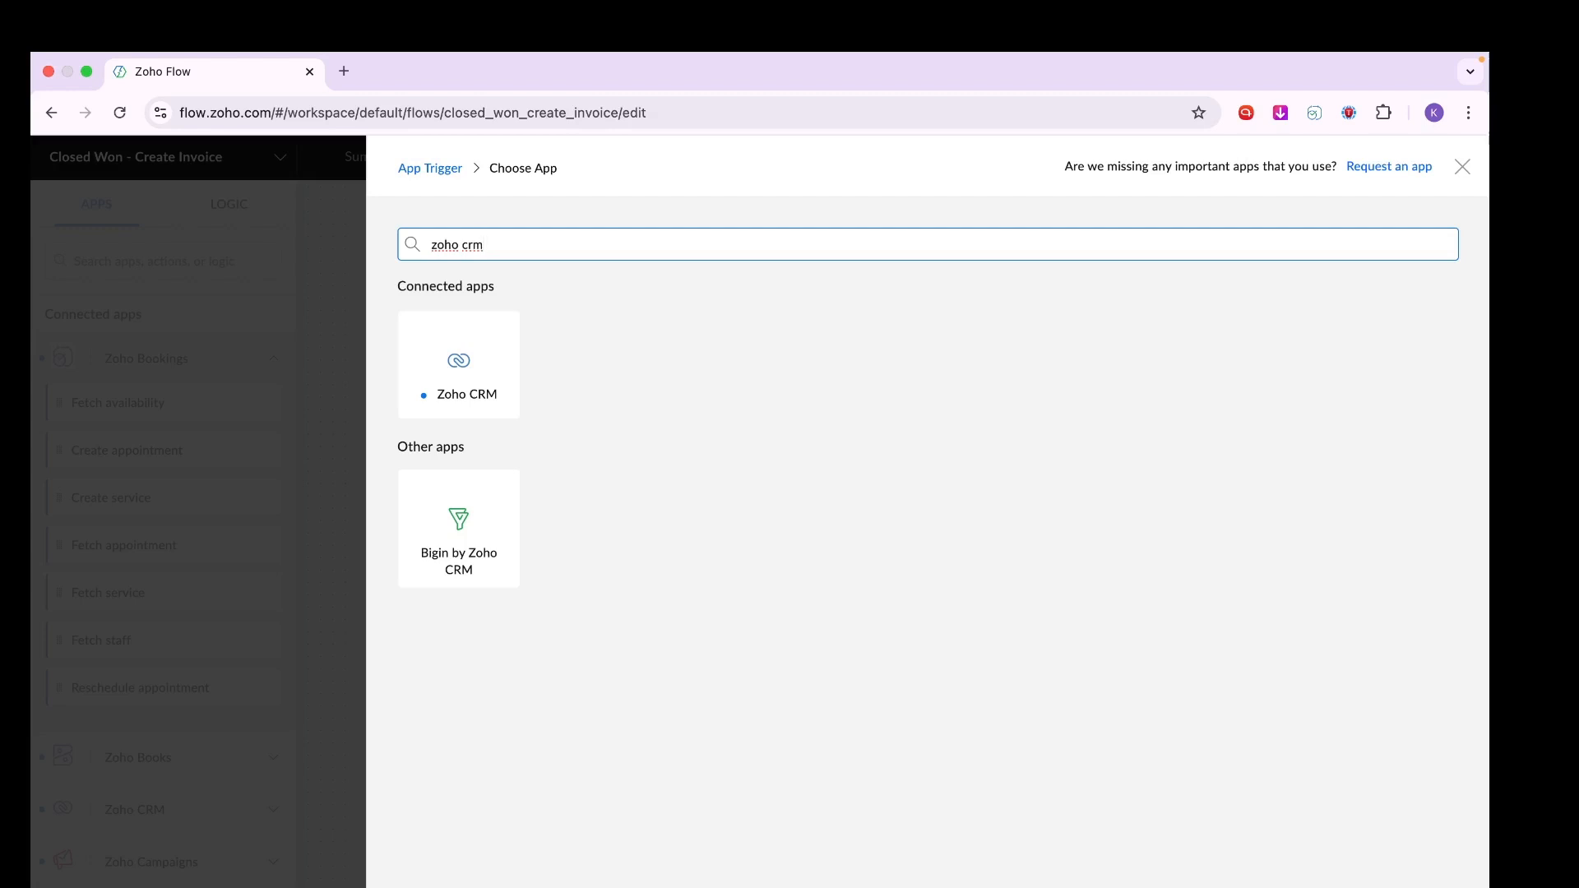
{"action": "left_click", "coordinate": [503, 375]}
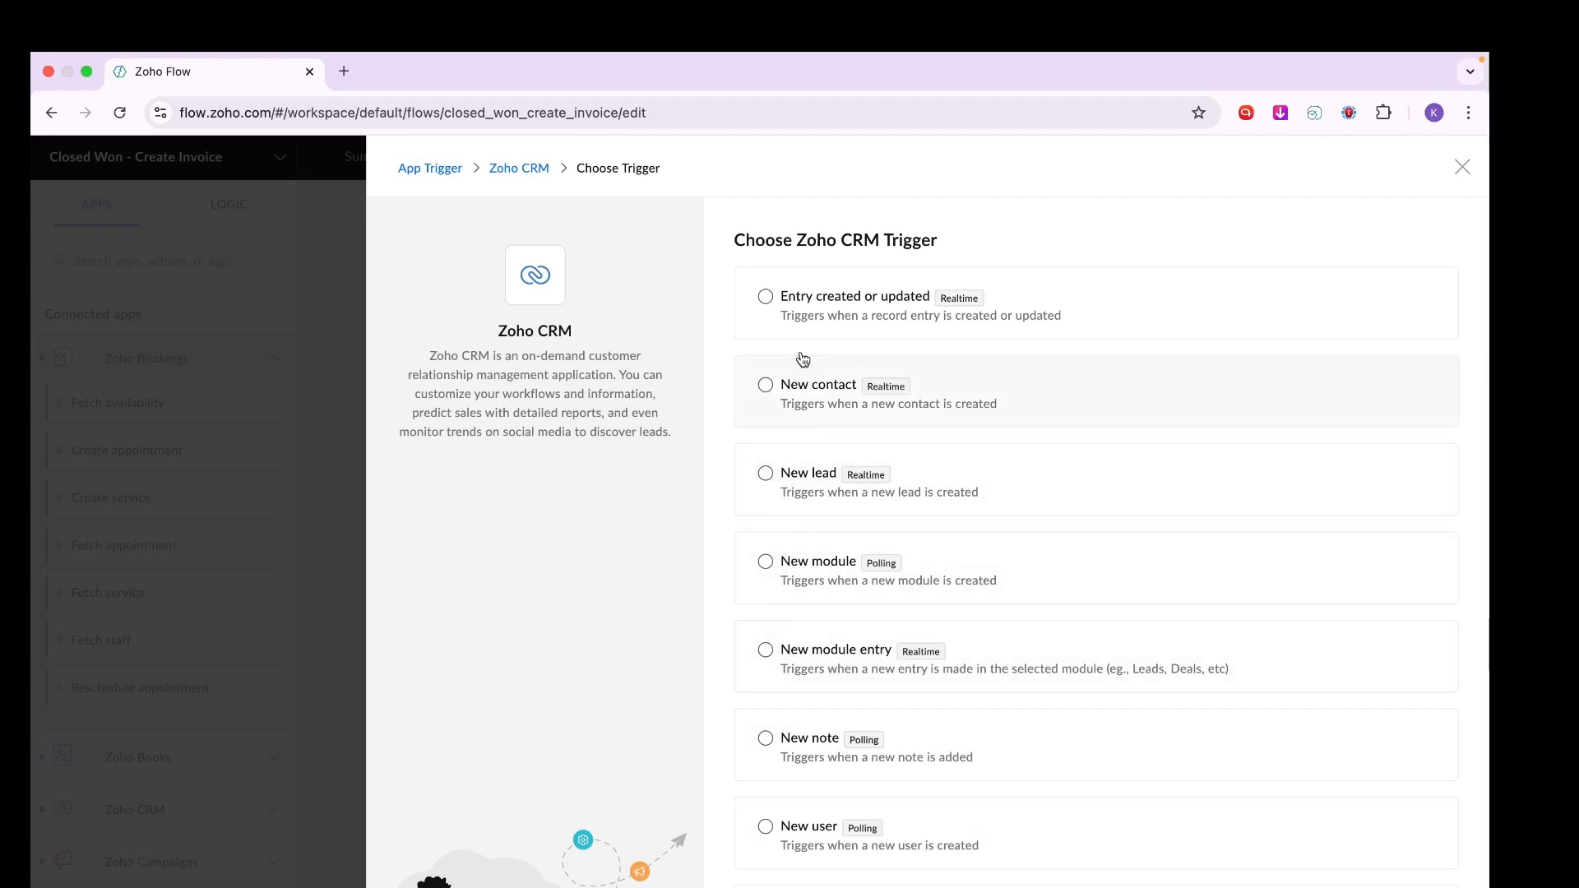
Choose the "Entry created or updated" Zoho CRM trigger and proceed to its configuration.
{"action": "left_click", "coordinate": [905, 315]}
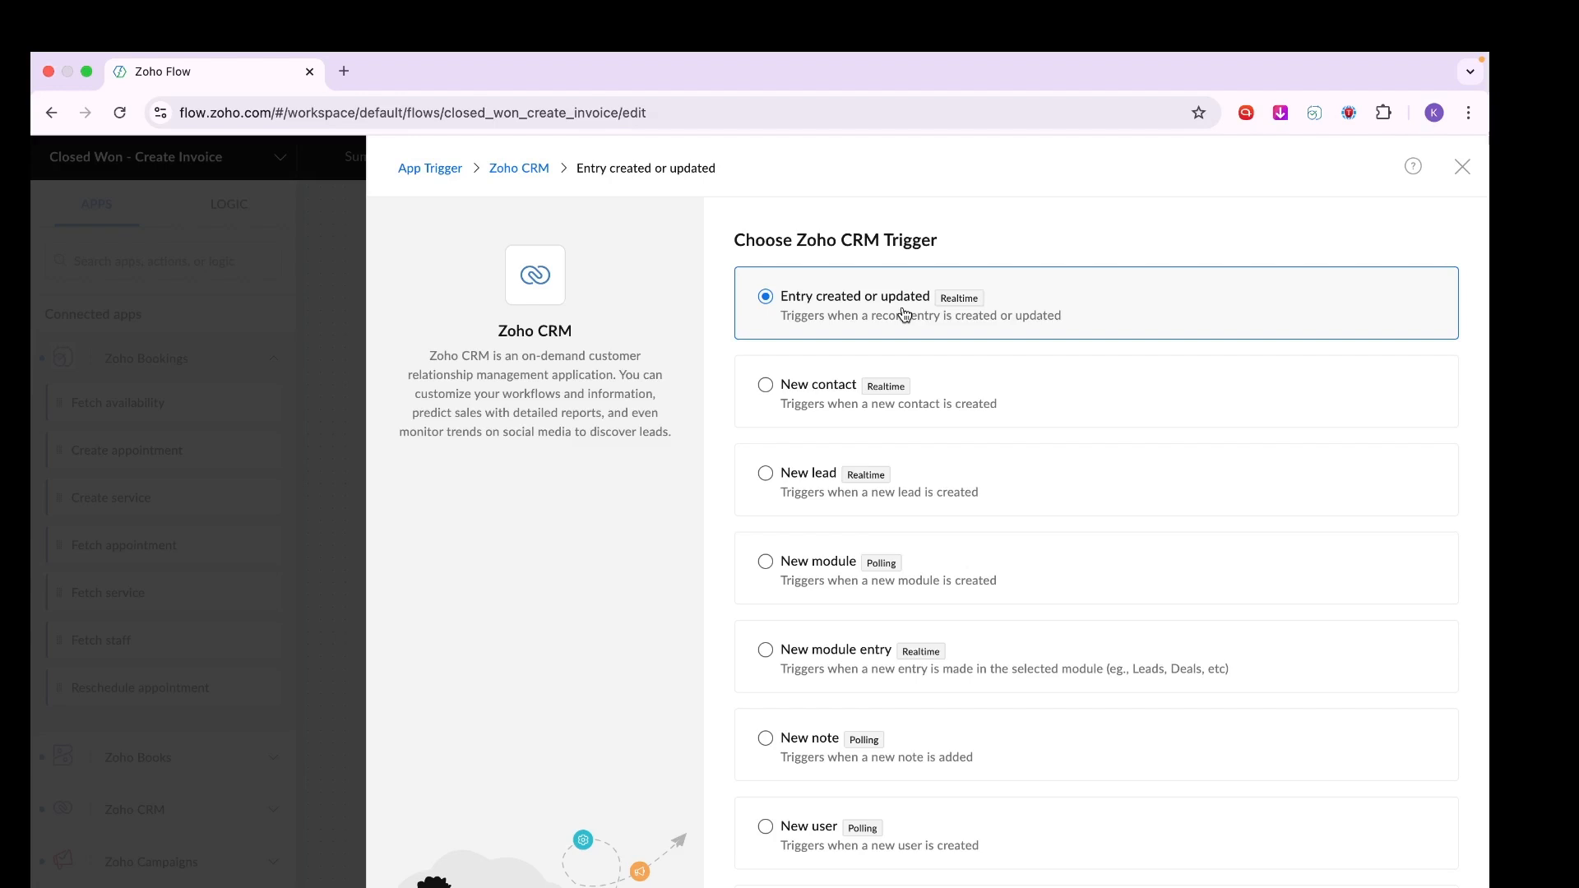
{"action": "scroll", "coordinate": [905, 313], "scroll_direction": "down", "scroll_amount": 5}
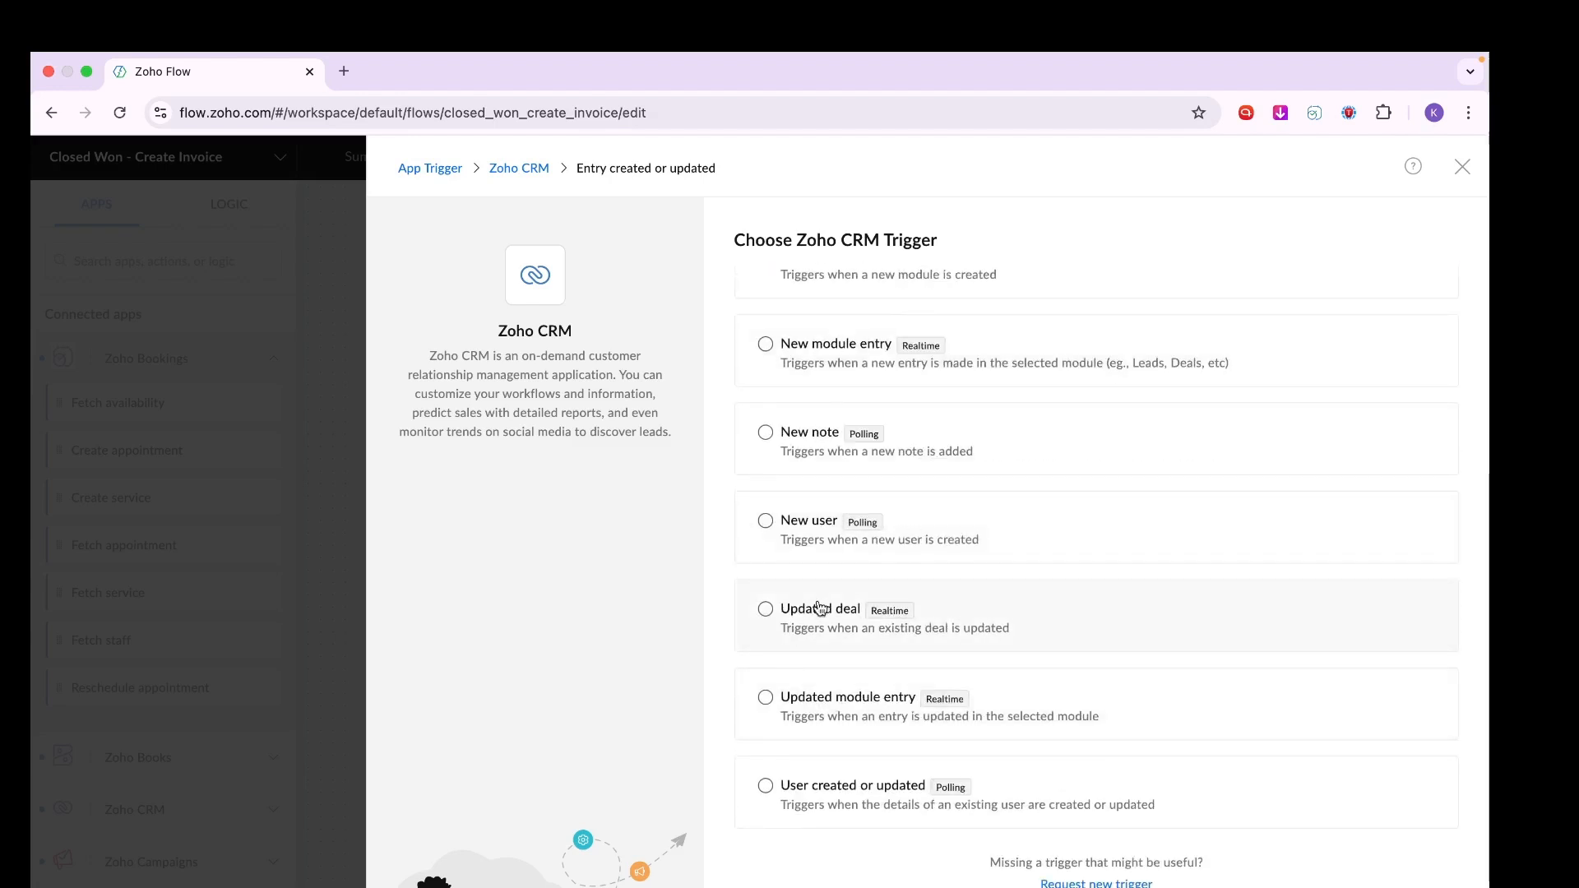
{"action": "scroll", "coordinate": [846, 619], "scroll_direction": "up", "scroll_amount": 5}
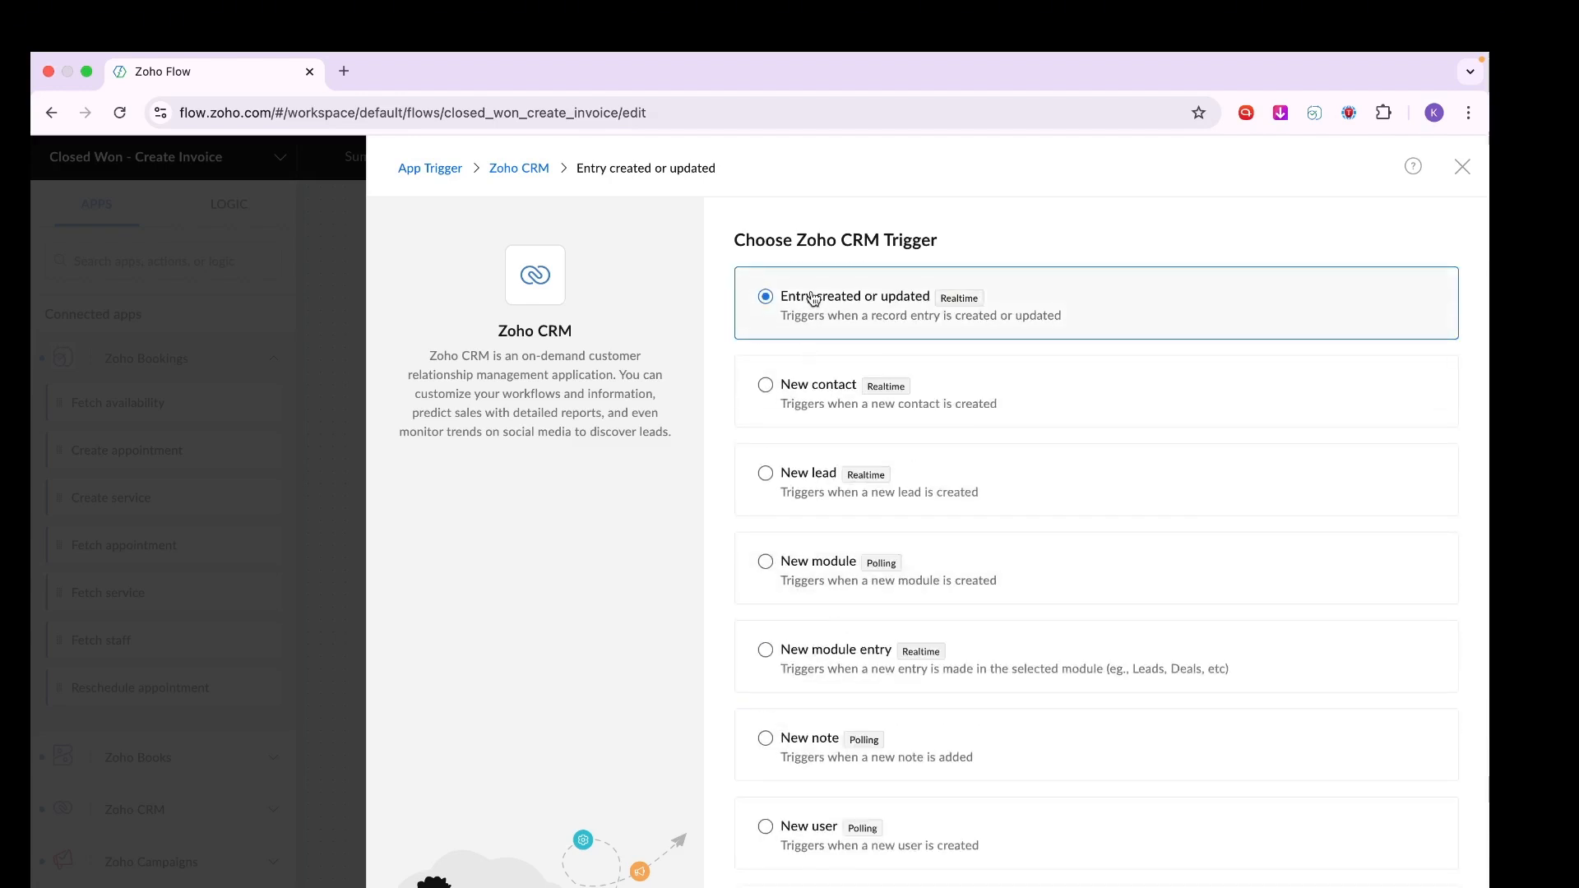
{"action": "scroll", "coordinate": [811, 329], "scroll_direction": "down", "scroll_amount": 5}
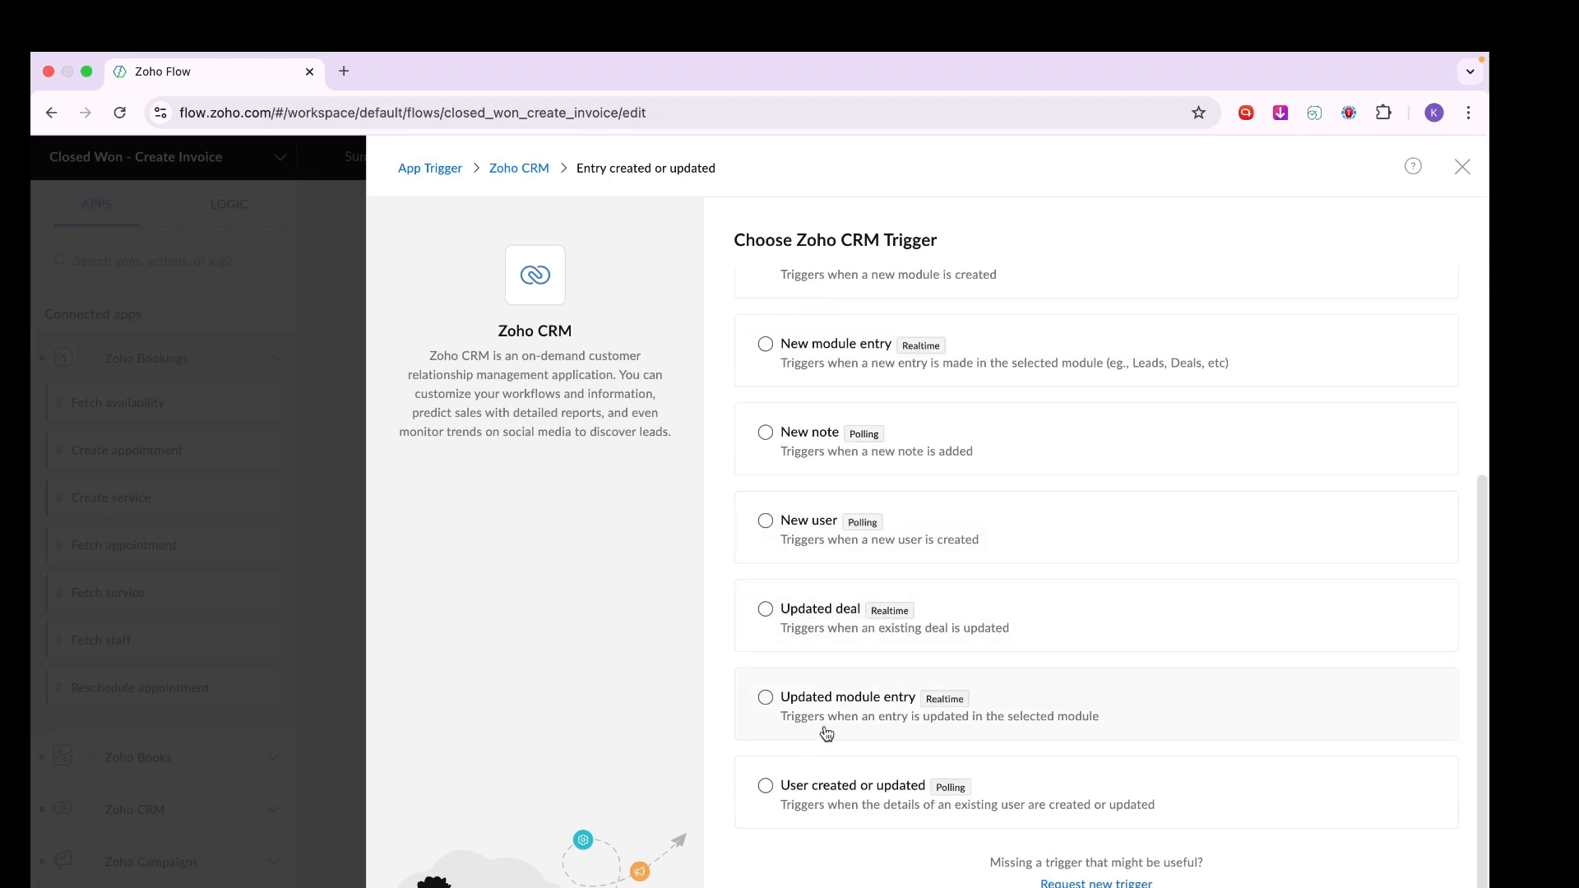
{"action": "scroll", "coordinate": [941, 720], "scroll_direction": "up", "scroll_amount": 5}
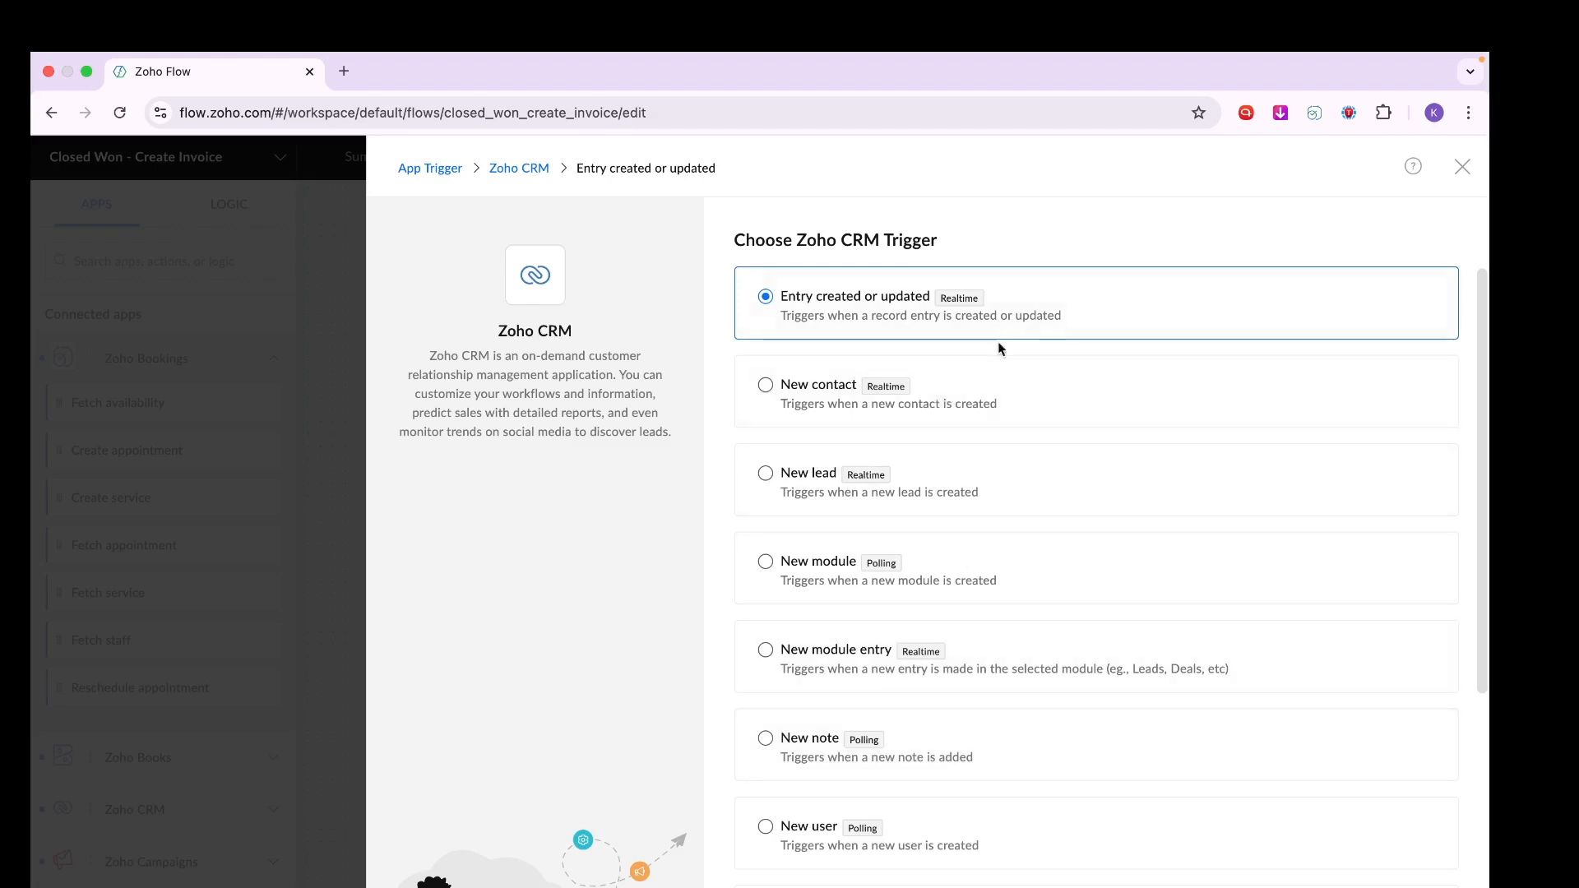
{"action": "left_click", "coordinate": [1430, 885]}
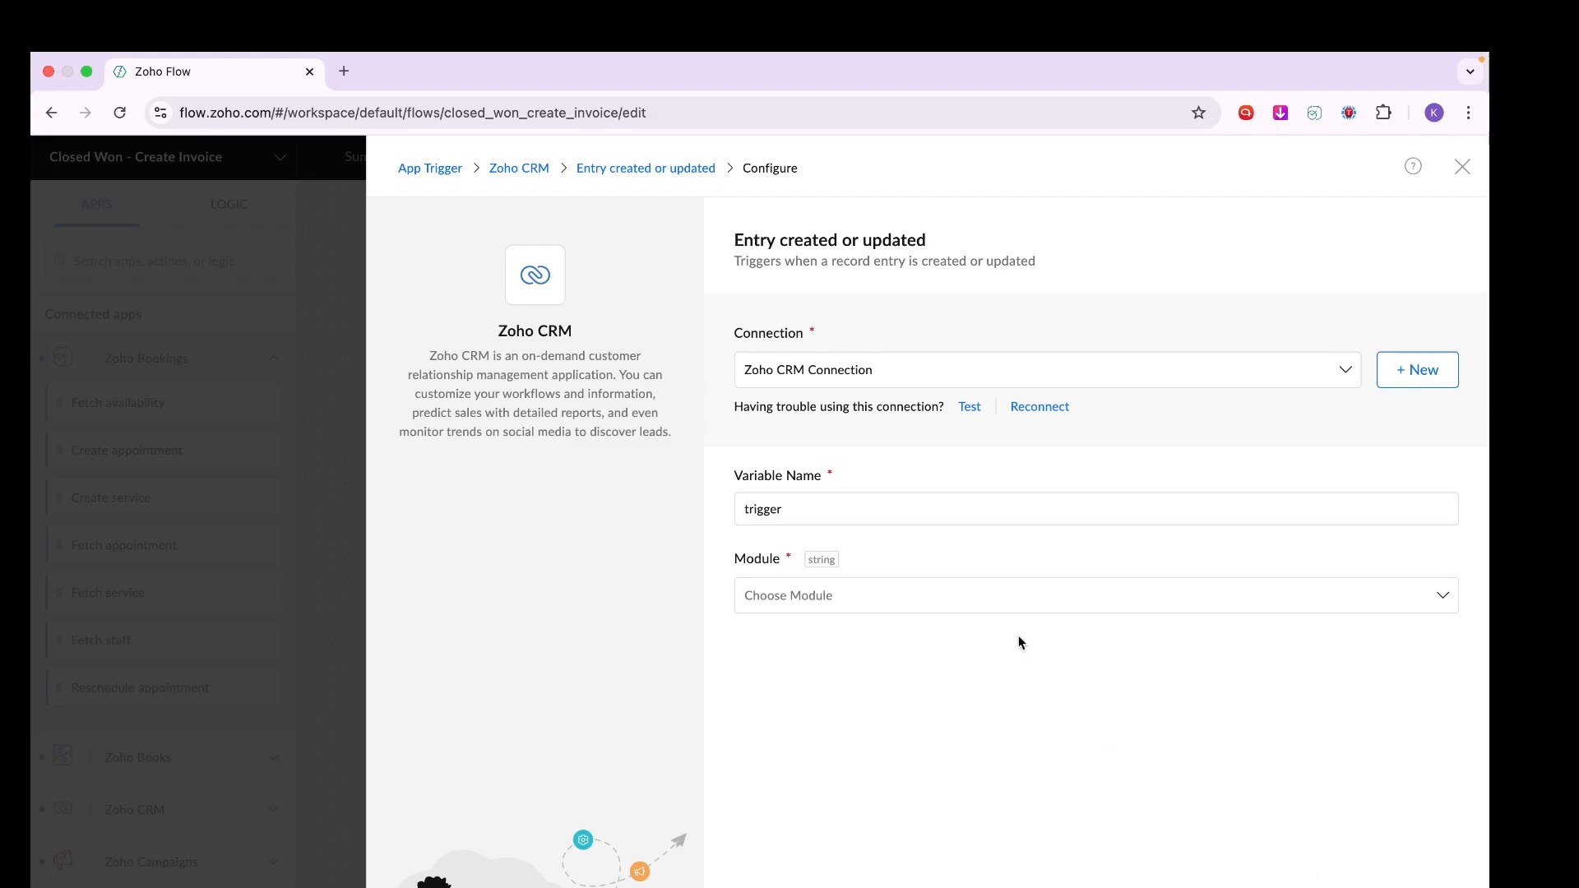
Reconnect the Zoho CRM Connection with access to all triggers and actions.
{"action": "left_click", "coordinate": [1045, 408]}
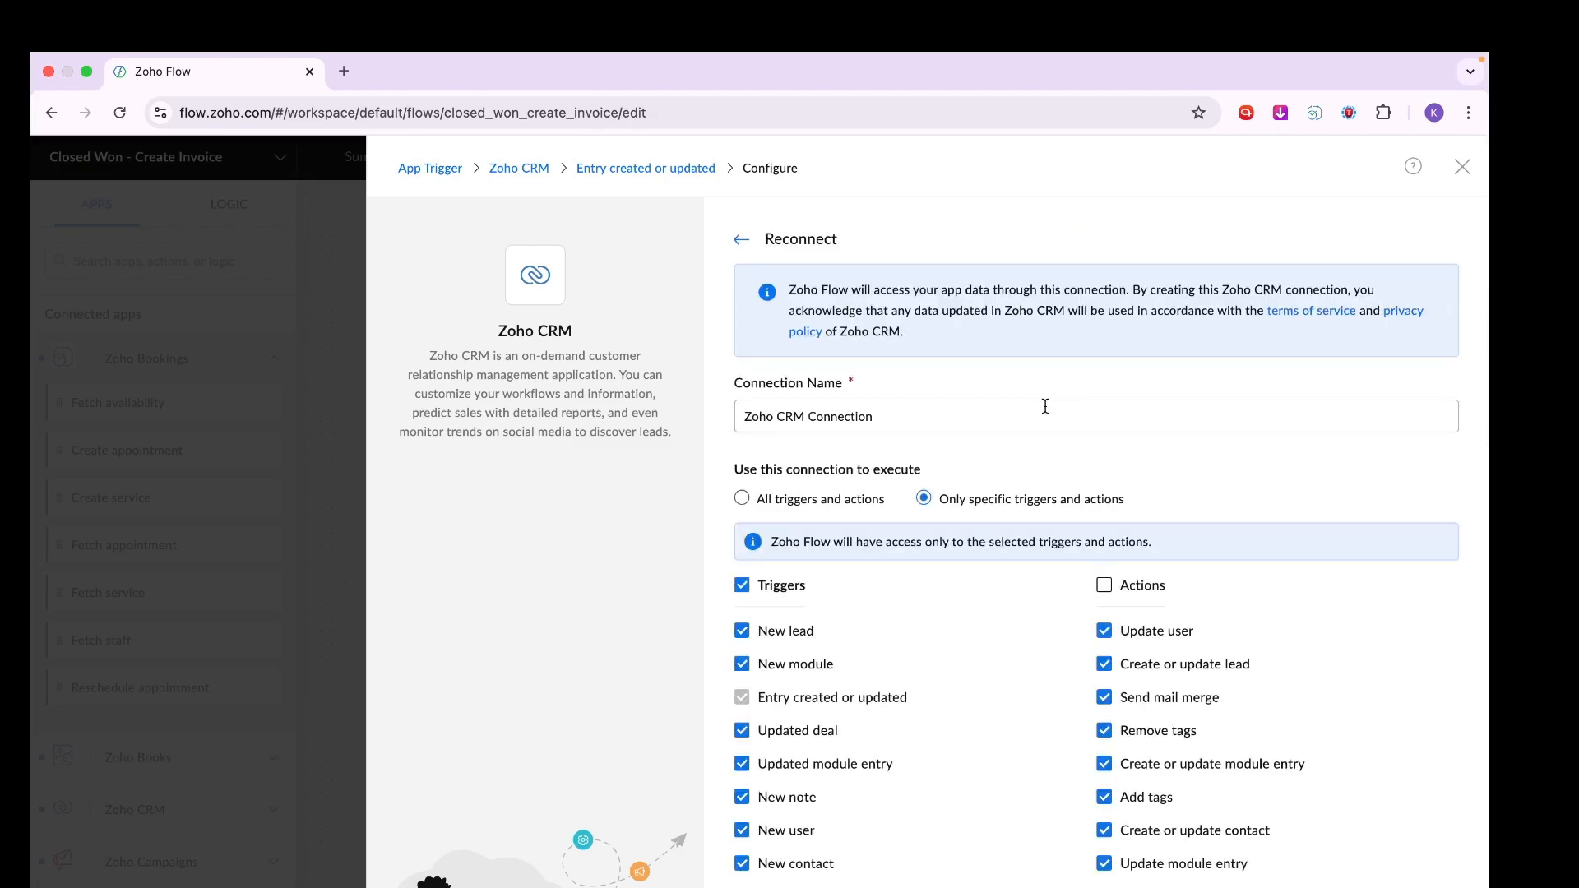
{"action": "left_click", "coordinate": [743, 499]}
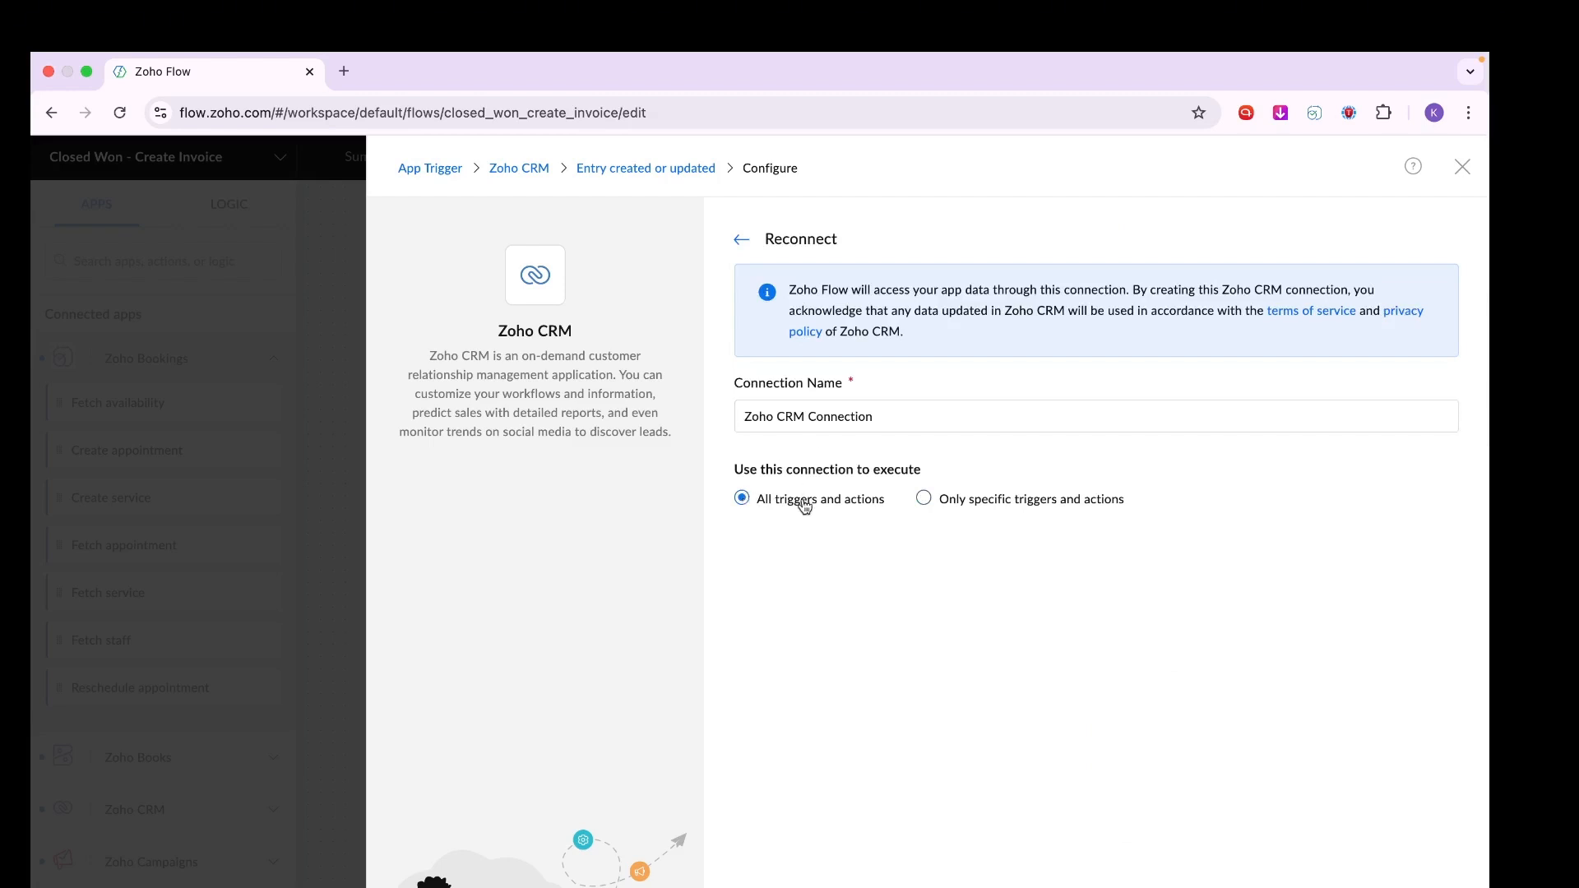
{"action": "left_click", "coordinate": [749, 421]}
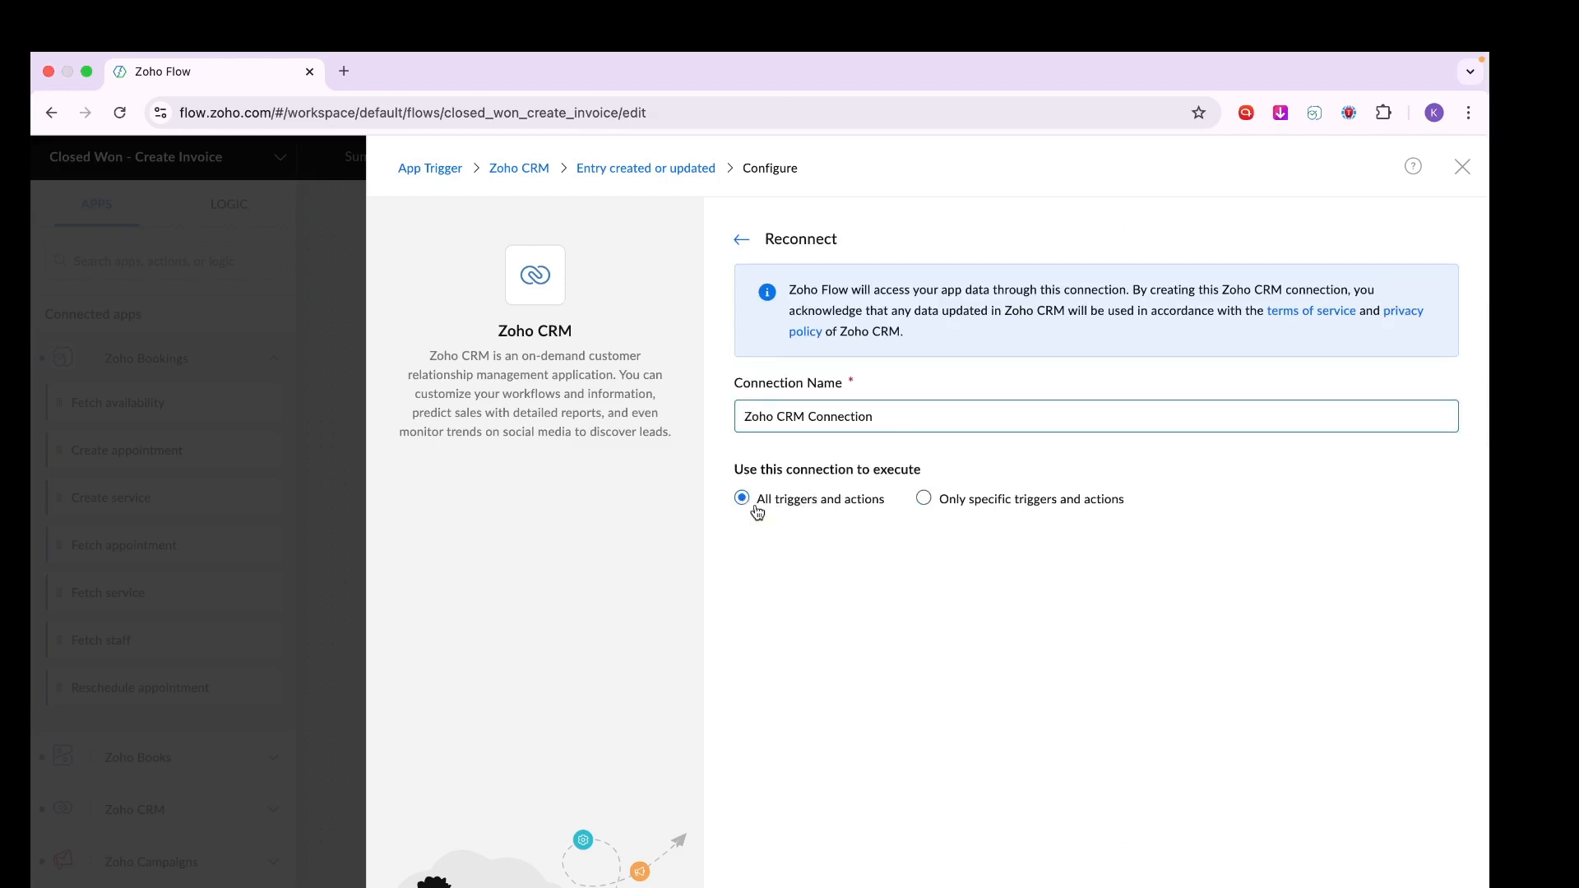
{"action": "left_click", "coordinate": [1365, 887]}
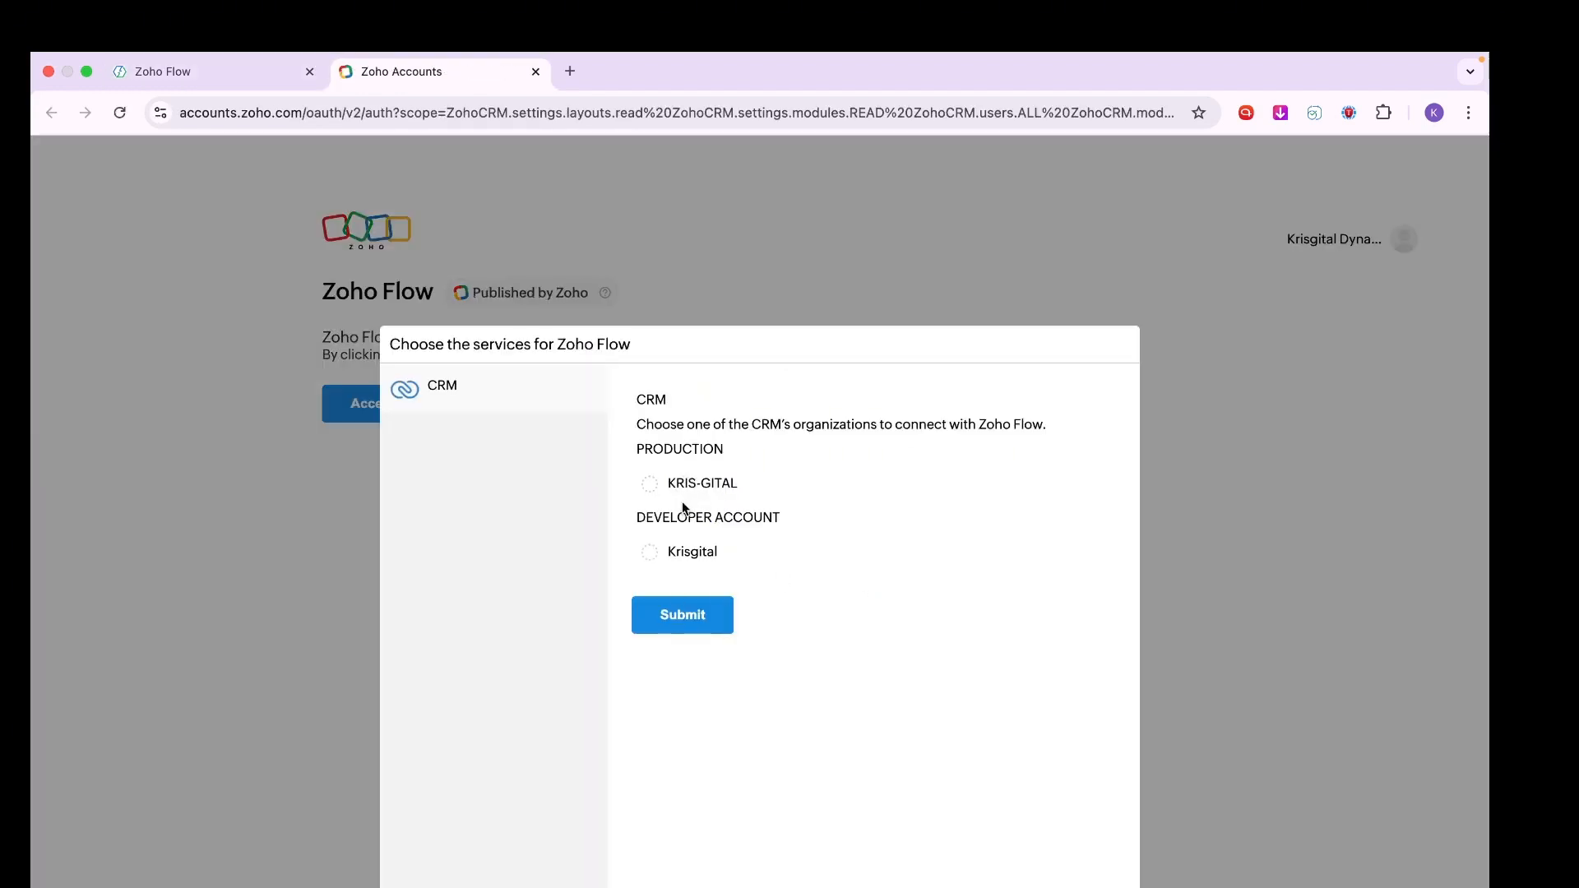
Authorize Zoho Flow to access the KRIS-GITAL production CRM organization.
{"action": "left_click", "coordinate": [654, 485]}
{"action": "left_click", "coordinate": [681, 615]}
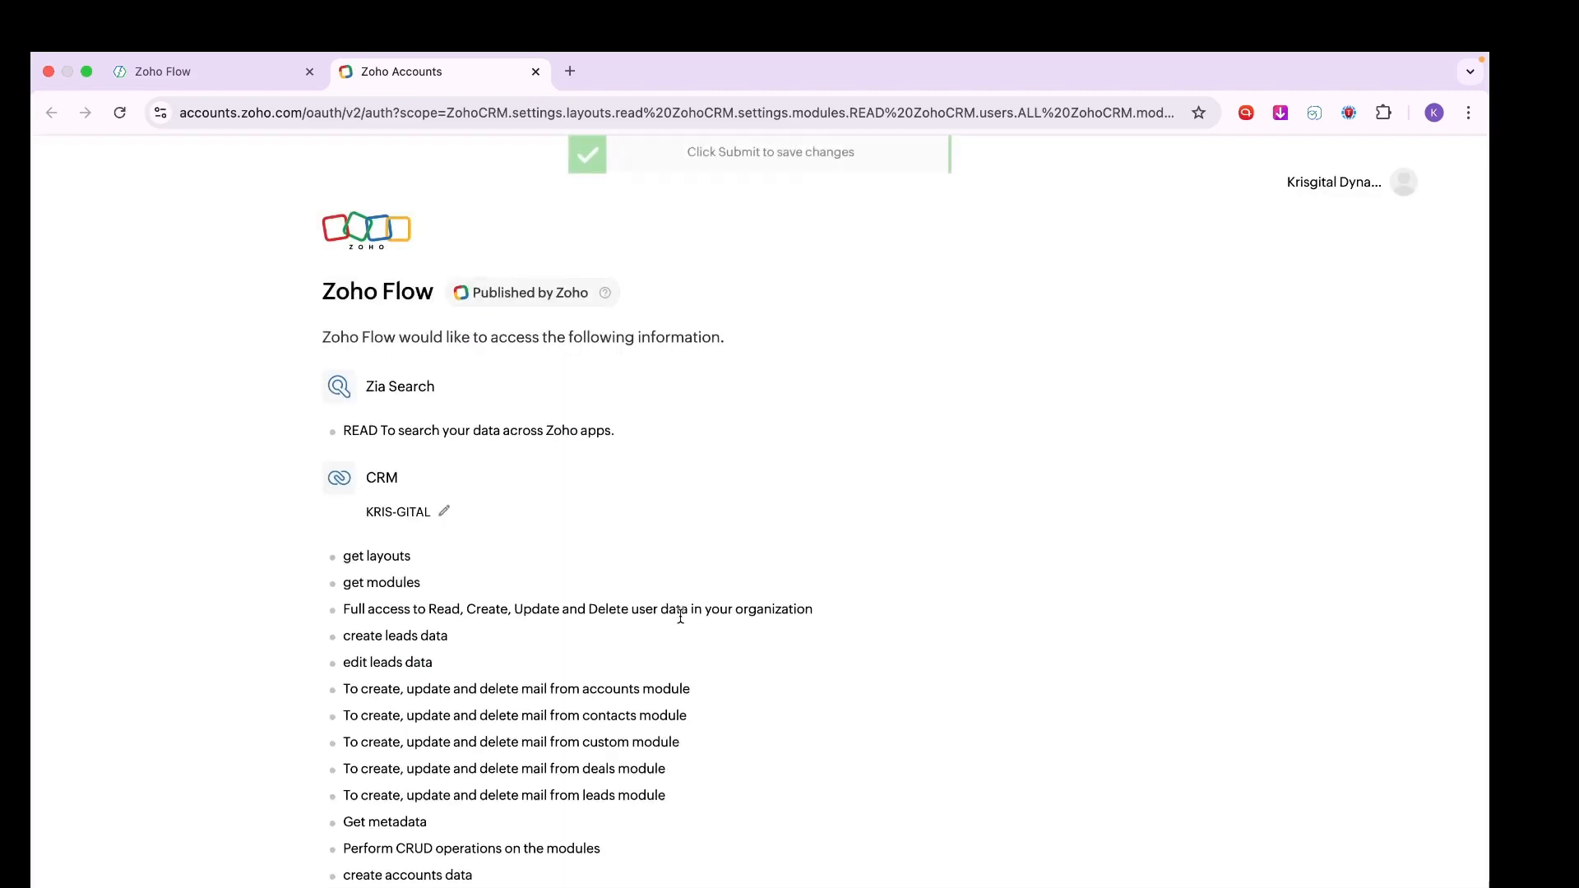
{"action": "scroll", "coordinate": [532, 663], "scroll_direction": "down", "scroll_amount": 3}
{"action": "scroll", "coordinate": [531, 663], "scroll_direction": "down", "scroll_amount": 20}
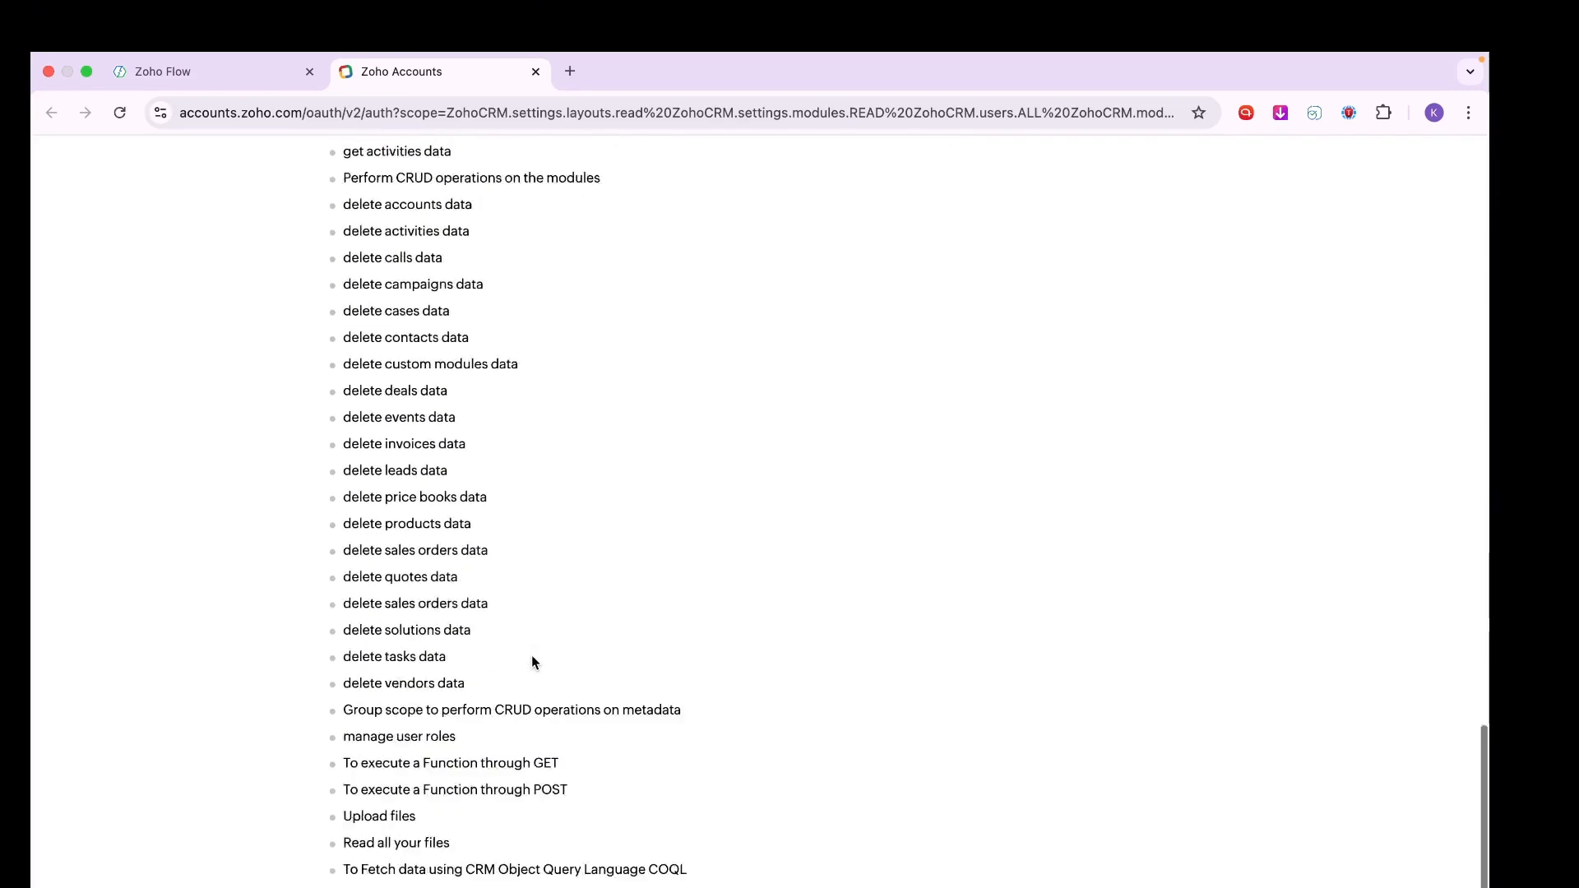
{"action": "left_click", "coordinate": [375, 858]}
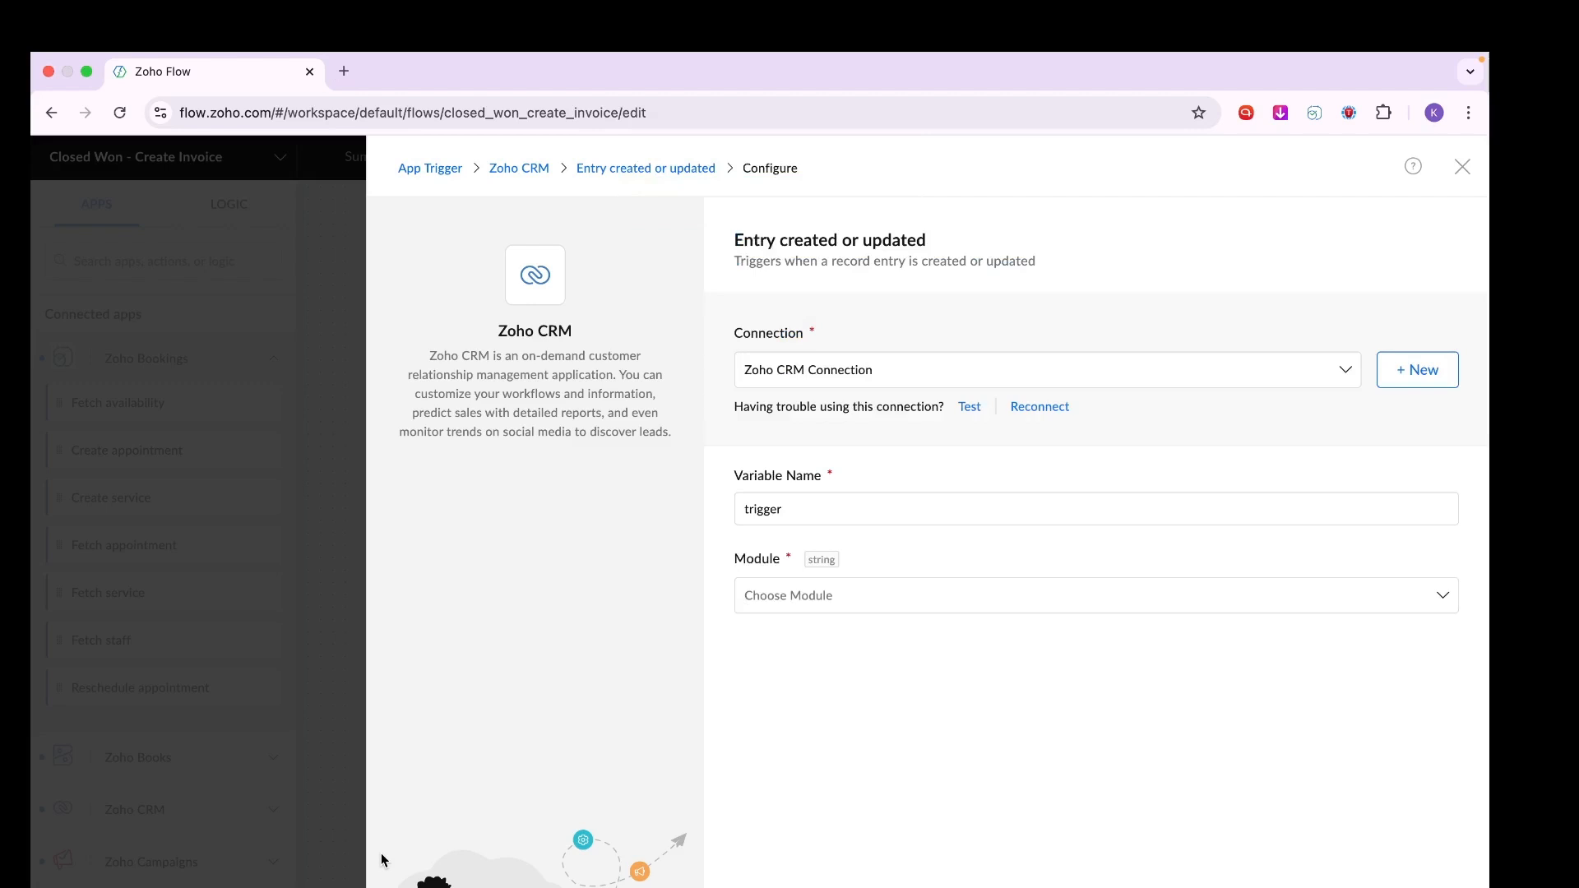
Set the trigger module to Deals and choose Stage as the field of the first filter criterion.
{"action": "left_click", "coordinate": [914, 601]}
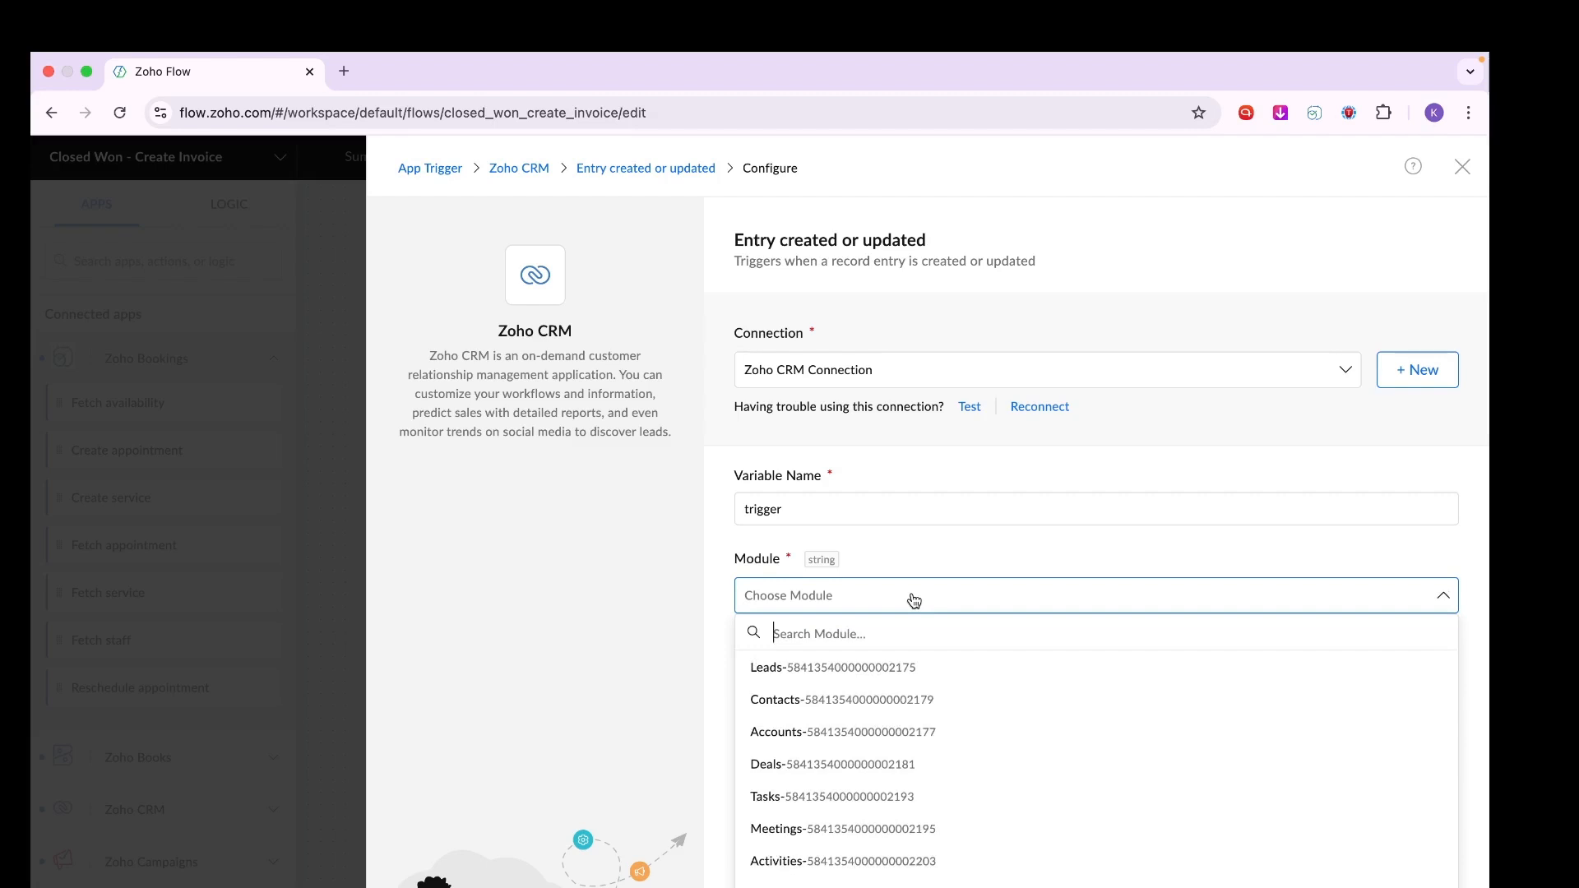
{"action": "left_click", "coordinate": [845, 764]}
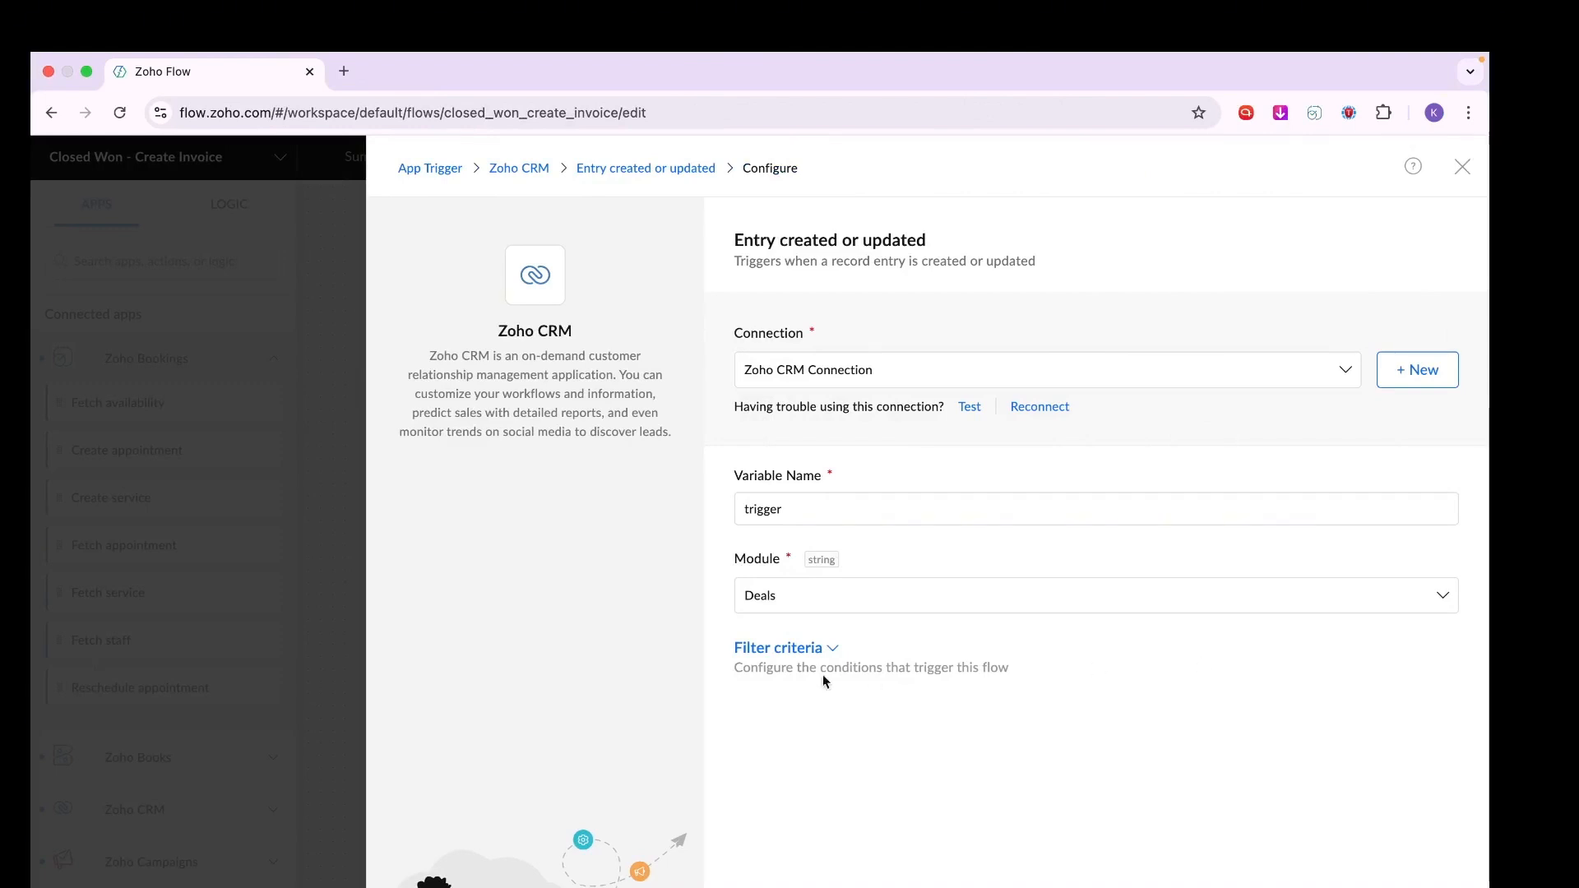
{"action": "left_click", "coordinate": [819, 650]}
{"action": "left_click", "coordinate": [827, 735]}
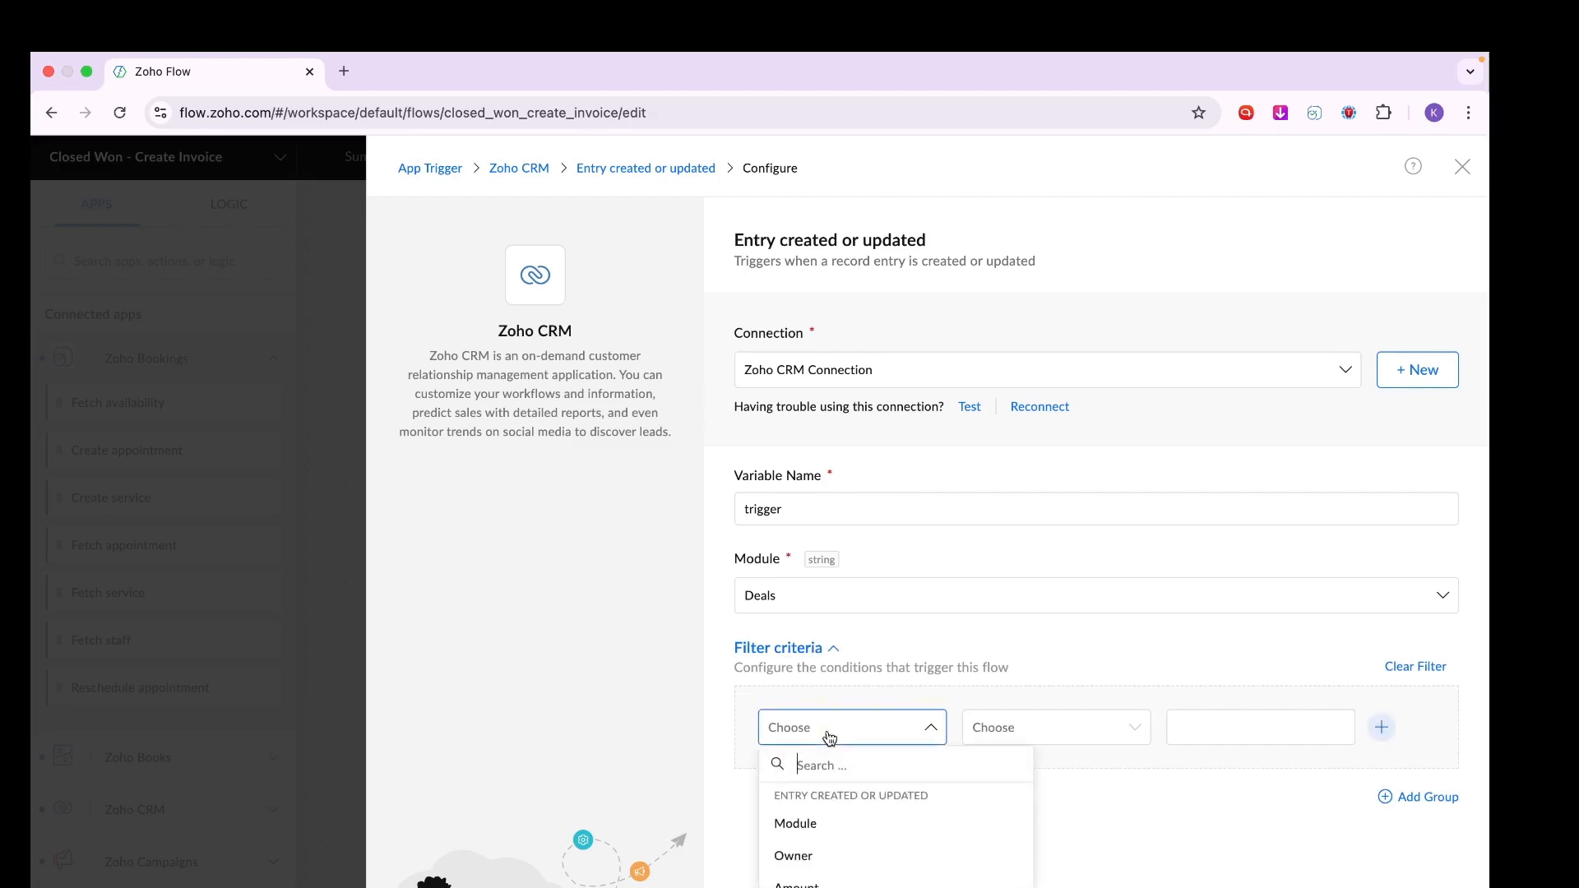
{"action": "type", "text": "stage"}
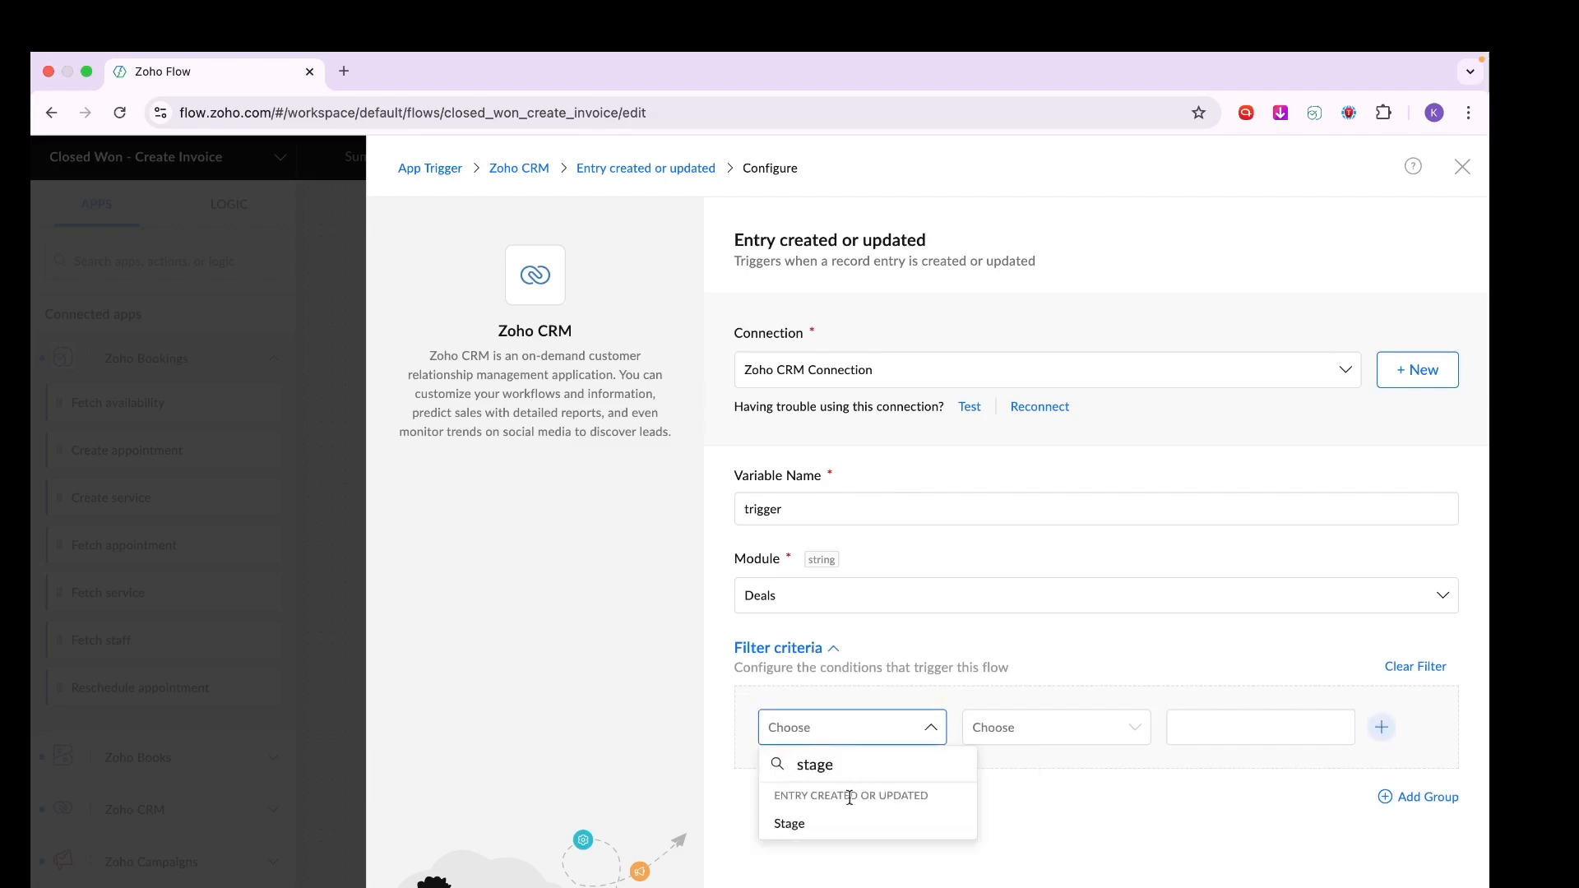
{"action": "left_click", "coordinate": [838, 825]}
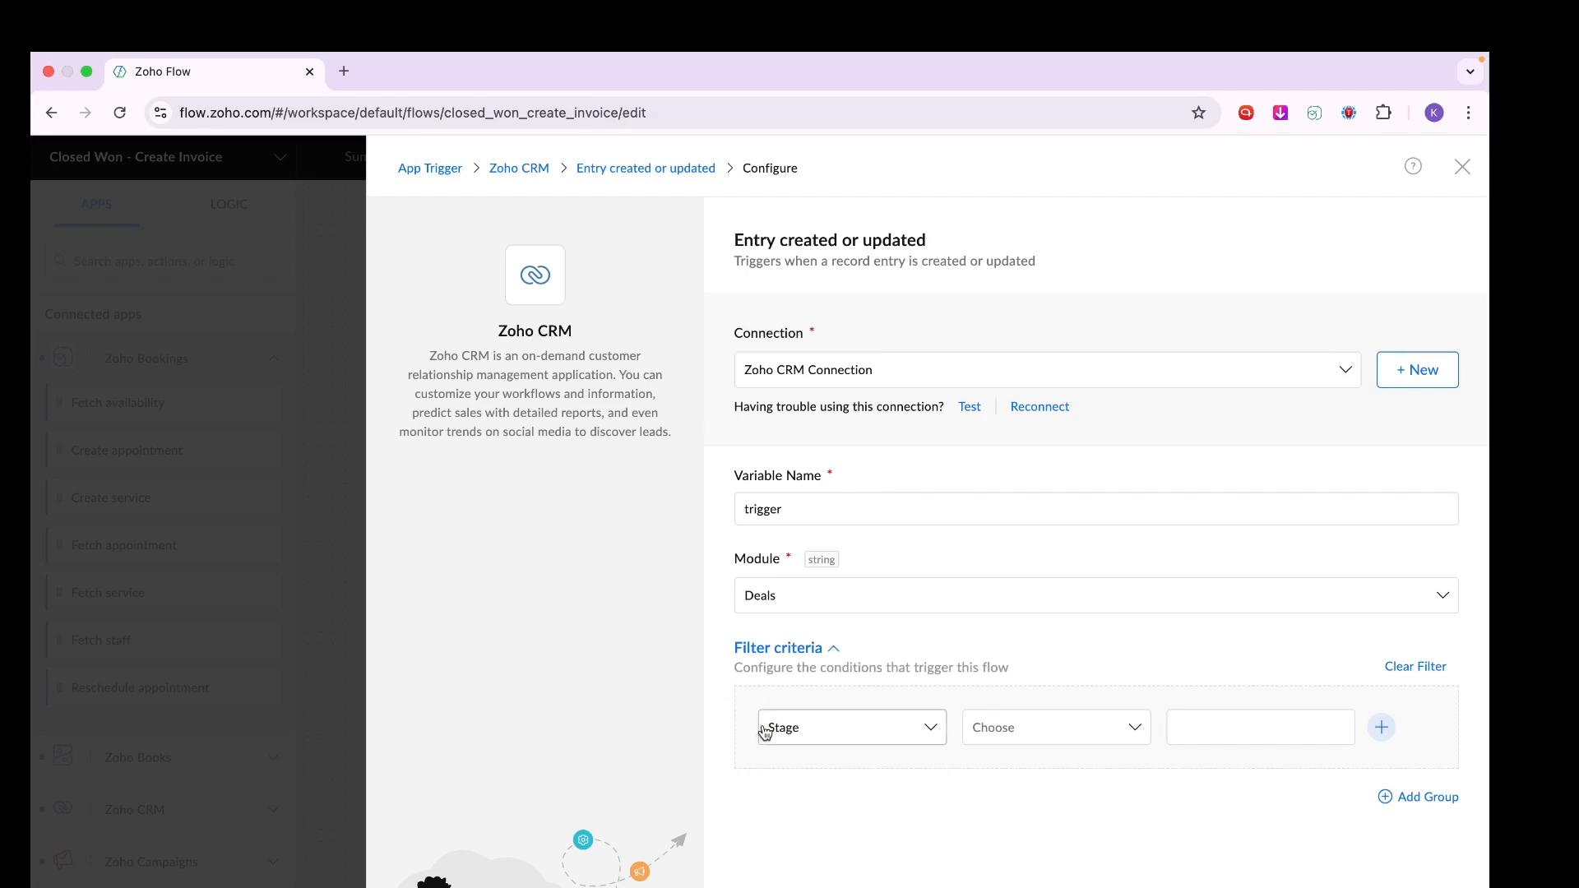
Open Zoho CRM in a new browser tab and view the Deals module to check its stages.
{"action": "left_click", "coordinate": [342, 95]}
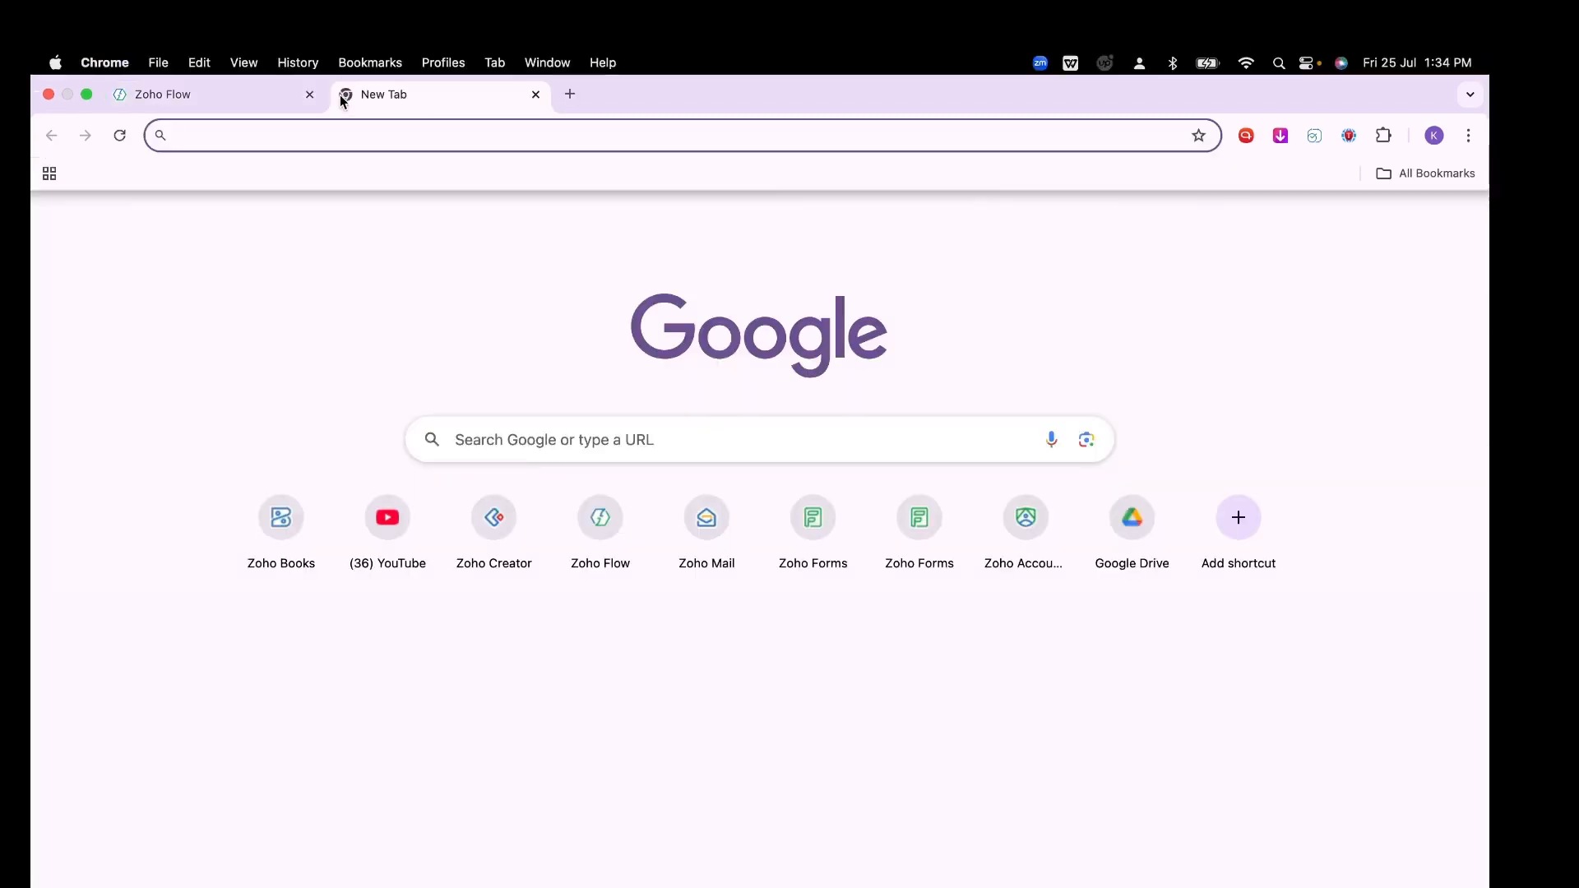
{"action": "type", "text": "crm"}
{"action": "key", "text": "Return"}
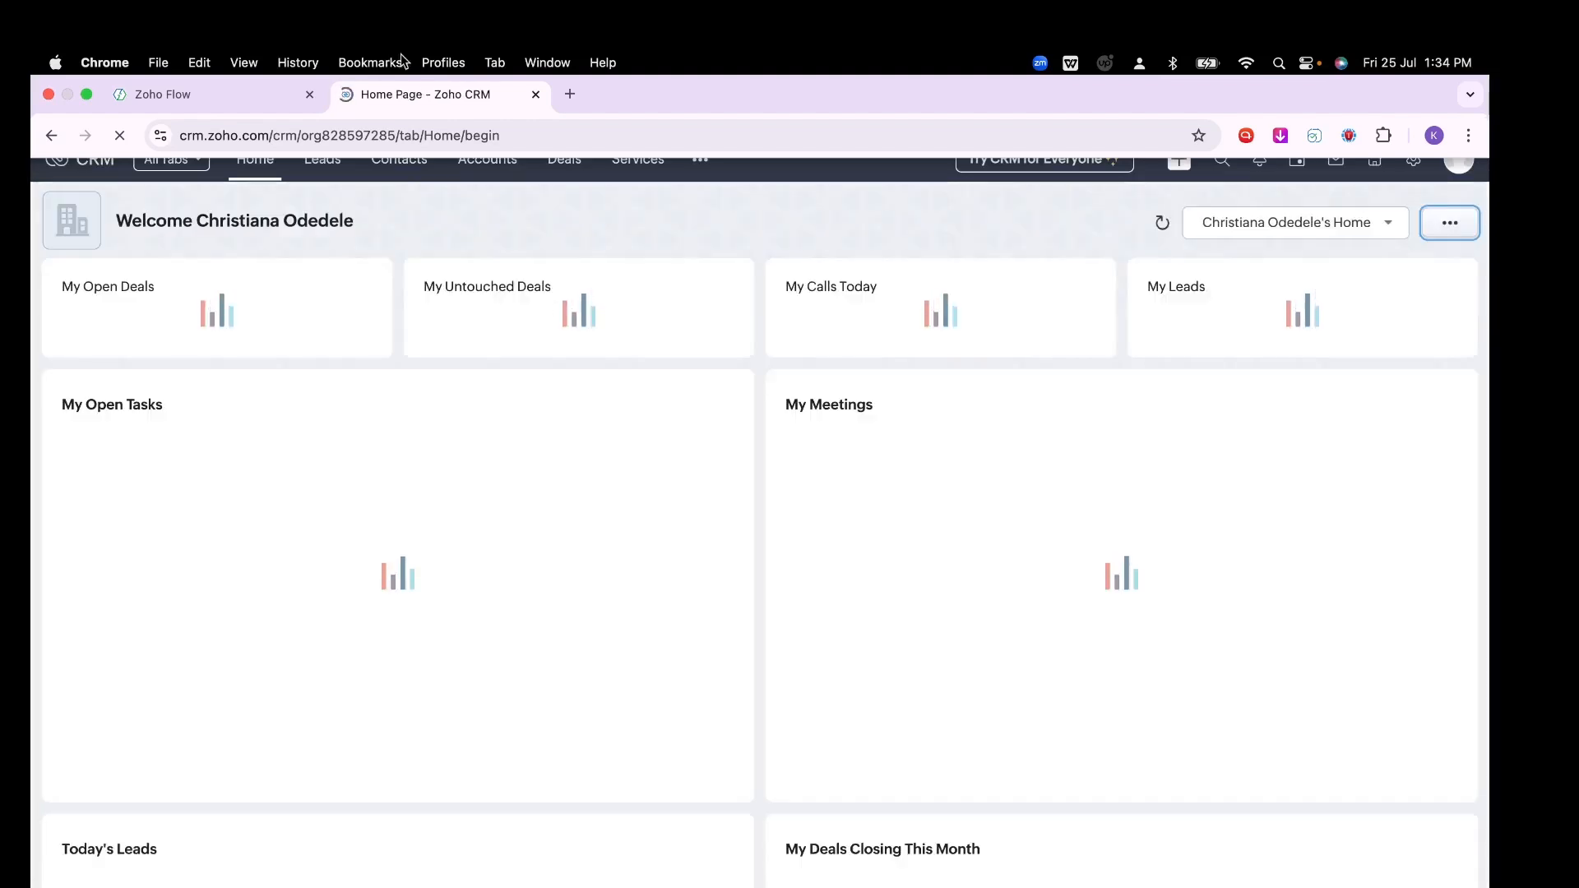
{"action": "left_click", "coordinate": [569, 161]}
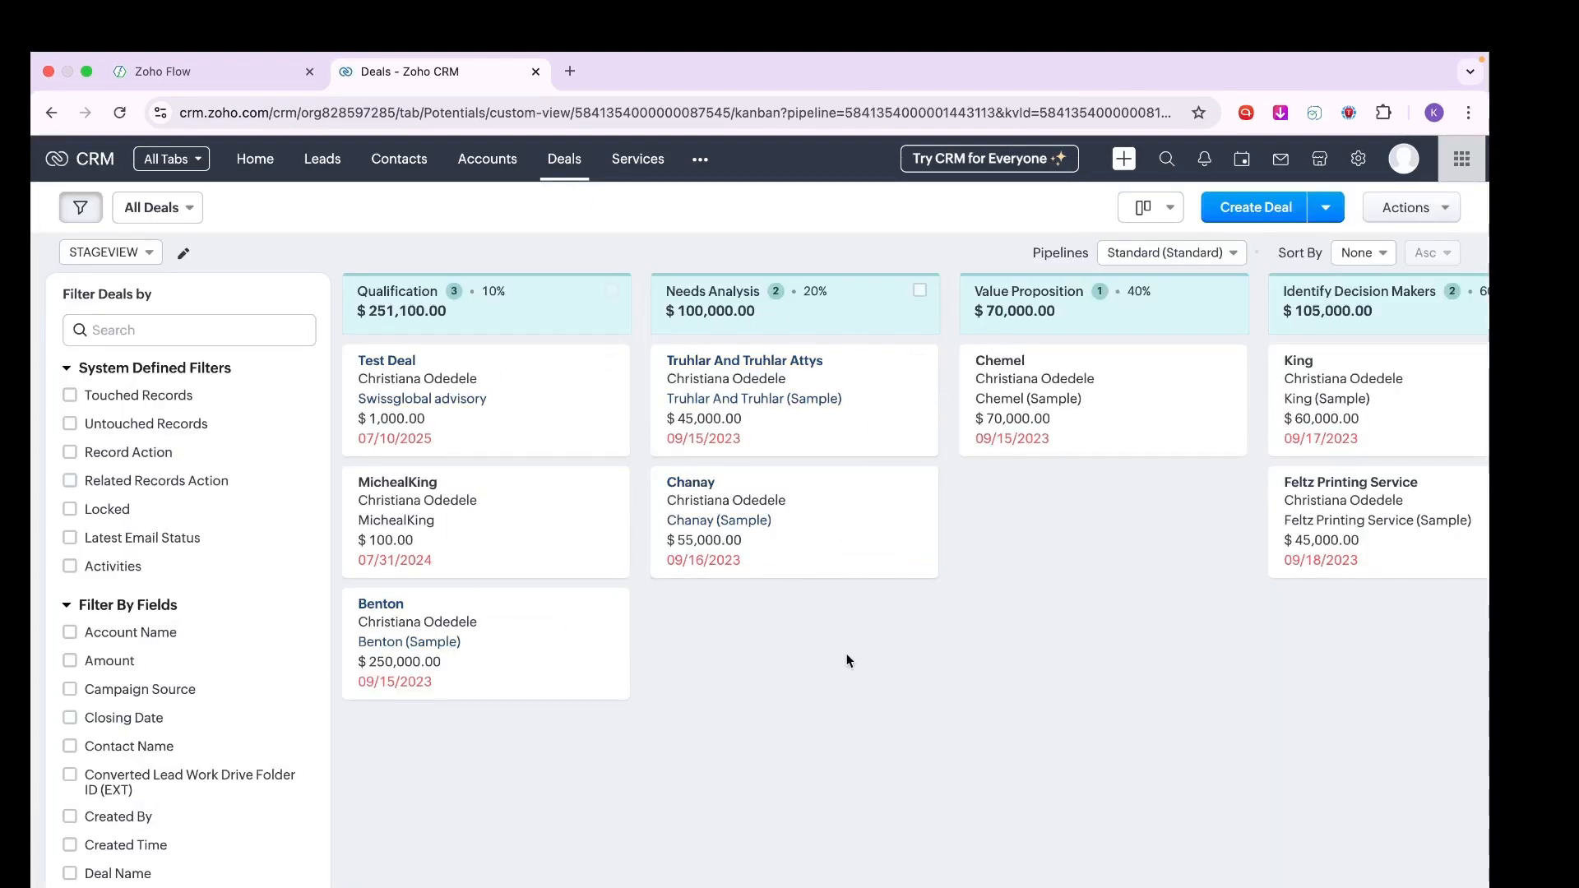
Look through the stage columns of the Deals board, from Qualification to Closed Won and the closed-lost stages.
{"action": "scroll", "coordinate": [859, 643], "scroll_direction": "right", "scroll_amount": 5}
{"action": "scroll", "coordinate": [859, 643], "scroll_direction": "right", "scroll_amount": 8}
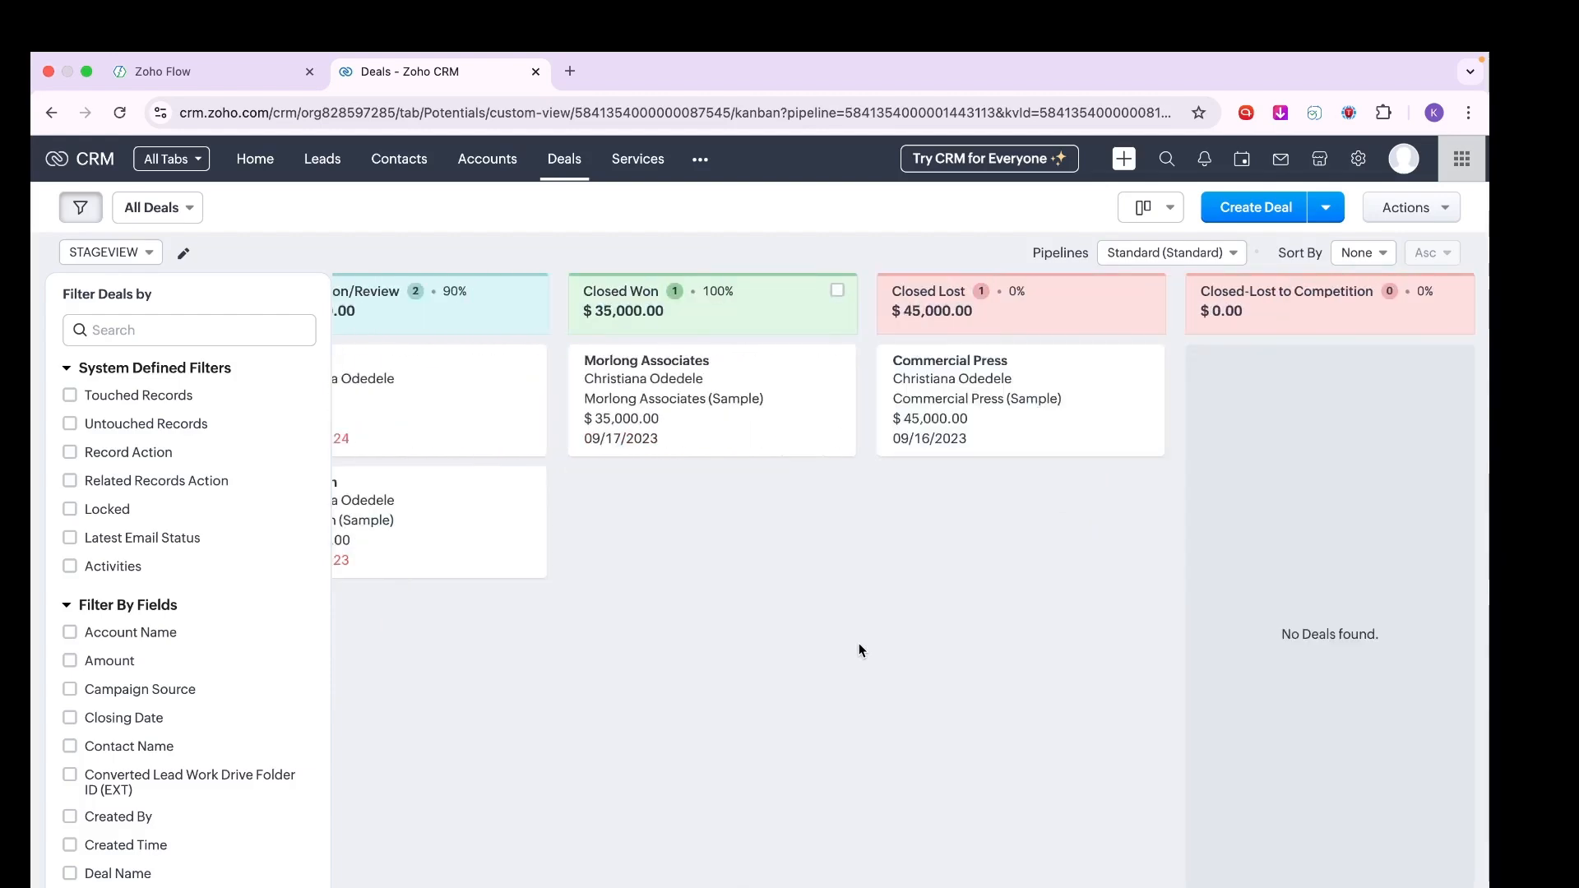
{"action": "scroll", "coordinate": [858, 645], "scroll_direction": "left", "scroll_amount": 13}
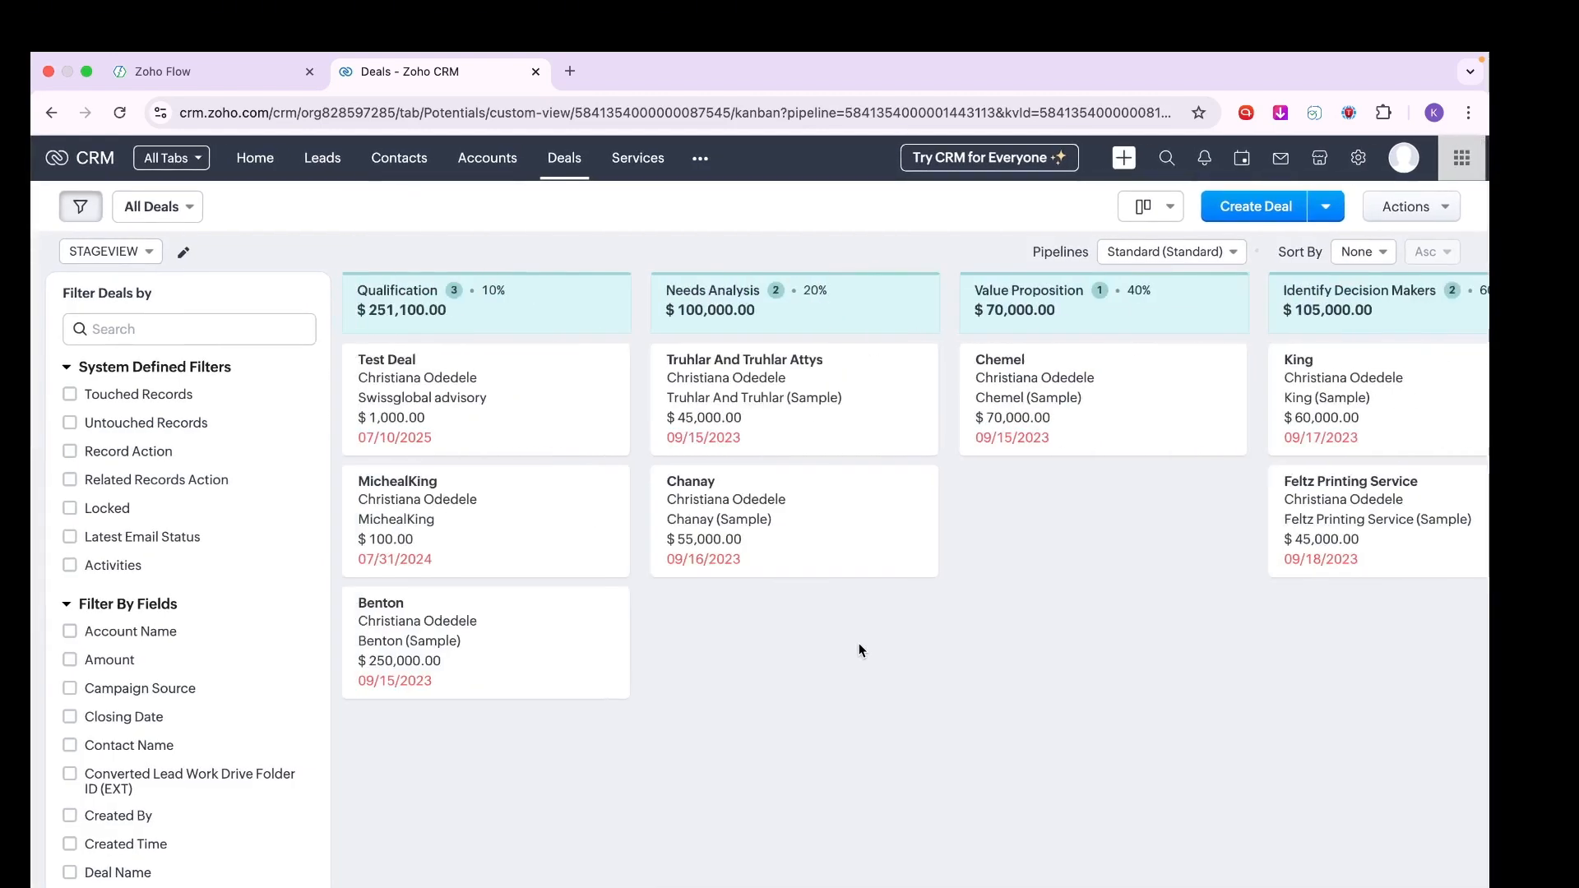
{"action": "scroll", "coordinate": [859, 645], "scroll_direction": "right", "scroll_amount": 13}
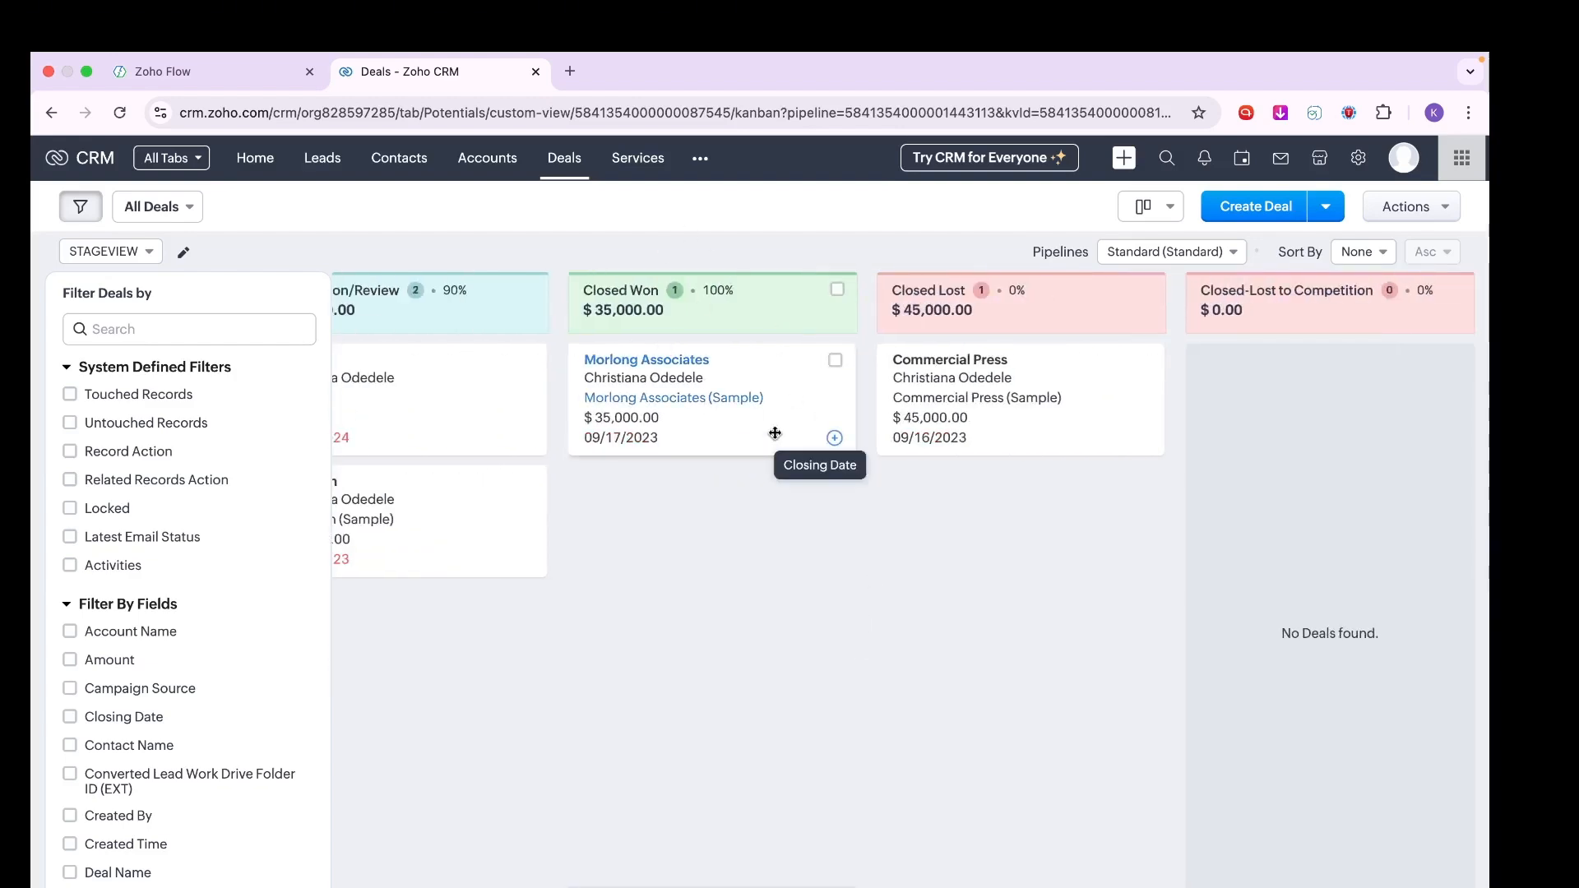
{"action": "scroll", "coordinate": [775, 433], "scroll_direction": "left", "scroll_amount": 13}
{"action": "scroll", "coordinate": [775, 433], "scroll_direction": "right", "scroll_amount": 3}
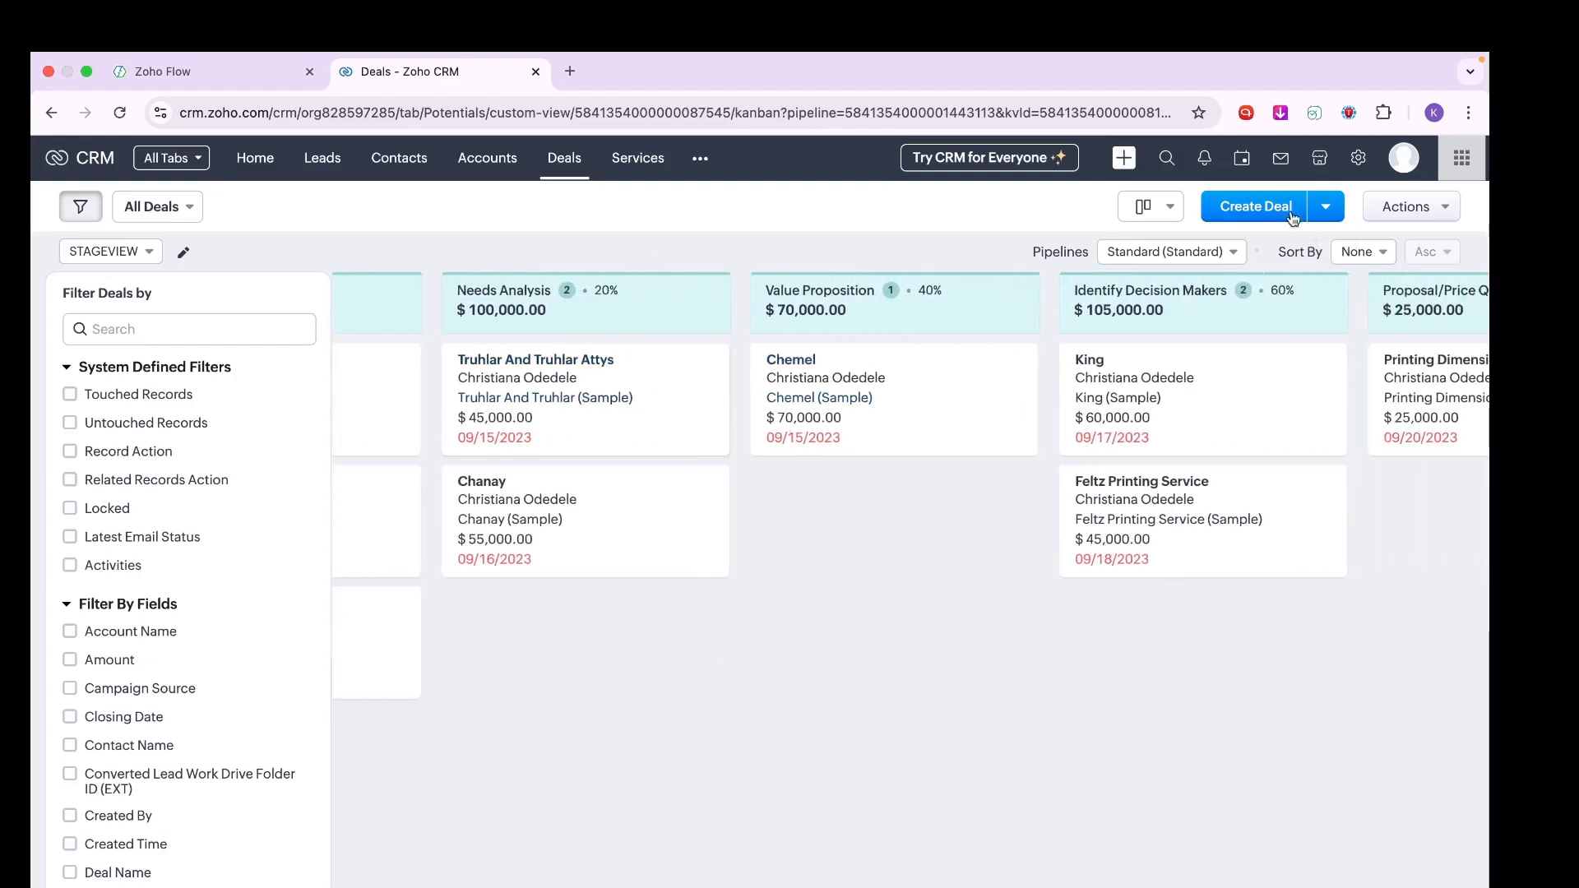
{"action": "left_click", "coordinate": [1262, 207]}
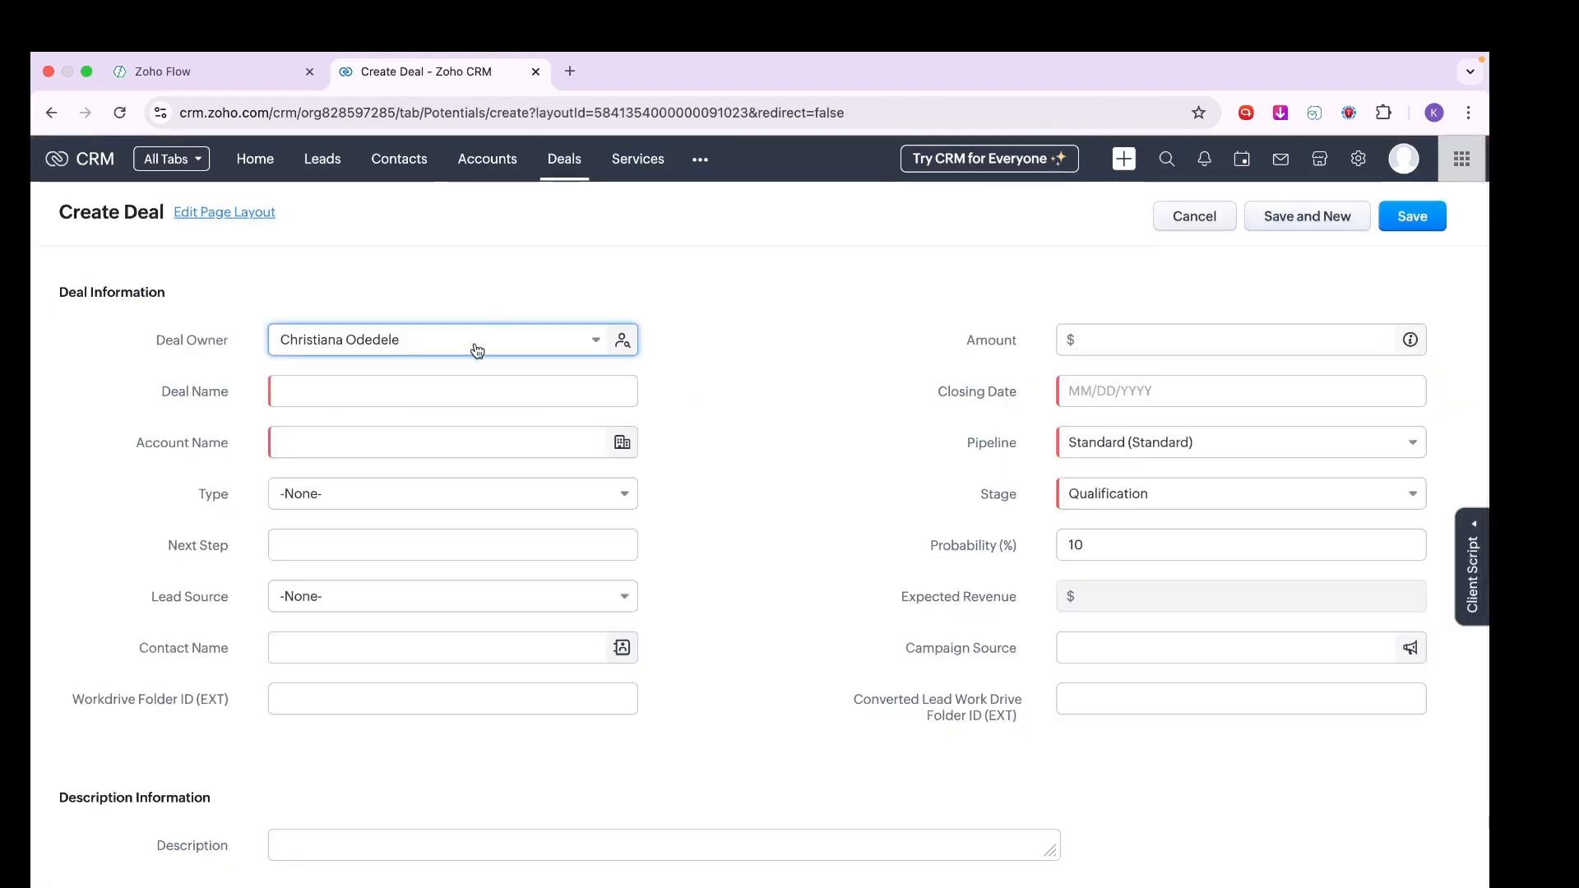
{"action": "left_click", "coordinate": [447, 394]}
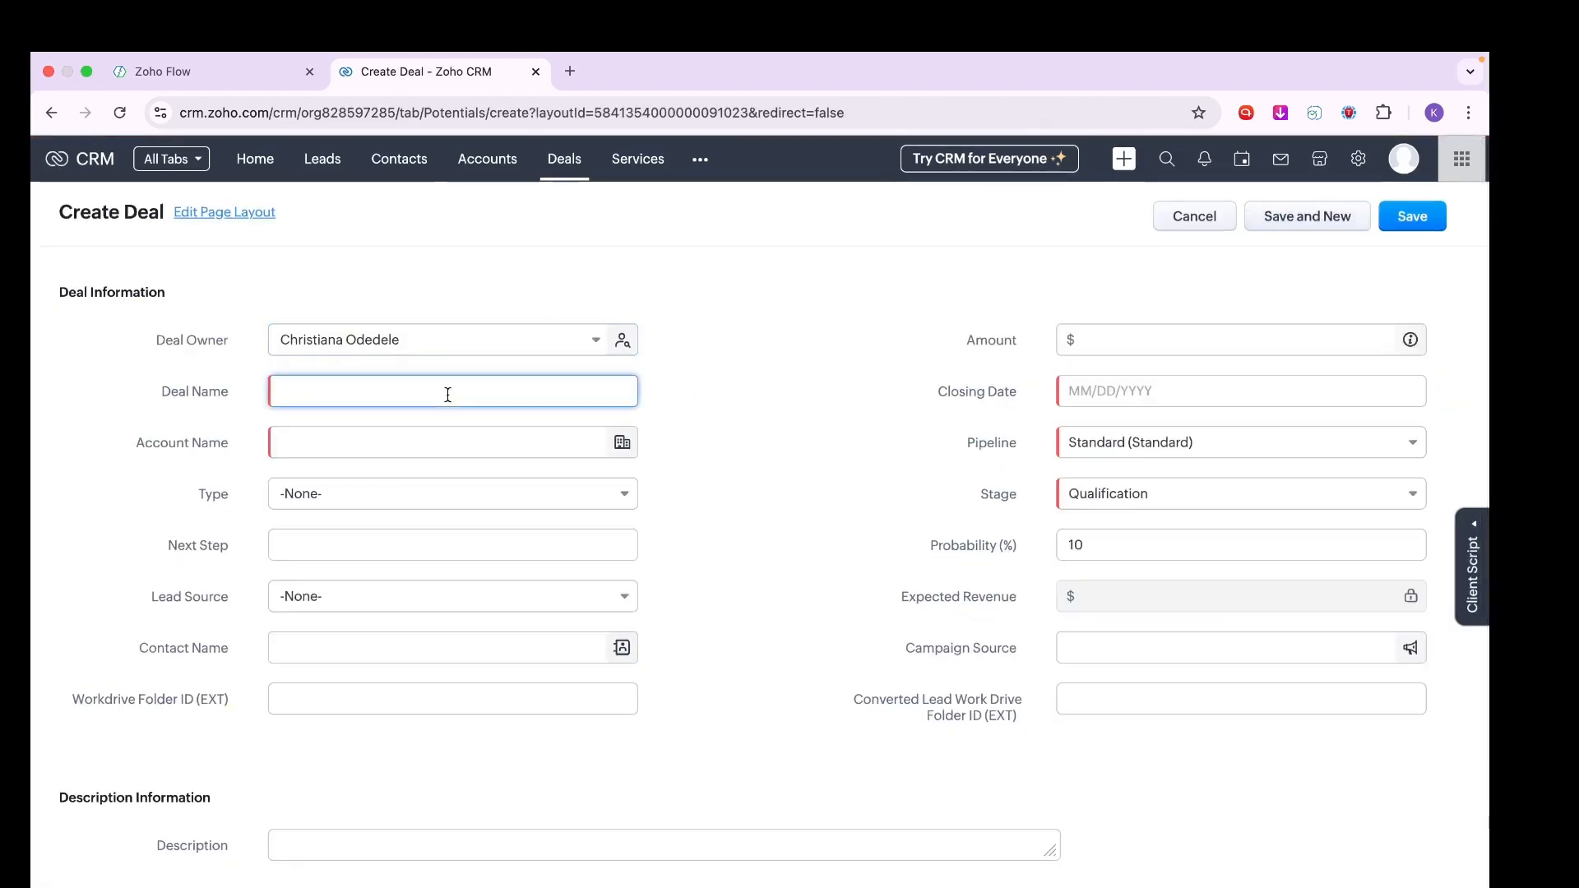
{"action": "left_click", "coordinate": [1178, 207]}
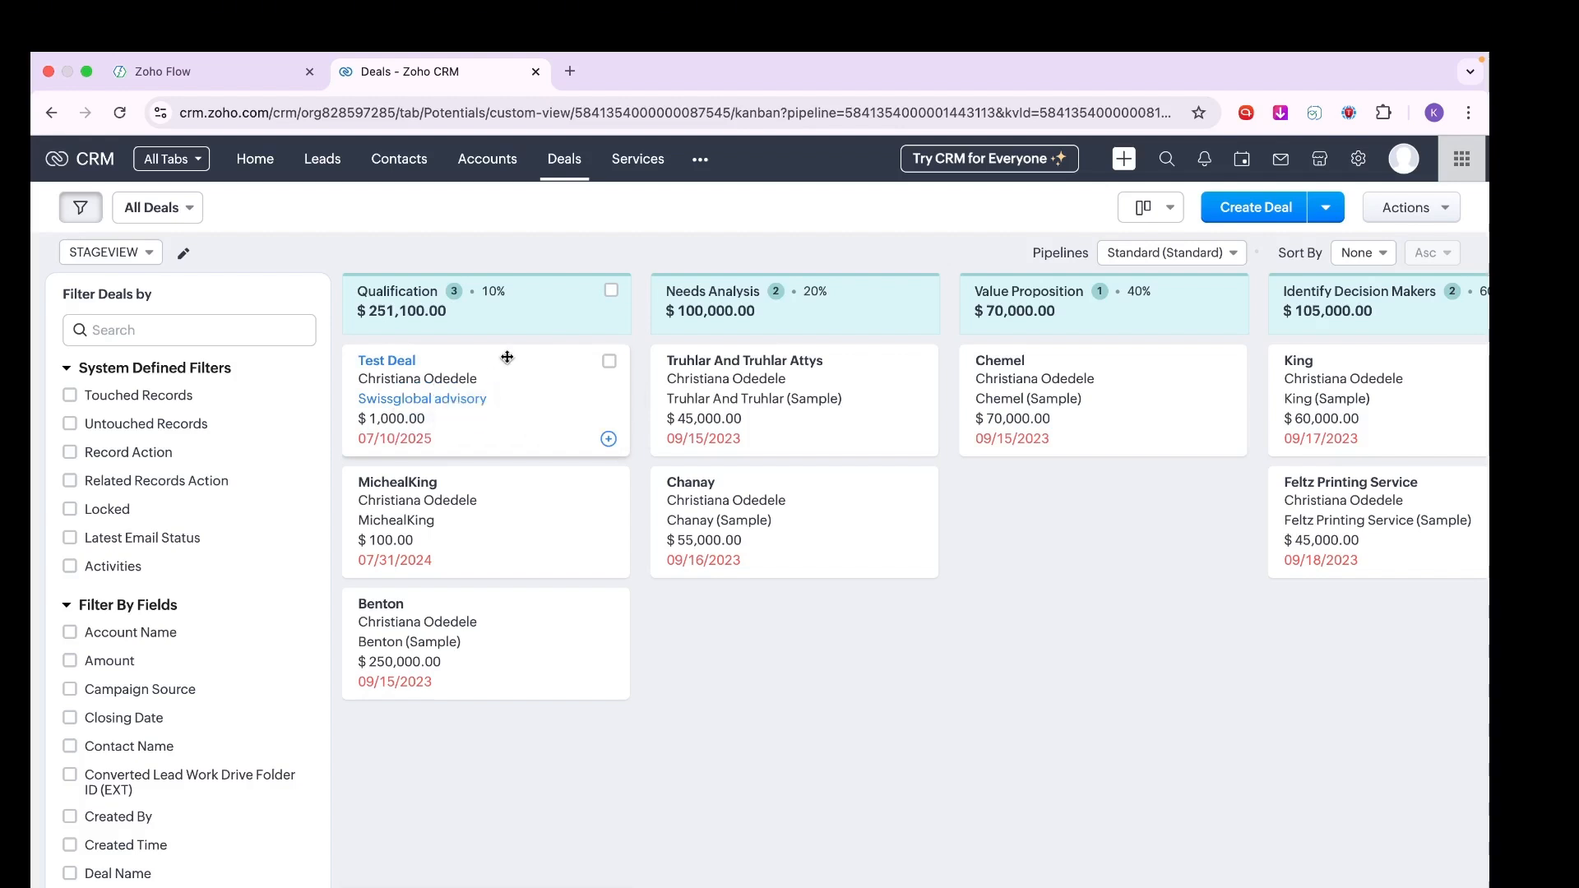
Move Test Deal from Qualification to the Closed Won stage, save the verified details and reload the board to check its placement.
{"action": "left_click_drag", "start_coordinate": [507, 357], "coordinate": [1429, 365]}
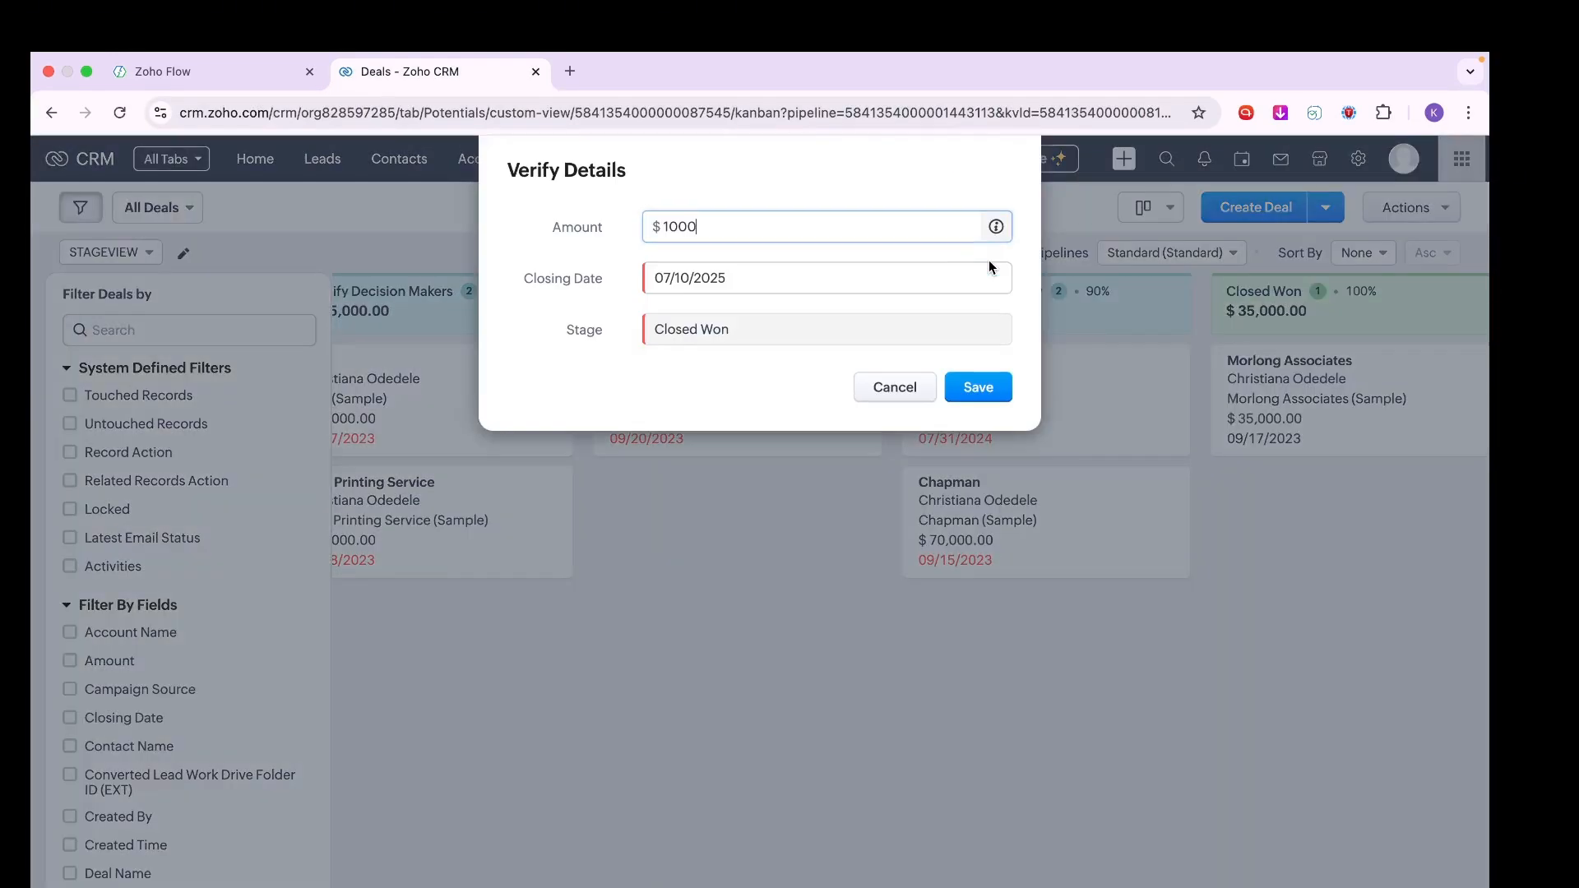
{"action": "left_click", "coordinate": [977, 386]}
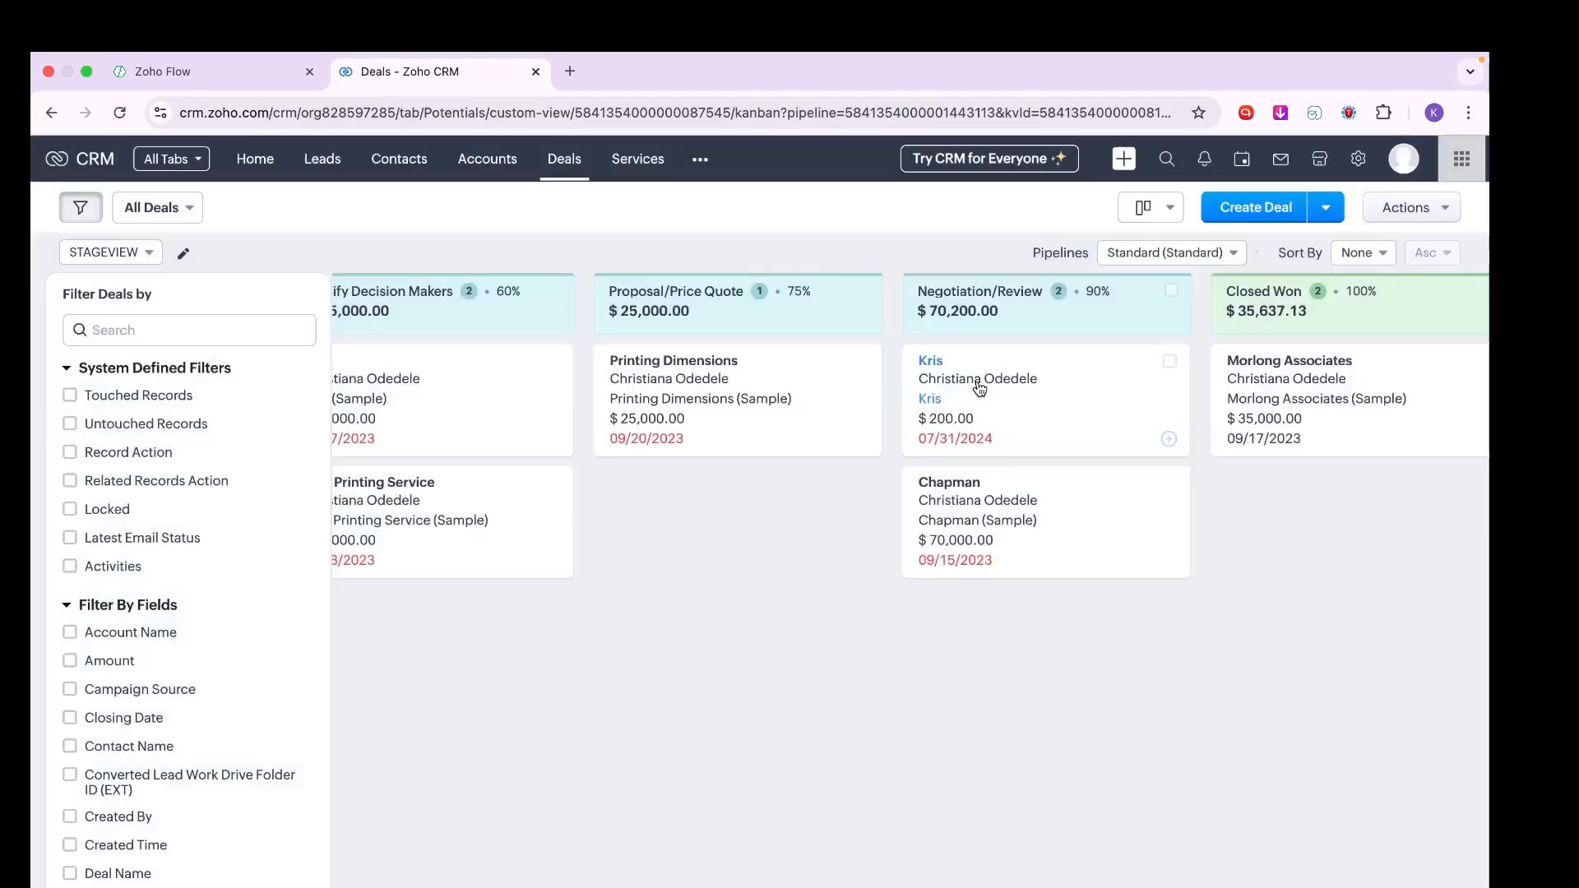
{"action": "scroll", "coordinate": [1376, 377], "scroll_direction": "right", "scroll_amount": 3}
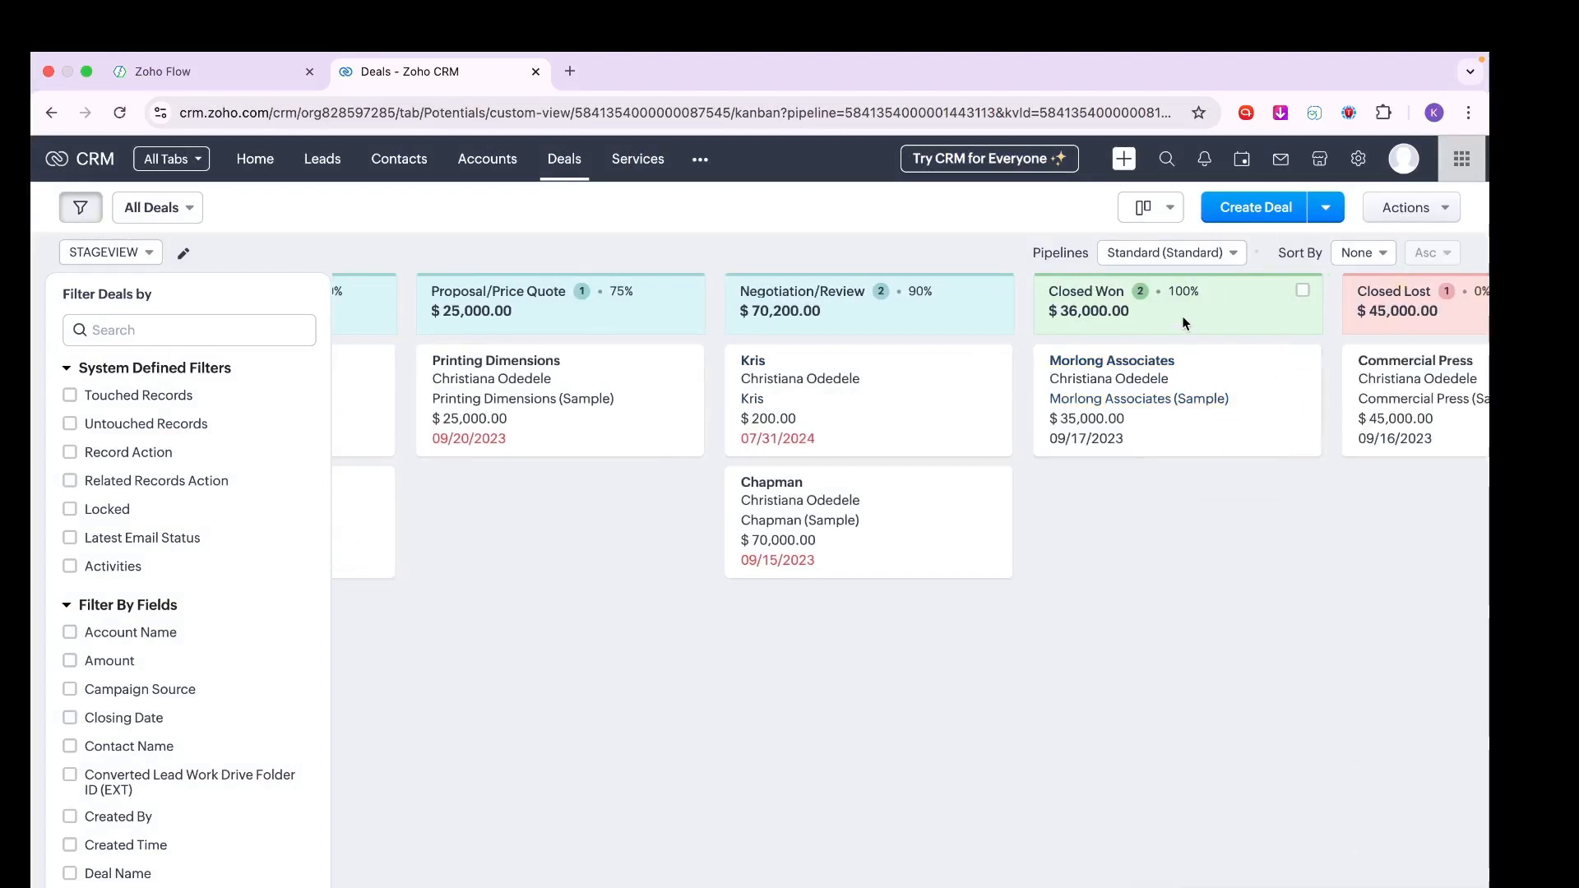
{"action": "left_click", "coordinate": [120, 112]}
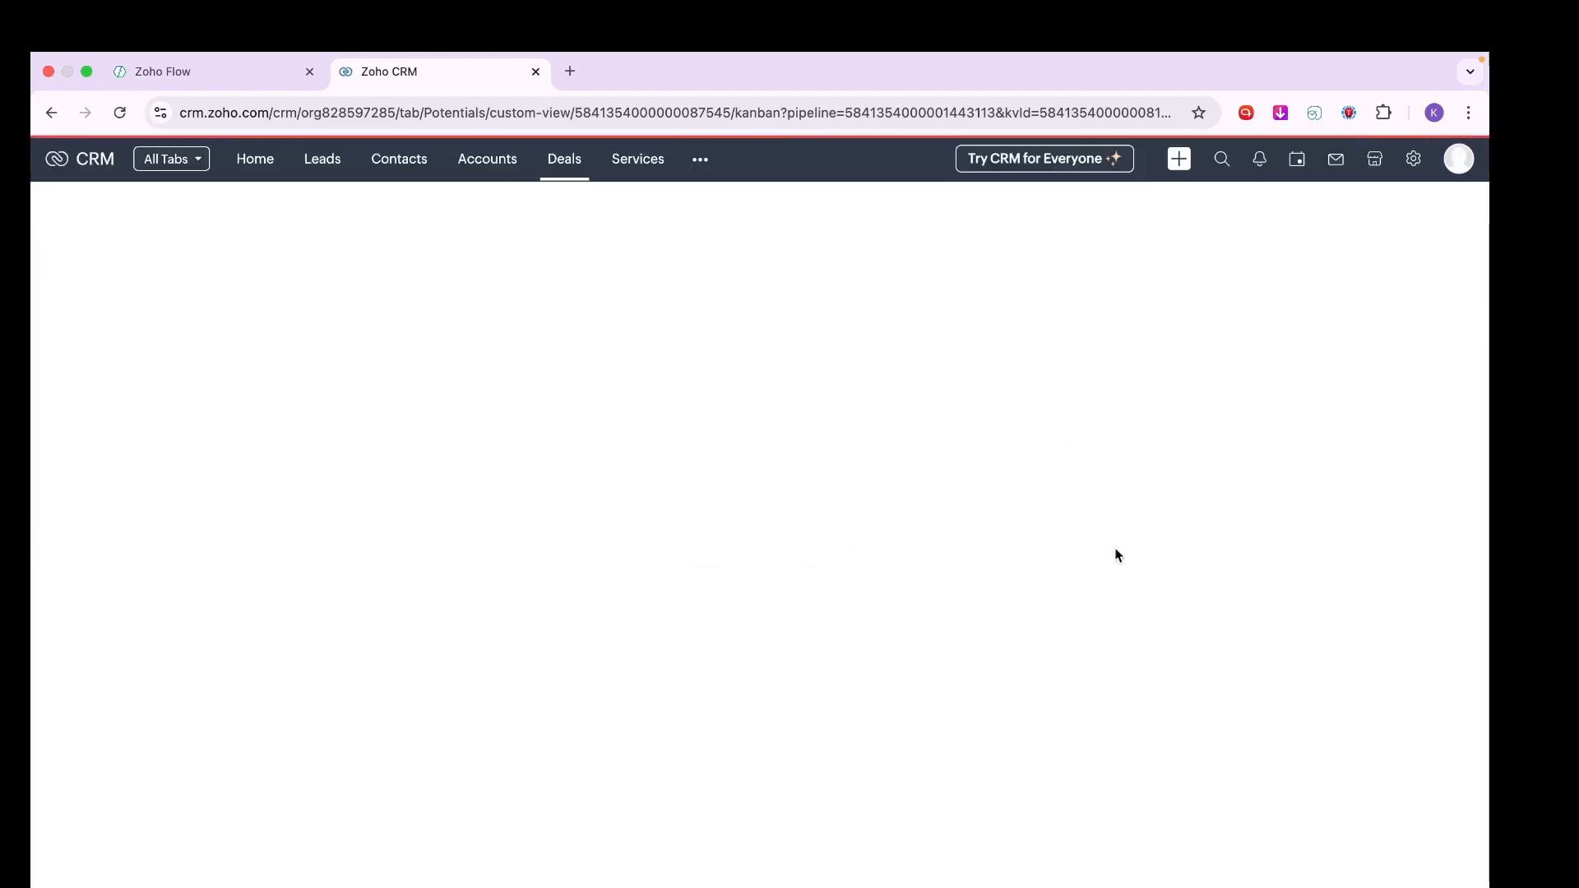
{"action": "scroll", "coordinate": [1157, 565], "scroll_direction": "right", "scroll_amount": 6}
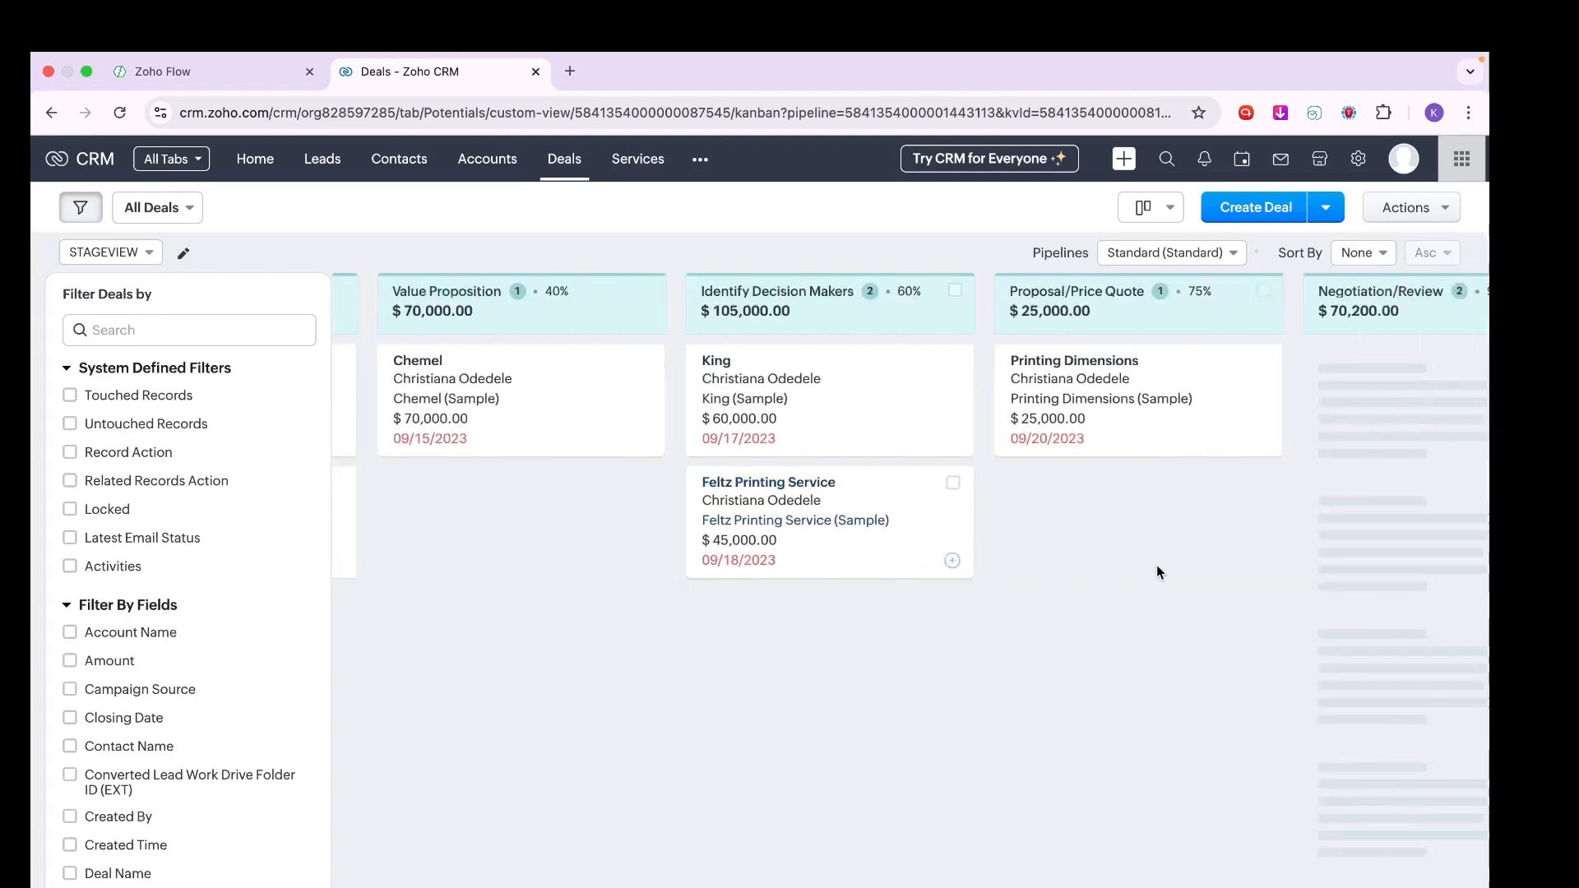
{"action": "scroll", "coordinate": [1156, 565], "scroll_direction": "right", "scroll_amount": 7}
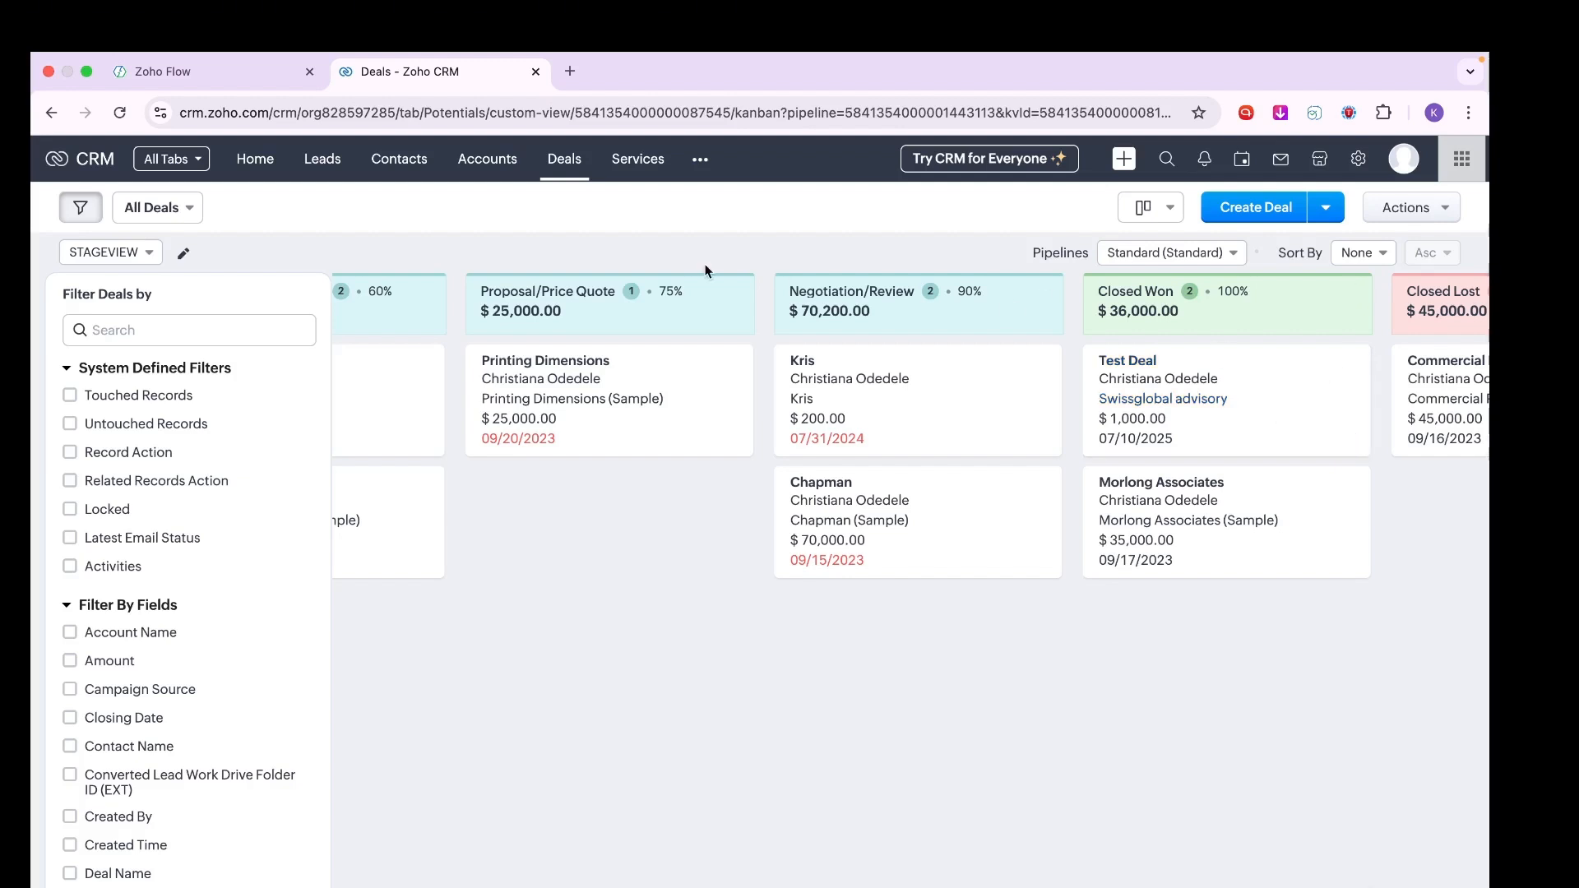
Start a new deal, choose Closed Won as its stage and check how the stage options are worded.
{"action": "left_click", "coordinate": [1241, 209]}
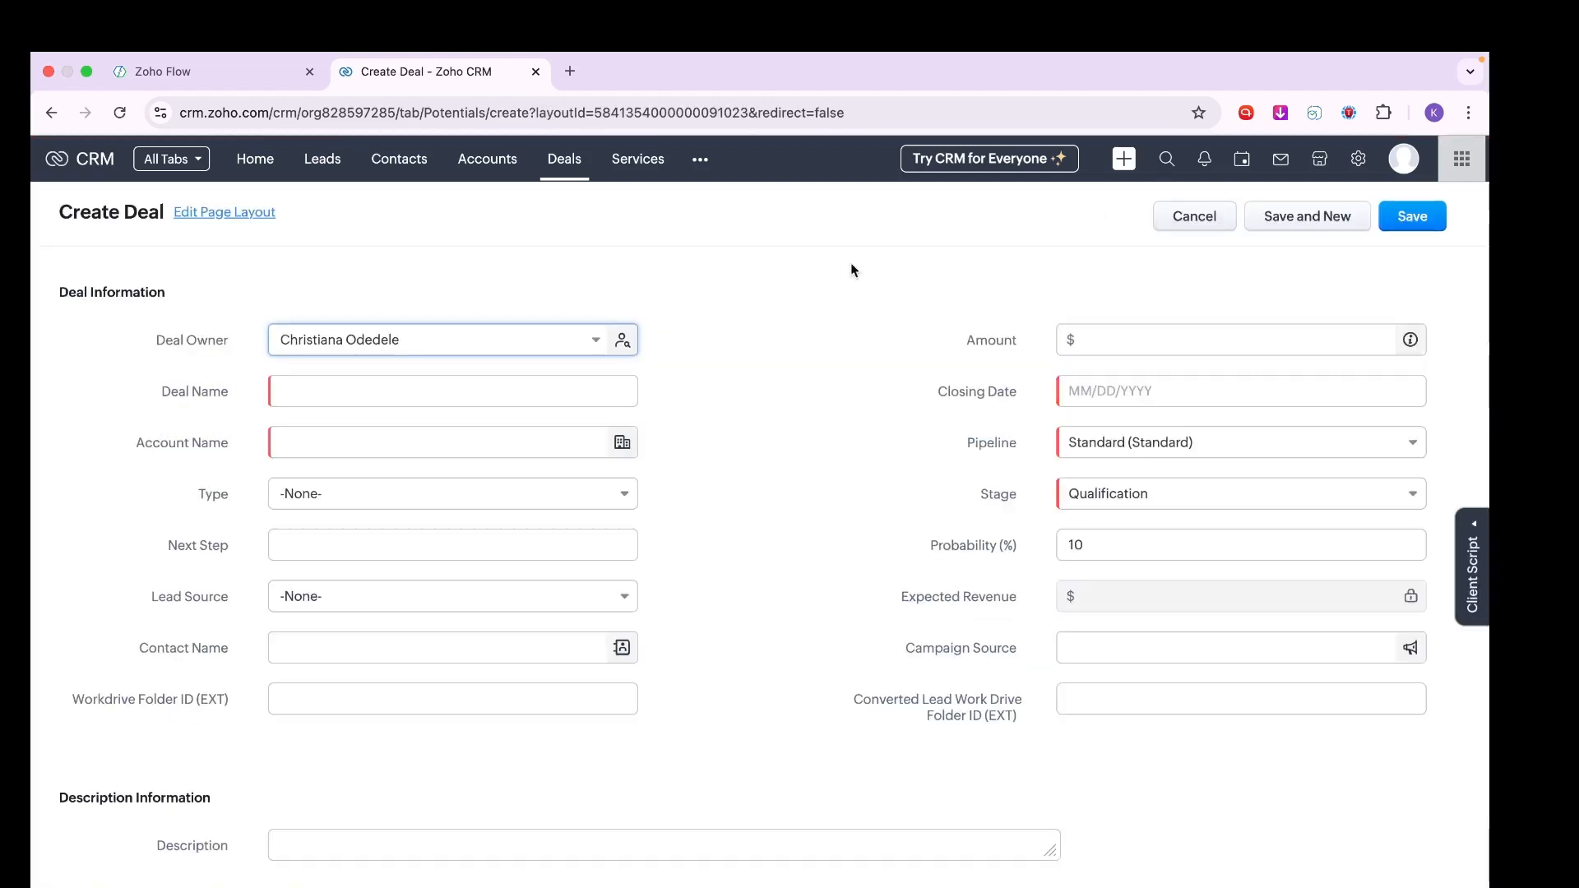
{"action": "left_click", "coordinate": [1217, 494]}
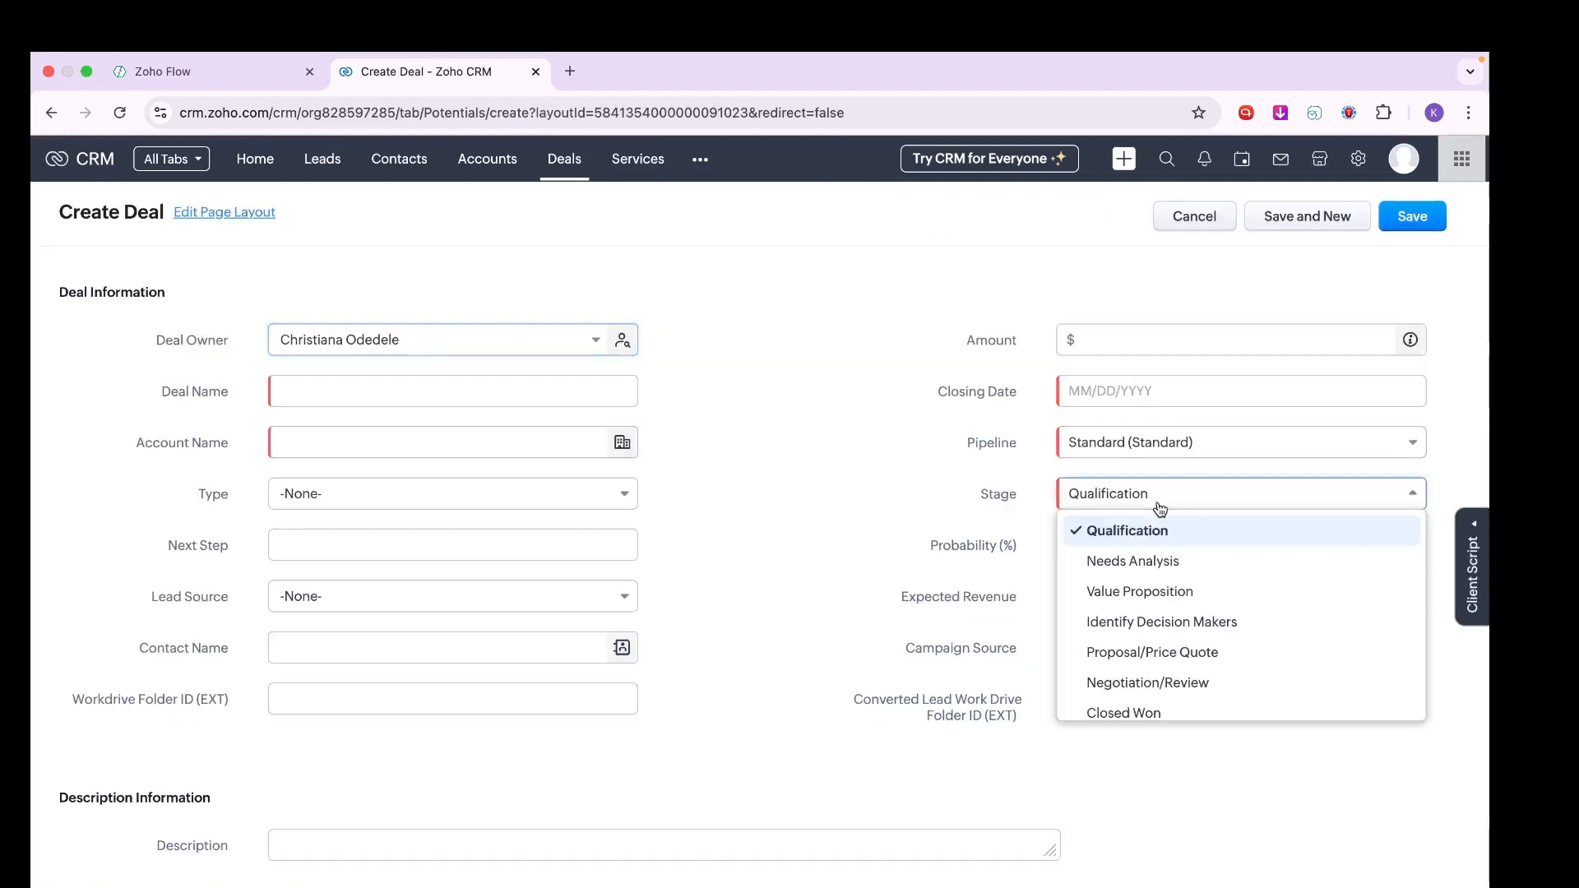
{"action": "left_click", "coordinate": [1176, 712]}
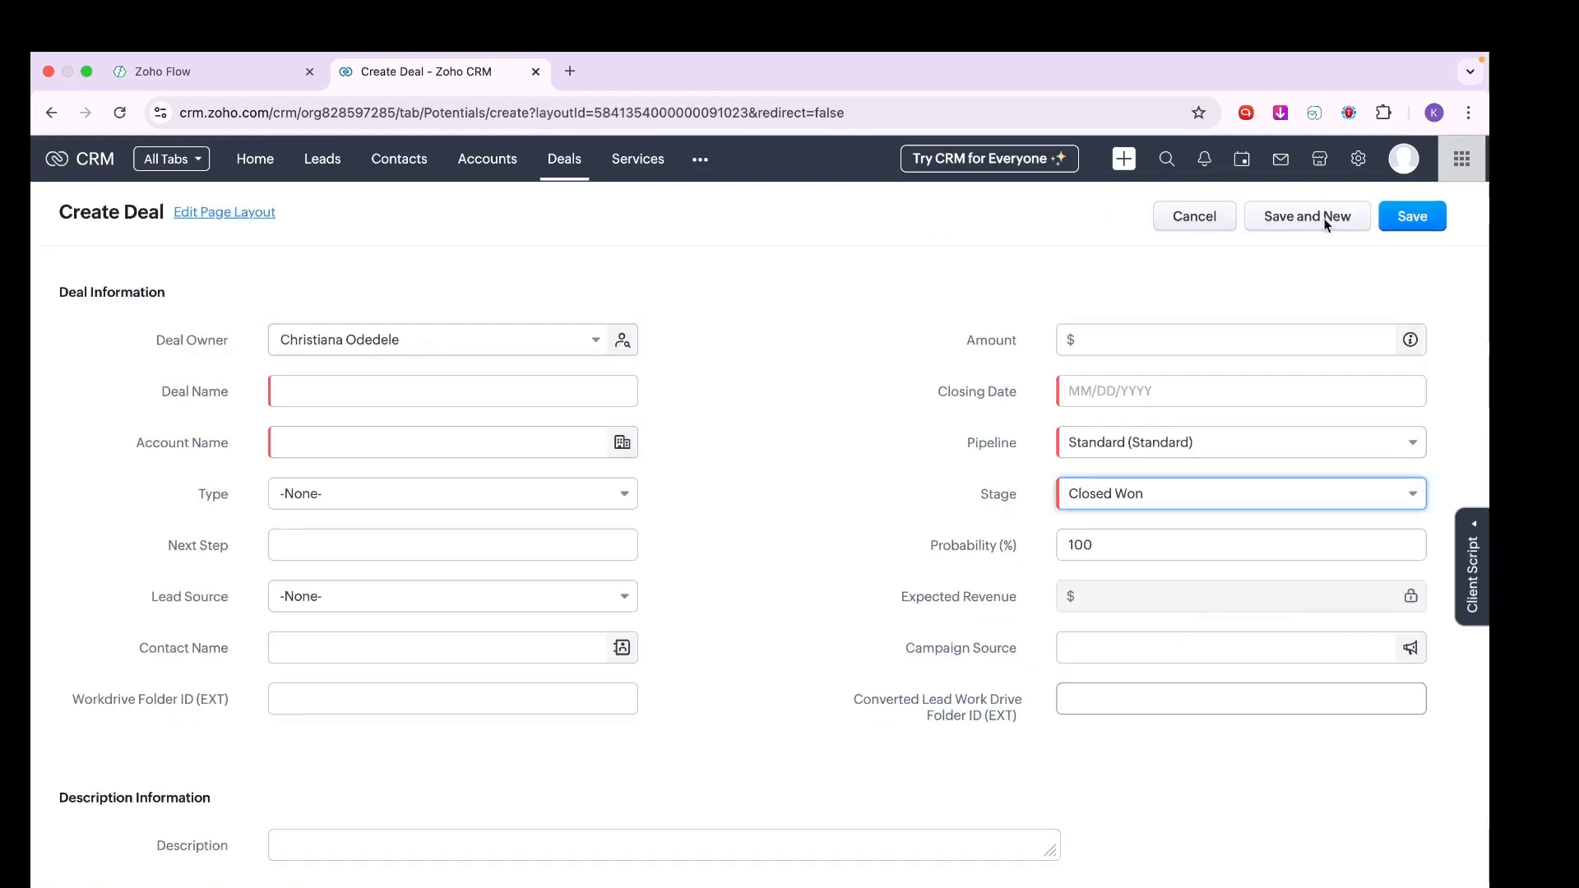
{"action": "left_click", "coordinate": [208, 62]}
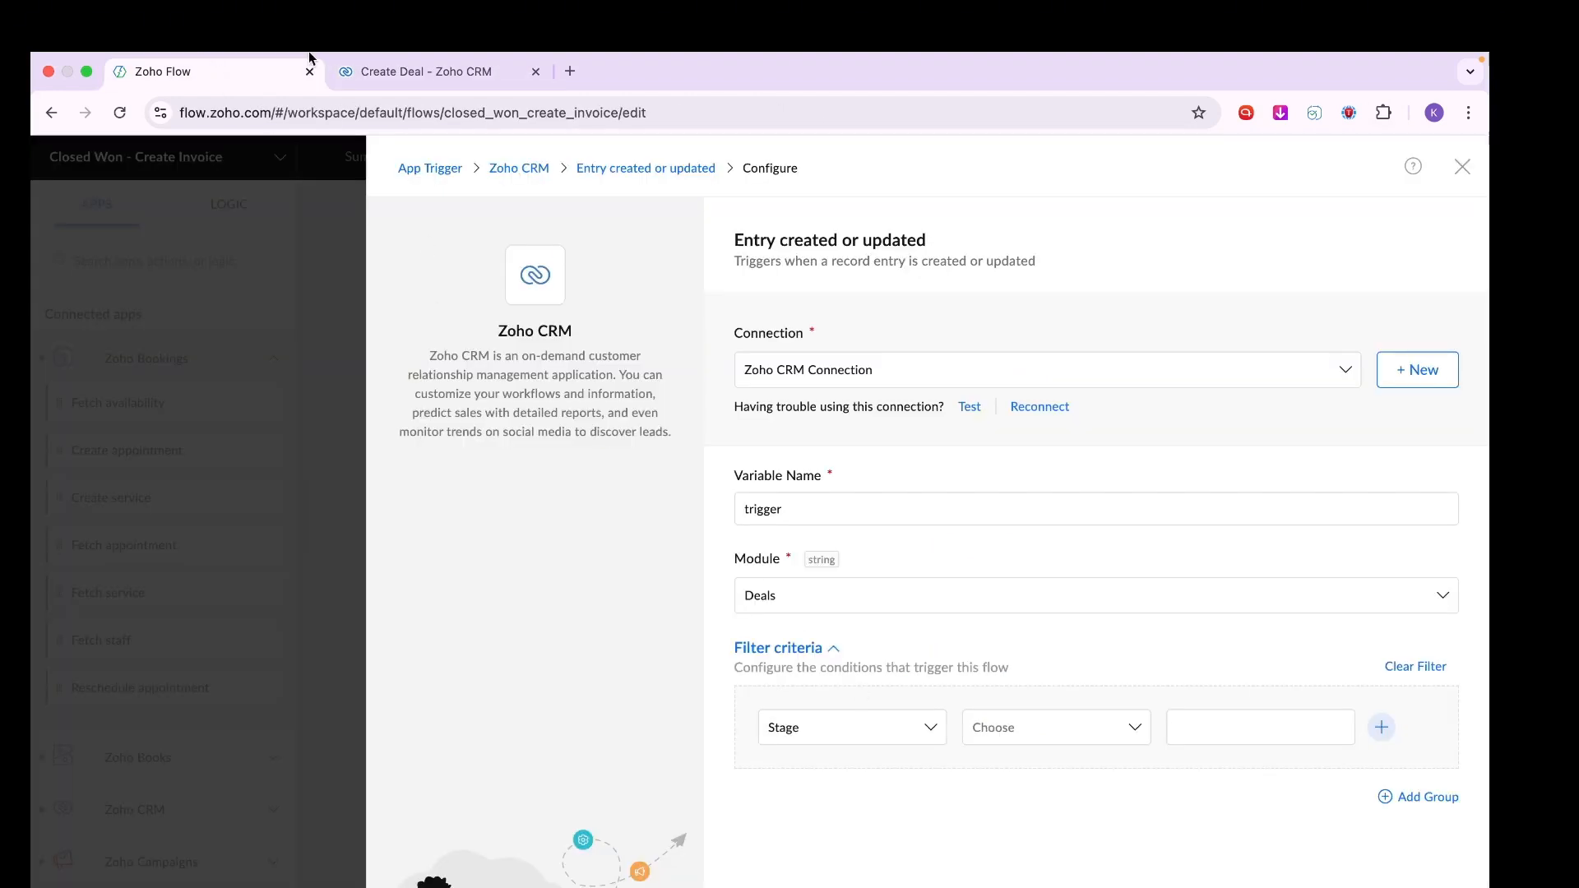
{"action": "left_click", "coordinate": [412, 90]}
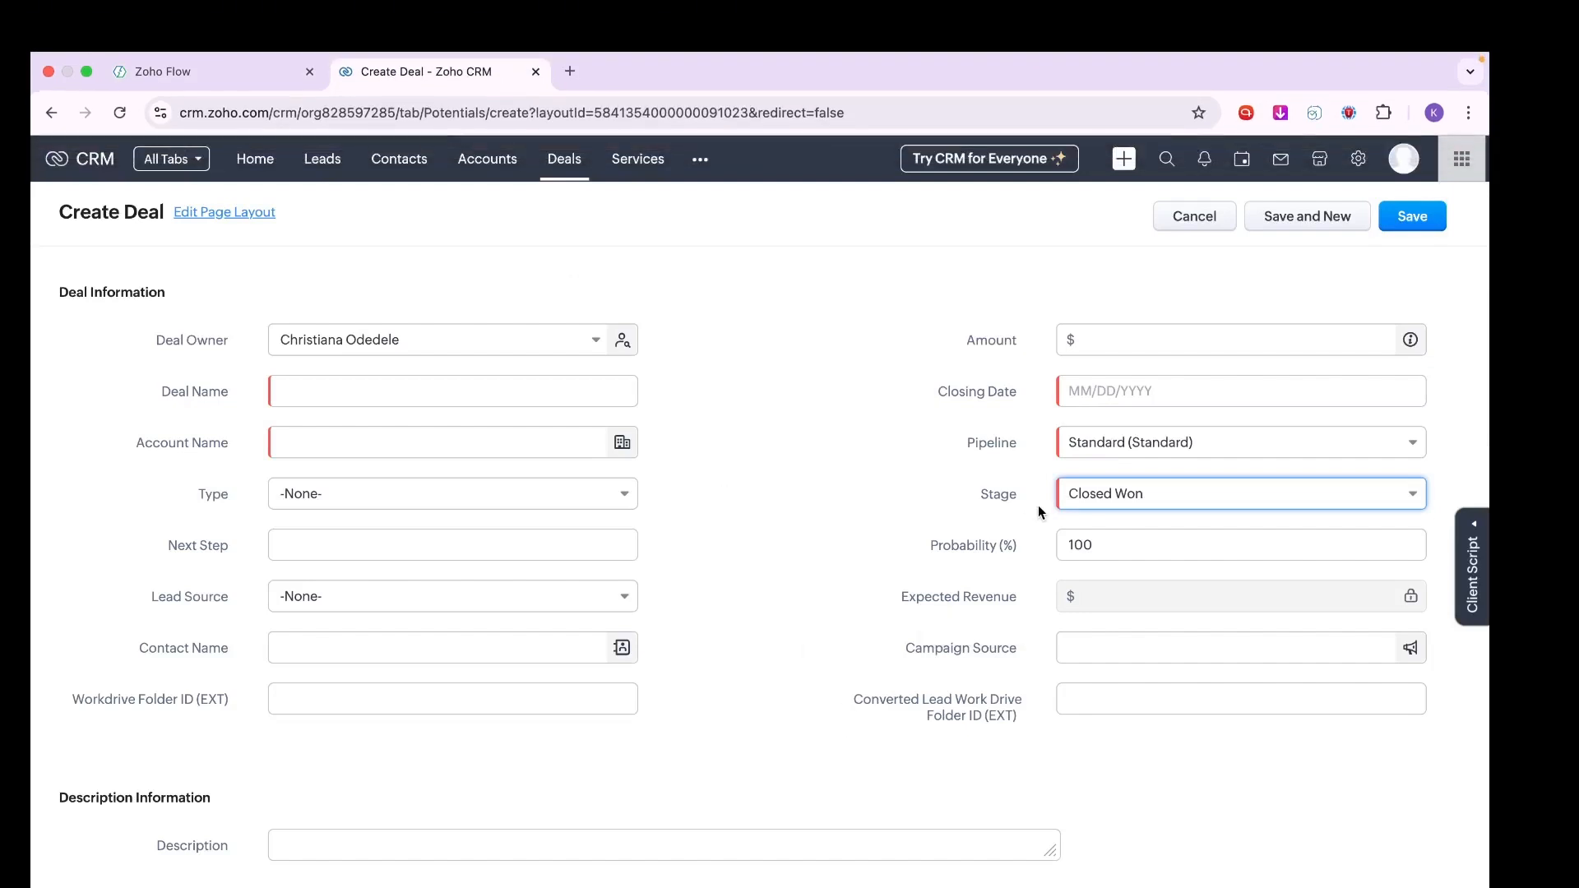
{"action": "left_click", "coordinate": [1129, 494]}
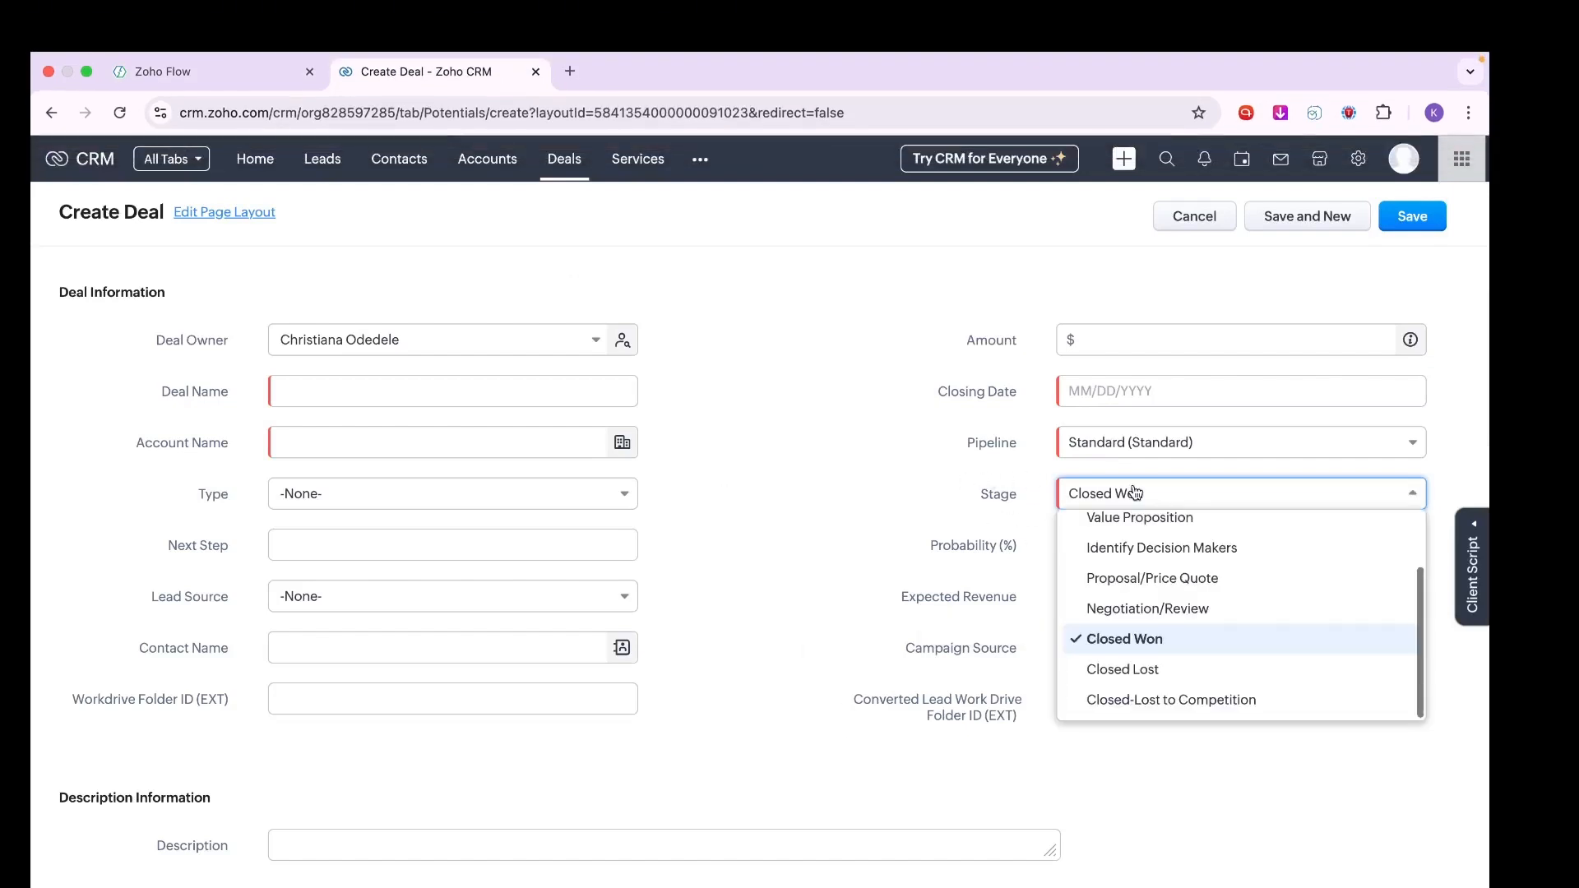
{"action": "scroll", "coordinate": [1191, 586], "scroll_direction": "up", "scroll_amount": 2}
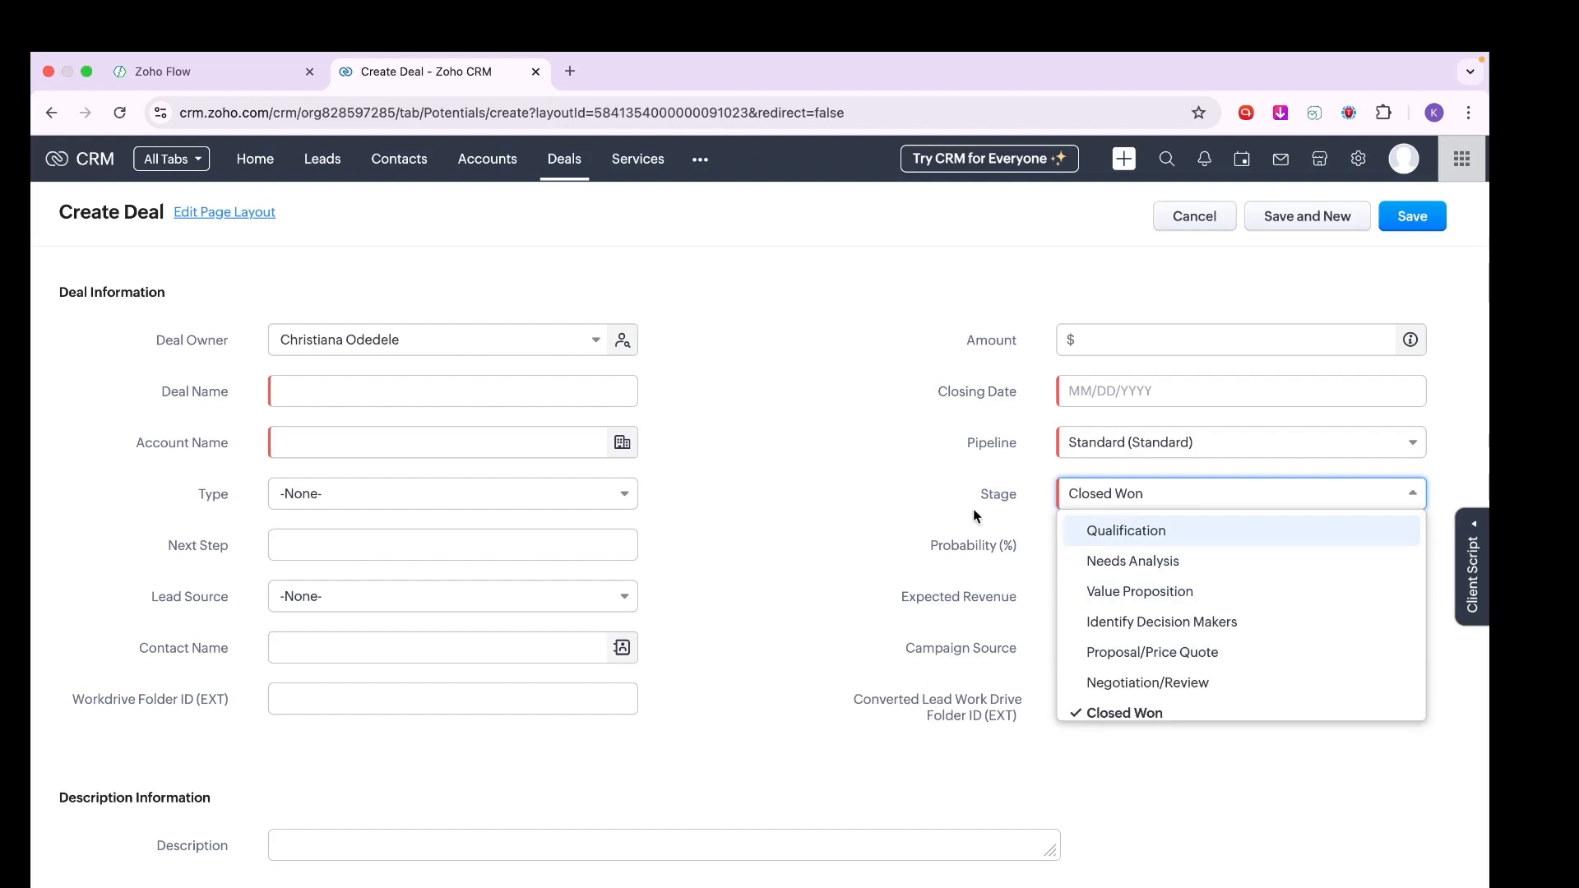
In Zoho Flow, complete the Stage filter criterion with the condition contains Closed Won and finish configuring the trigger.
{"action": "left_click", "coordinate": [230, 72]}
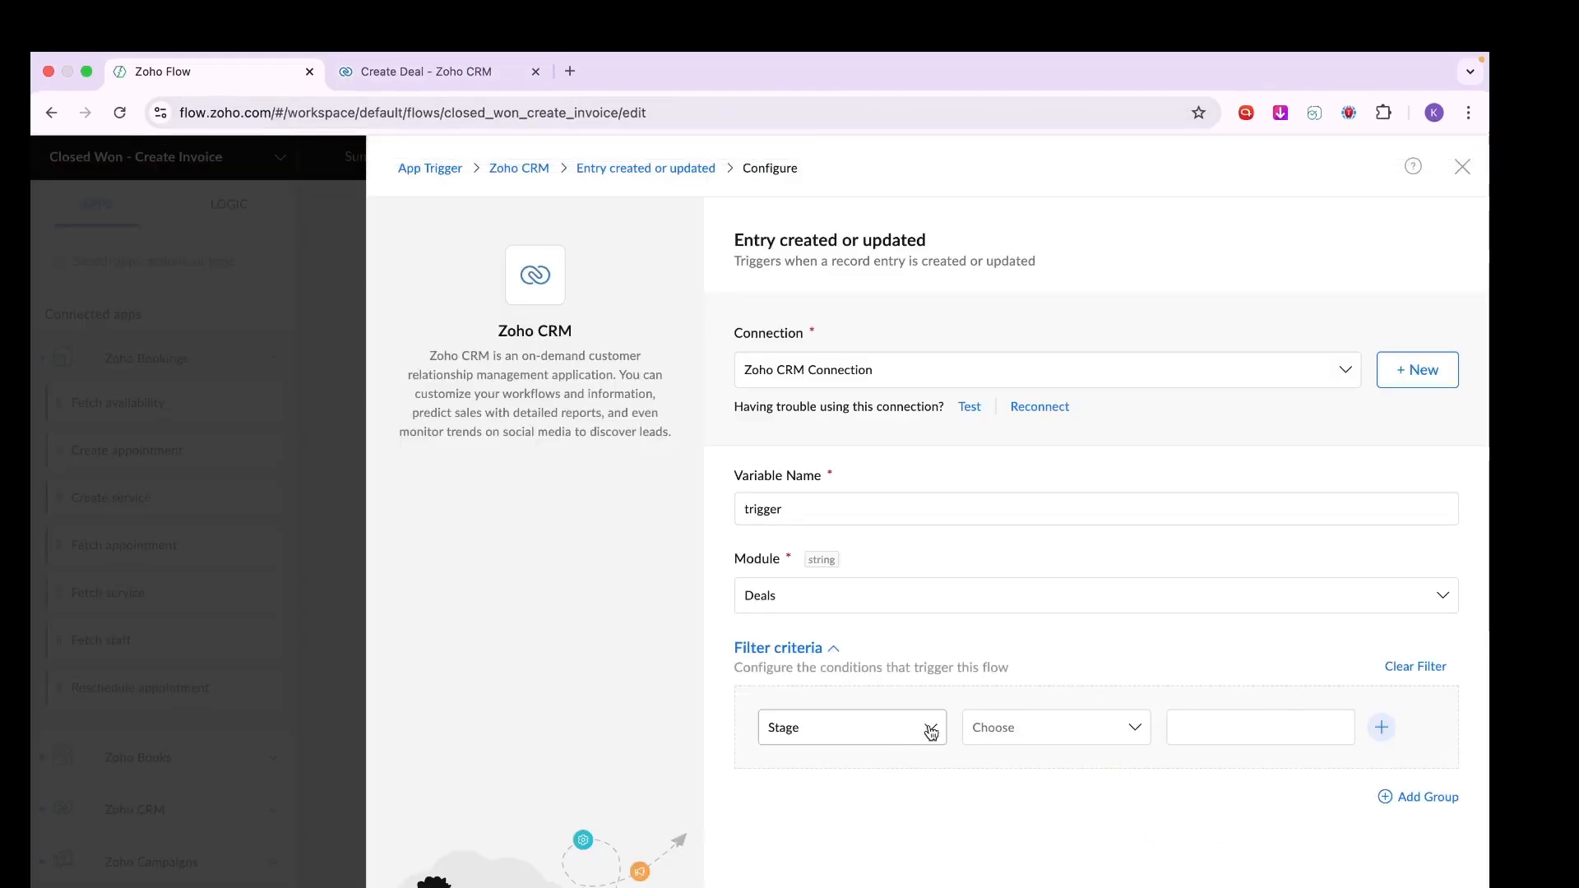
{"action": "left_click", "coordinate": [1024, 732]}
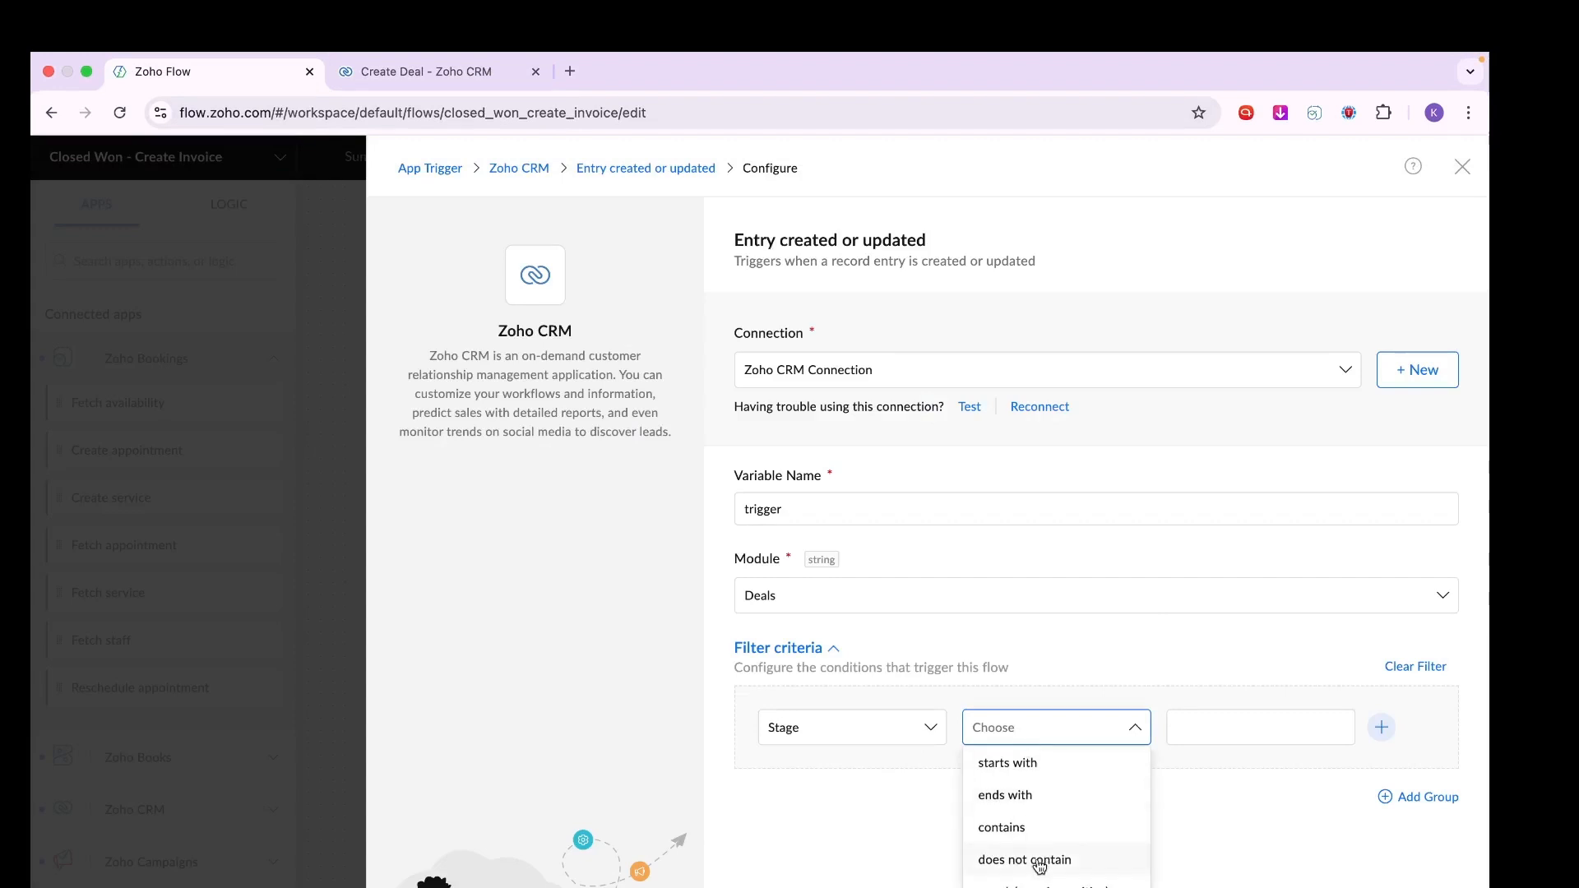
{"action": "left_click", "coordinate": [1026, 827]}
{"action": "left_click", "coordinate": [1201, 737]}
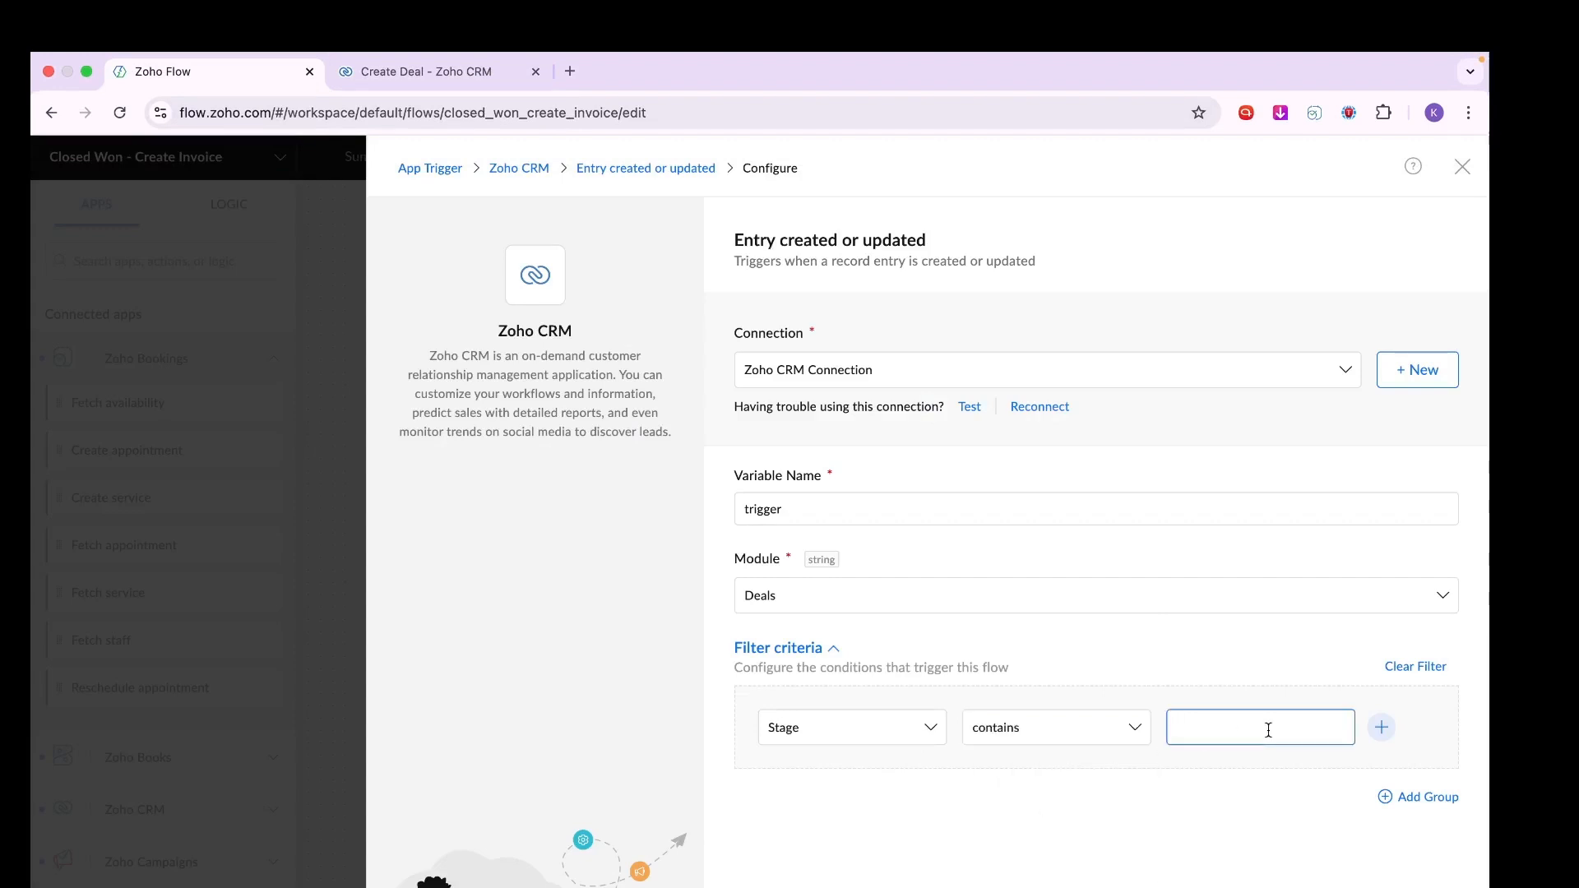
{"action": "type", "text": "Closed Won"}
{"action": "left_click", "coordinate": [1043, 728]}
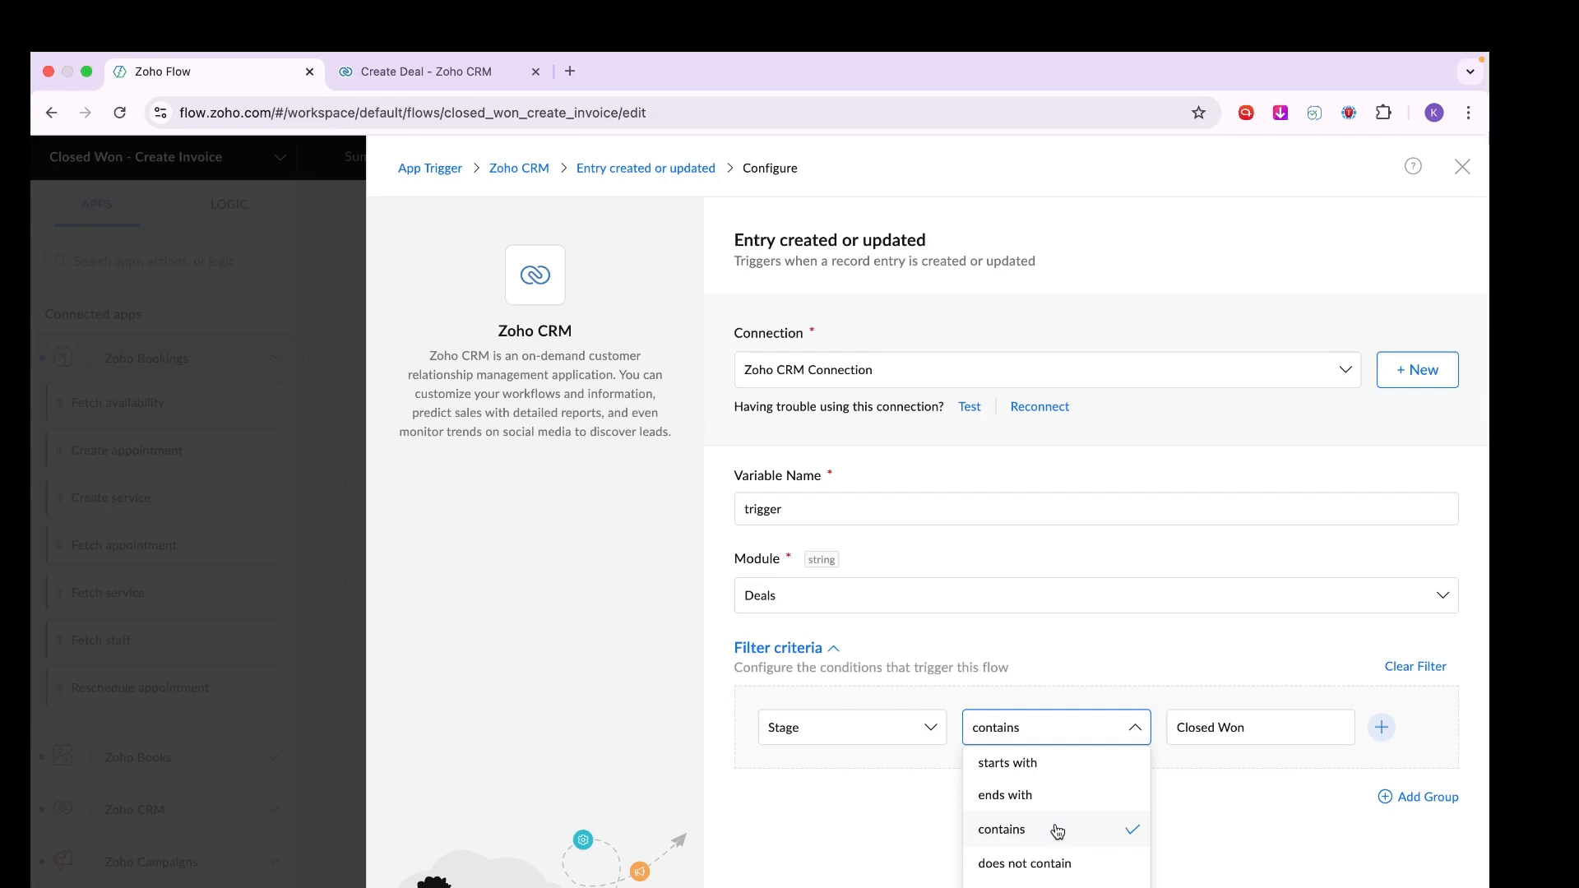
{"action": "left_click", "coordinate": [1241, 839]}
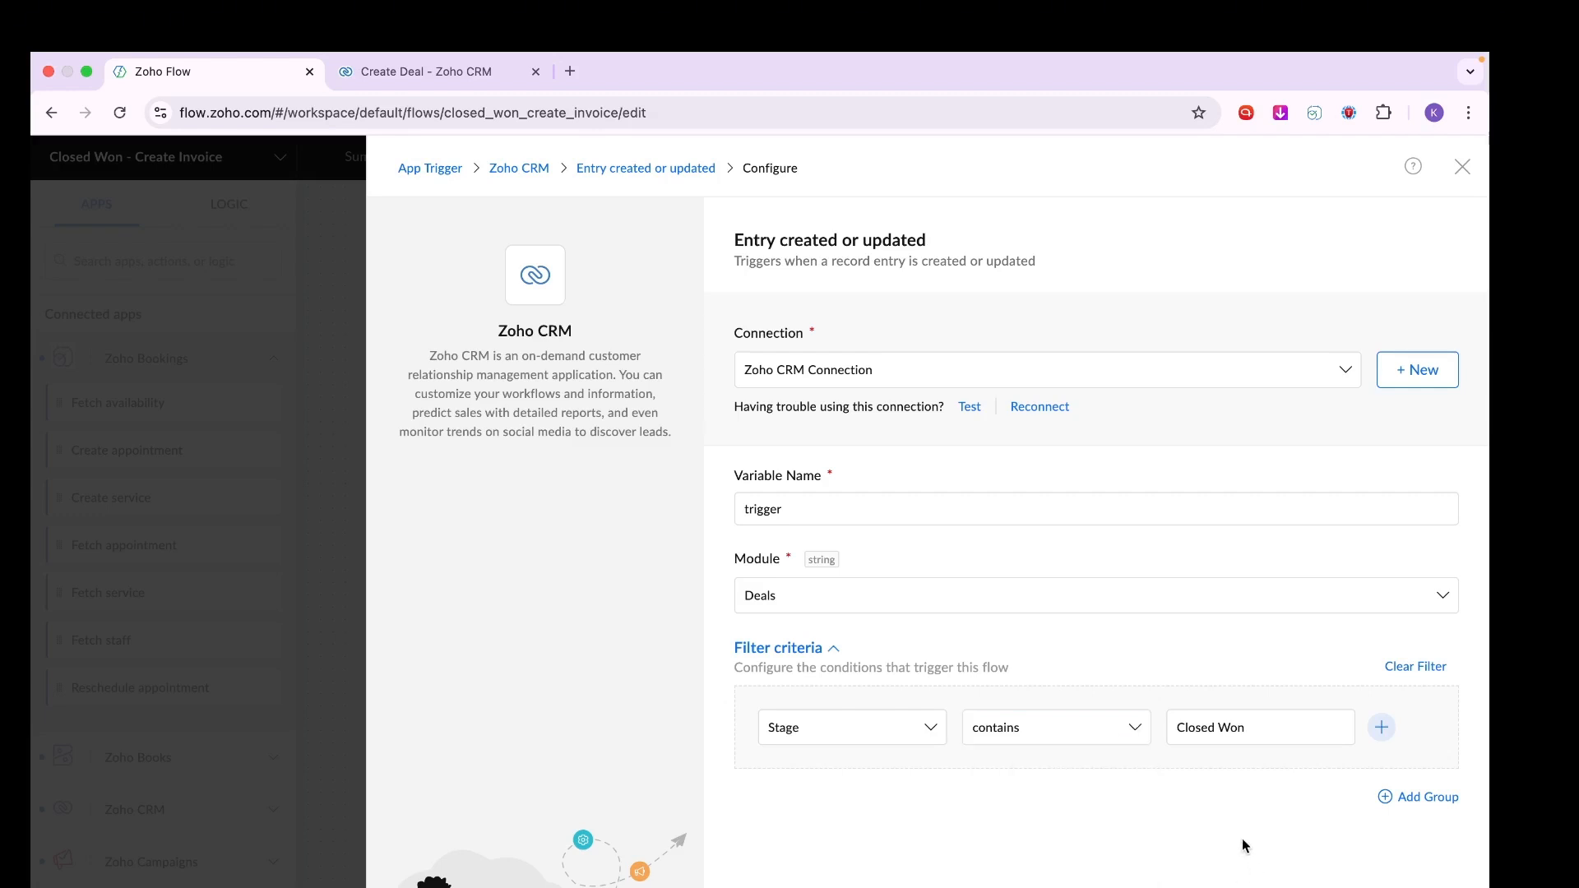
{"action": "left_click", "coordinate": [1181, 732]}
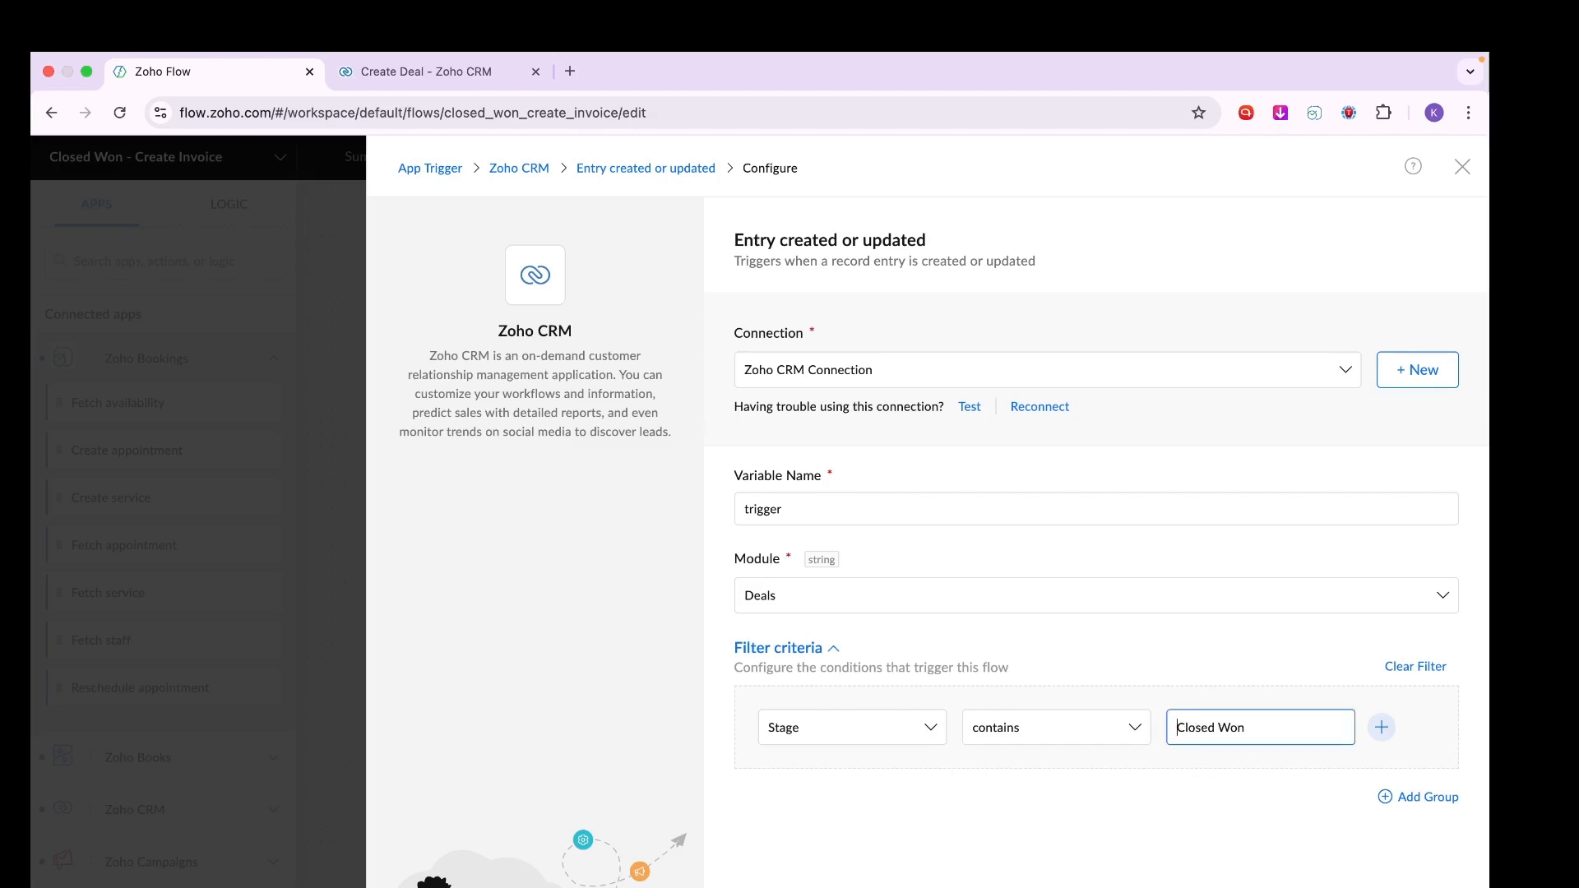
{"action": "left_click", "coordinate": [460, 86]}
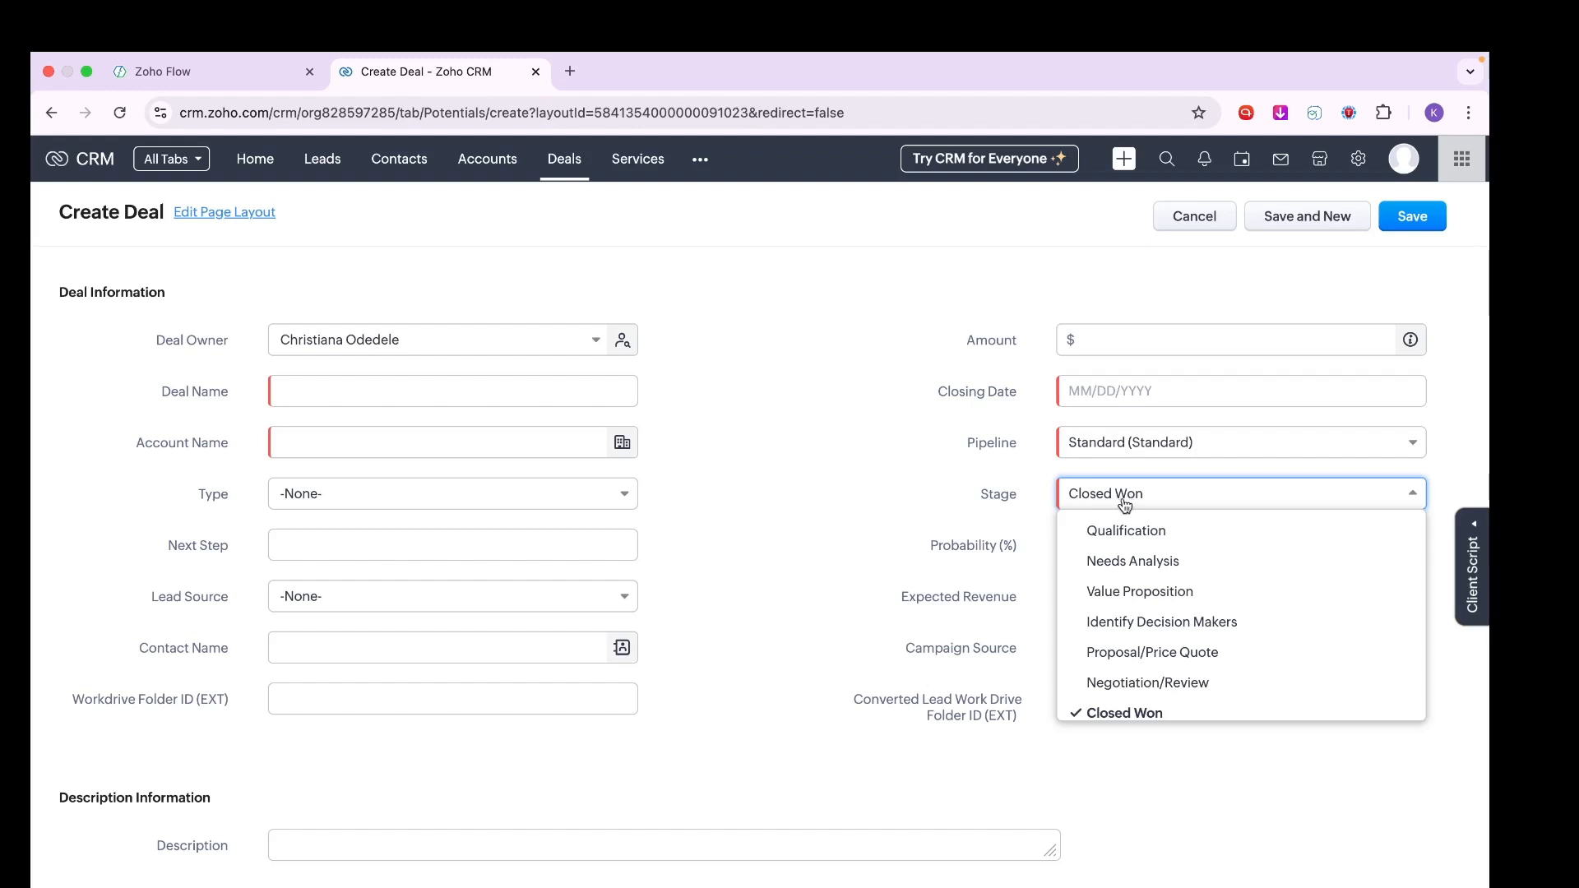
{"action": "left_click", "coordinate": [247, 76]}
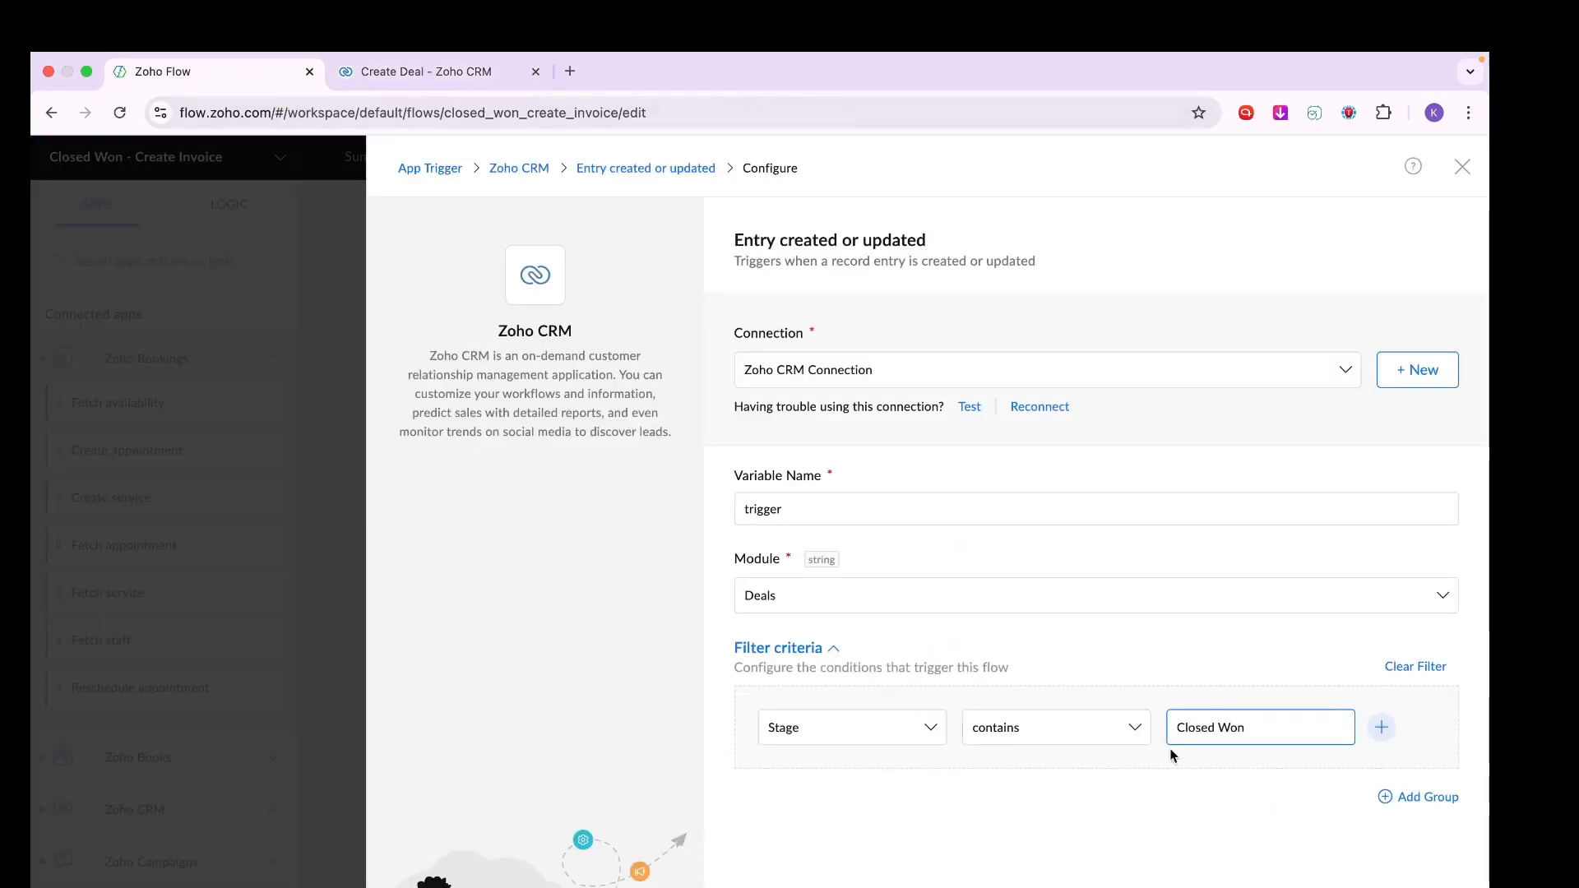
{"action": "left_click", "coordinate": [1421, 886]}
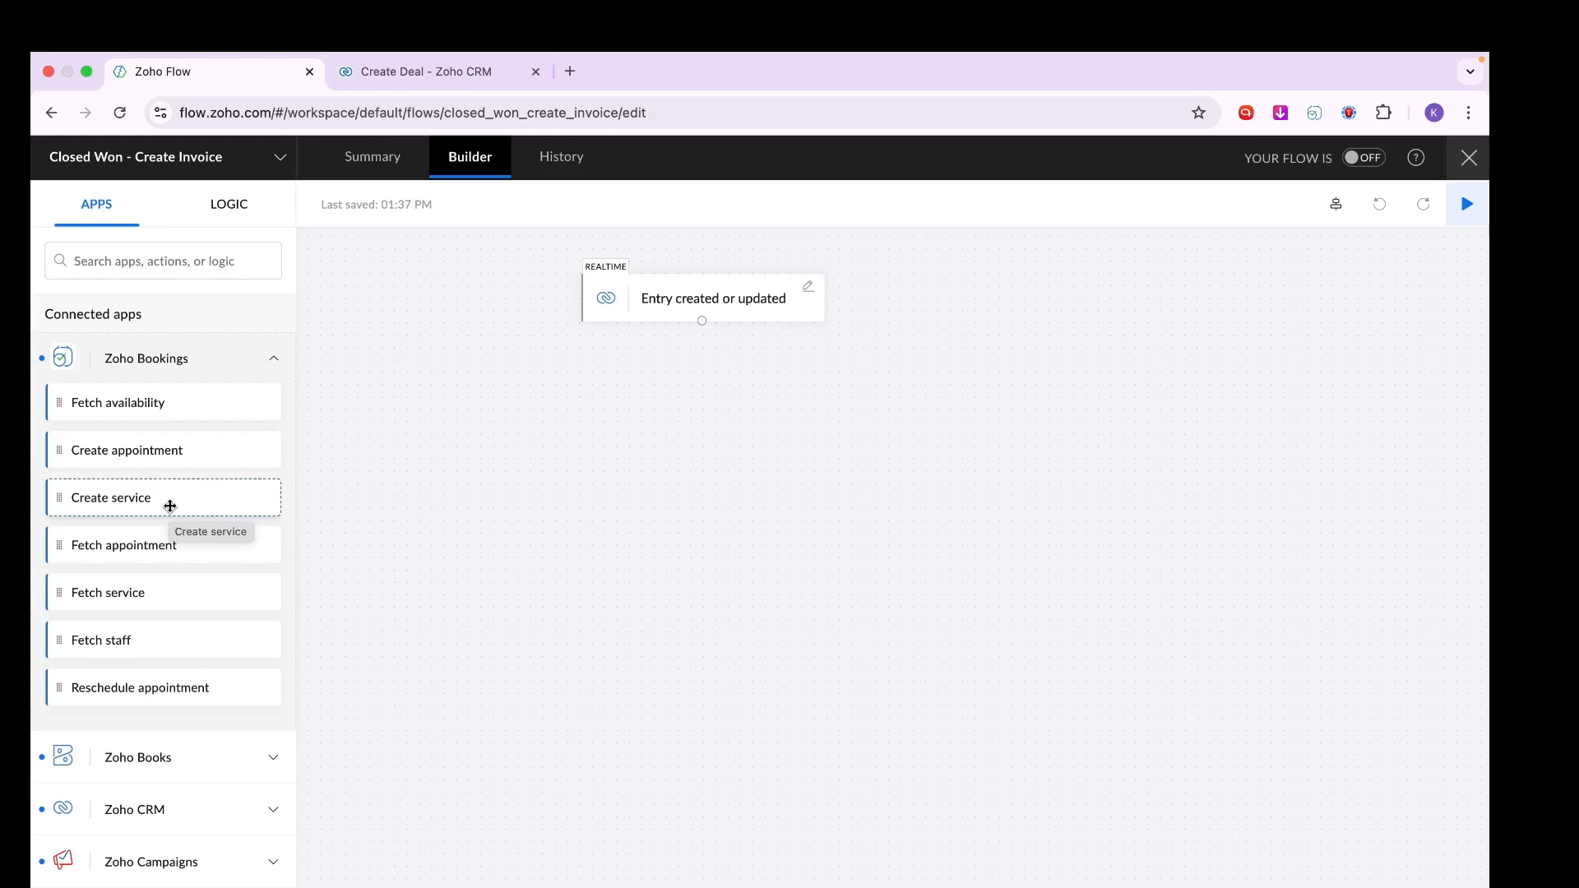
Switch to Zoho CRM and leave the new deal form without saving it.
{"action": "left_click", "coordinate": [441, 72]}
{"action": "left_click", "coordinate": [1198, 218]}
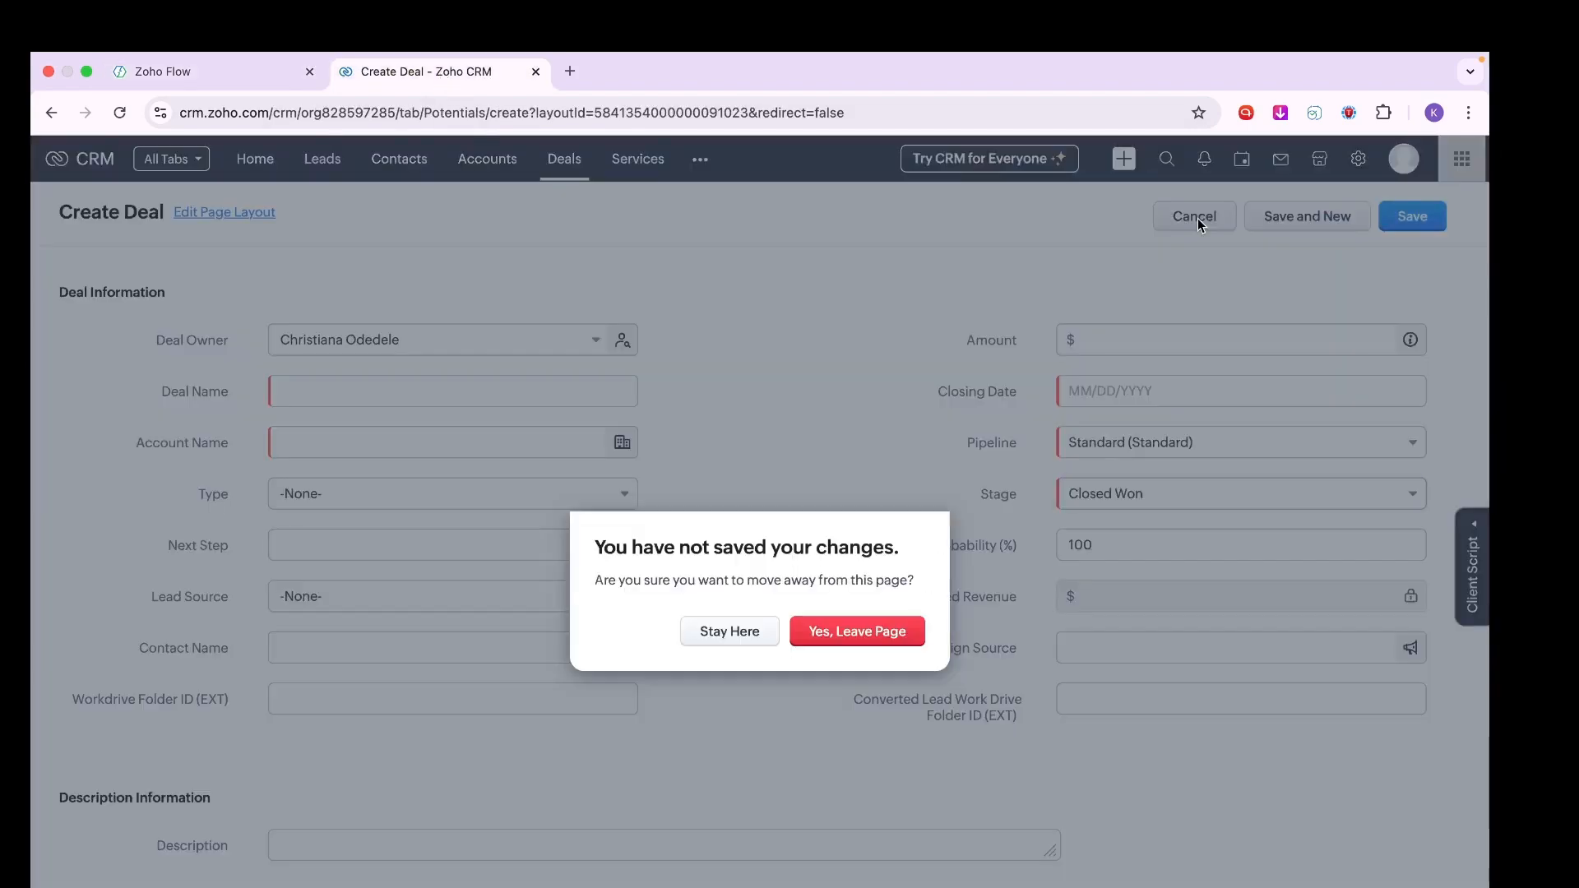
{"action": "left_click", "coordinate": [824, 627]}
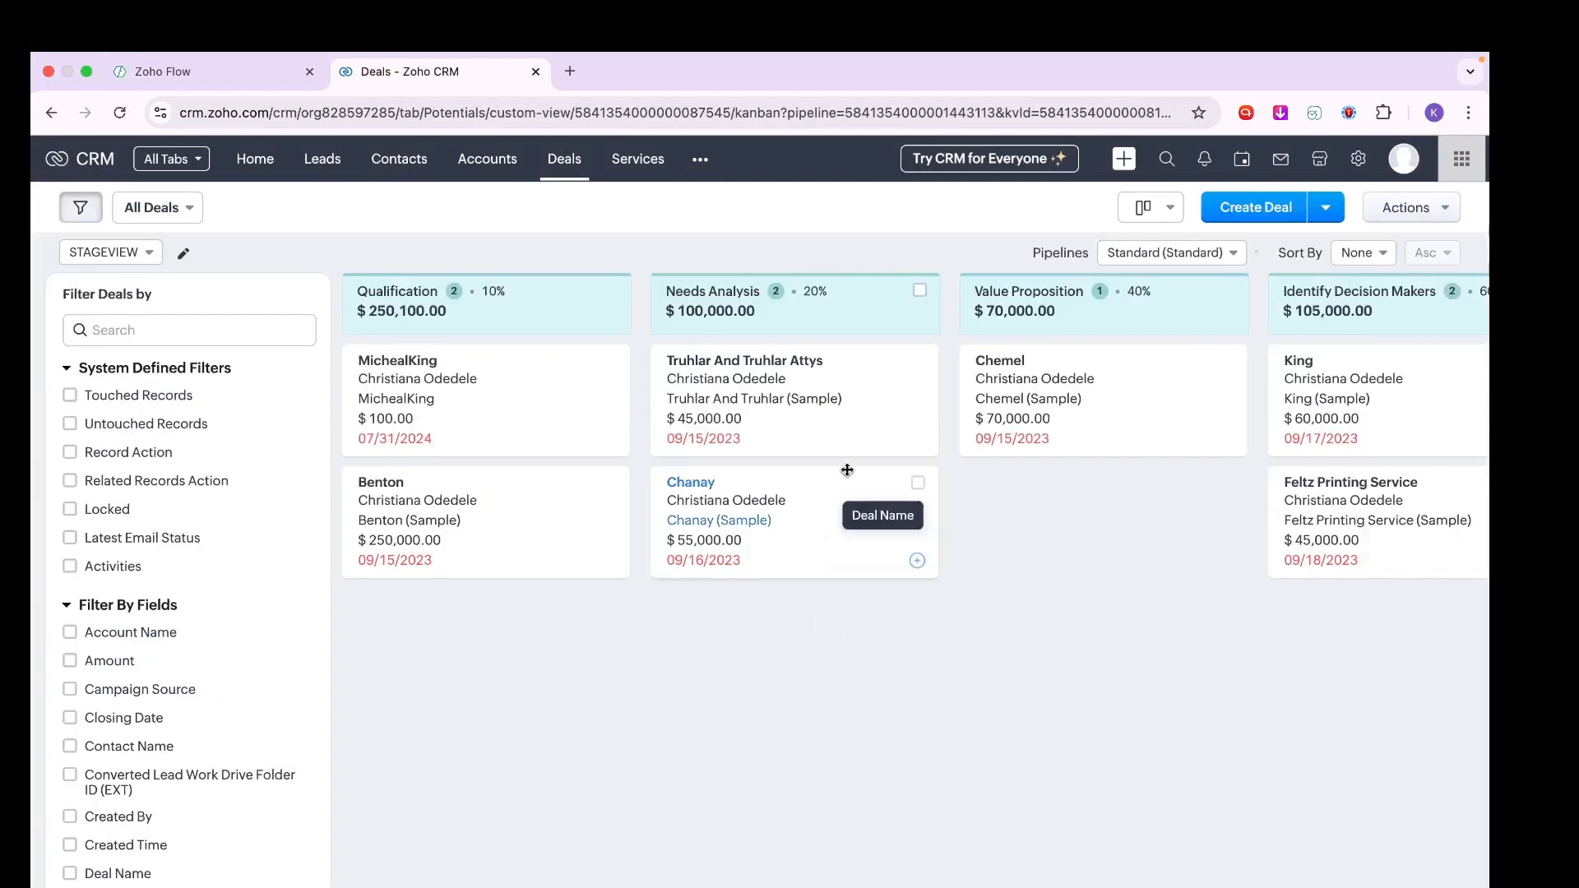
Open the $100 deal in the Qualification stage, examine its deal information and return to the Deals board.
{"action": "left_click", "coordinate": [402, 362]}
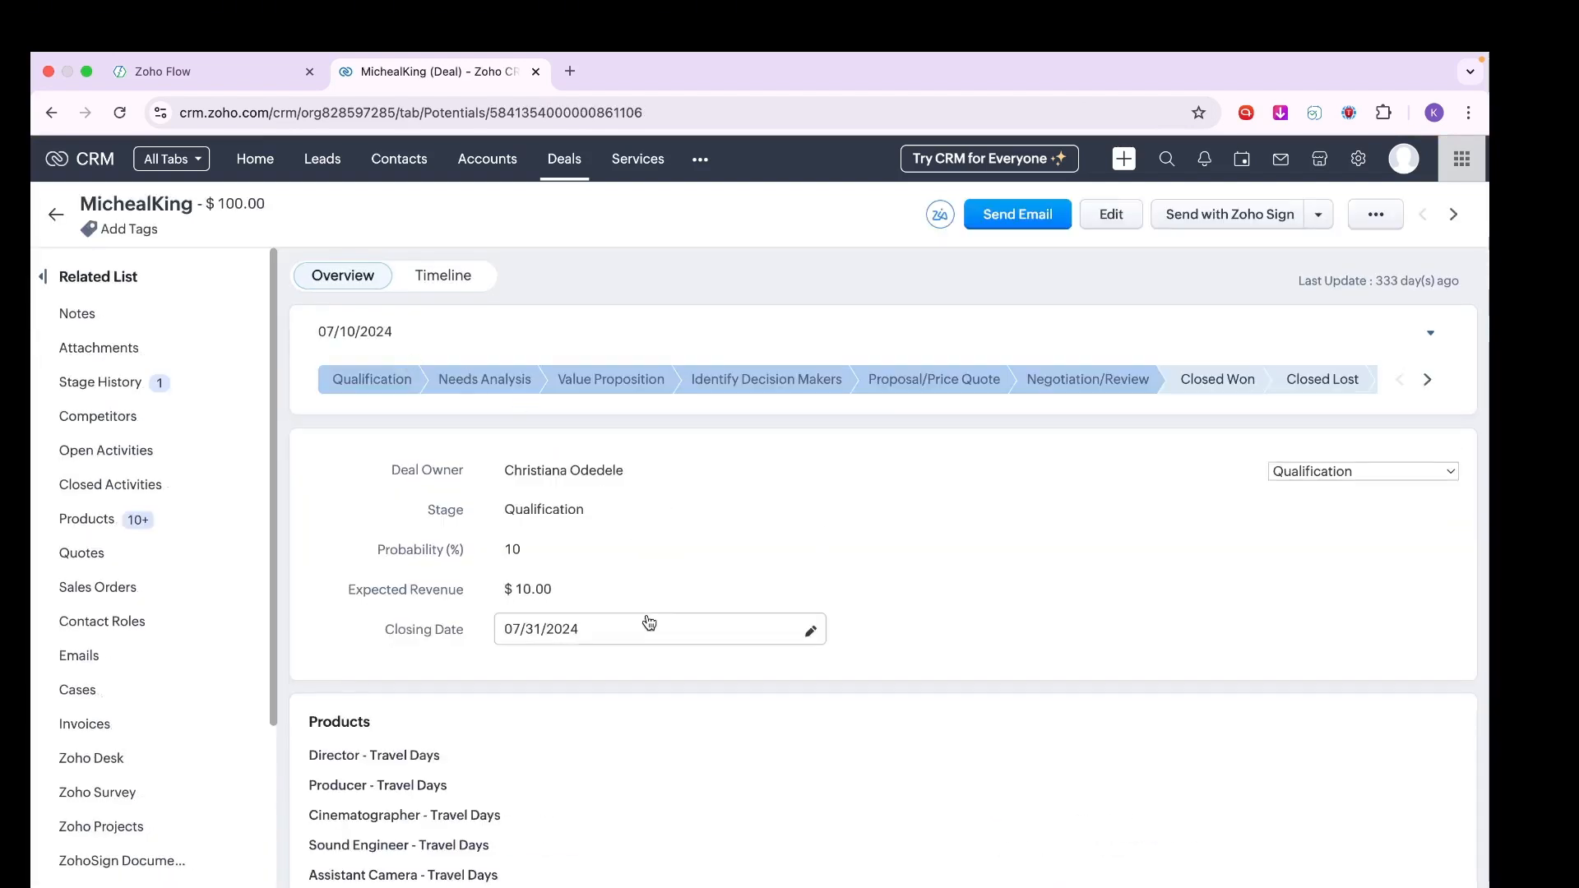
{"action": "scroll", "coordinate": [642, 609], "scroll_direction": "down", "scroll_amount": 5}
{"action": "scroll", "coordinate": [647, 576], "scroll_direction": "down", "scroll_amount": 2}
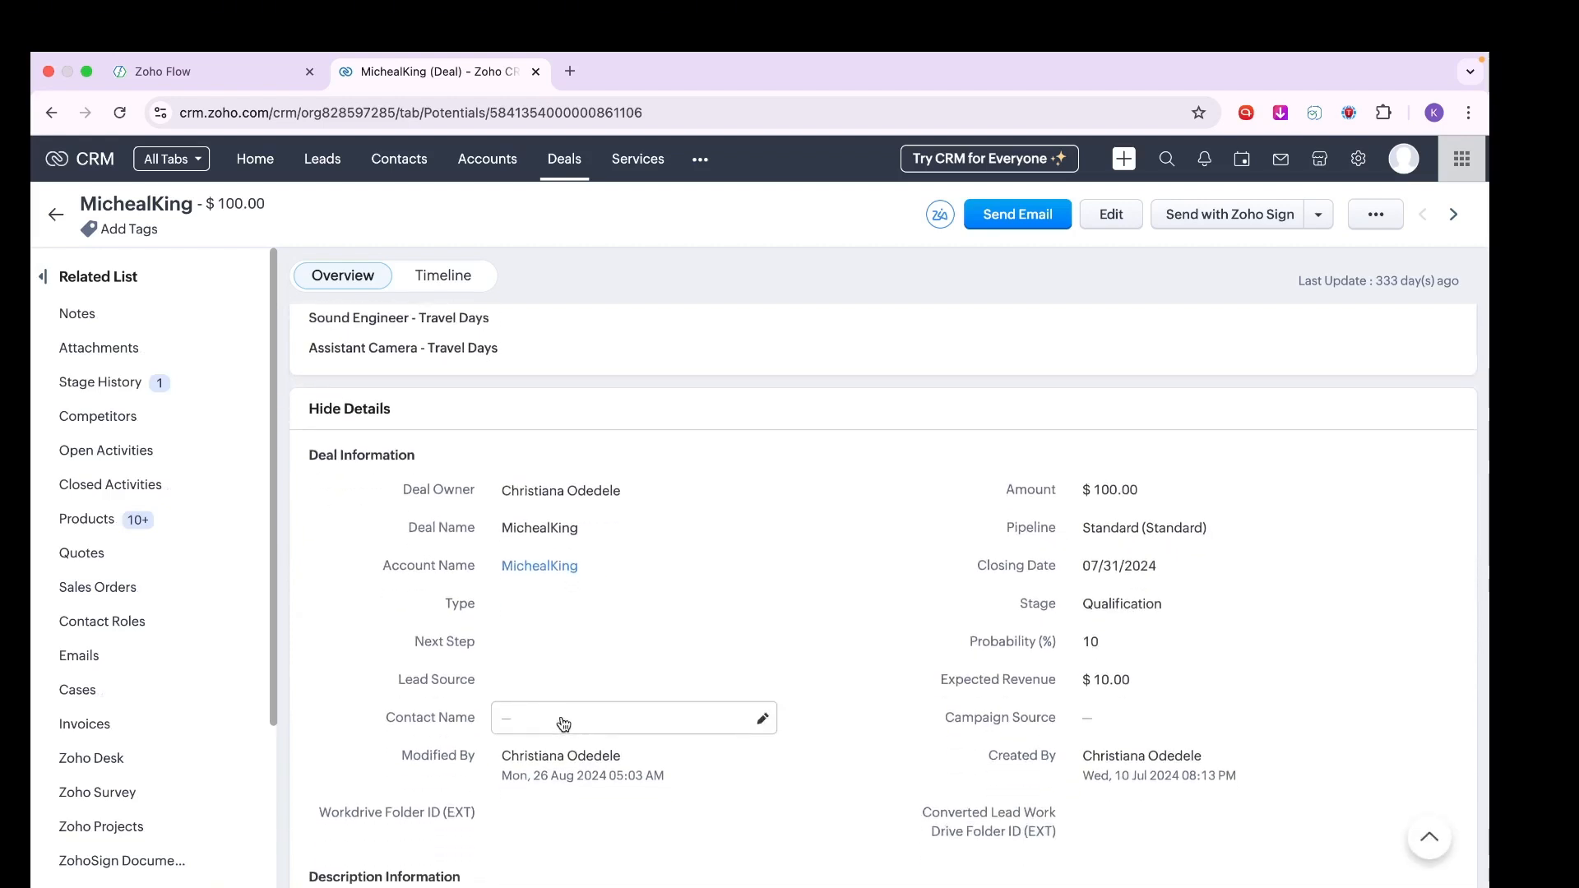
{"action": "scroll", "coordinate": [545, 715], "scroll_direction": "up", "scroll_amount": 6}
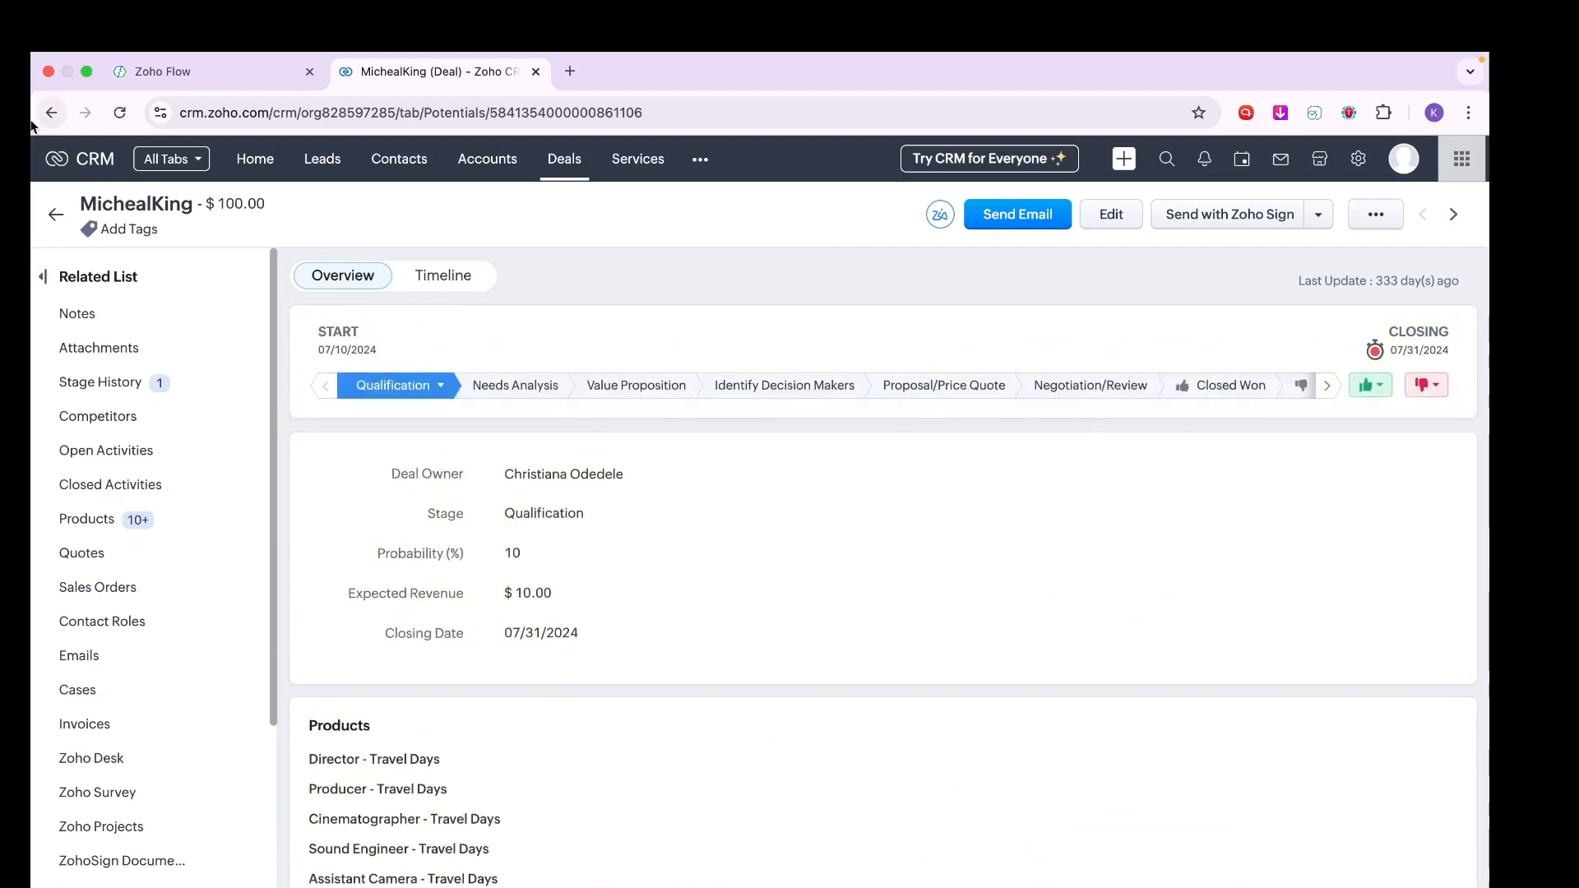
{"action": "left_click", "coordinate": [55, 216]}
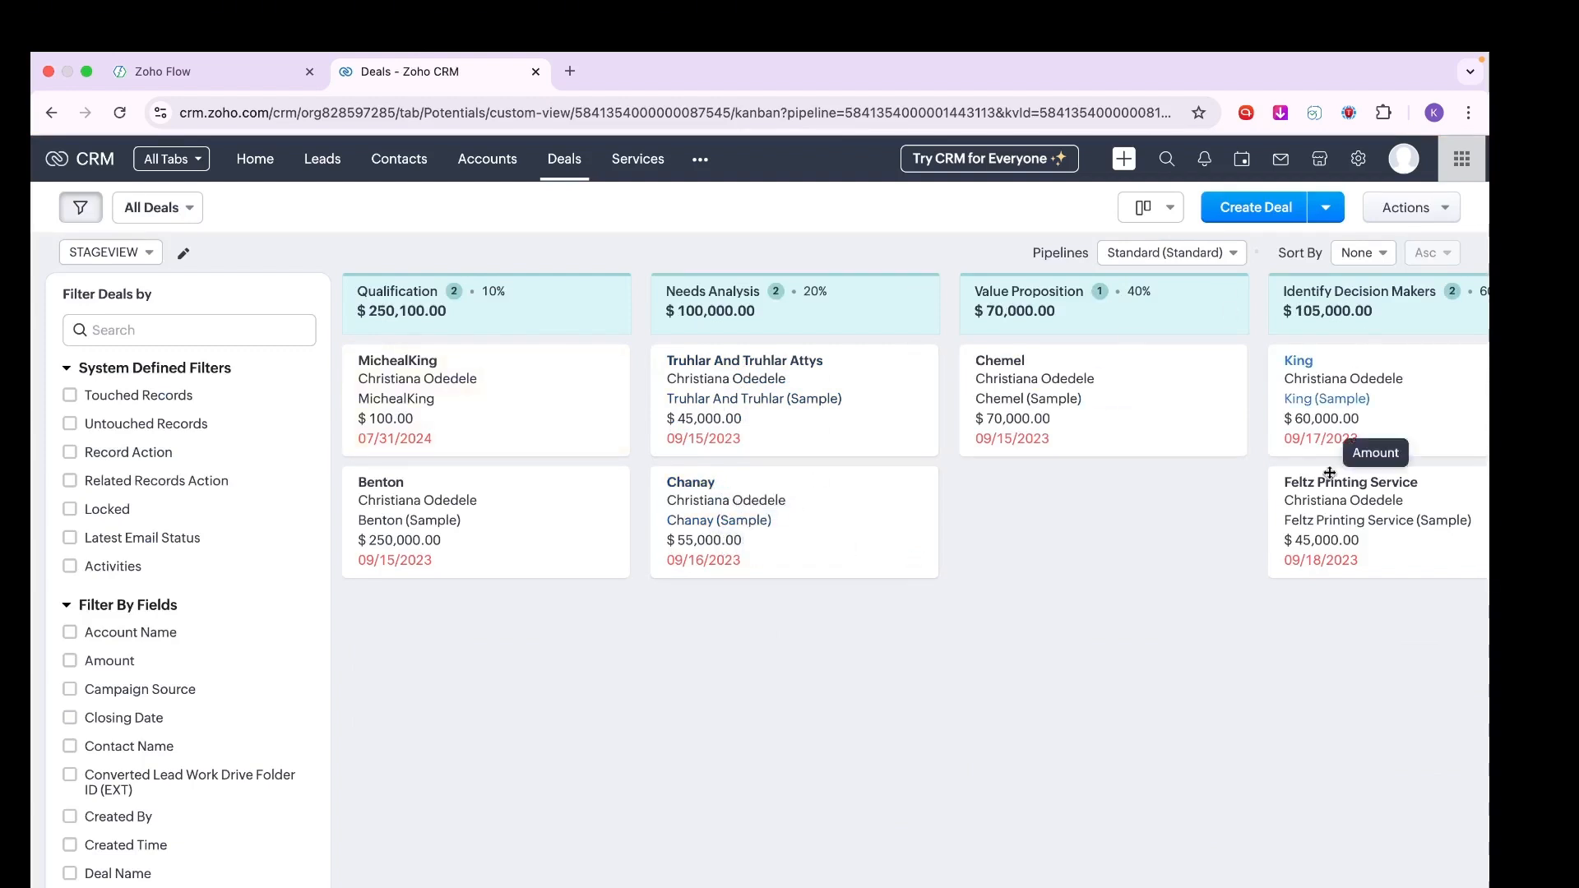
Start a new deal named Kris test and assign it to the Squid Sports account, leaving its type as None.
{"action": "scroll", "coordinate": [1349, 494], "scroll_direction": "right", "scroll_amount": 2}
{"action": "scroll", "coordinate": [1308, 526], "scroll_direction": "right", "scroll_amount": 10}
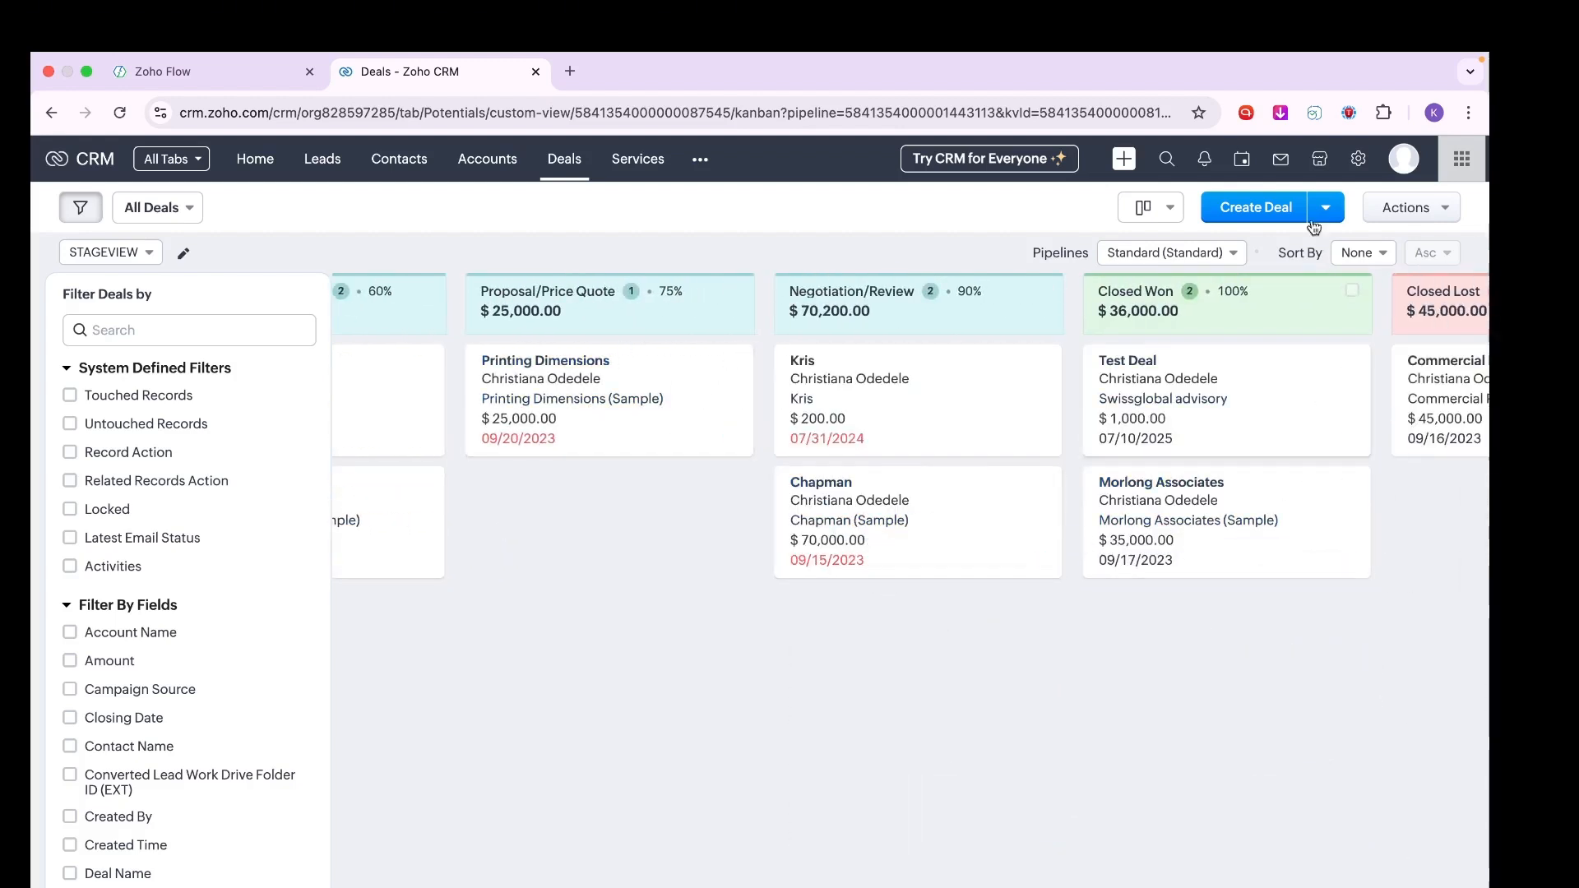
{"action": "left_click", "coordinate": [1232, 215]}
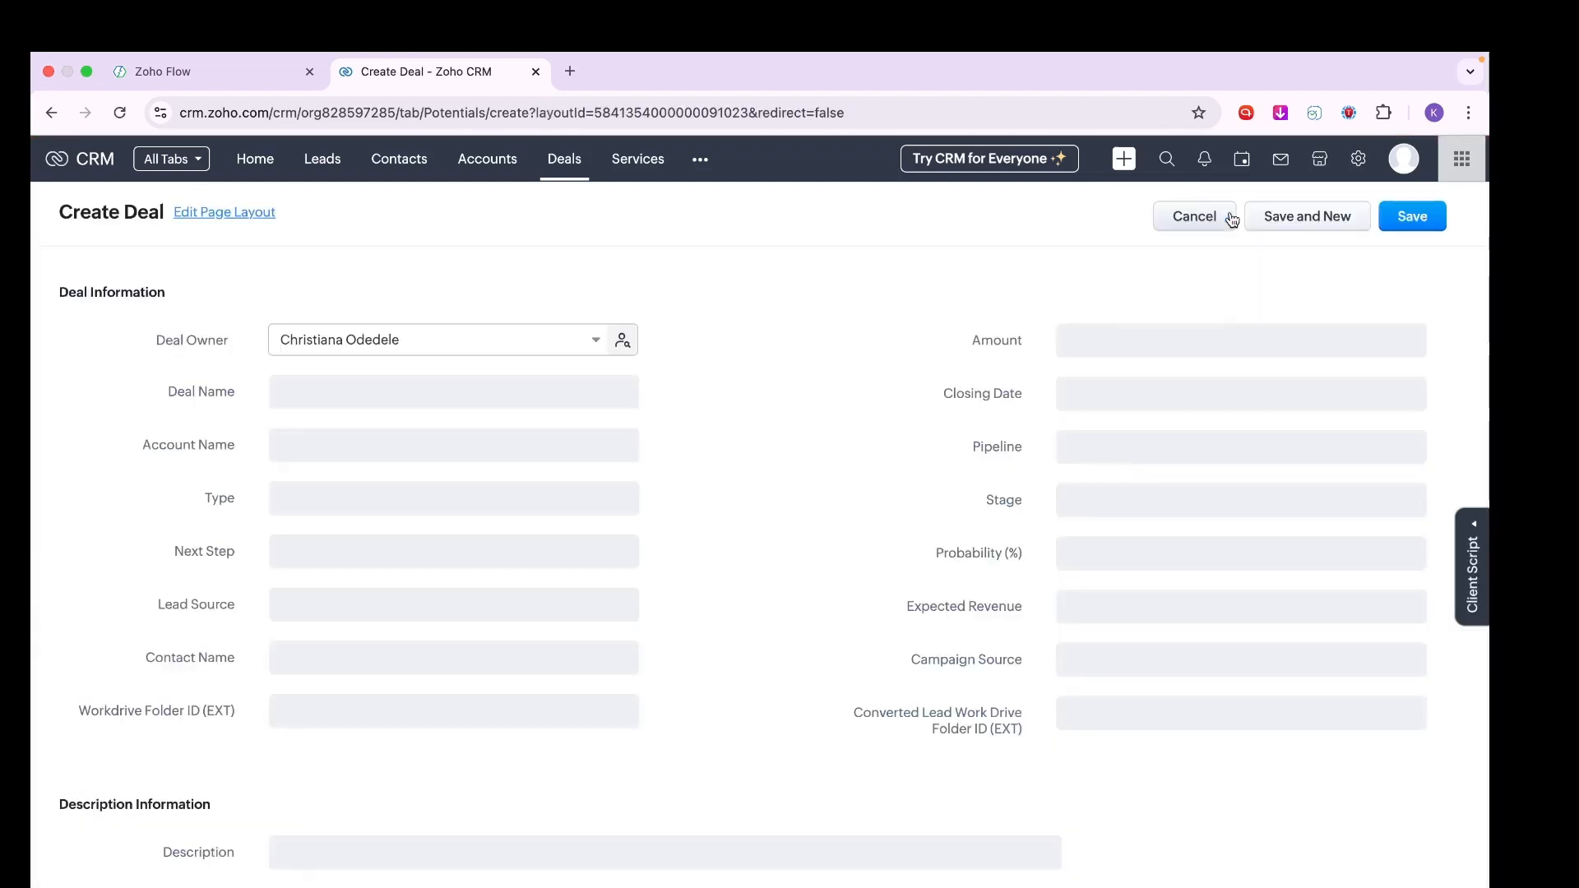
{"action": "left_click", "coordinate": [480, 390]}
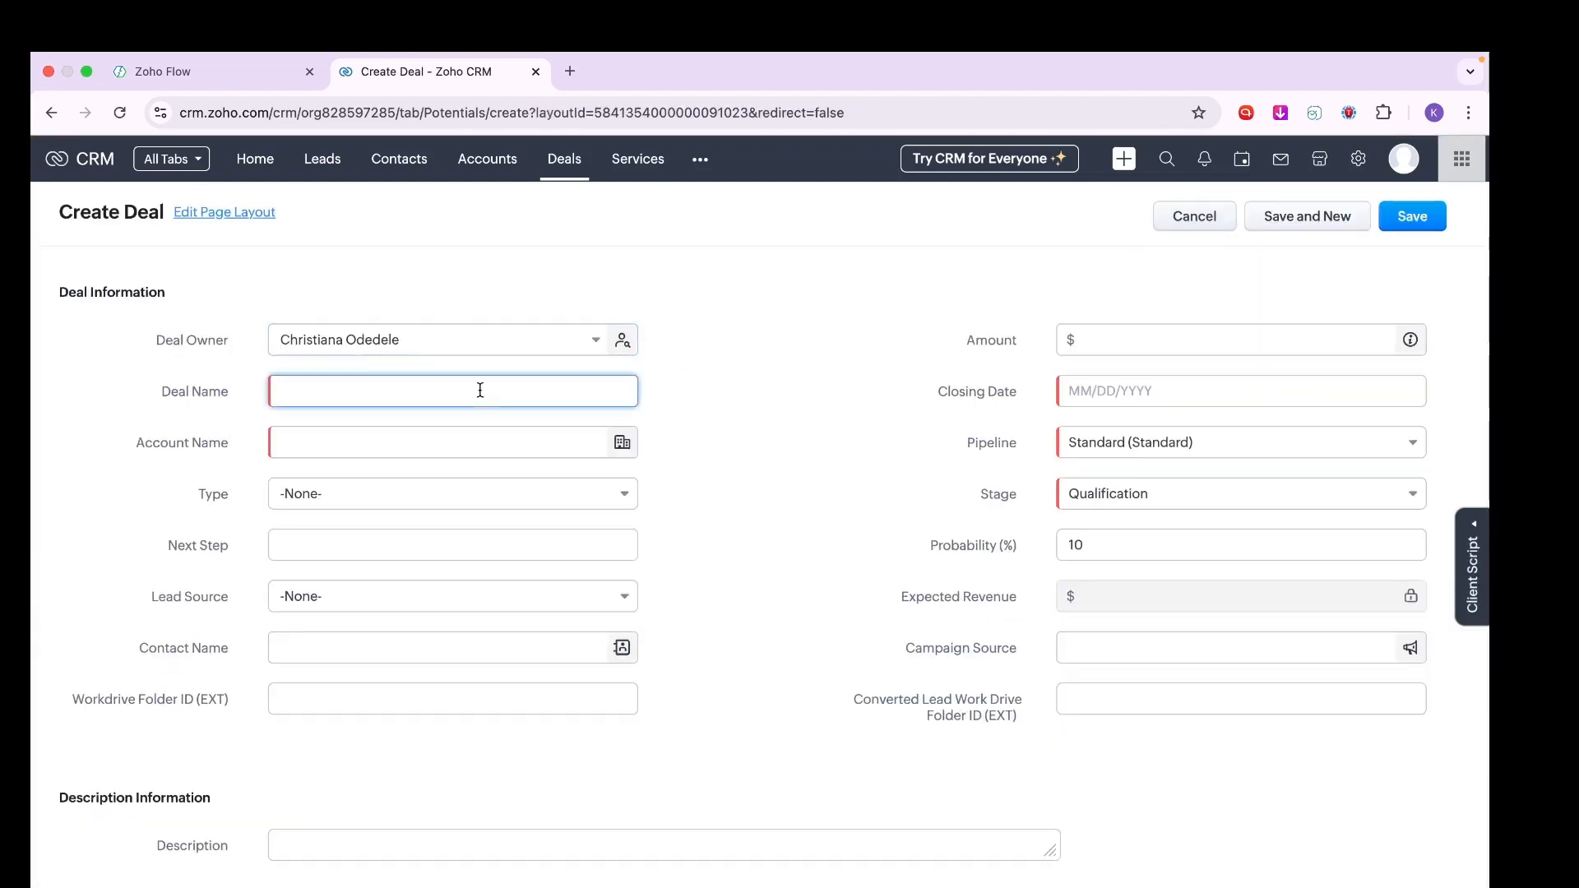
{"action": "type", "text": "C"}
{"action": "type", "text": "Kris test"}
{"action": "left_click", "coordinate": [474, 441]}
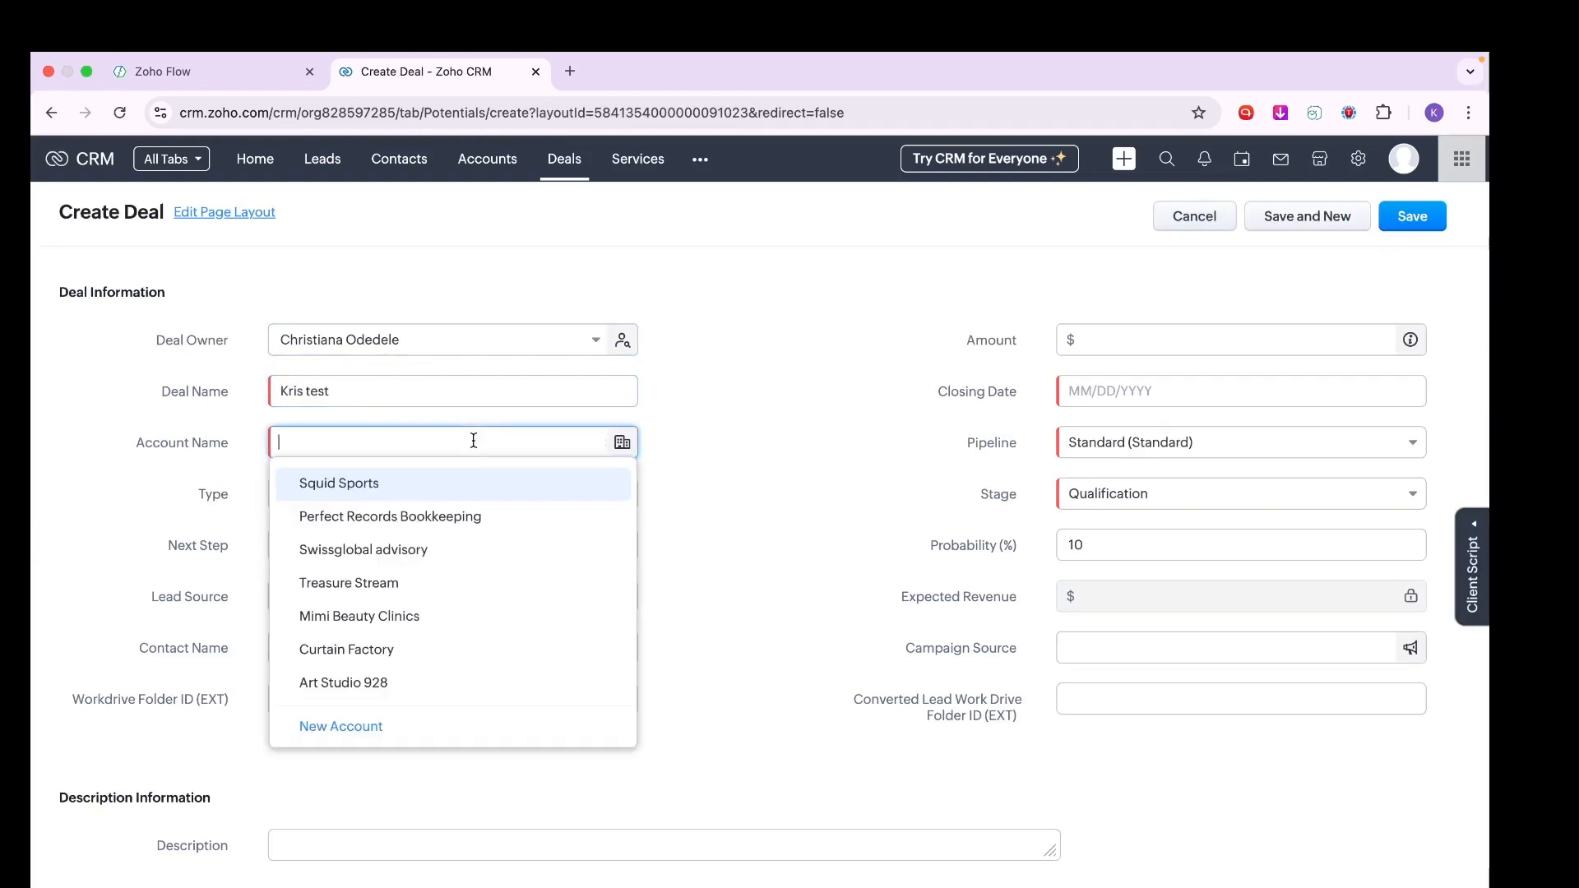
{"action": "left_click", "coordinate": [407, 481]}
{"action": "left_click", "coordinate": [407, 493]}
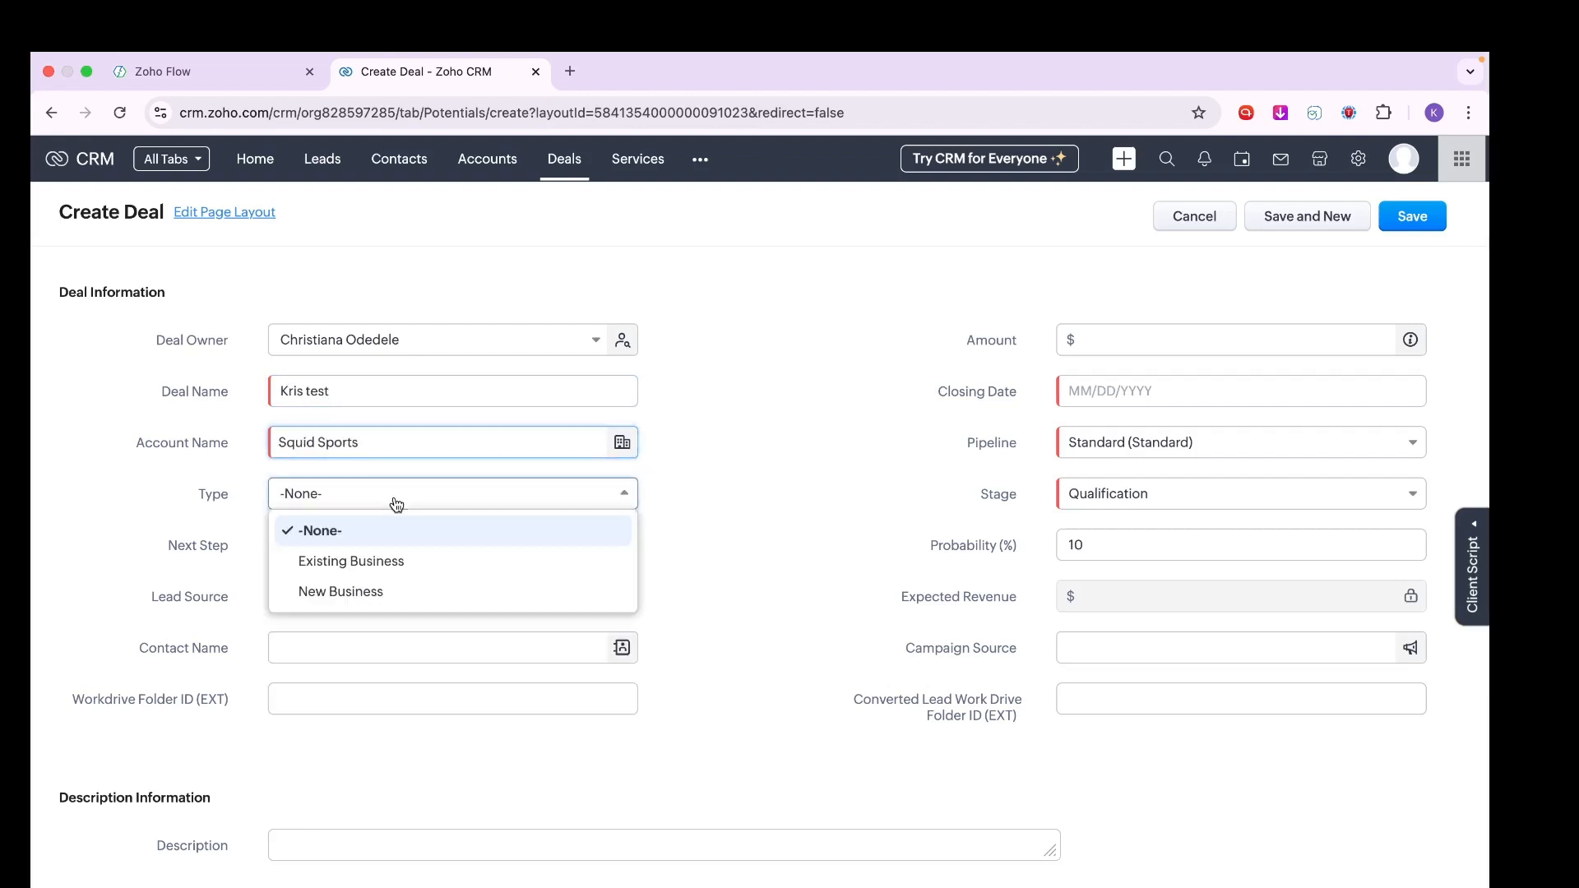
{"action": "left_click", "coordinate": [817, 428]}
Set the deal's amount to $200 and closing date to 07/31/2025, keeping the Standard pipeline and Qualification stage.
{"action": "left_click", "coordinate": [1161, 335]}
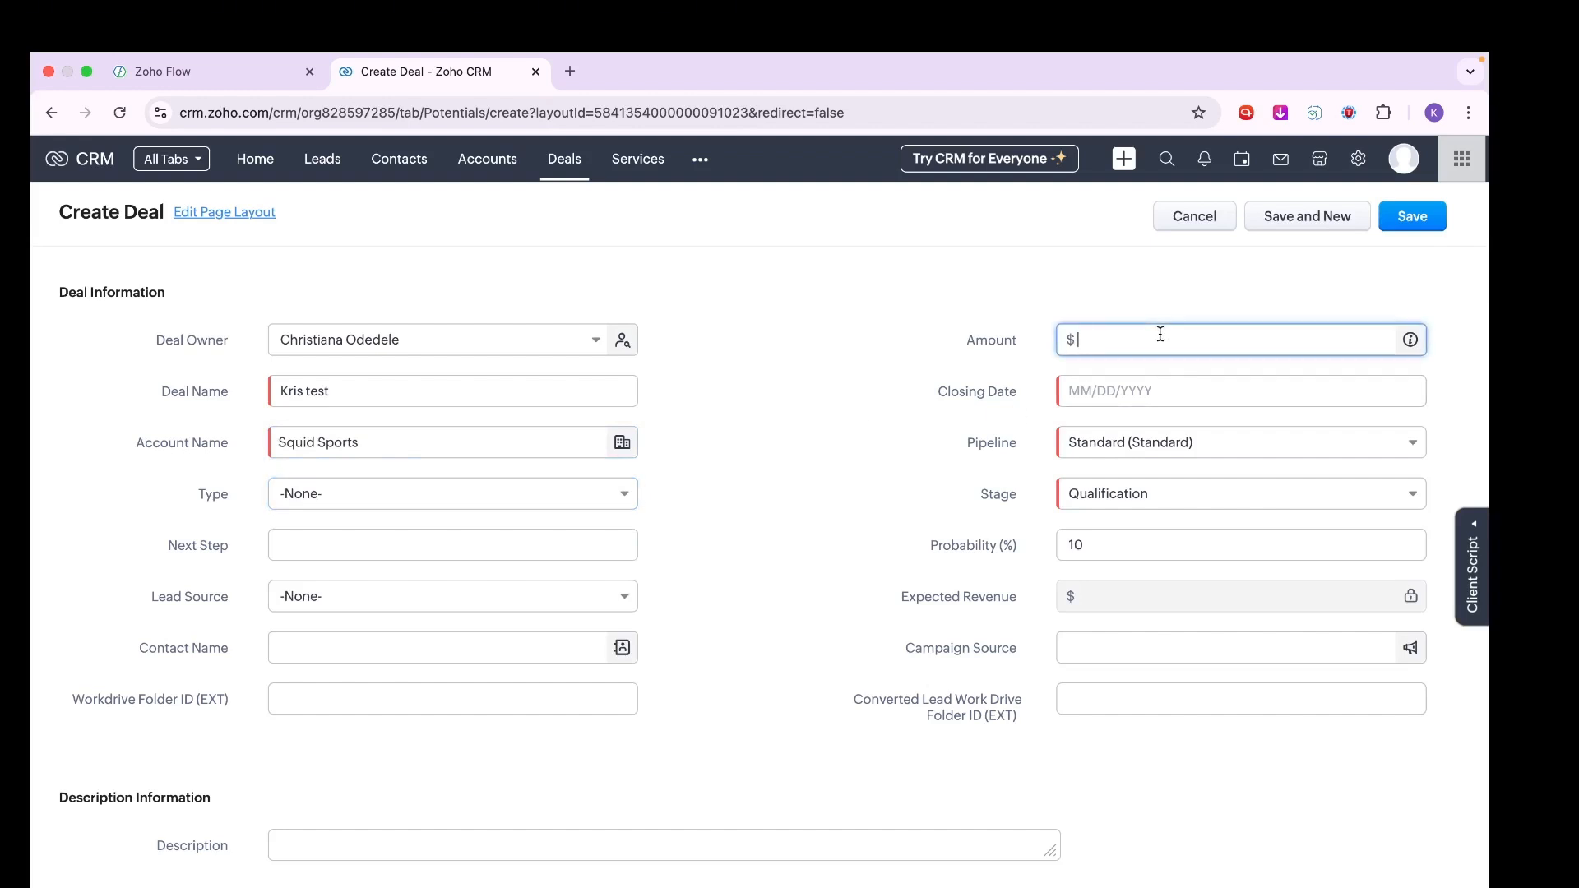
{"action": "type", "text": "200"}
{"action": "left_click", "coordinate": [1160, 392]}
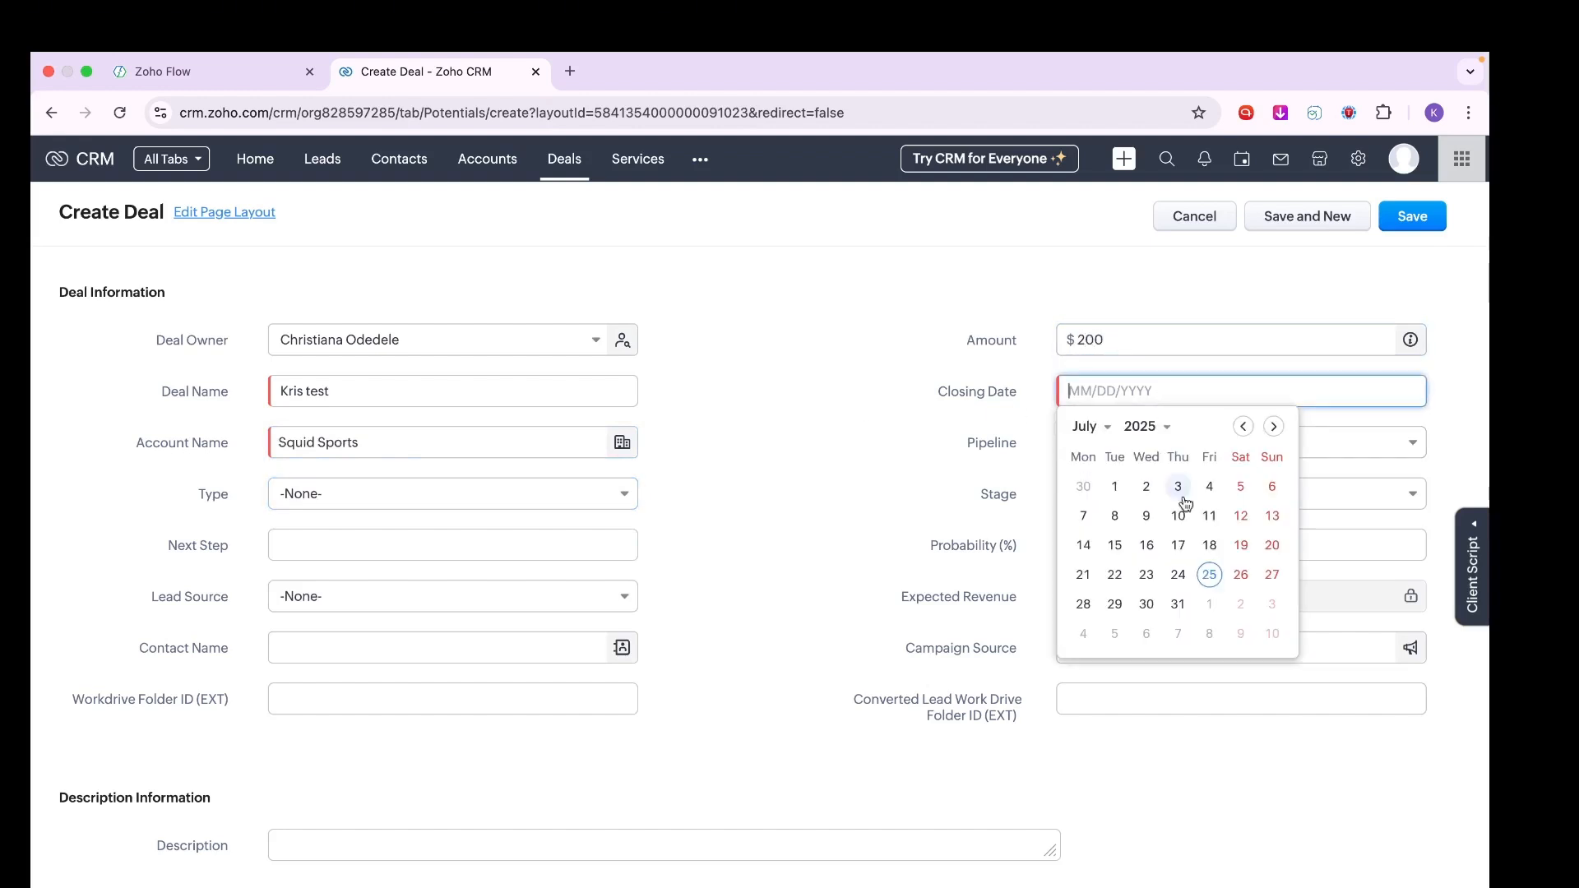
{"action": "left_click", "coordinate": [1178, 604]}
{"action": "left_click", "coordinate": [1176, 455]}
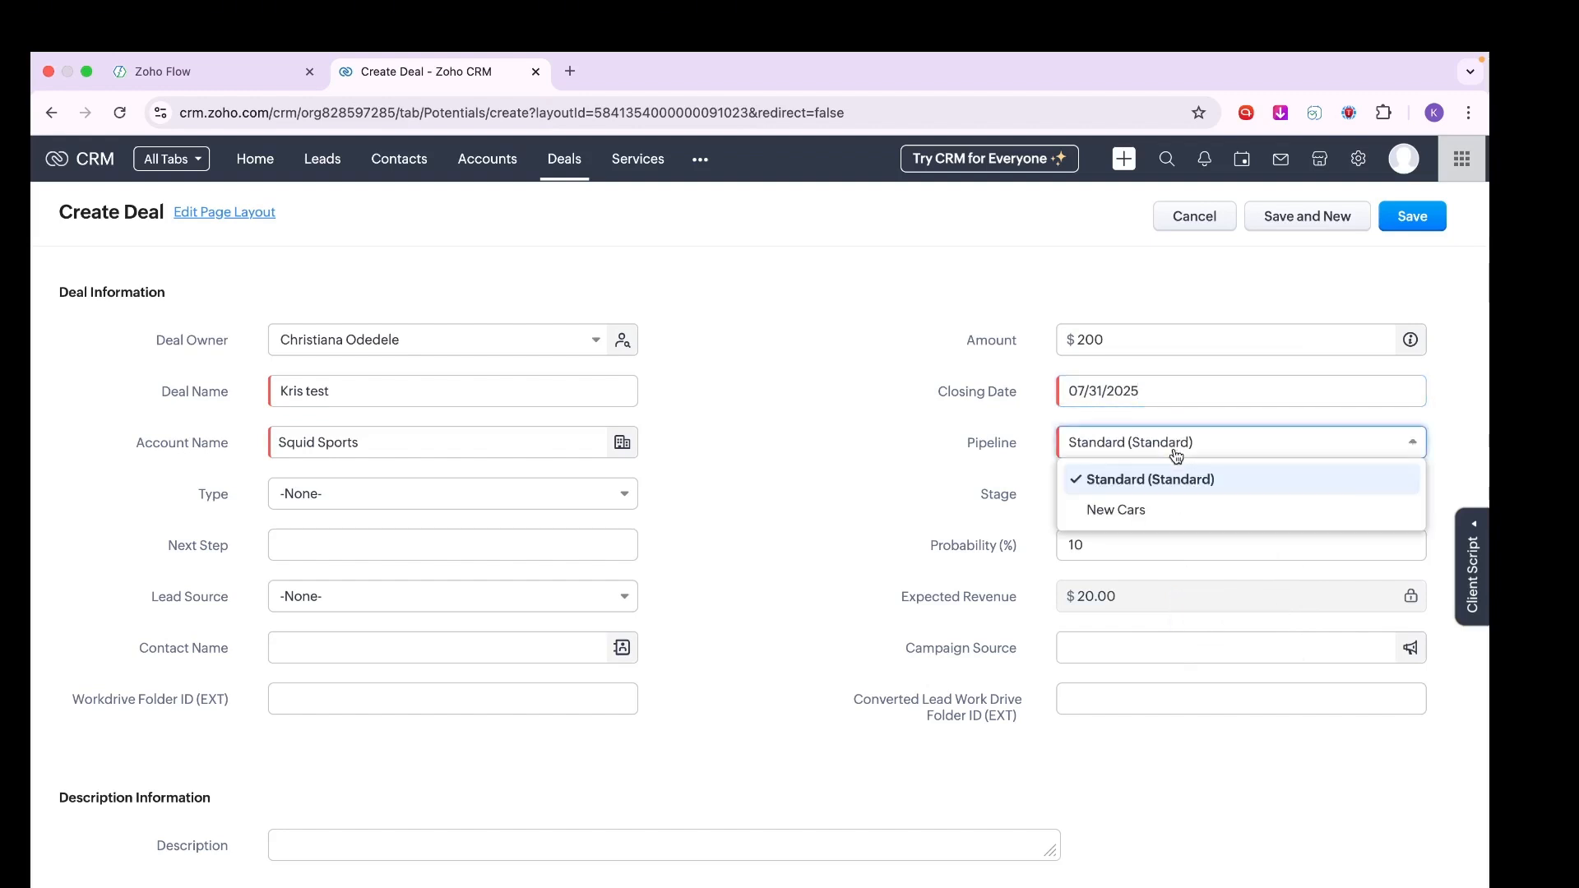
{"action": "left_click", "coordinate": [1177, 455]}
{"action": "left_click", "coordinate": [1160, 494]}
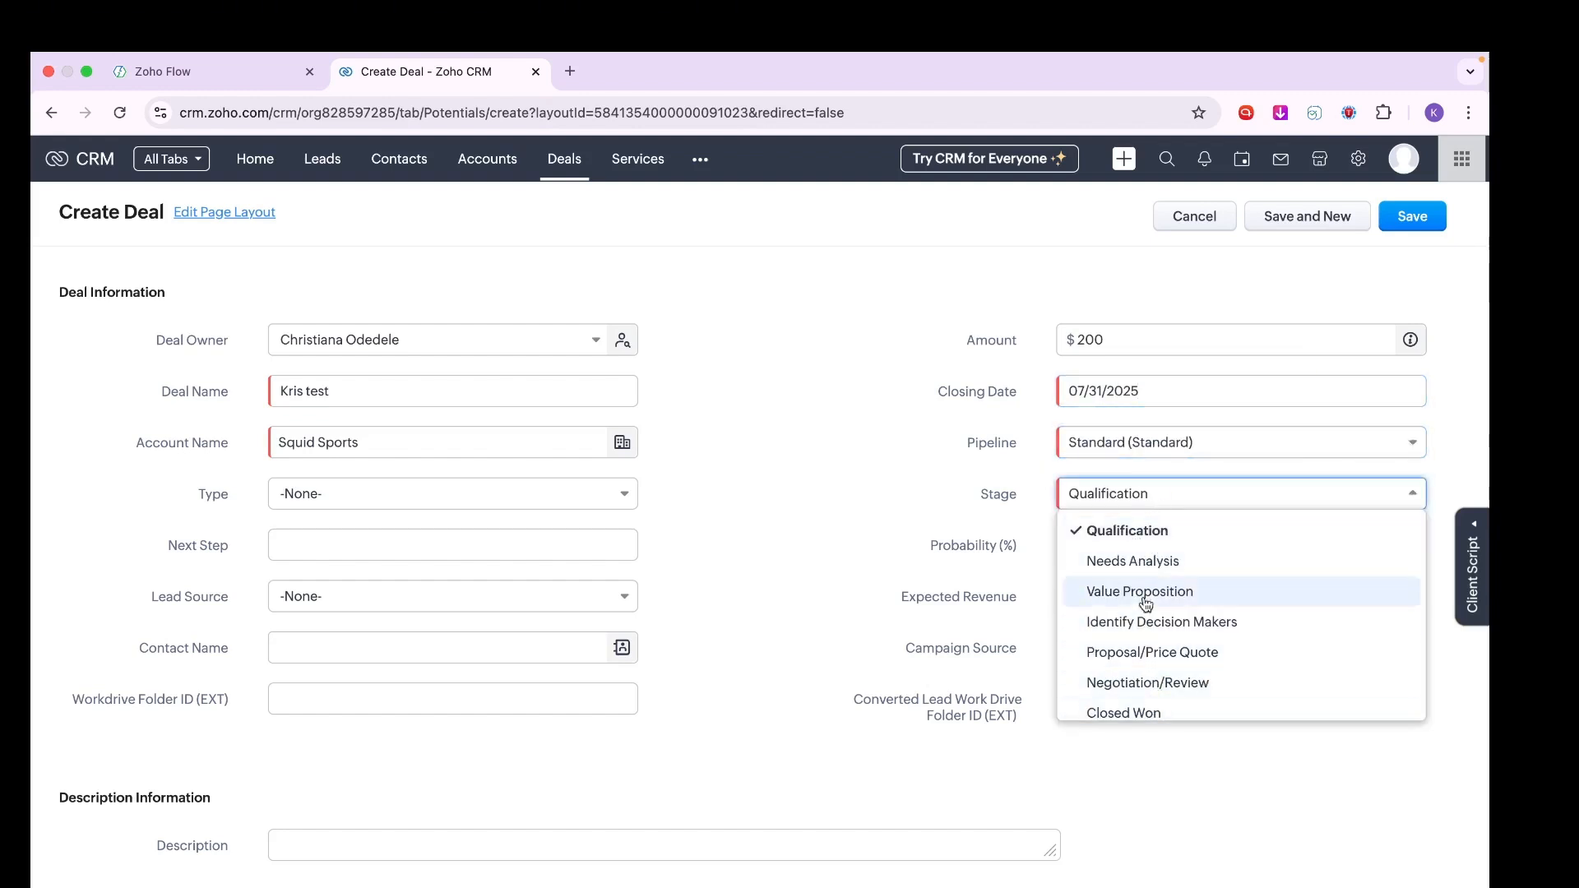
{"action": "left_click", "coordinate": [1132, 536]}
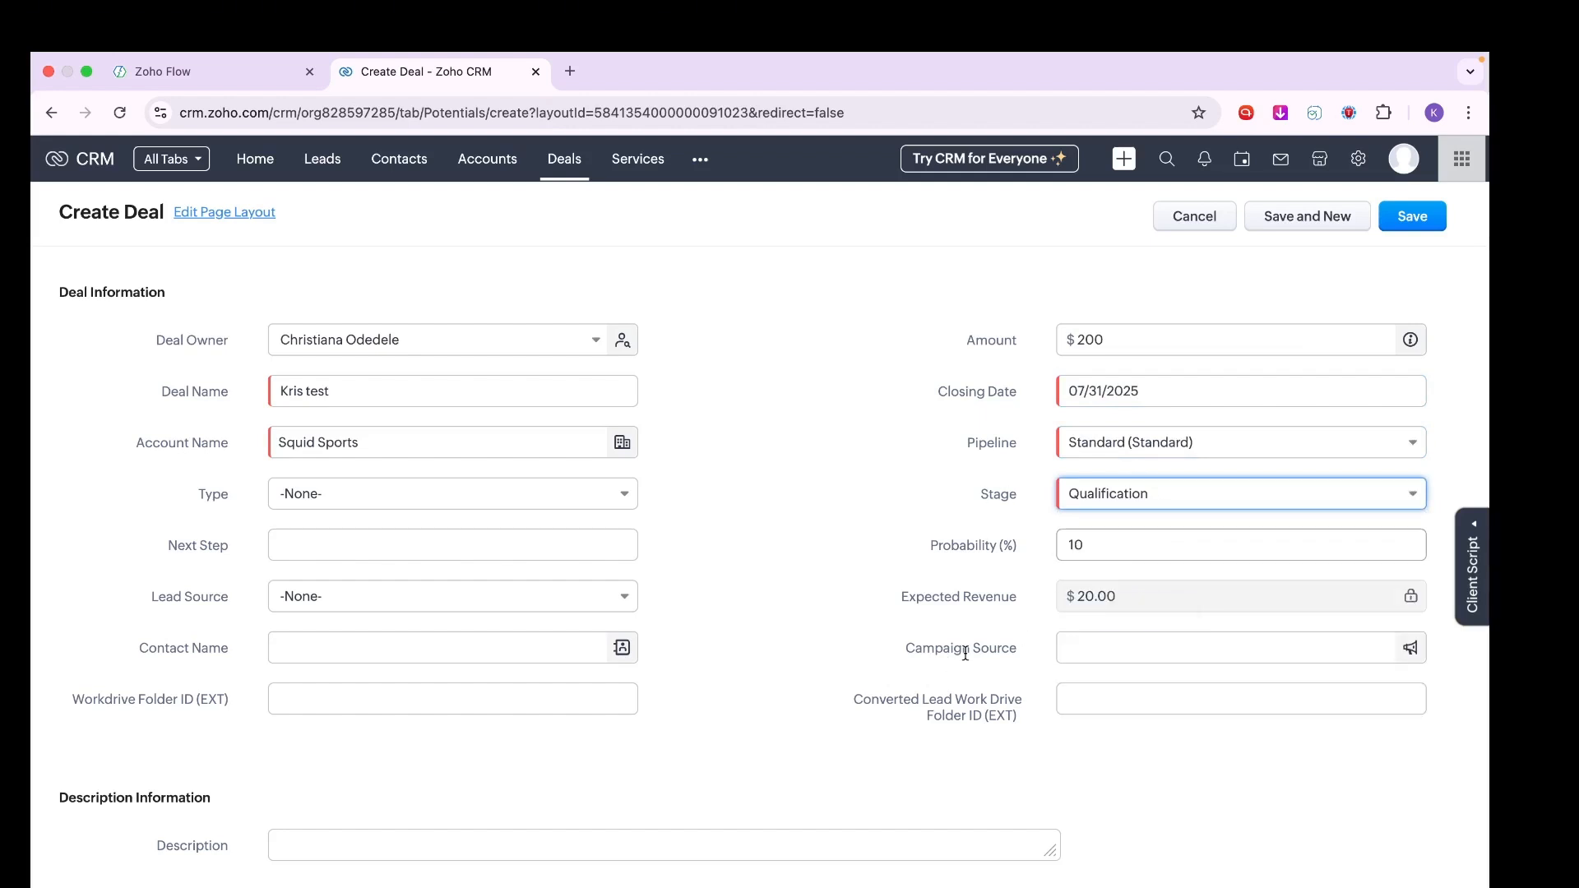
Assign the first suggested contact to the deal and save it.
{"action": "scroll", "coordinate": [946, 656], "scroll_direction": "down", "scroll_amount": 1}
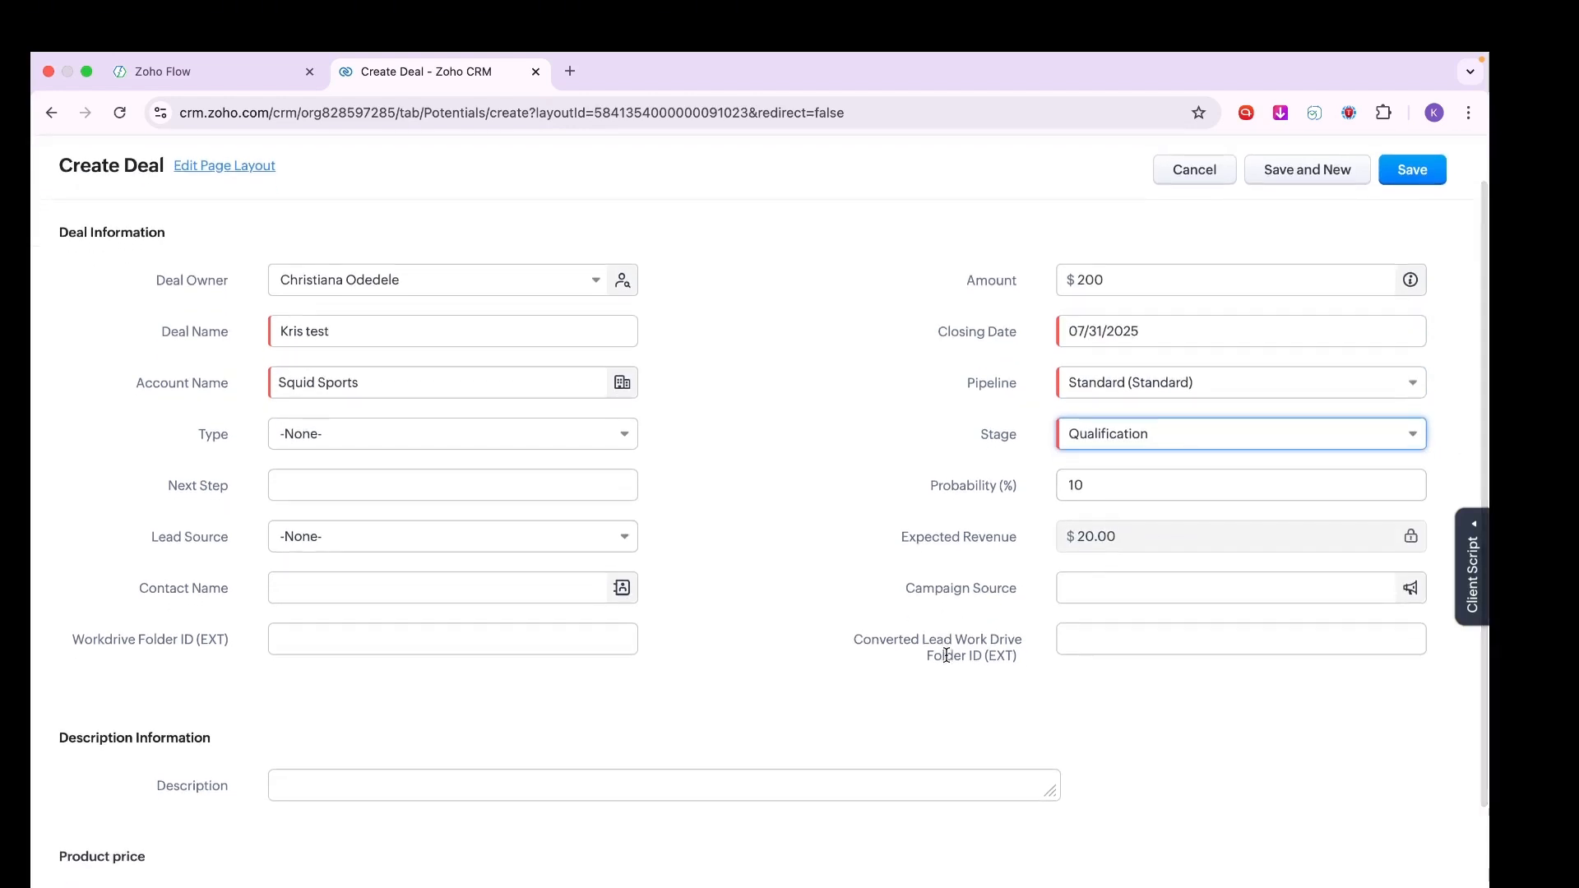
{"action": "left_click", "coordinate": [376, 583]}
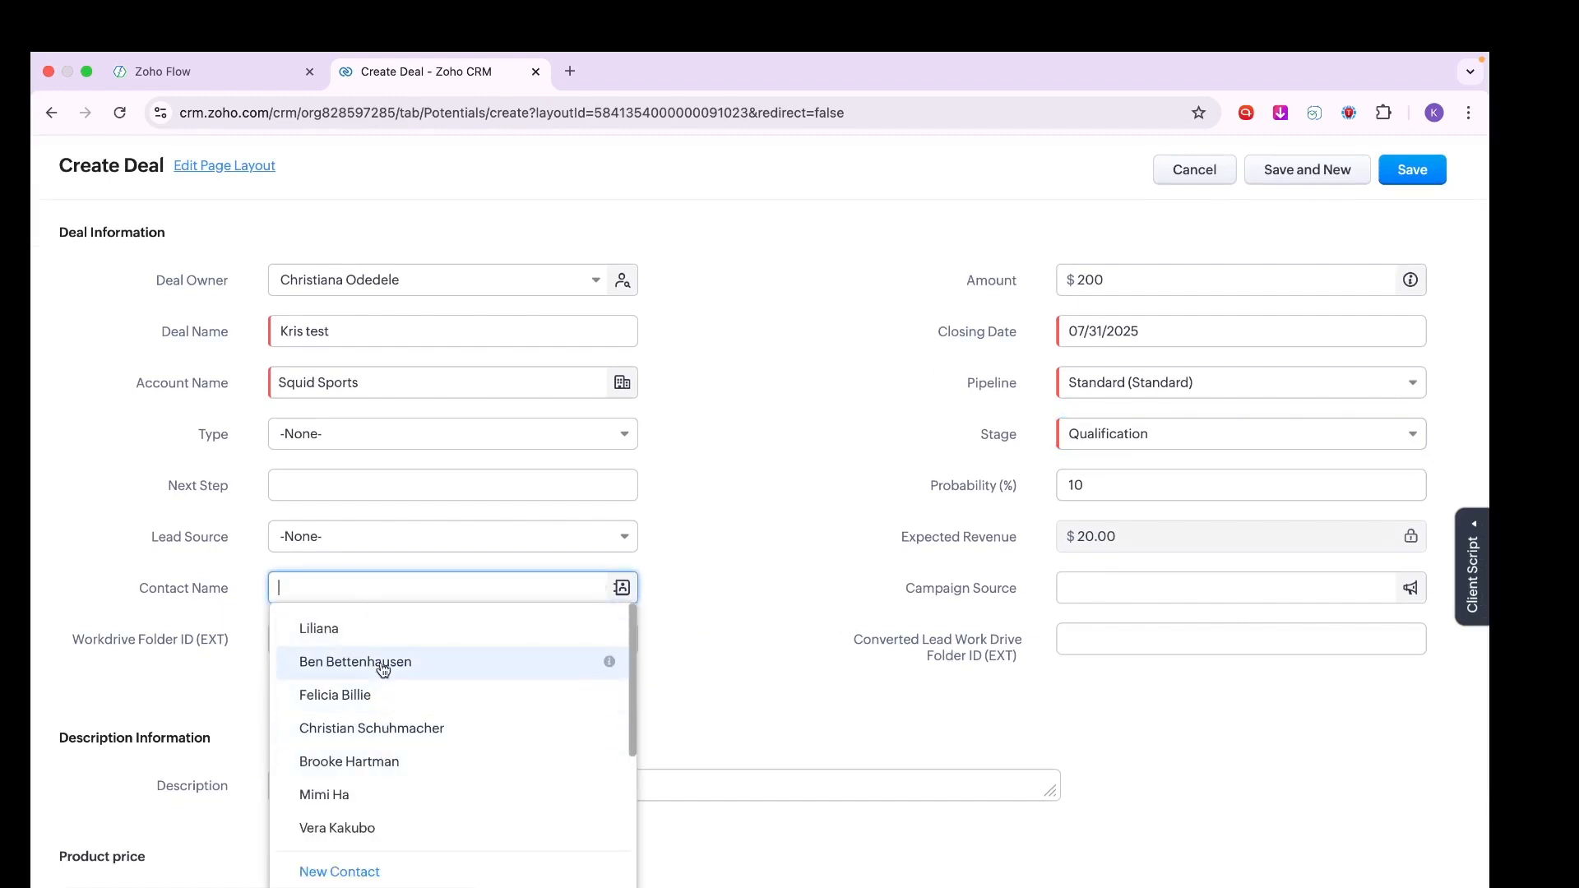
{"action": "left_click", "coordinate": [372, 629]}
{"action": "scroll", "coordinate": [926, 473], "scroll_direction": "up", "scroll_amount": 1}
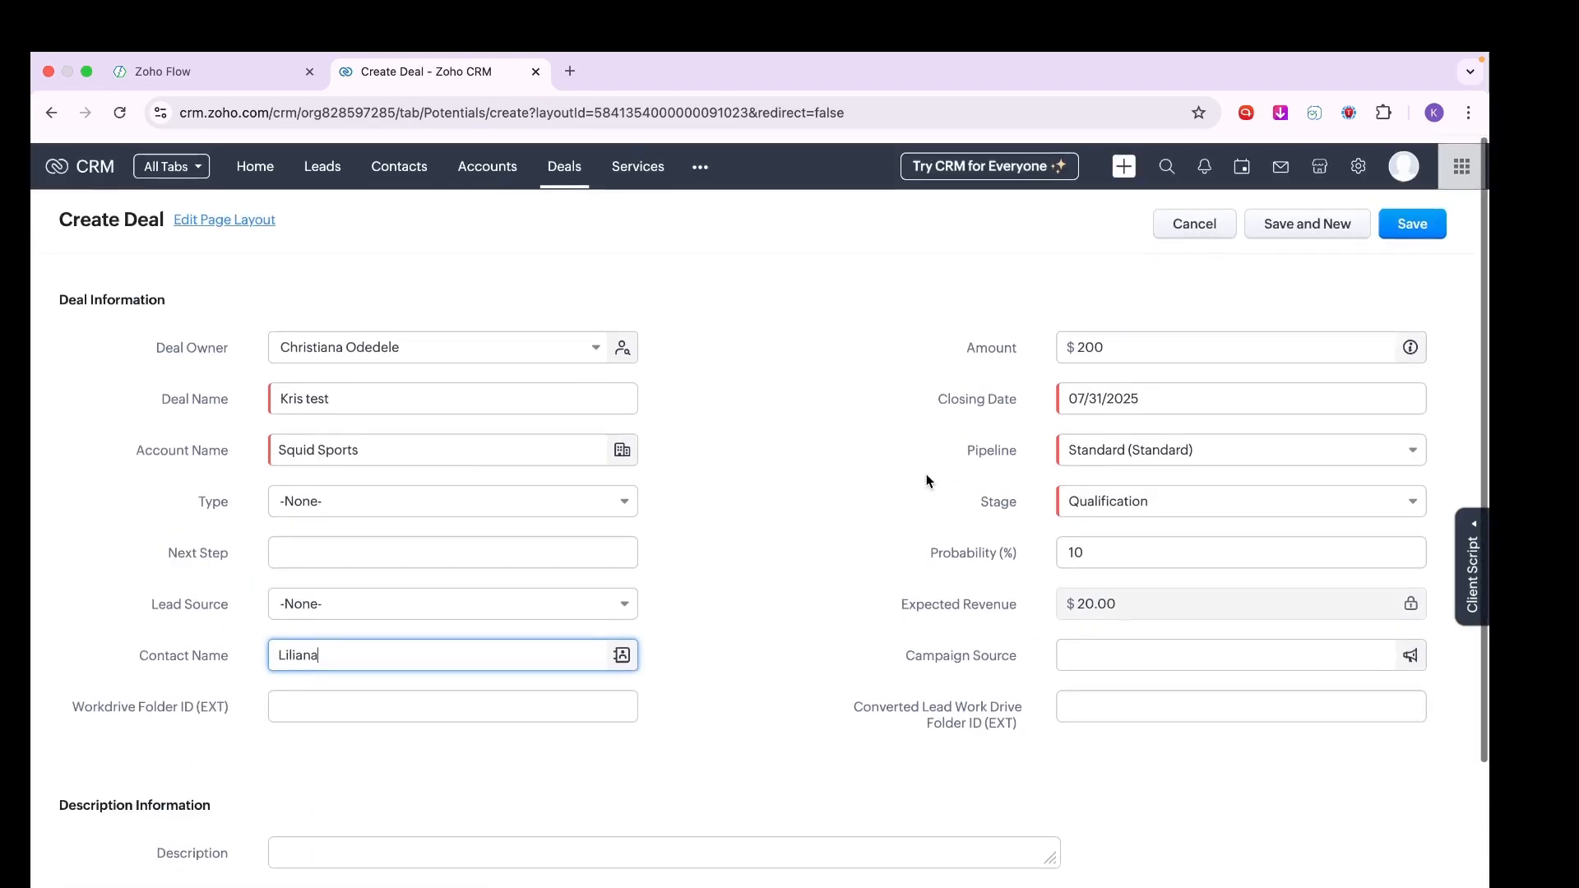
{"action": "left_click", "coordinate": [1425, 219]}
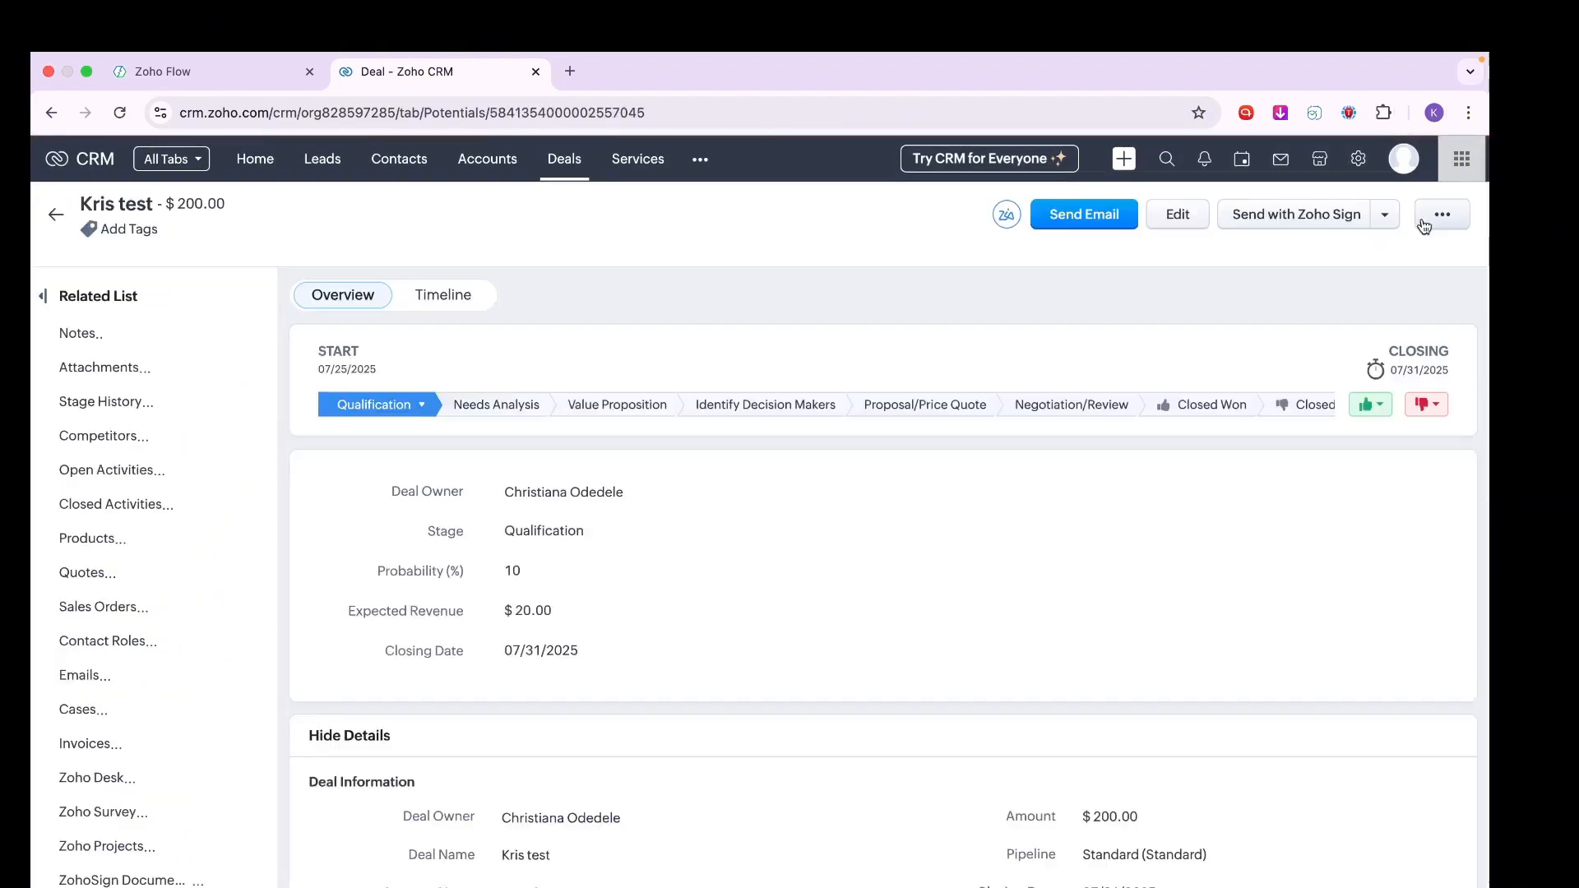
Review the saved deal's stage, contact person and deal information in Zoho CRM, checking briefly against the flow.
{"action": "scroll", "coordinate": [535, 590], "scroll_direction": "down", "scroll_amount": 5}
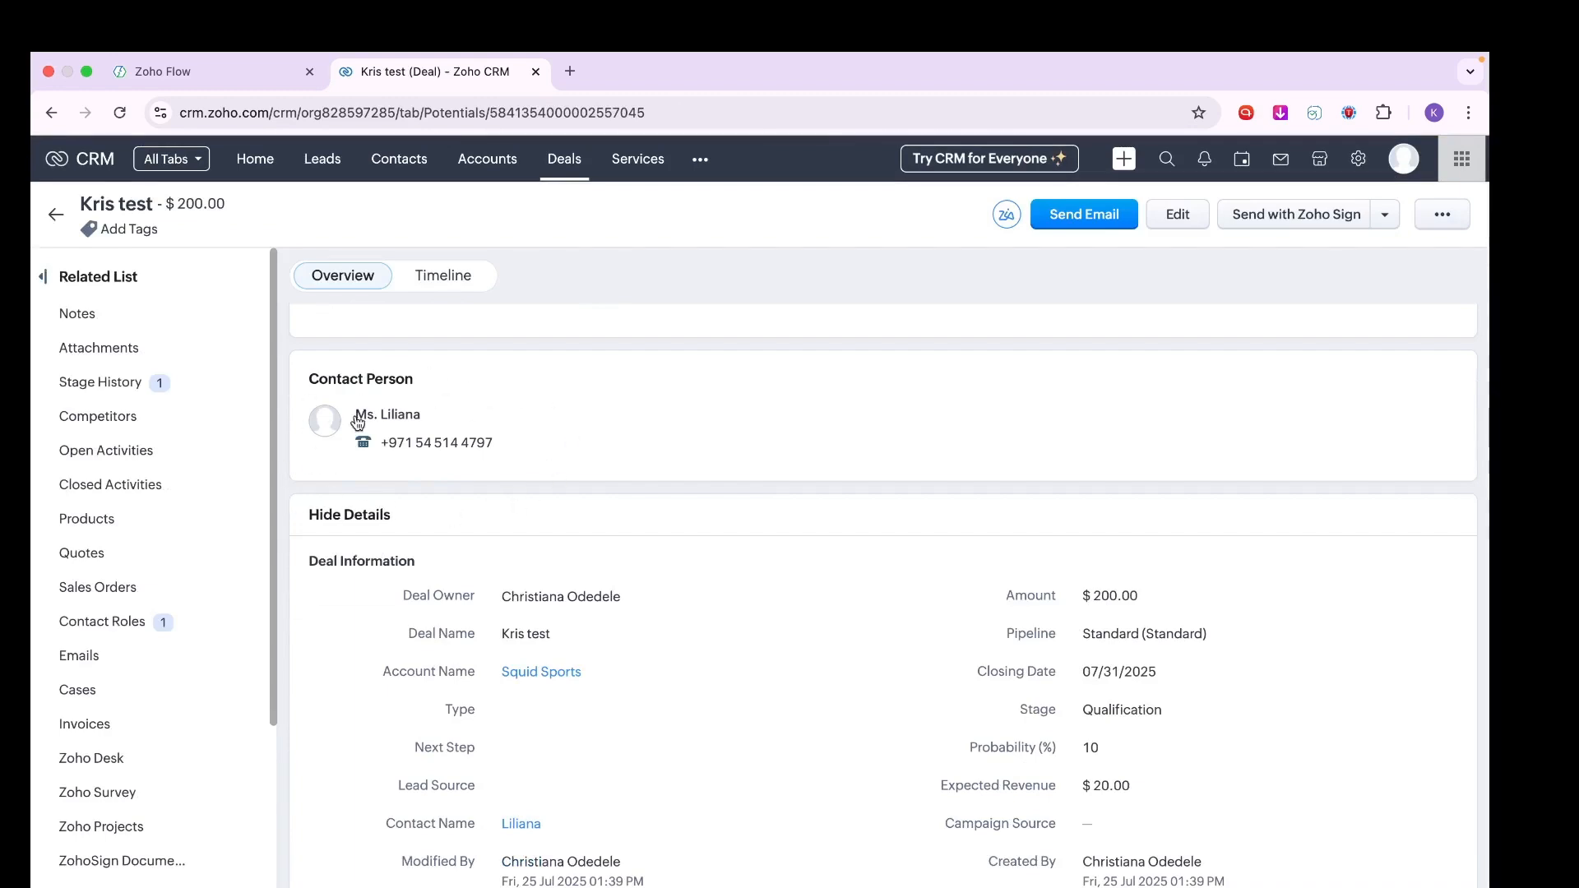
{"action": "scroll", "coordinate": [358, 425], "scroll_direction": "up", "scroll_amount": 5}
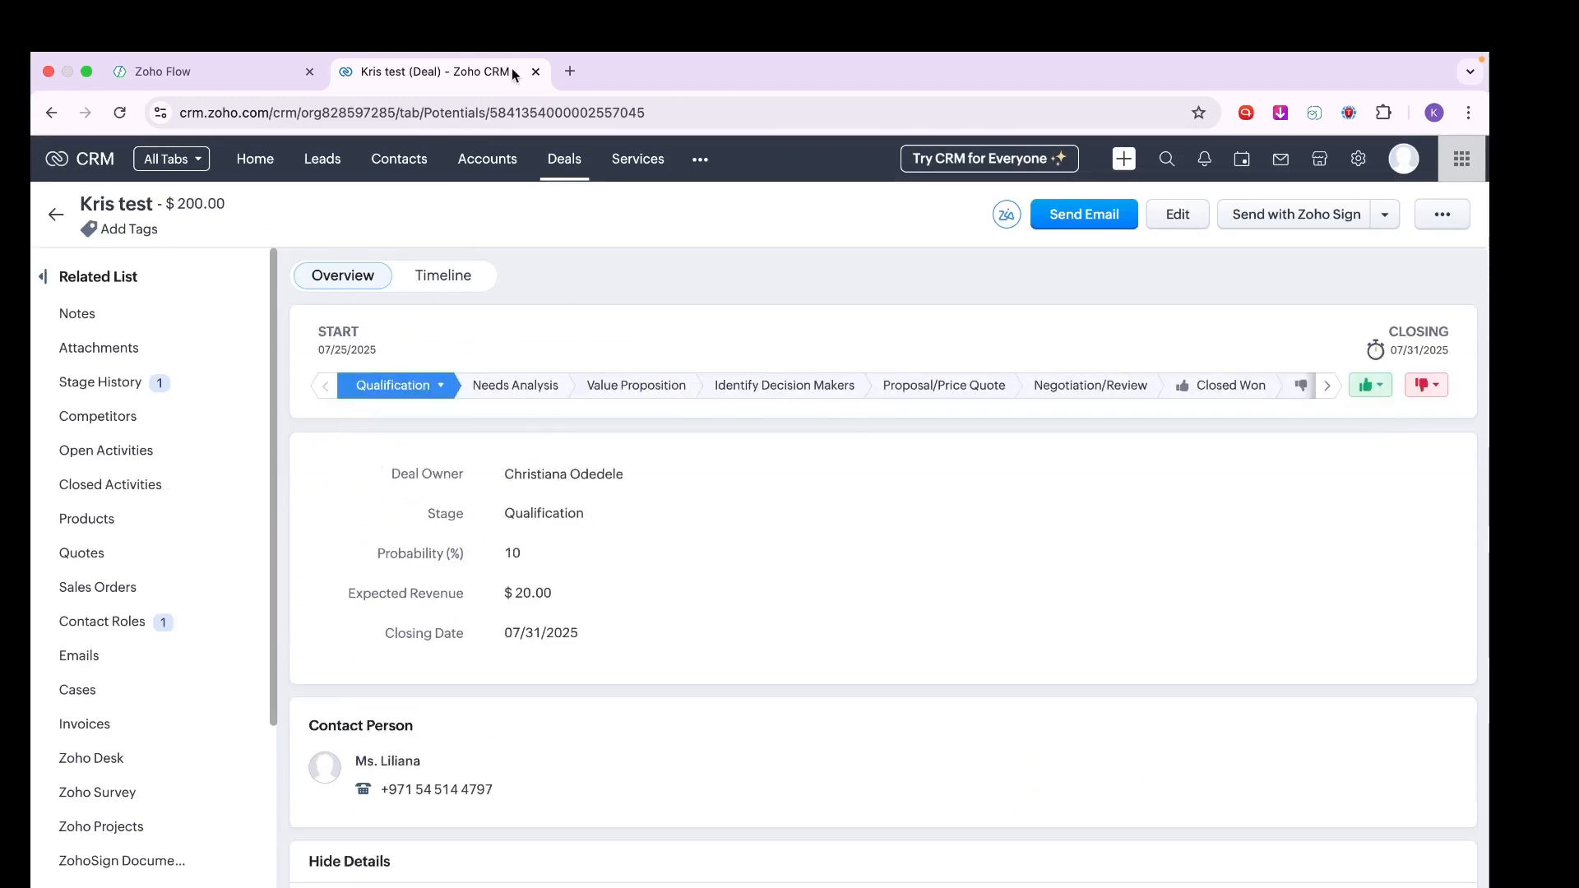
{"action": "left_click", "coordinate": [254, 76]}
{"action": "left_click", "coordinate": [438, 70]}
{"action": "scroll", "coordinate": [700, 625], "scroll_direction": "down", "scroll_amount": 3}
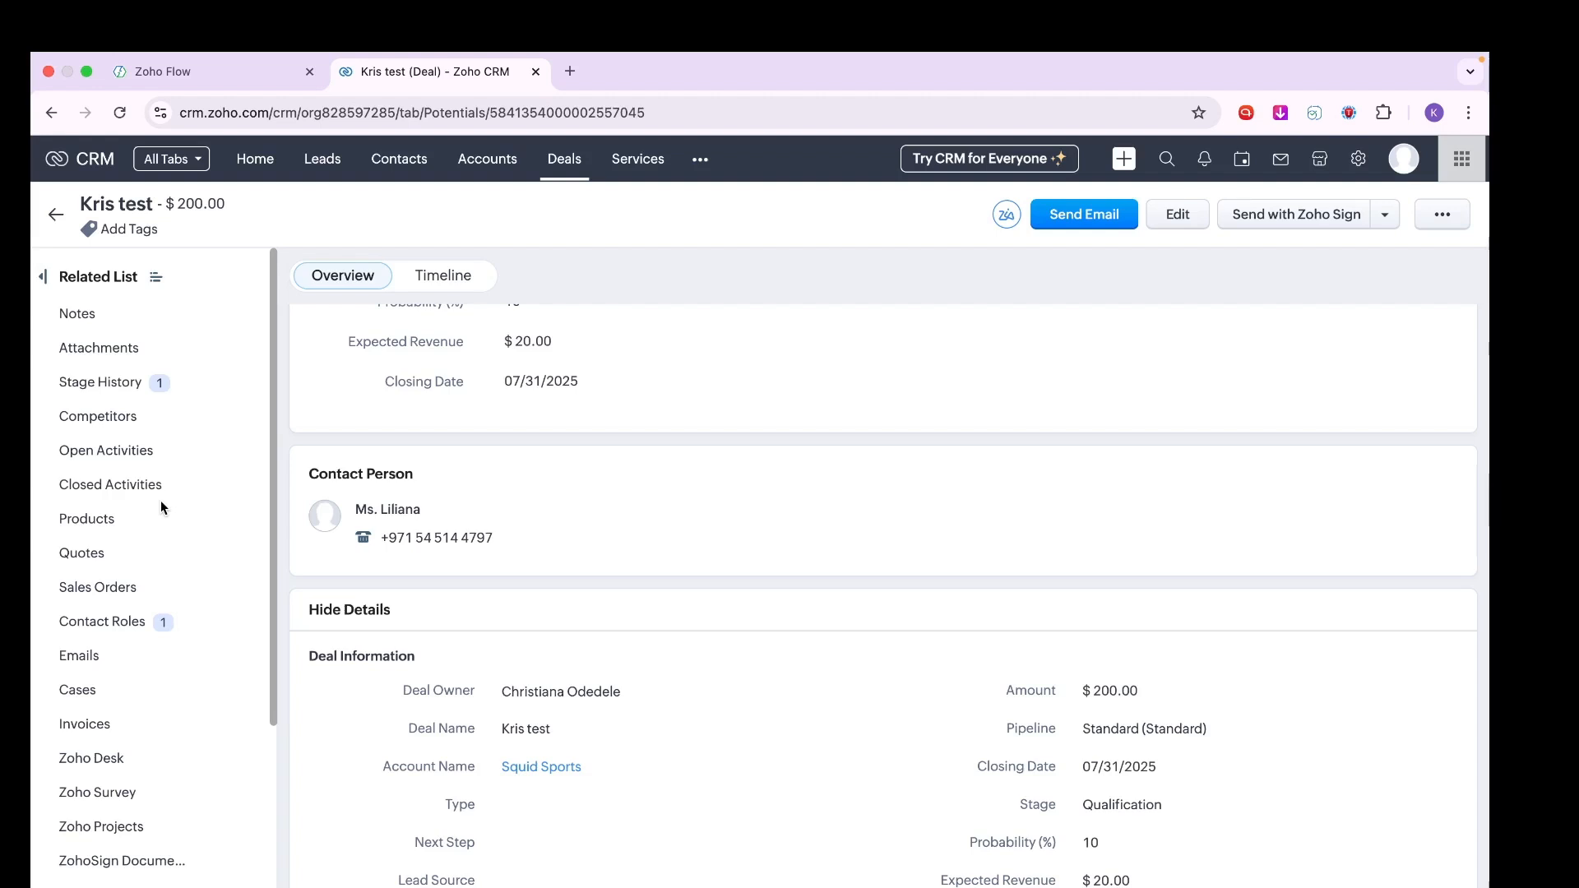
Switch to Zoho Flow and add a Zoho CRM Fetch contact action below the Entry created or updated trigger.
{"action": "left_click", "coordinate": [219, 90]}
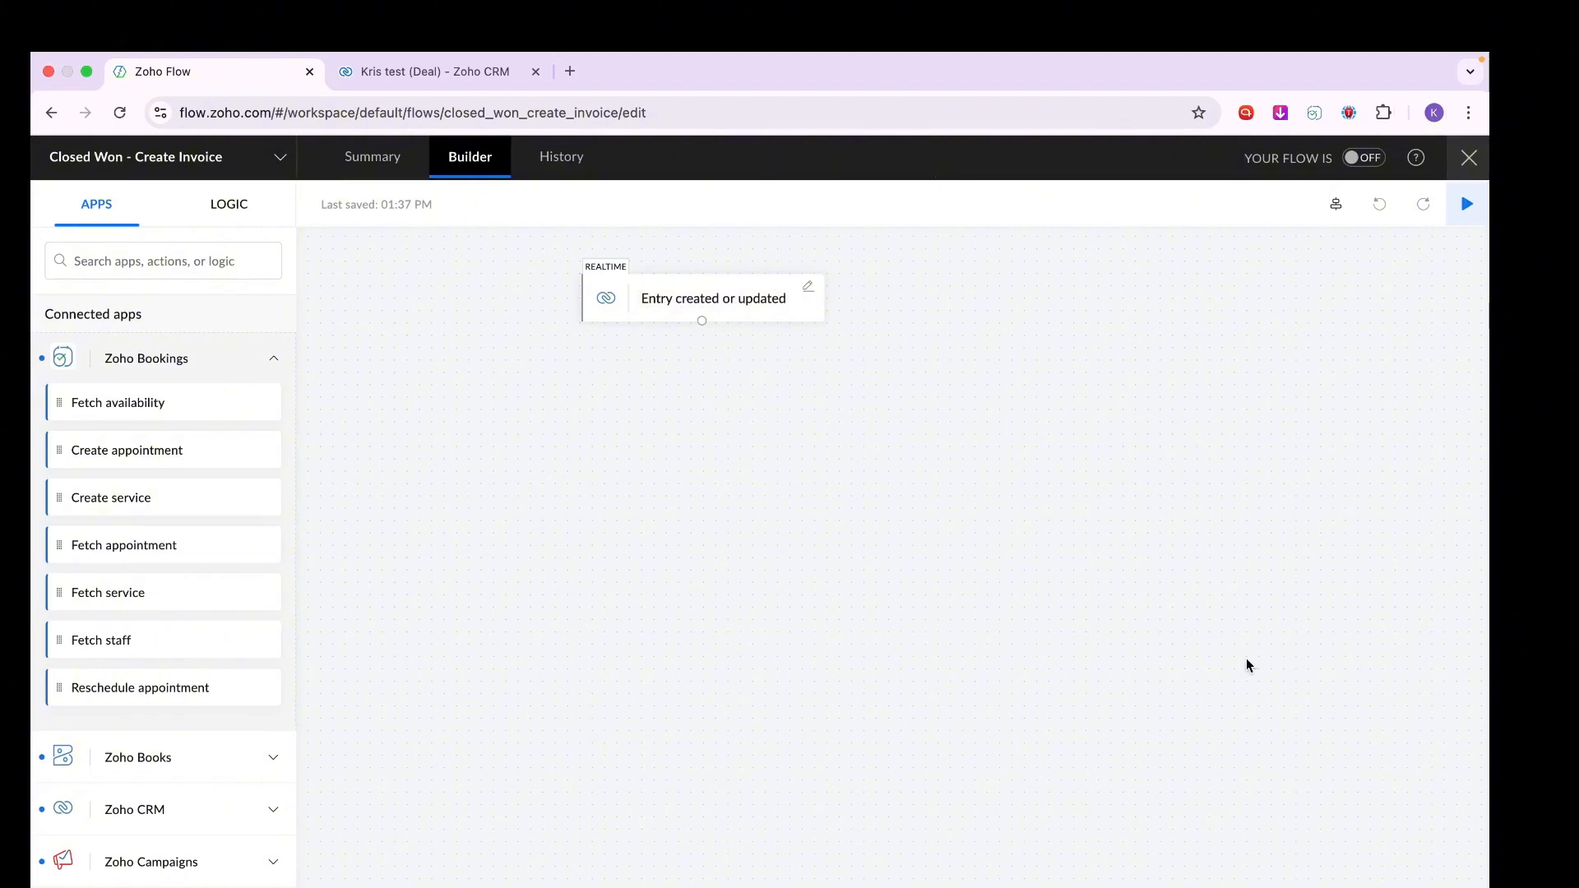
{"action": "left_click", "coordinate": [221, 355]}
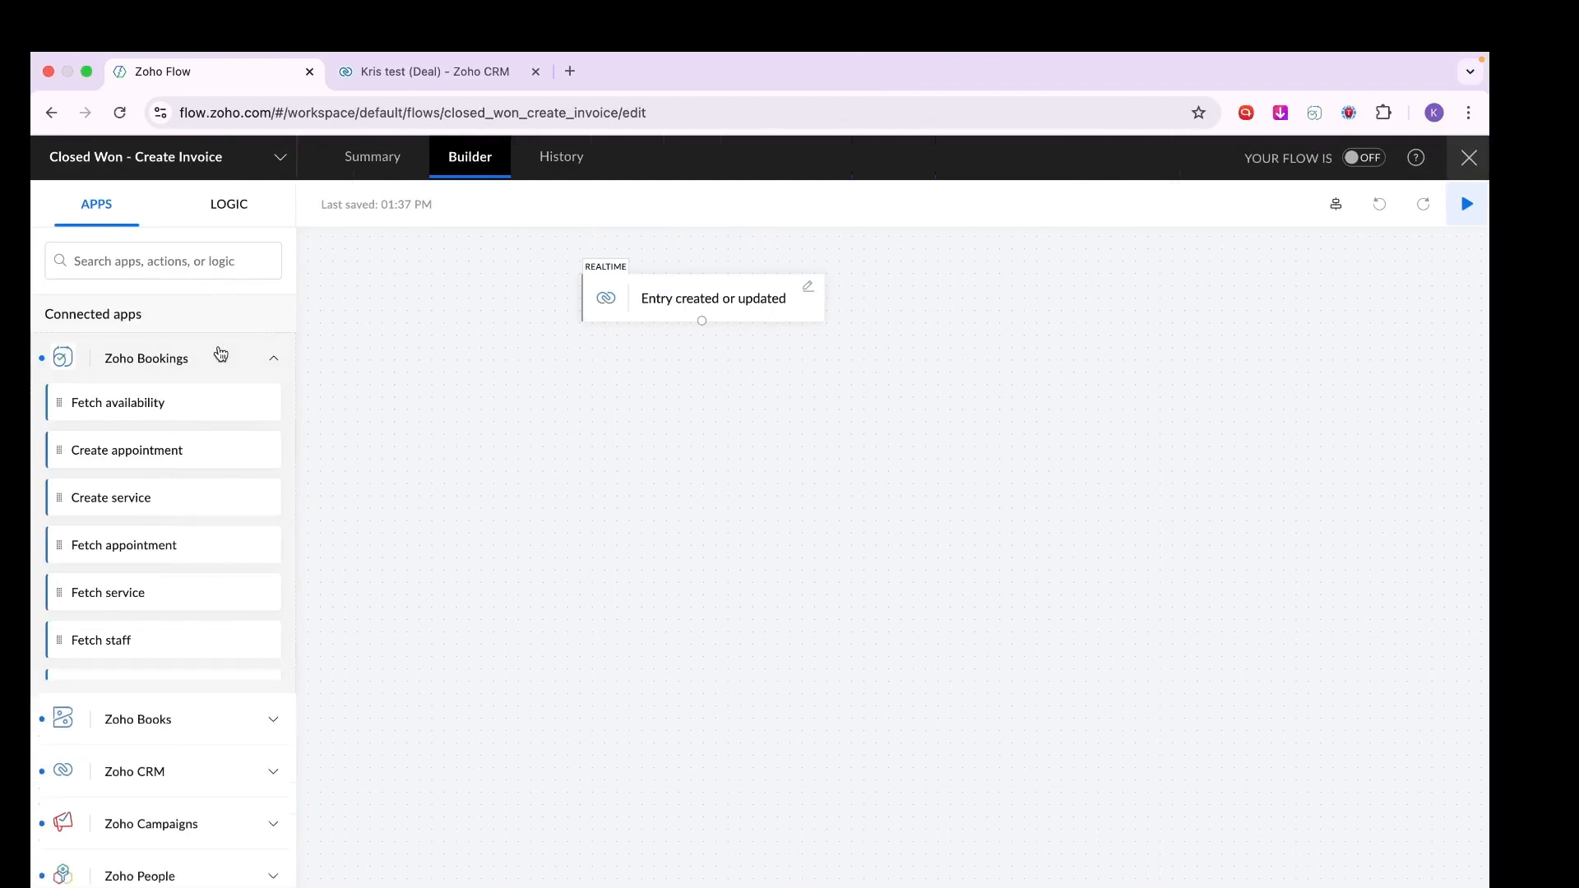
{"action": "left_click", "coordinate": [177, 473]}
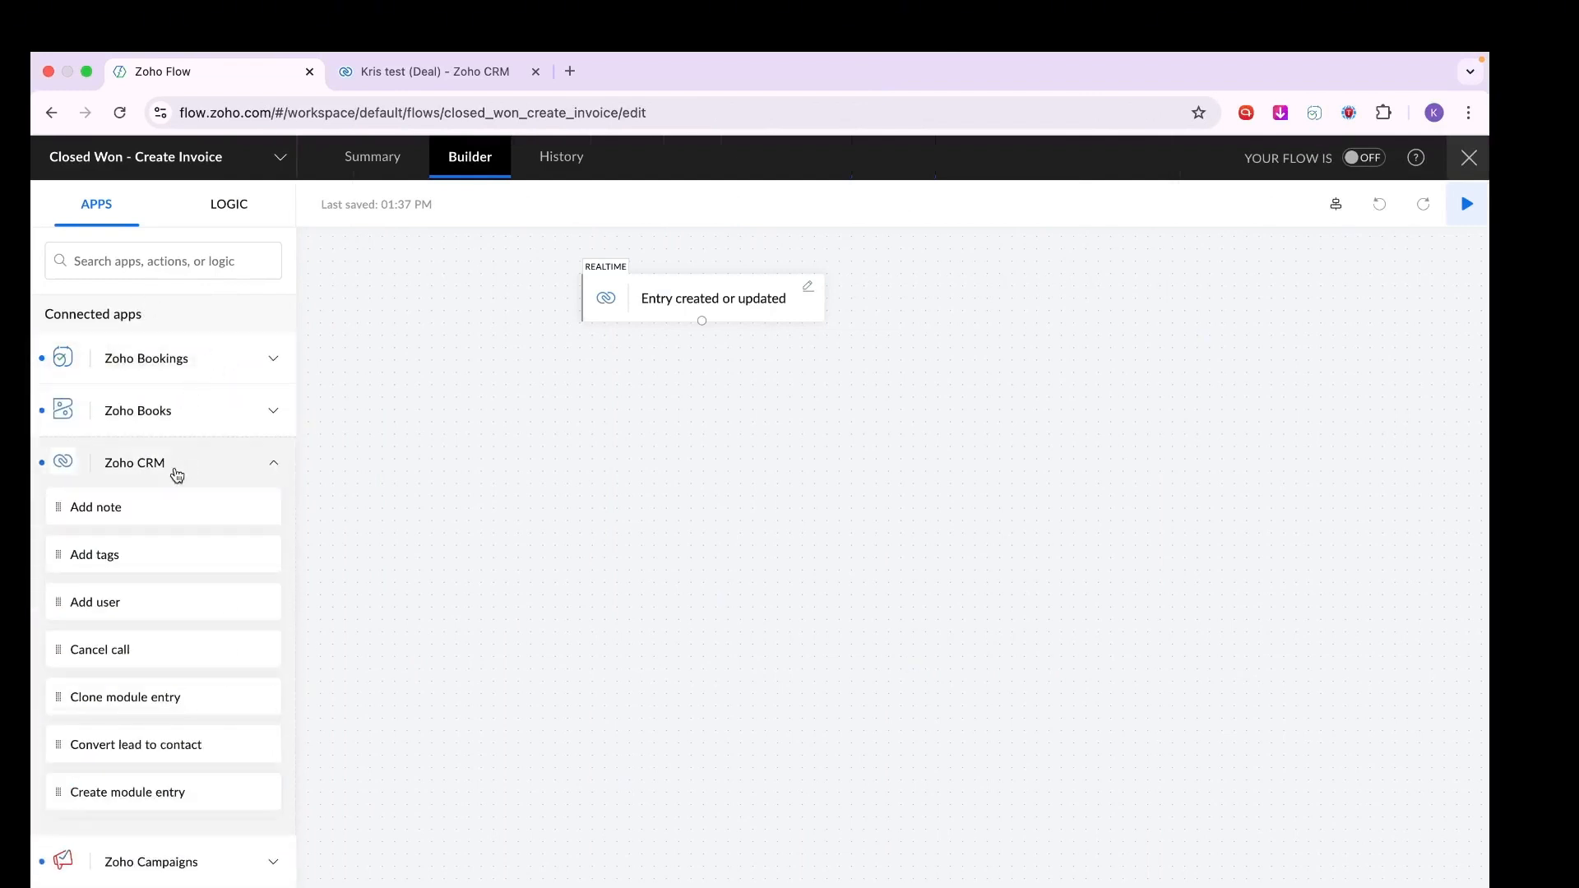
{"action": "scroll", "coordinate": [125, 729], "scroll_direction": "down", "scroll_amount": 6}
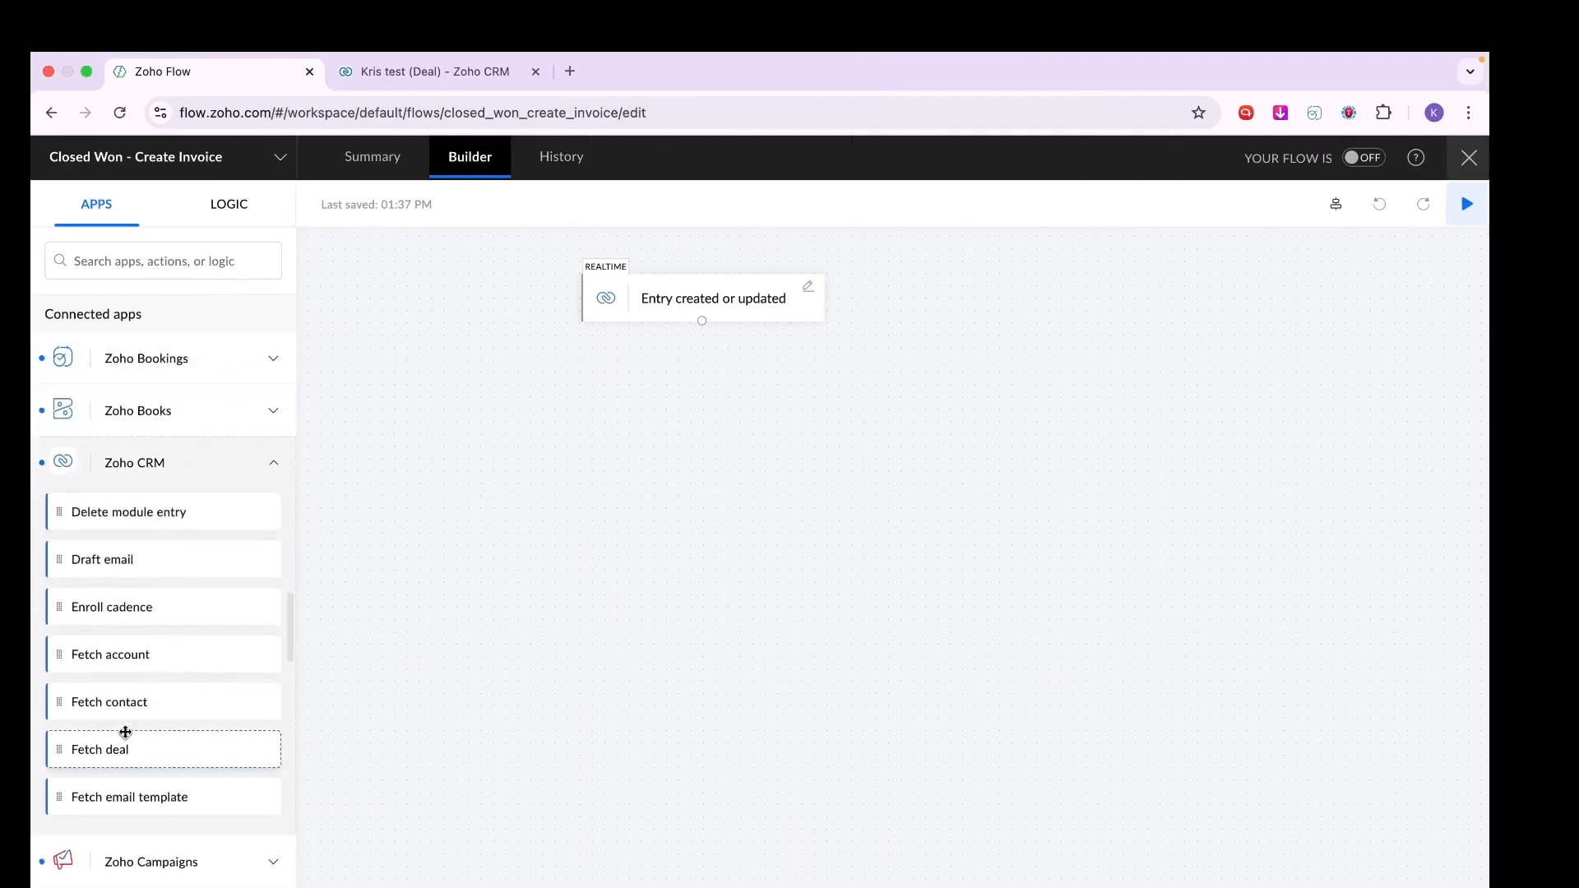
{"action": "scroll", "coordinate": [125, 732], "scroll_direction": "down", "scroll_amount": 2}
{"action": "left_click_drag", "start_coordinate": [141, 624], "coordinate": [645, 441]}
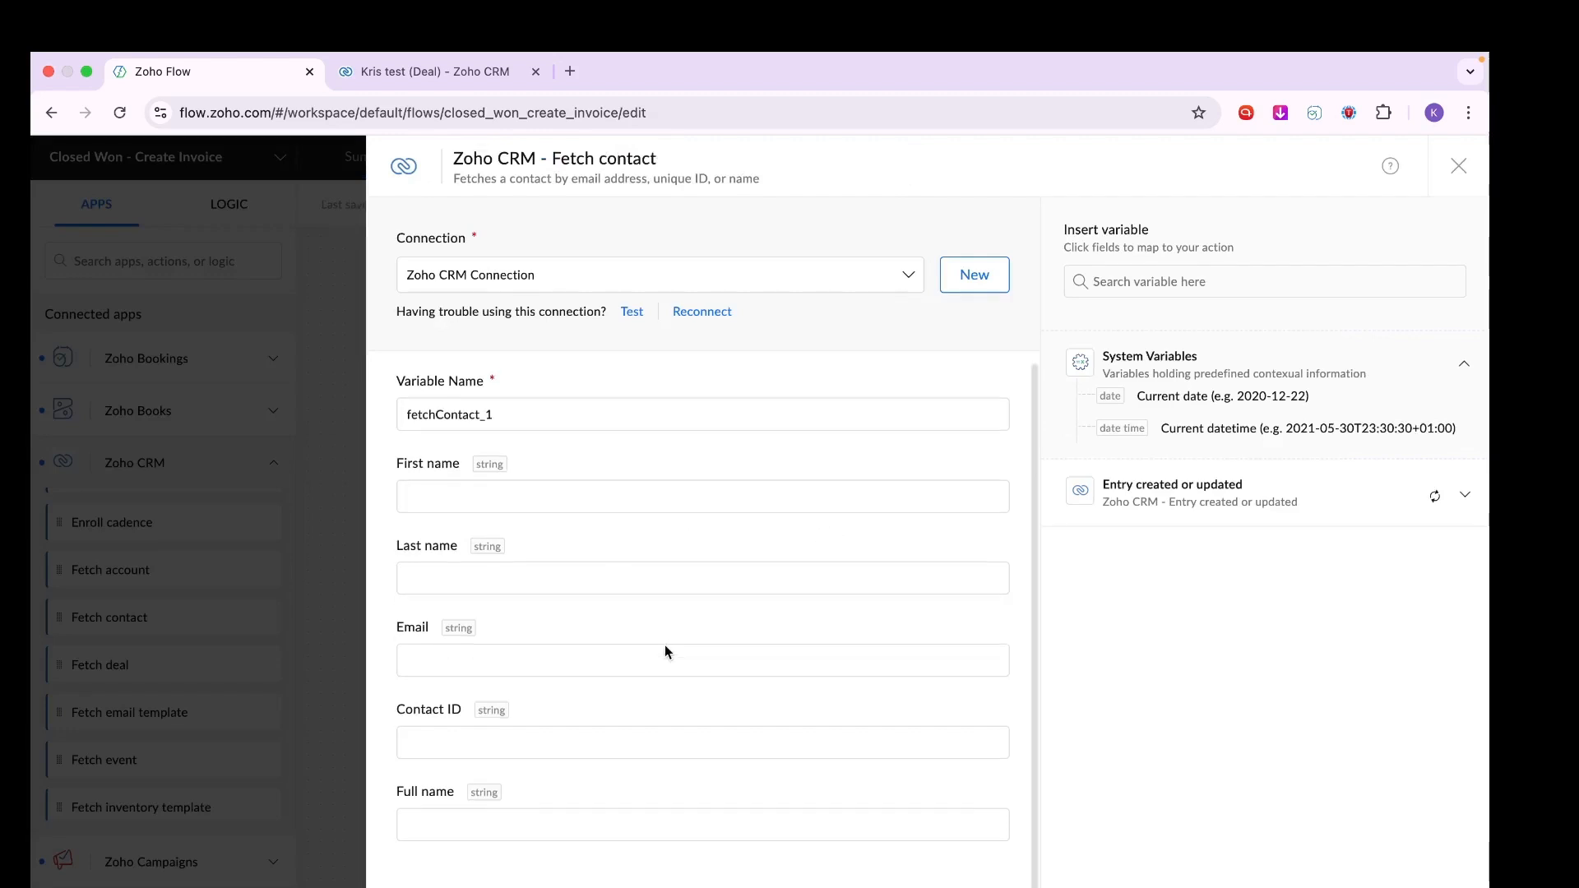
Map the Fetch contact action's Full name to the trigger's Contact variable and finish configuring the action.
{"action": "left_click", "coordinate": [586, 829]}
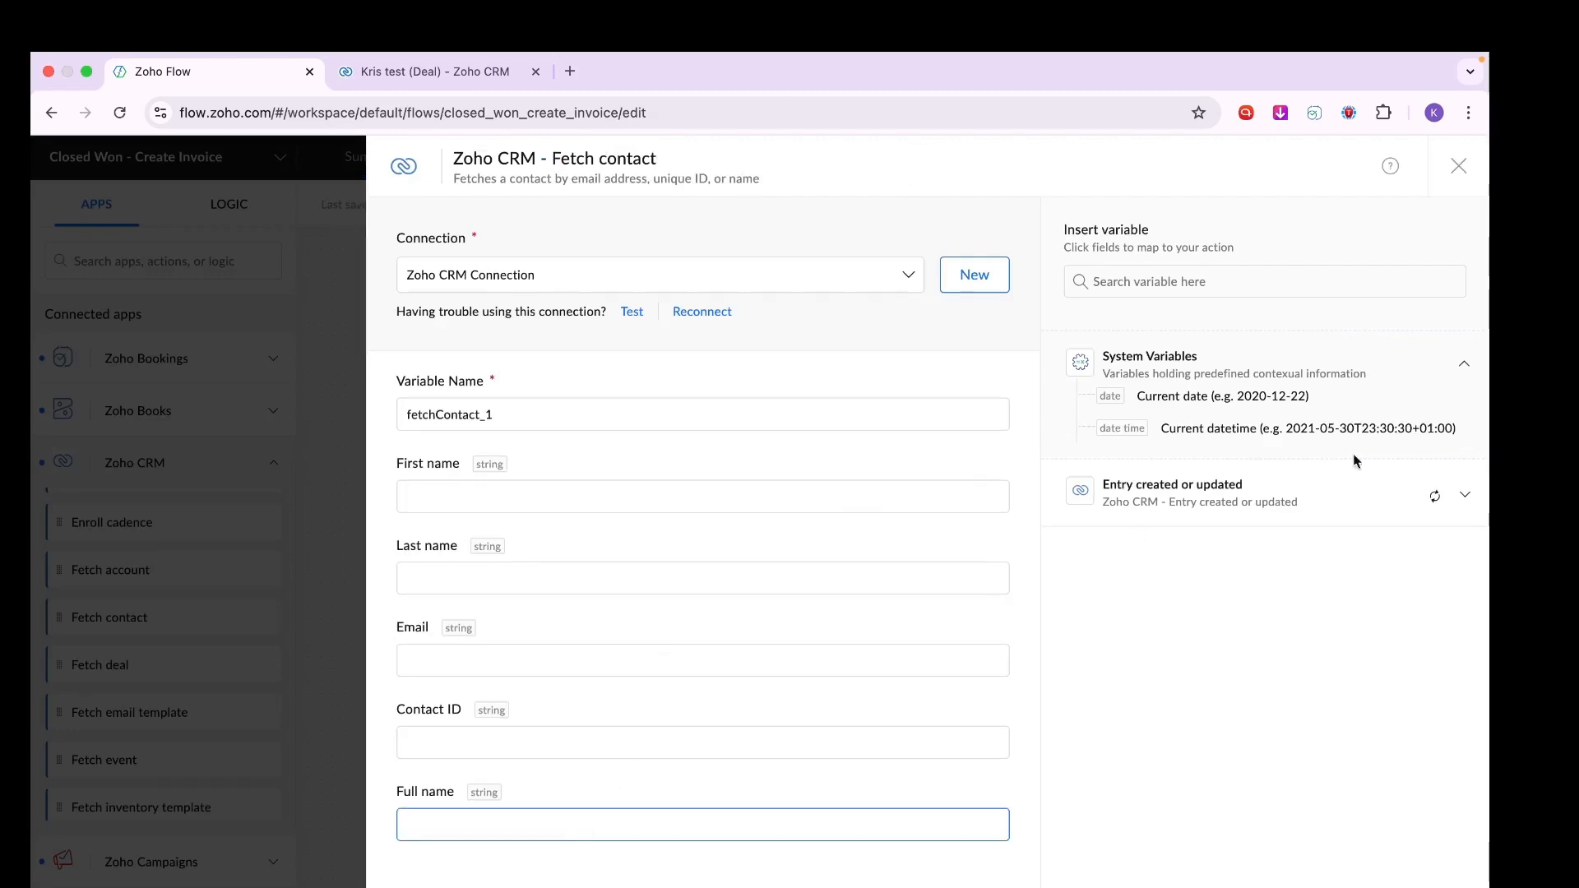
{"action": "left_click", "coordinate": [1207, 502]}
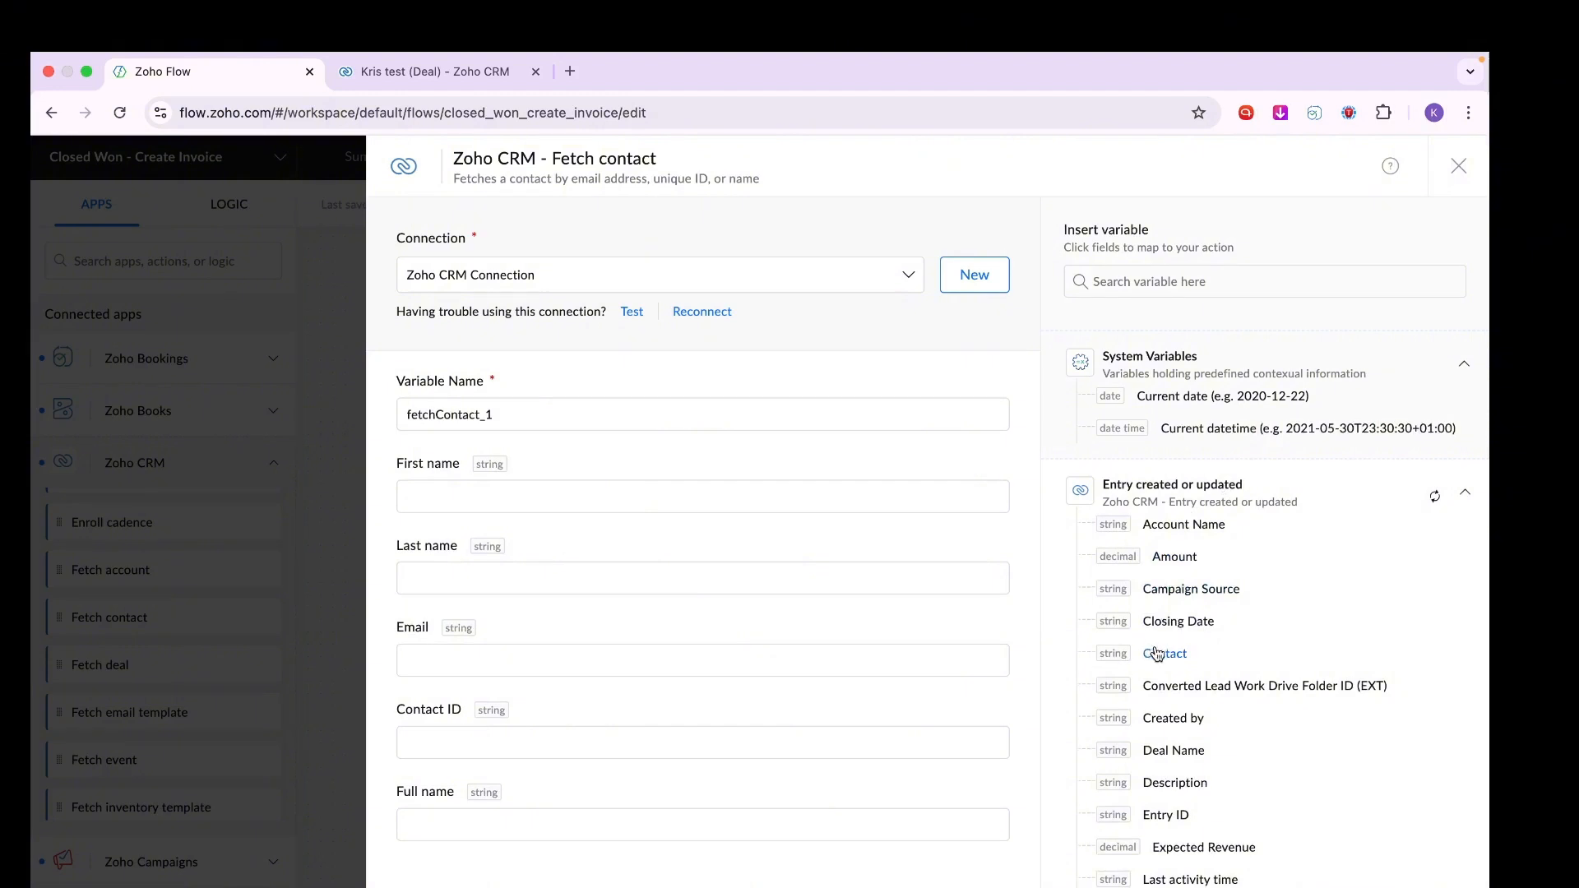
{"action": "left_click", "coordinate": [1231, 490]}
{"action": "left_click", "coordinate": [1231, 490]}
{"action": "left_click", "coordinate": [1231, 490]}
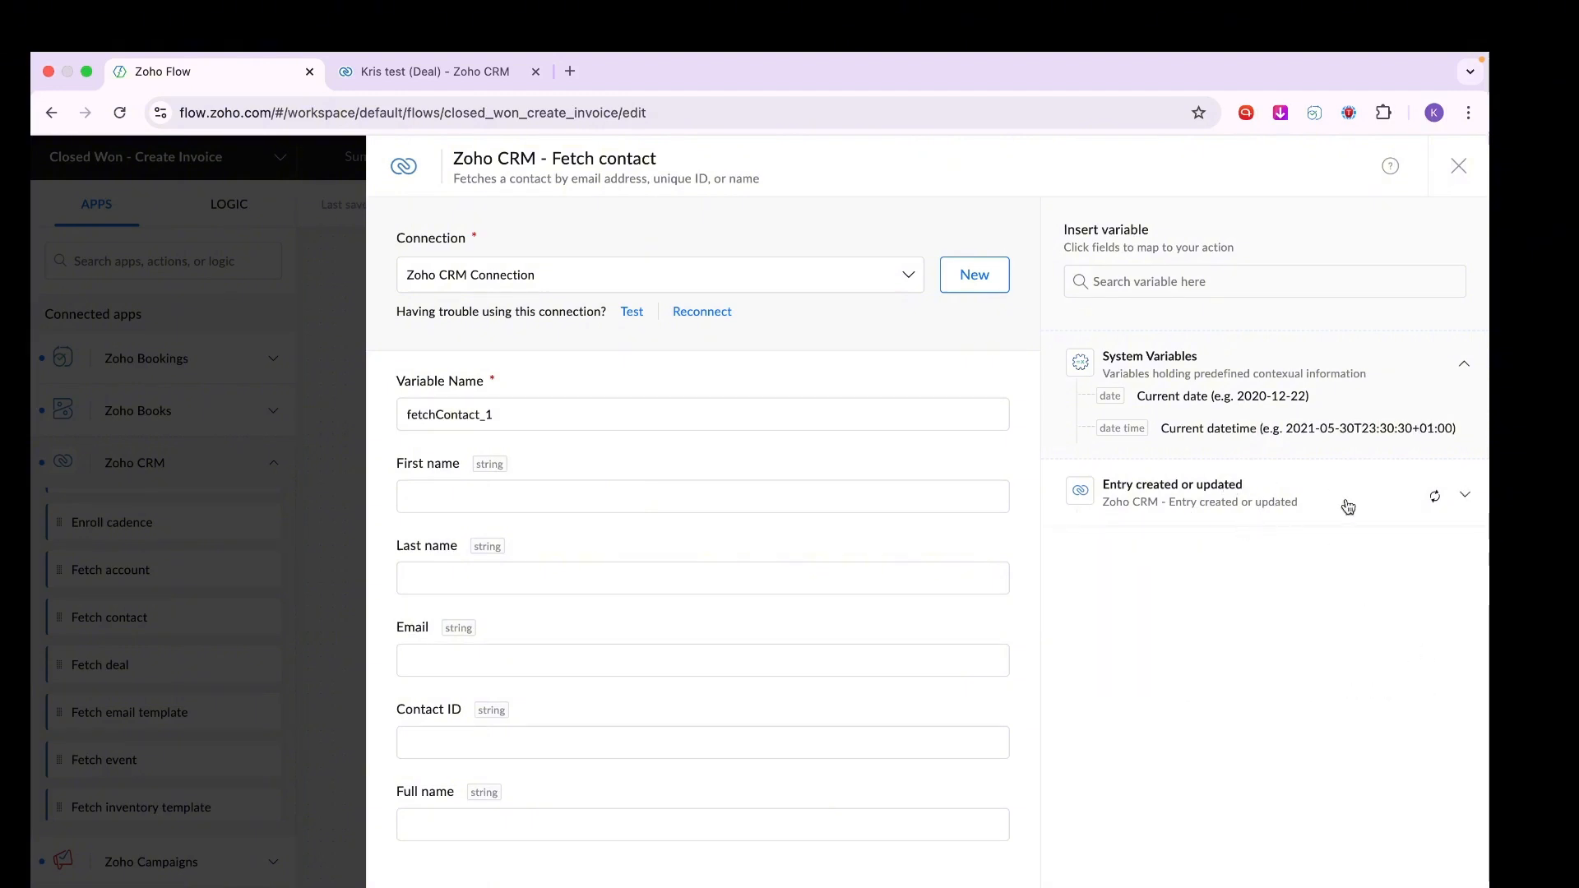
{"action": "left_click", "coordinate": [1242, 504]}
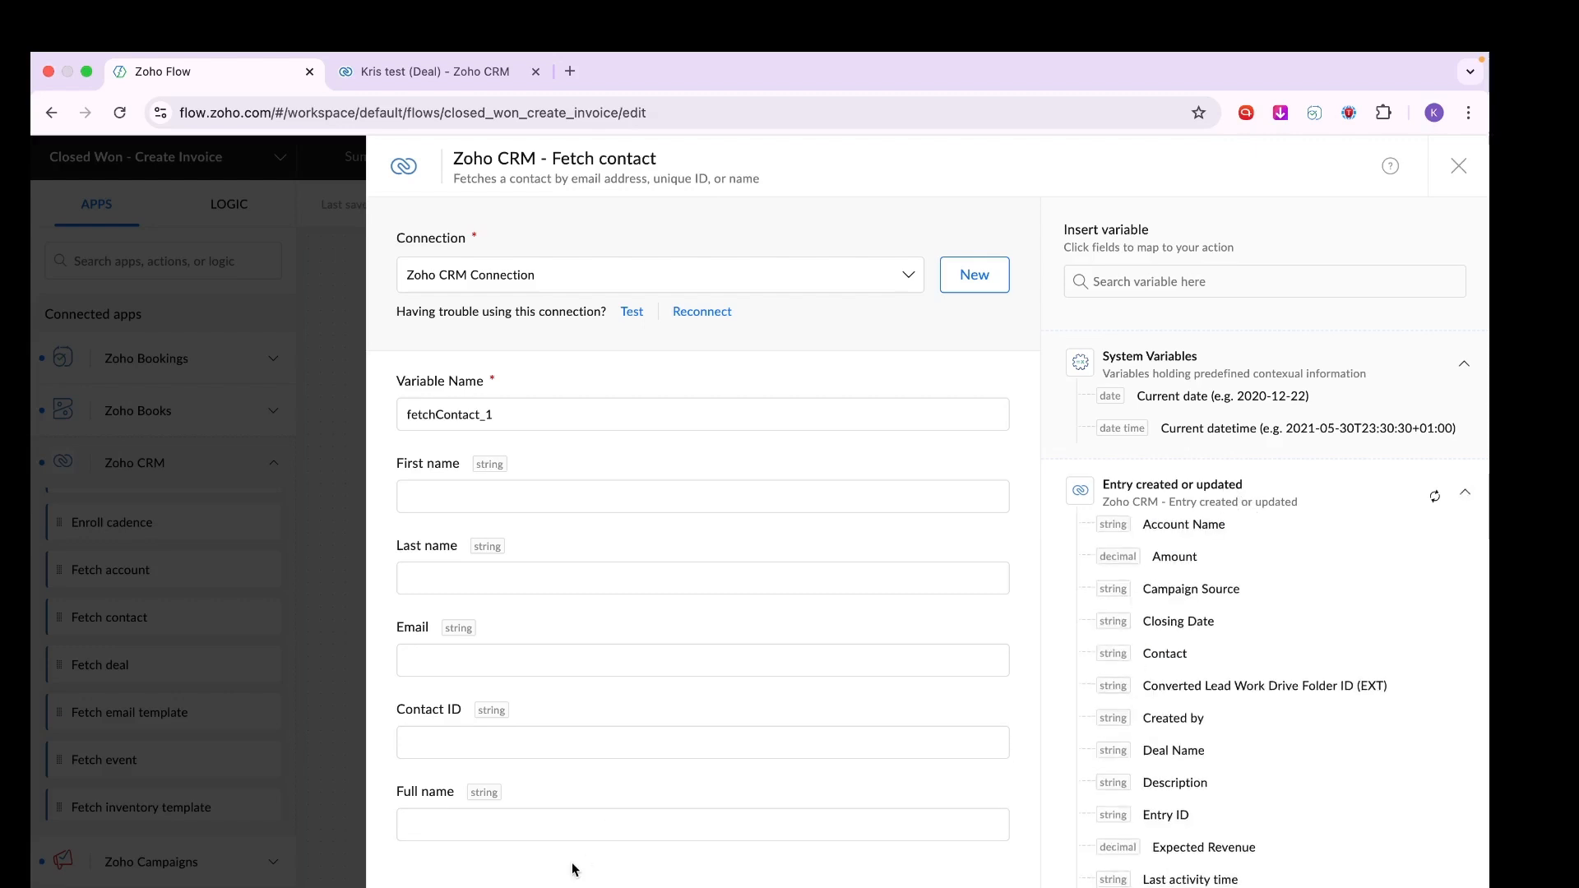
{"action": "left_click", "coordinate": [530, 818]}
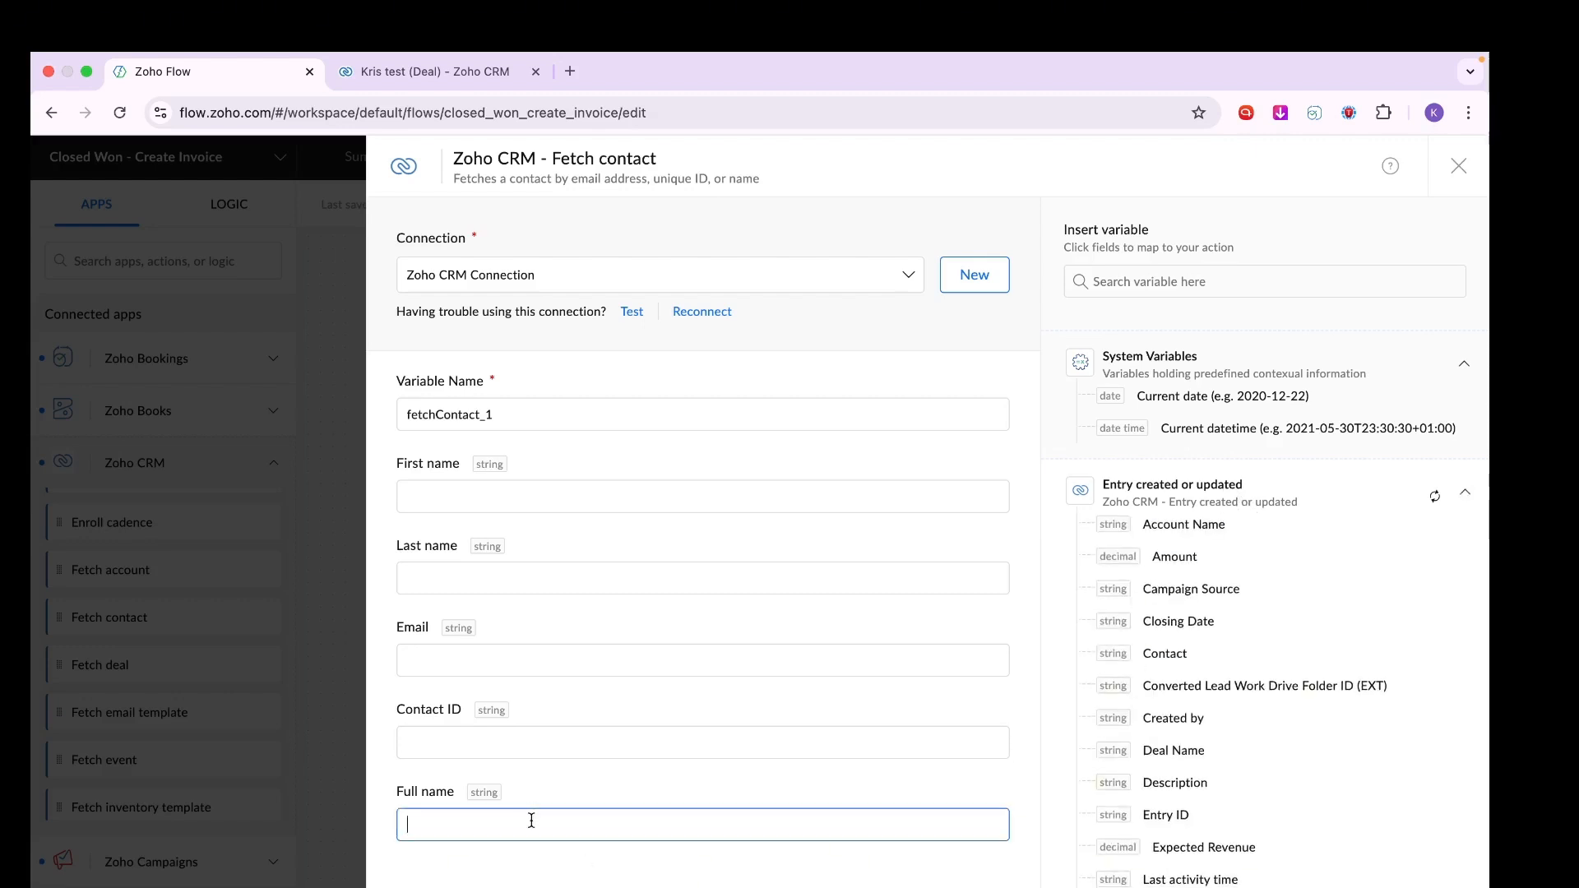
{"action": "left_click", "coordinate": [1157, 659]}
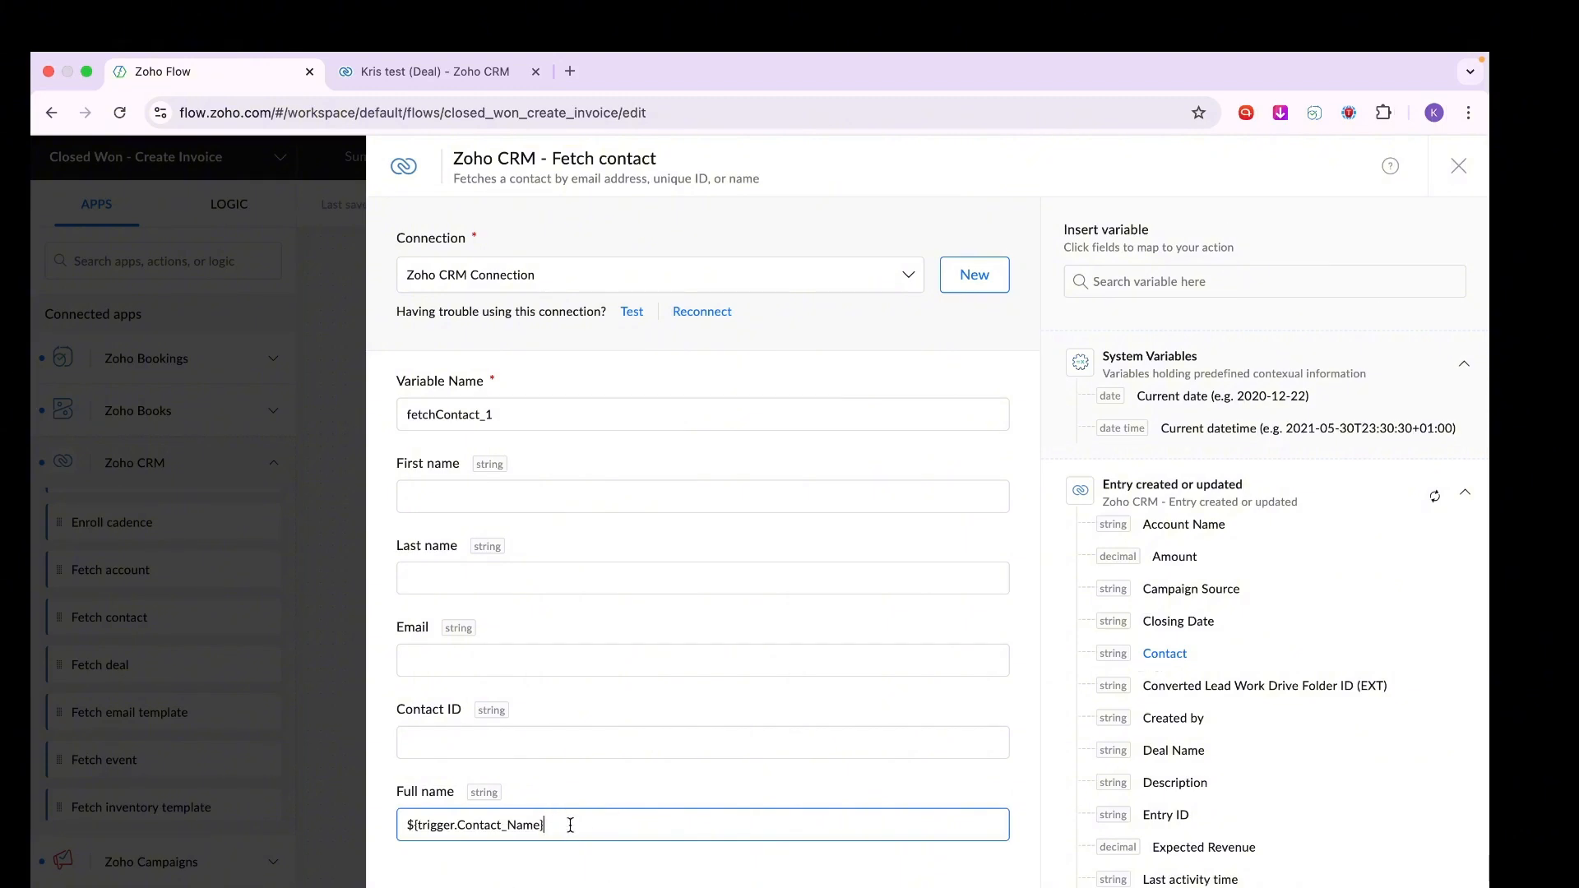
{"action": "left_click", "coordinate": [1234, 887]}
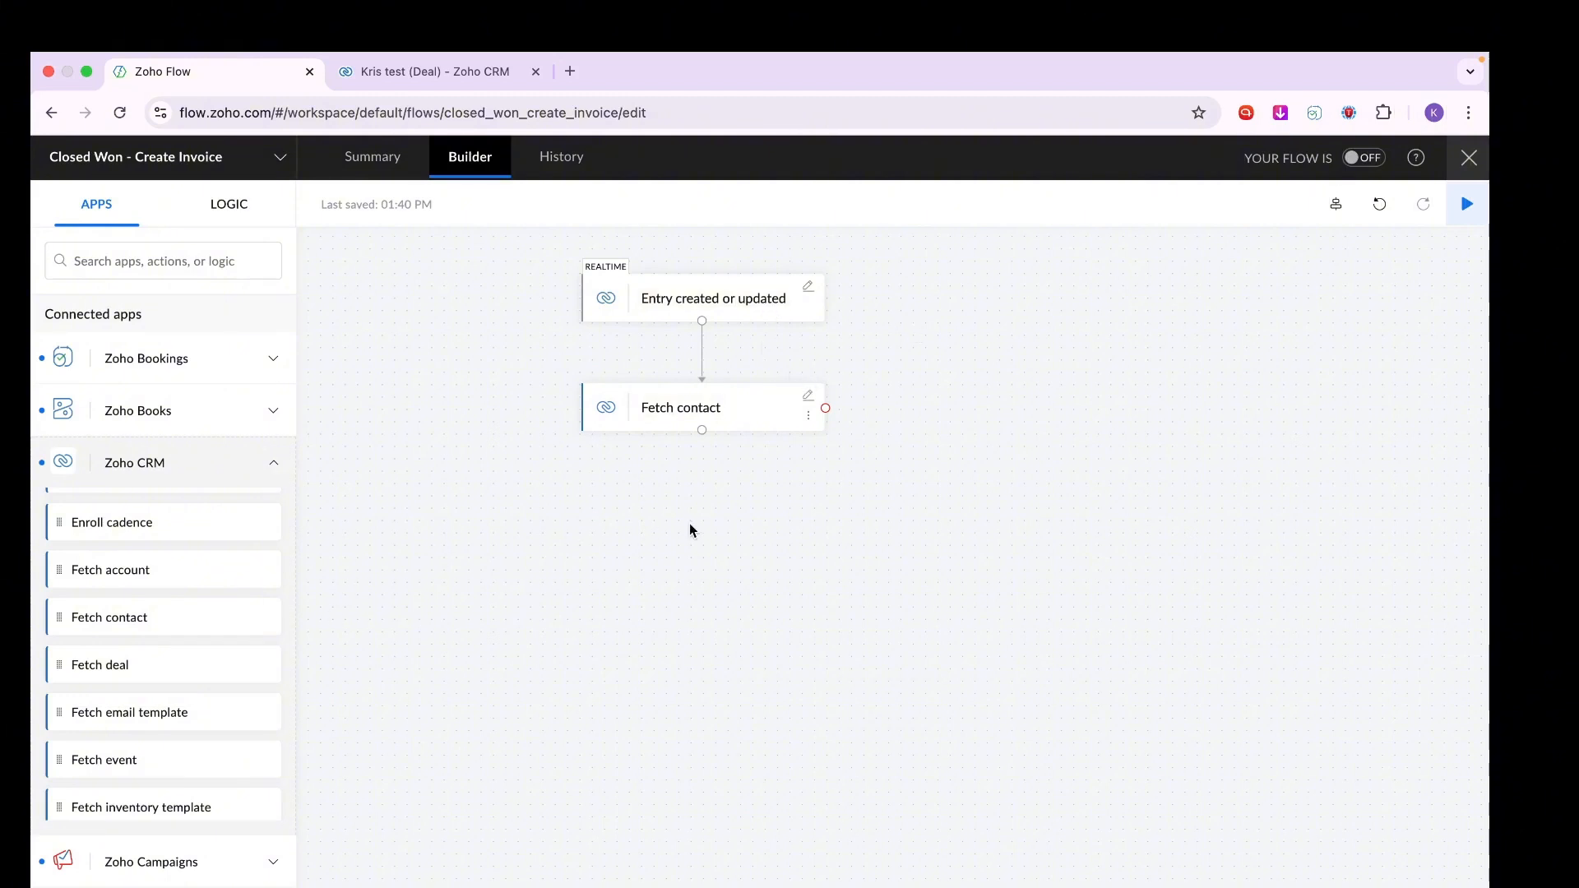
Add a Zoho Books Create customer action below the Fetch contact action in the flow.
{"action": "left_click", "coordinate": [221, 463]}
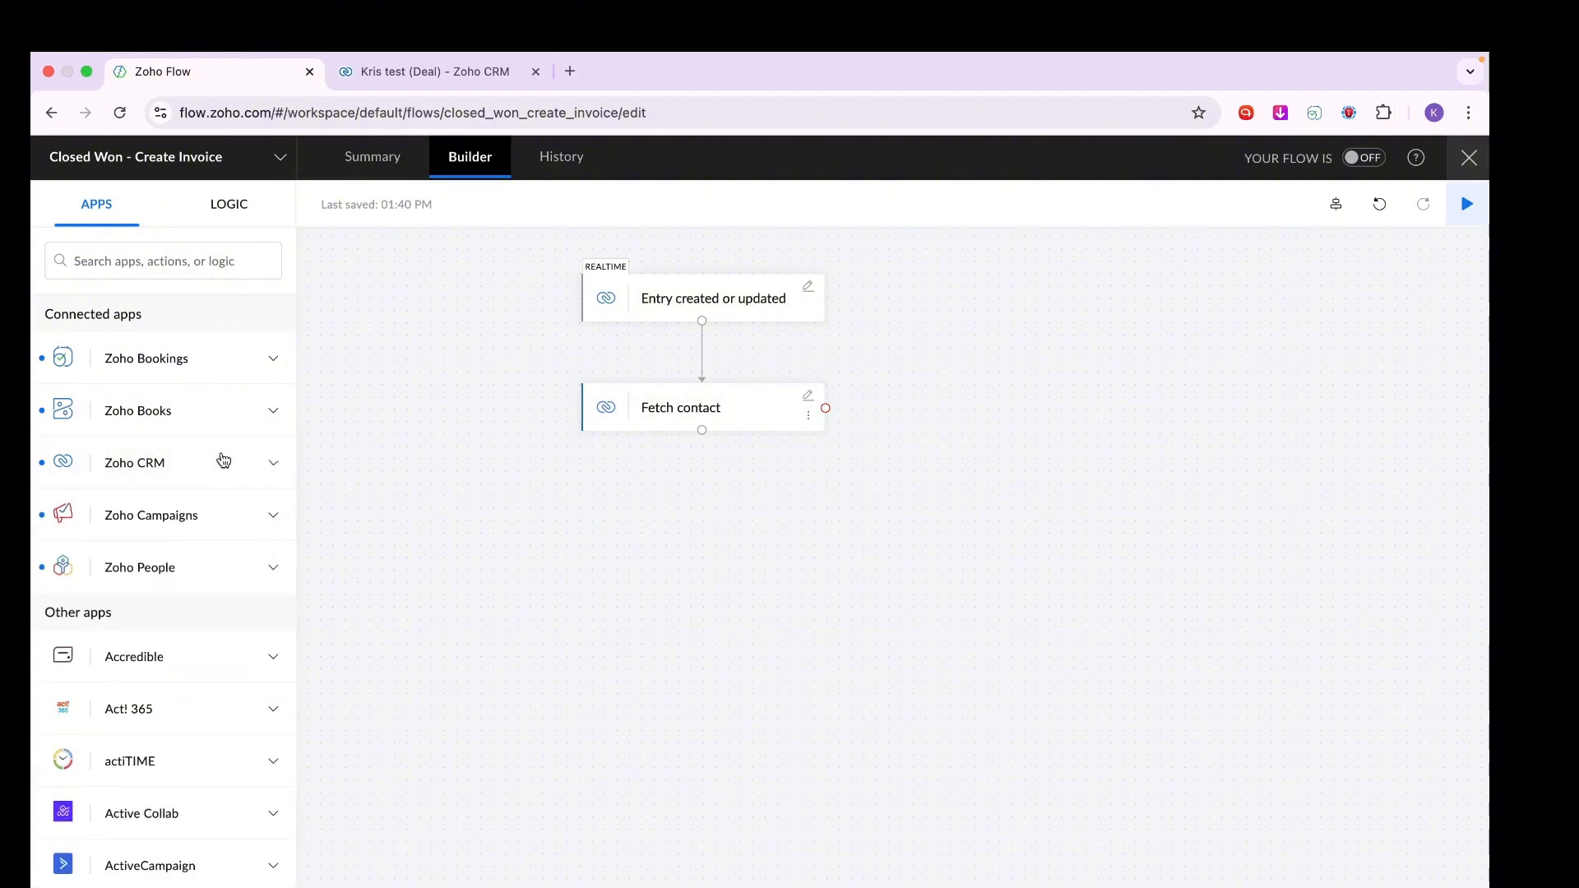
{"action": "left_click", "coordinate": [247, 421]}
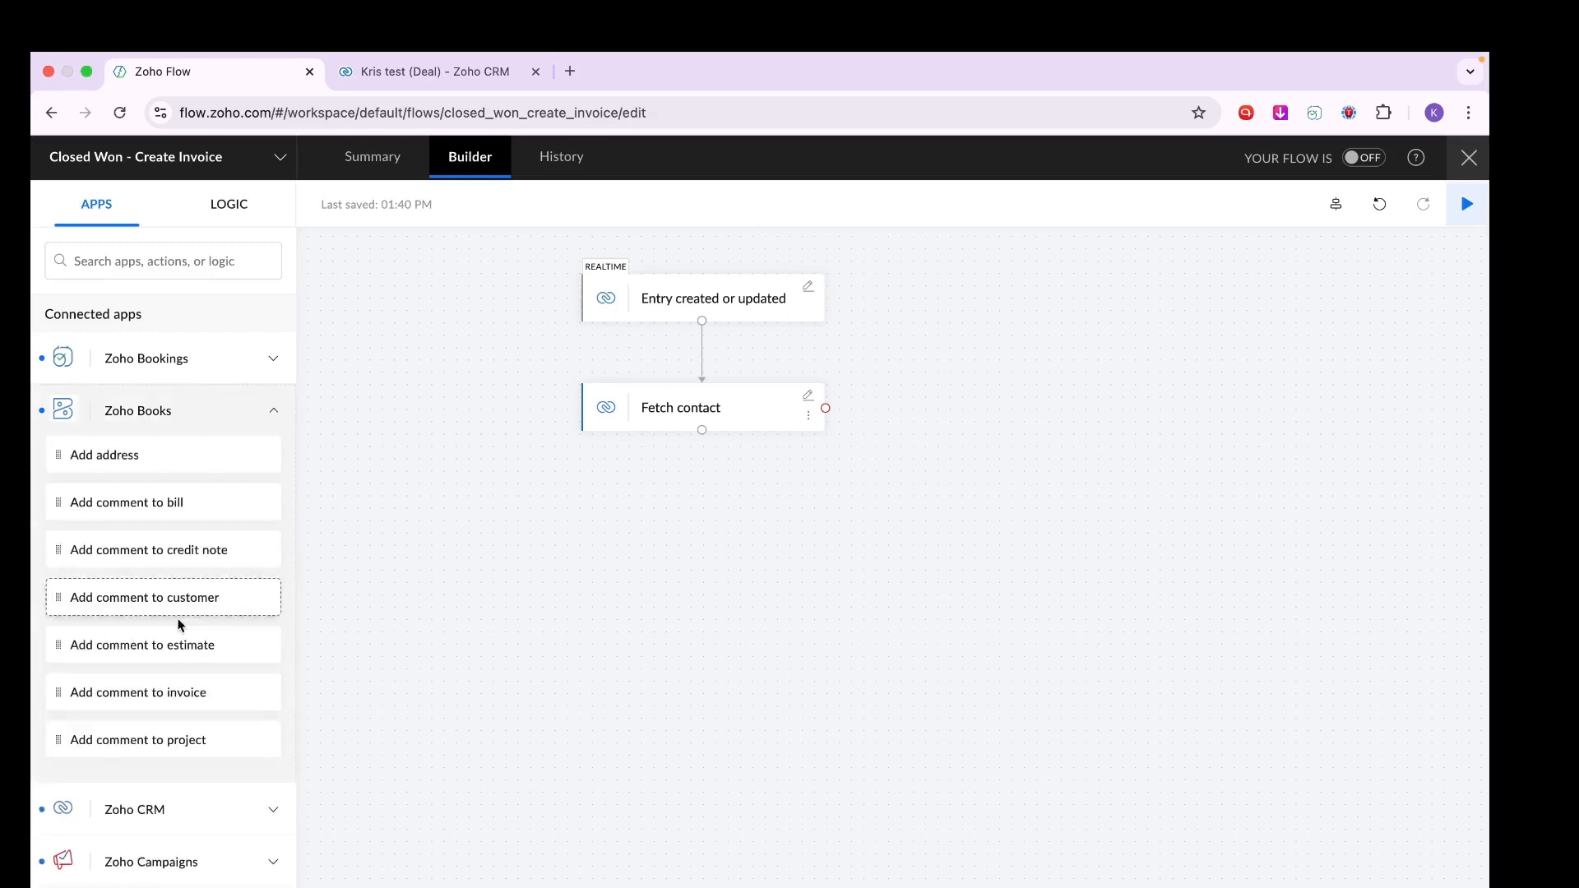
{"action": "scroll", "coordinate": [178, 626], "scroll_direction": "down", "scroll_amount": 10}
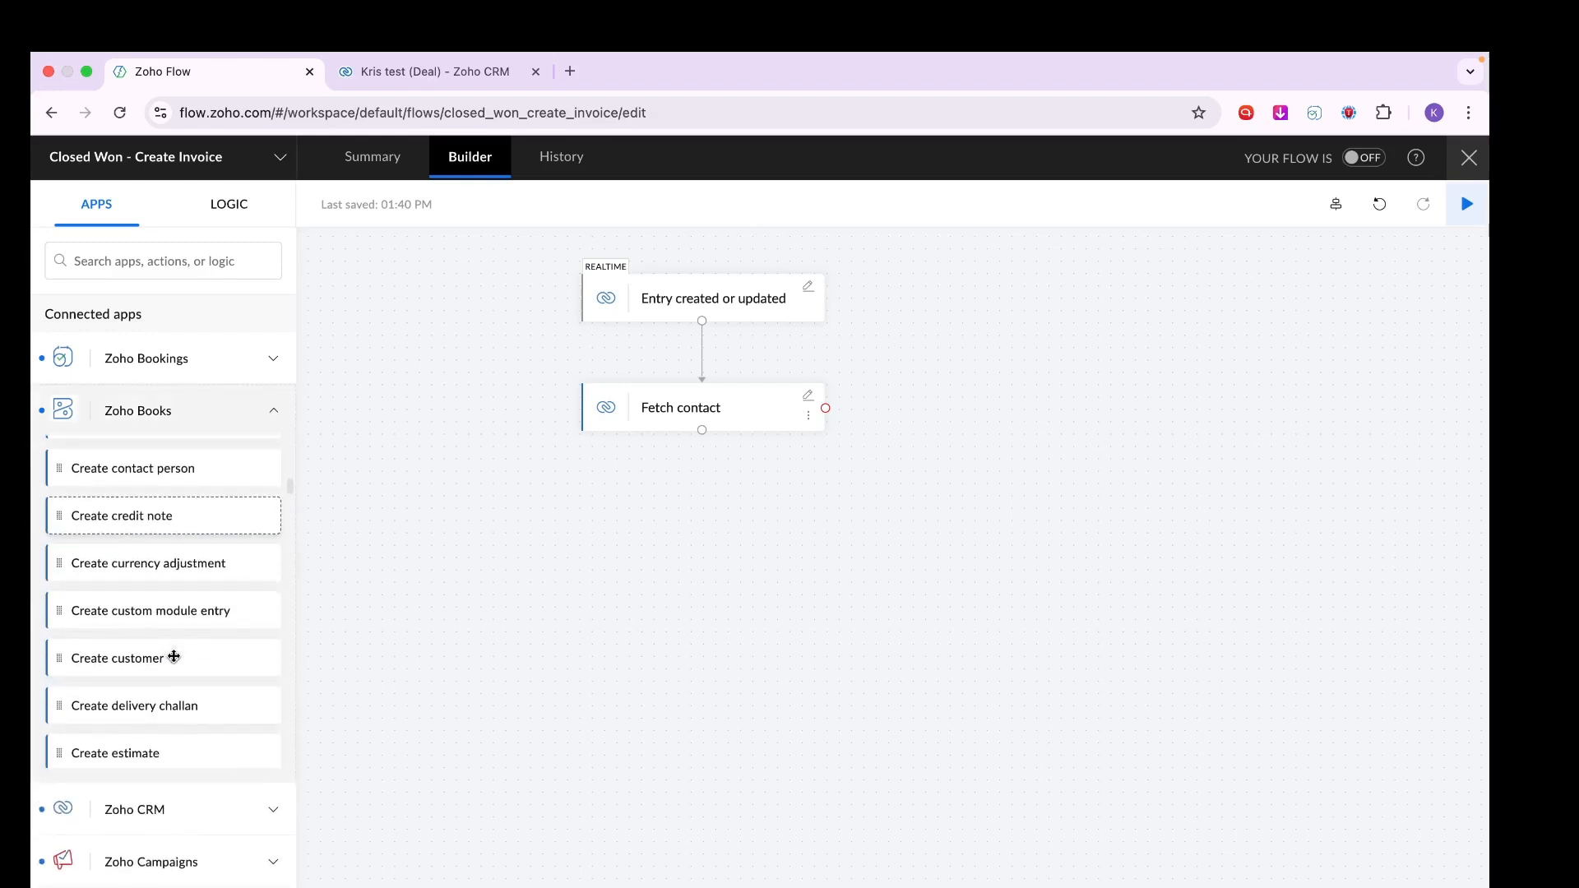
{"action": "scroll", "coordinate": [174, 656], "scroll_direction": "down", "scroll_amount": 3}
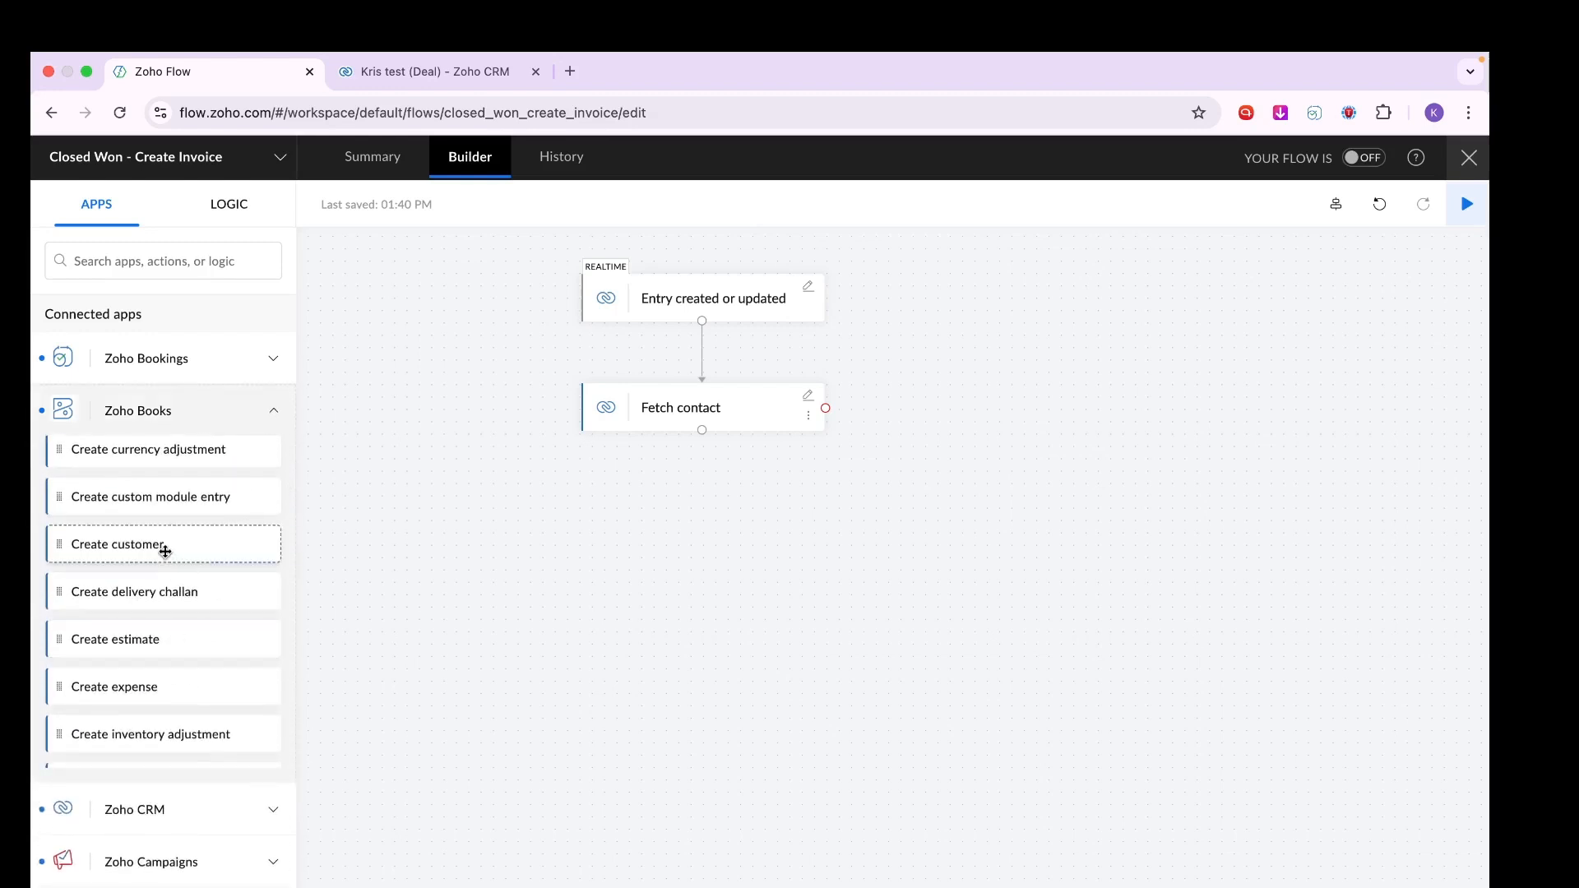
{"action": "left_click_drag", "start_coordinate": [165, 551], "coordinate": [683, 519]}
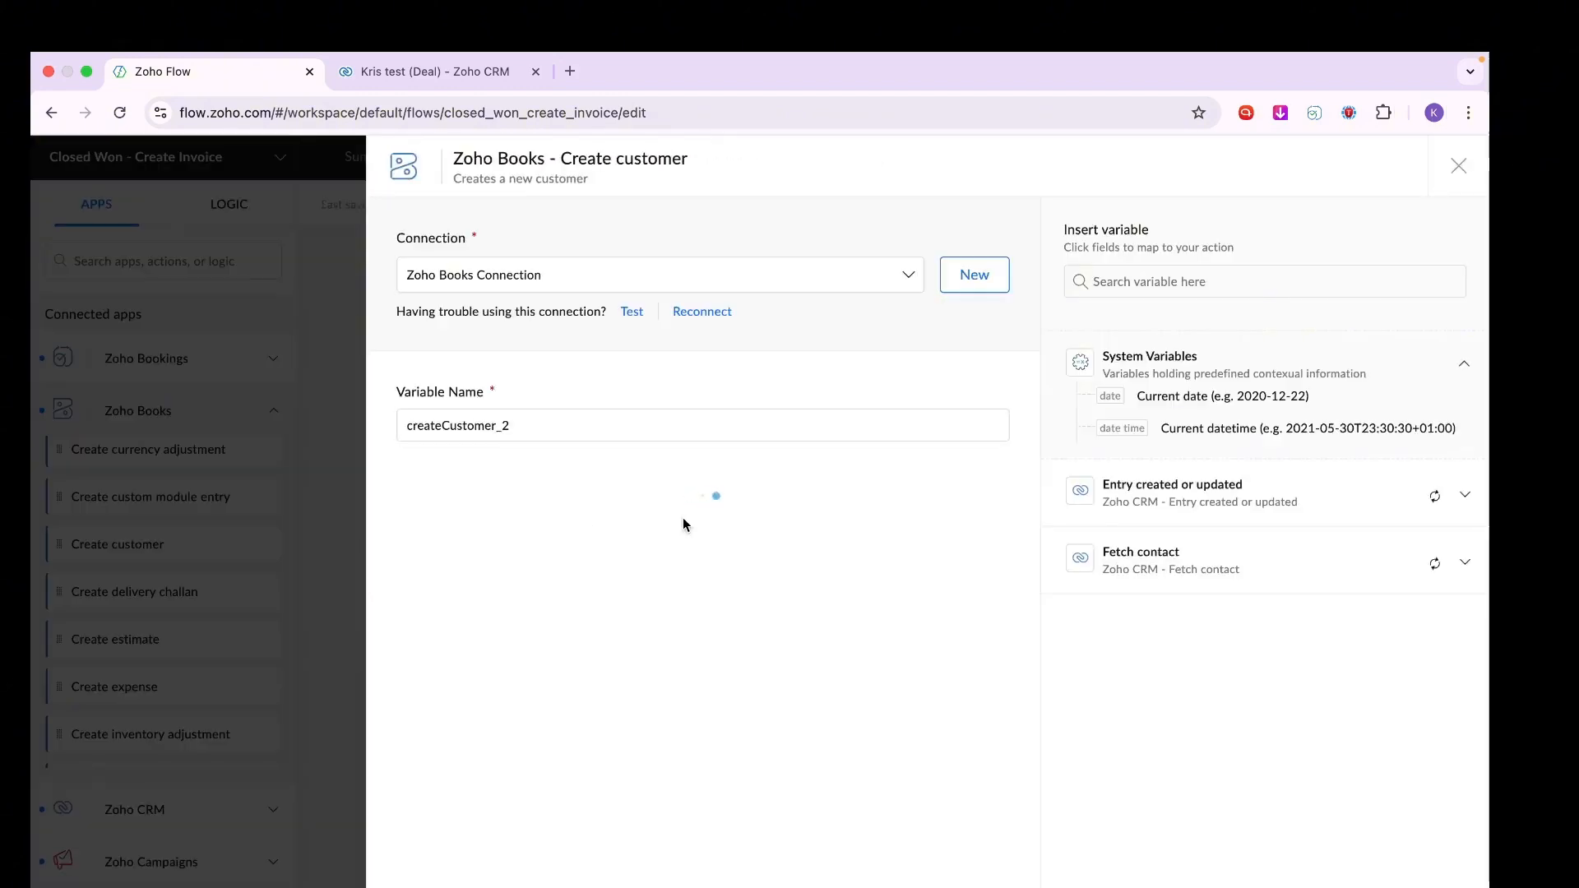
Check the organization choices for the new customer and compare them with the organizations listed in Zoho Books in a new browser tab.
{"action": "left_click", "coordinate": [685, 524]}
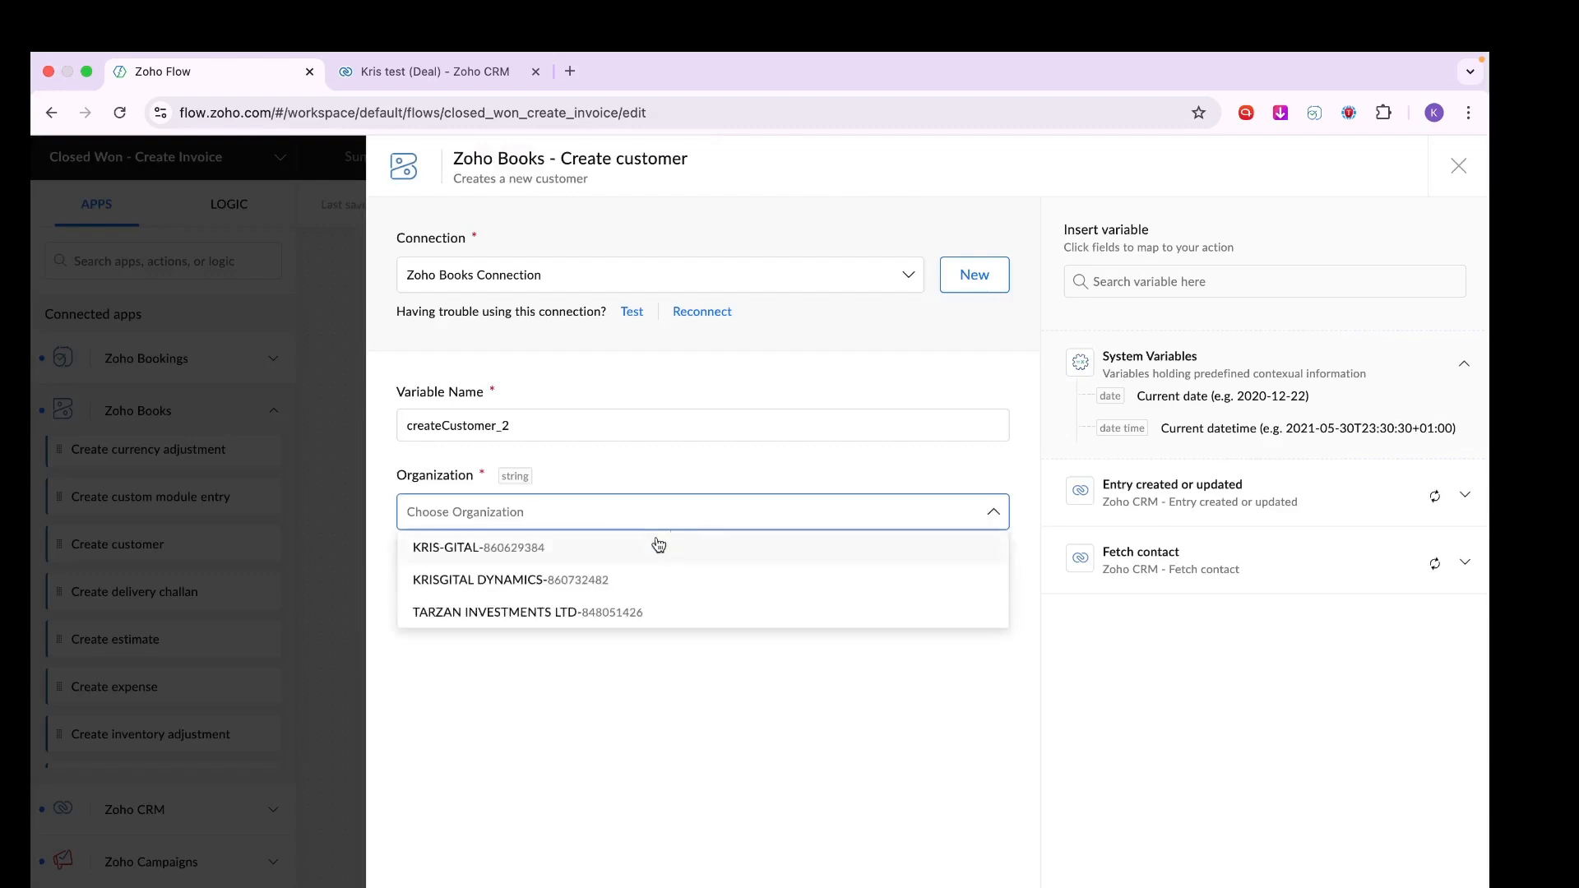
{"action": "left_click", "coordinate": [573, 94]}
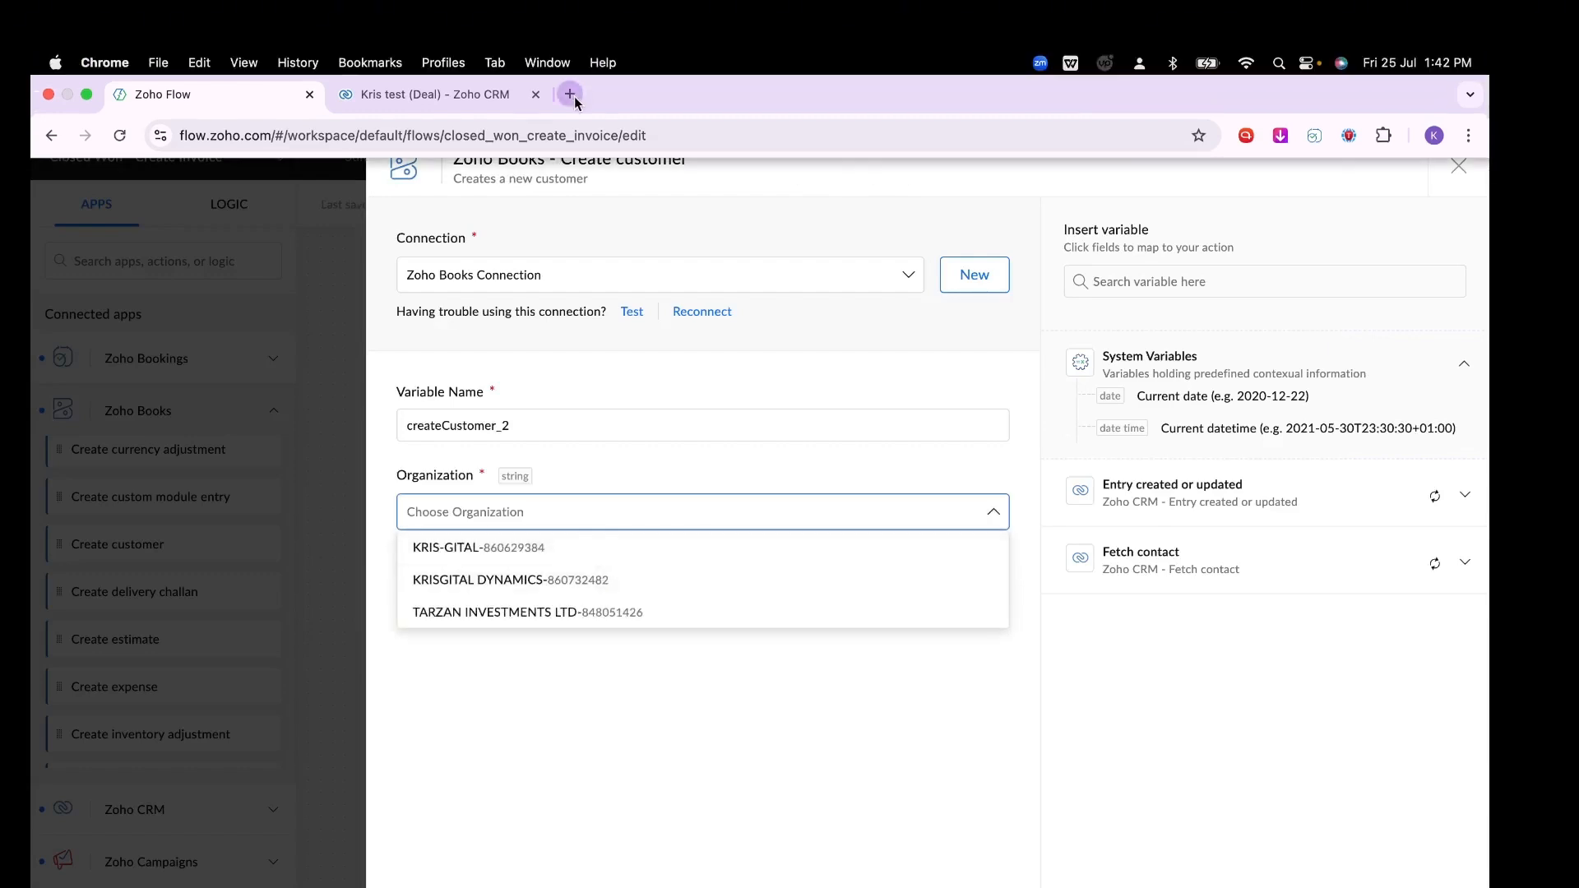
{"action": "type", "text": "book"}
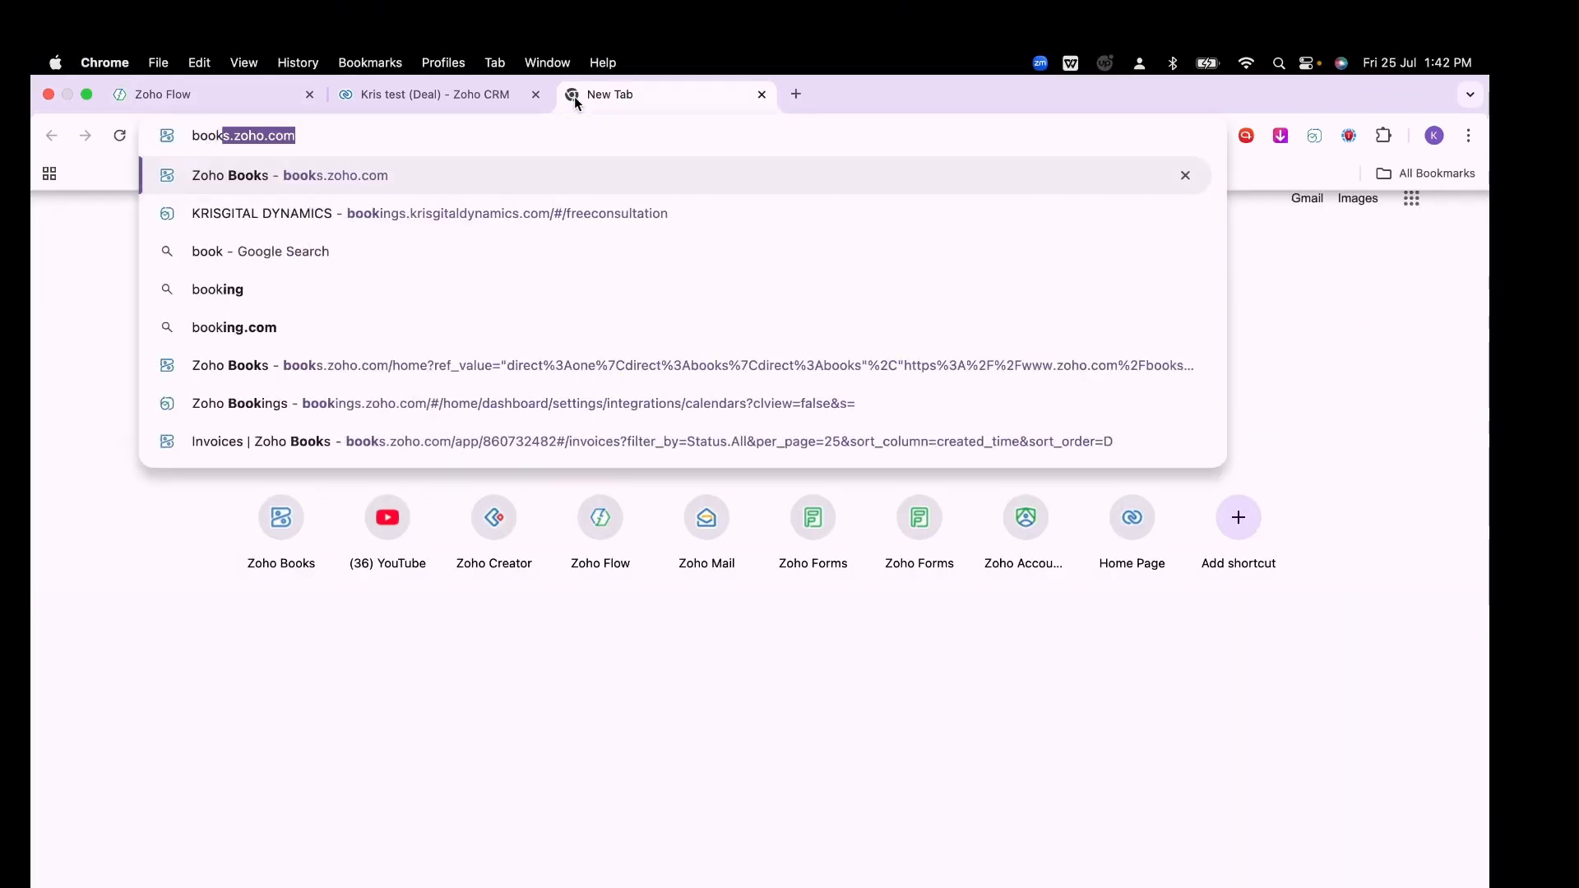
{"action": "key", "text": "Return"}
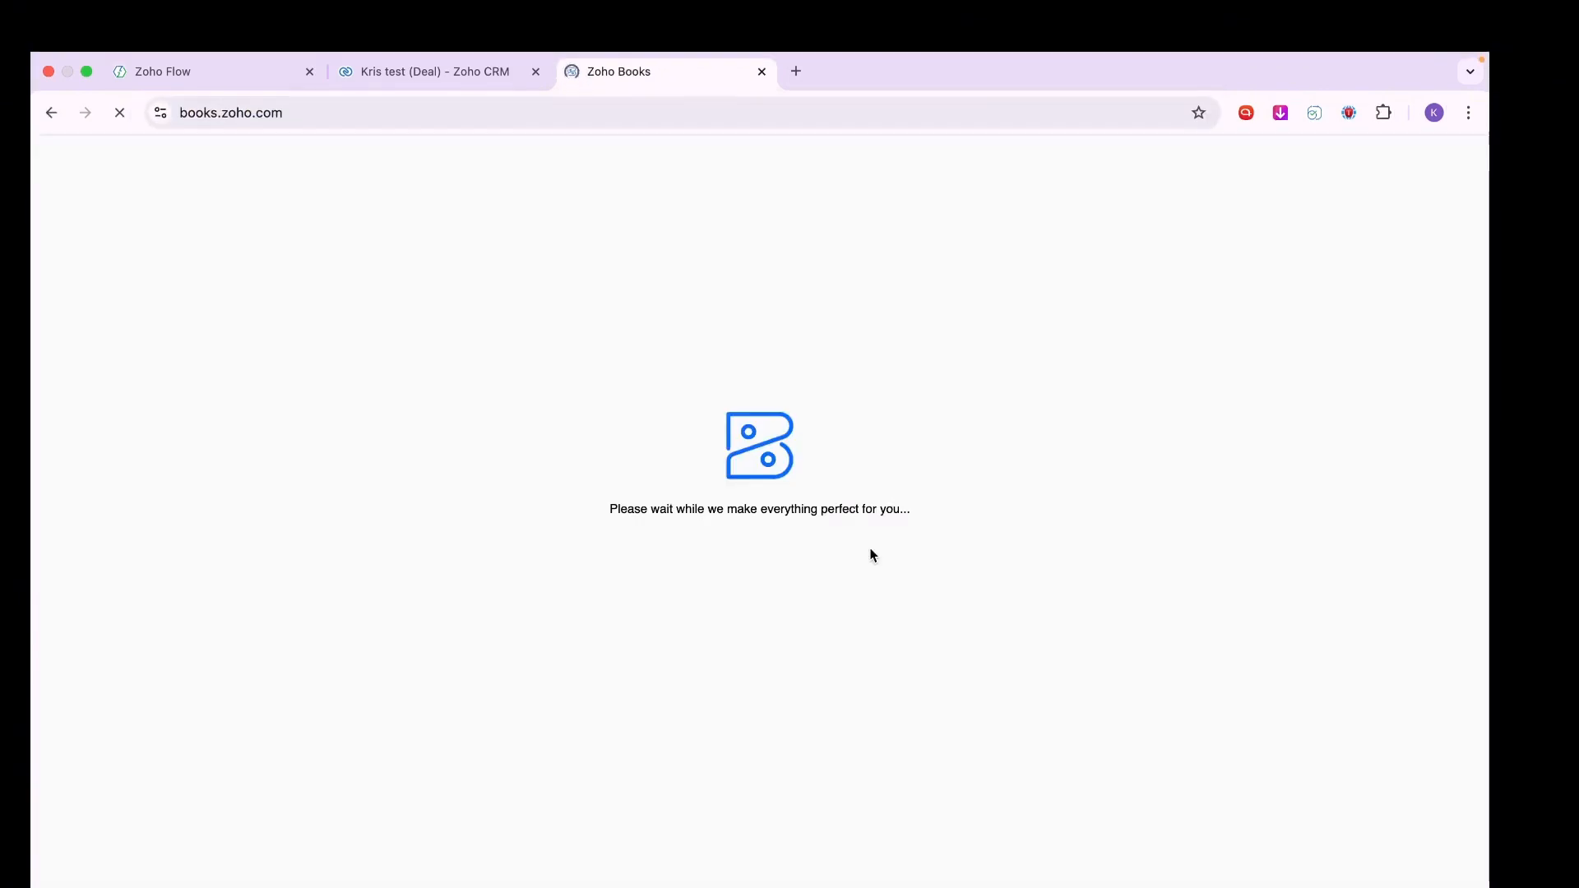
{"action": "left_click", "coordinate": [394, 71]}
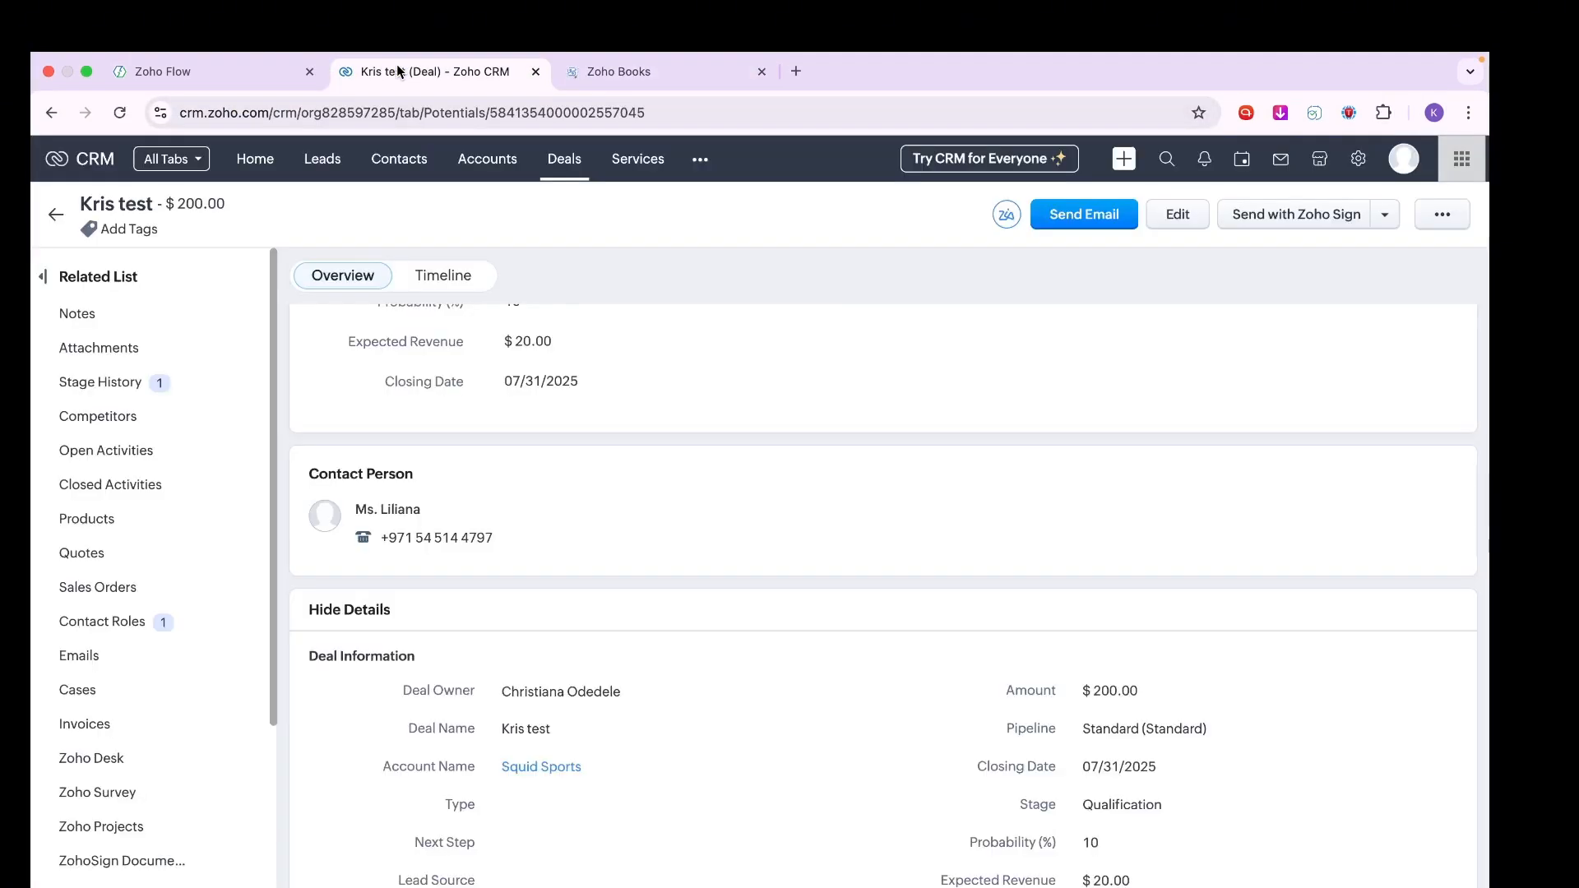
{"action": "left_click", "coordinate": [181, 72]}
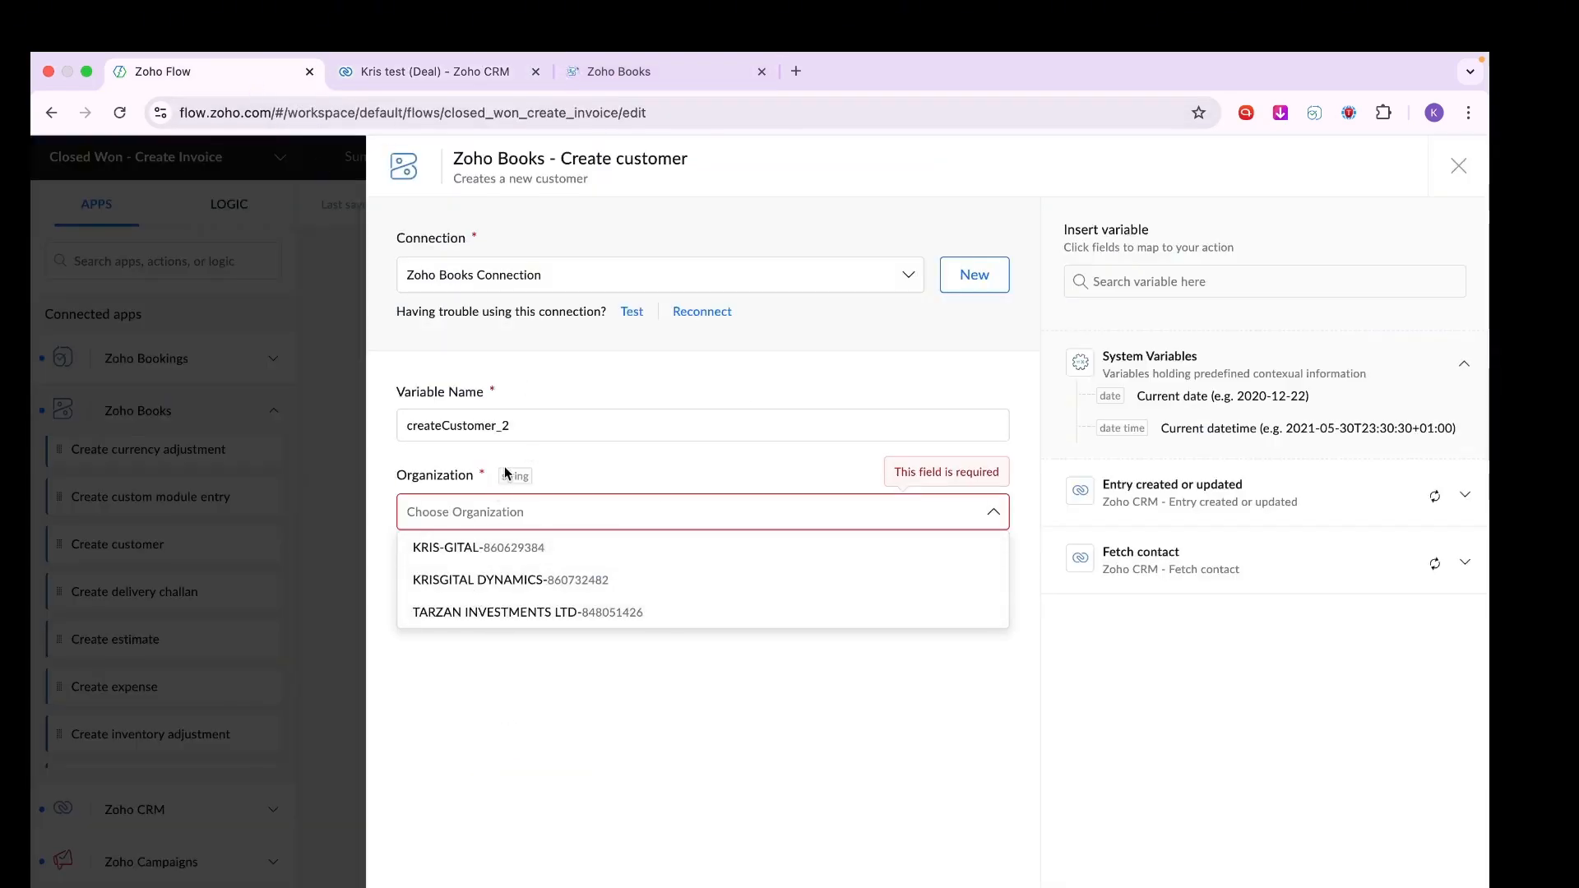
{"action": "left_click", "coordinate": [662, 71]}
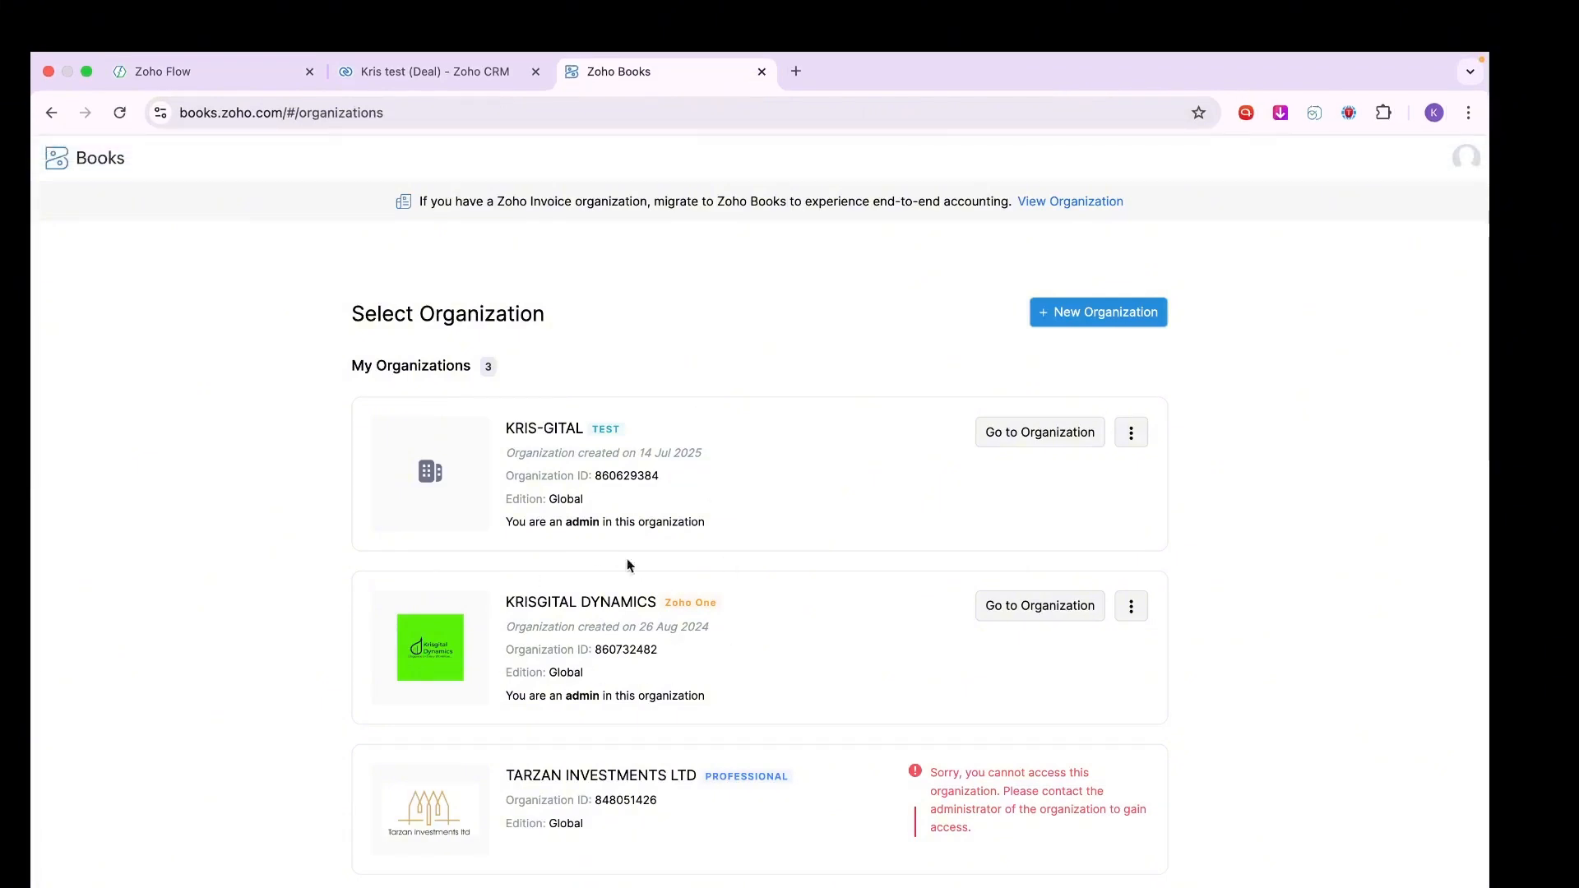
Switch back to Zoho Flow and set the Create customer action's Organization to KRISGITAL DYNAMICS, leaving the customer sub type unset.
{"action": "left_click", "coordinate": [235, 71]}
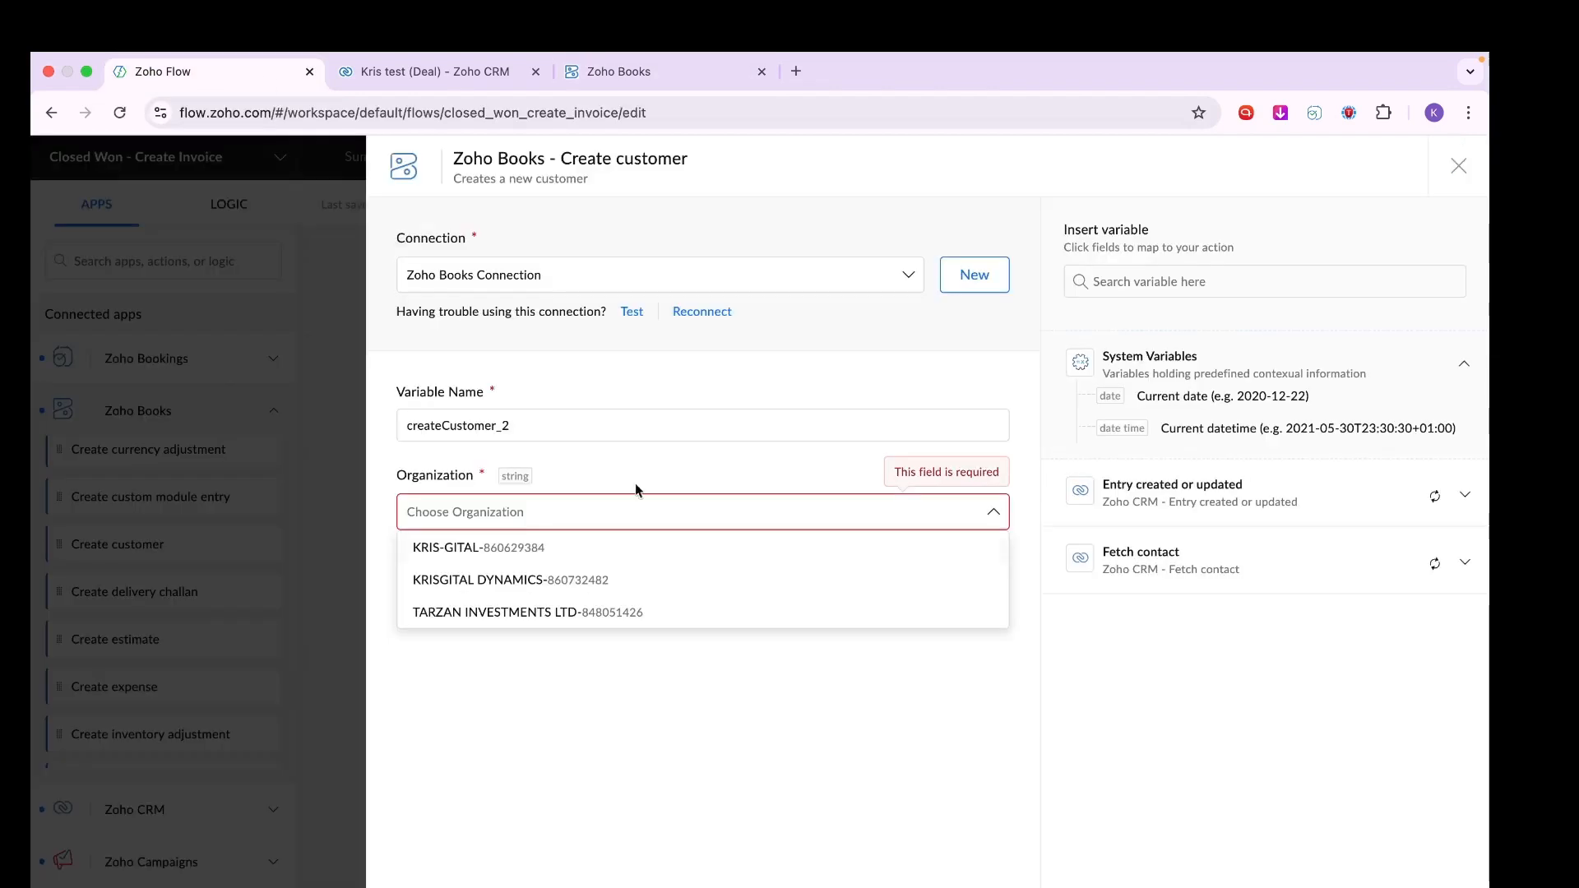
{"action": "left_click", "coordinate": [546, 579]}
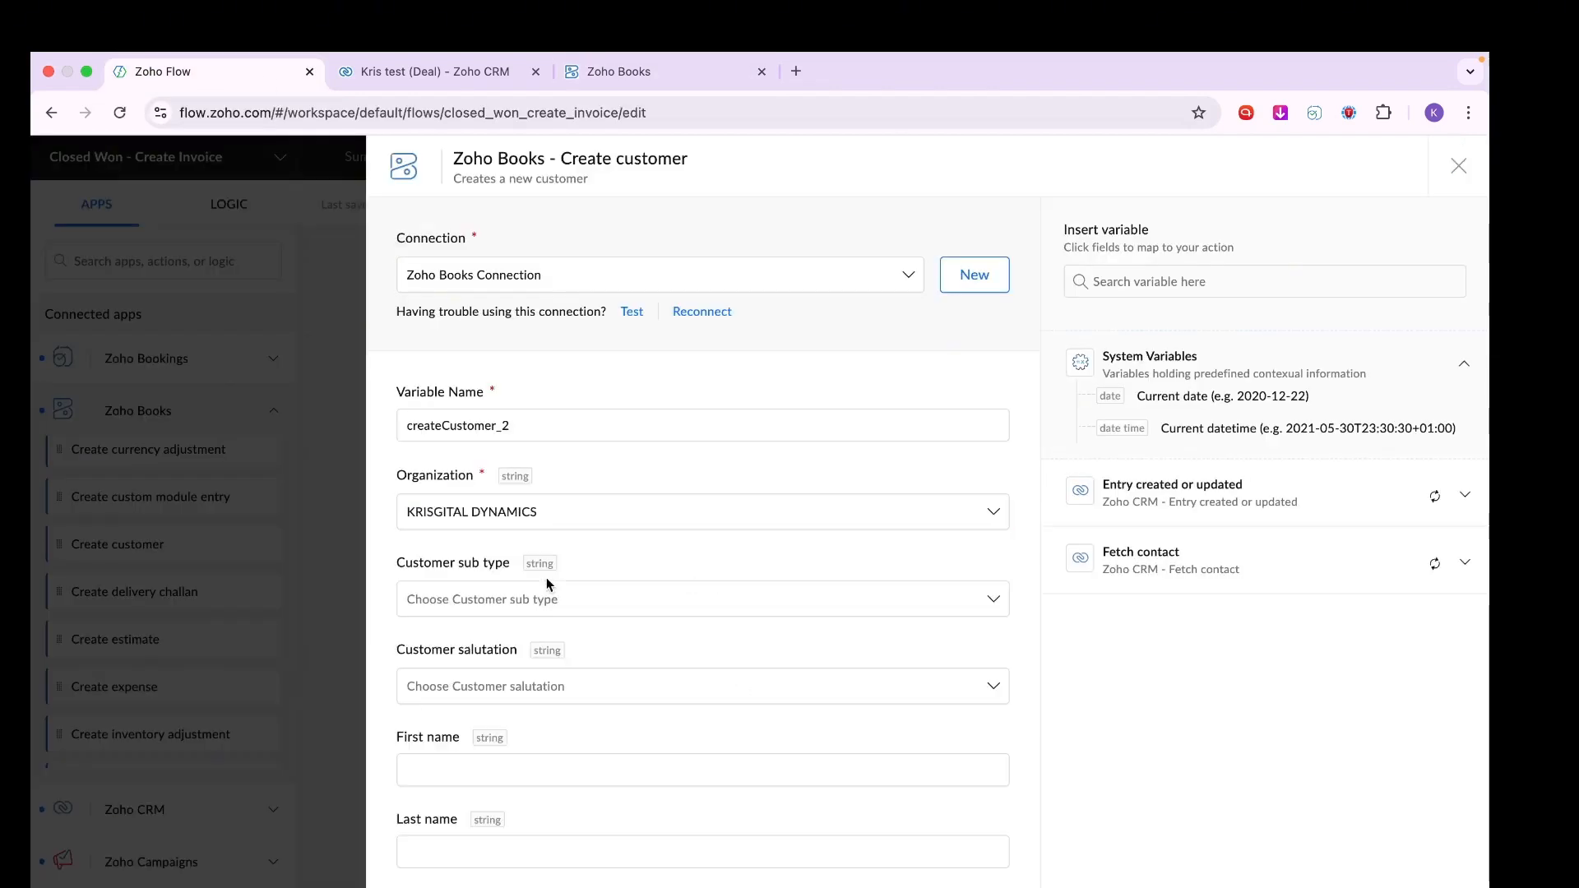
{"action": "left_click", "coordinate": [546, 601]}
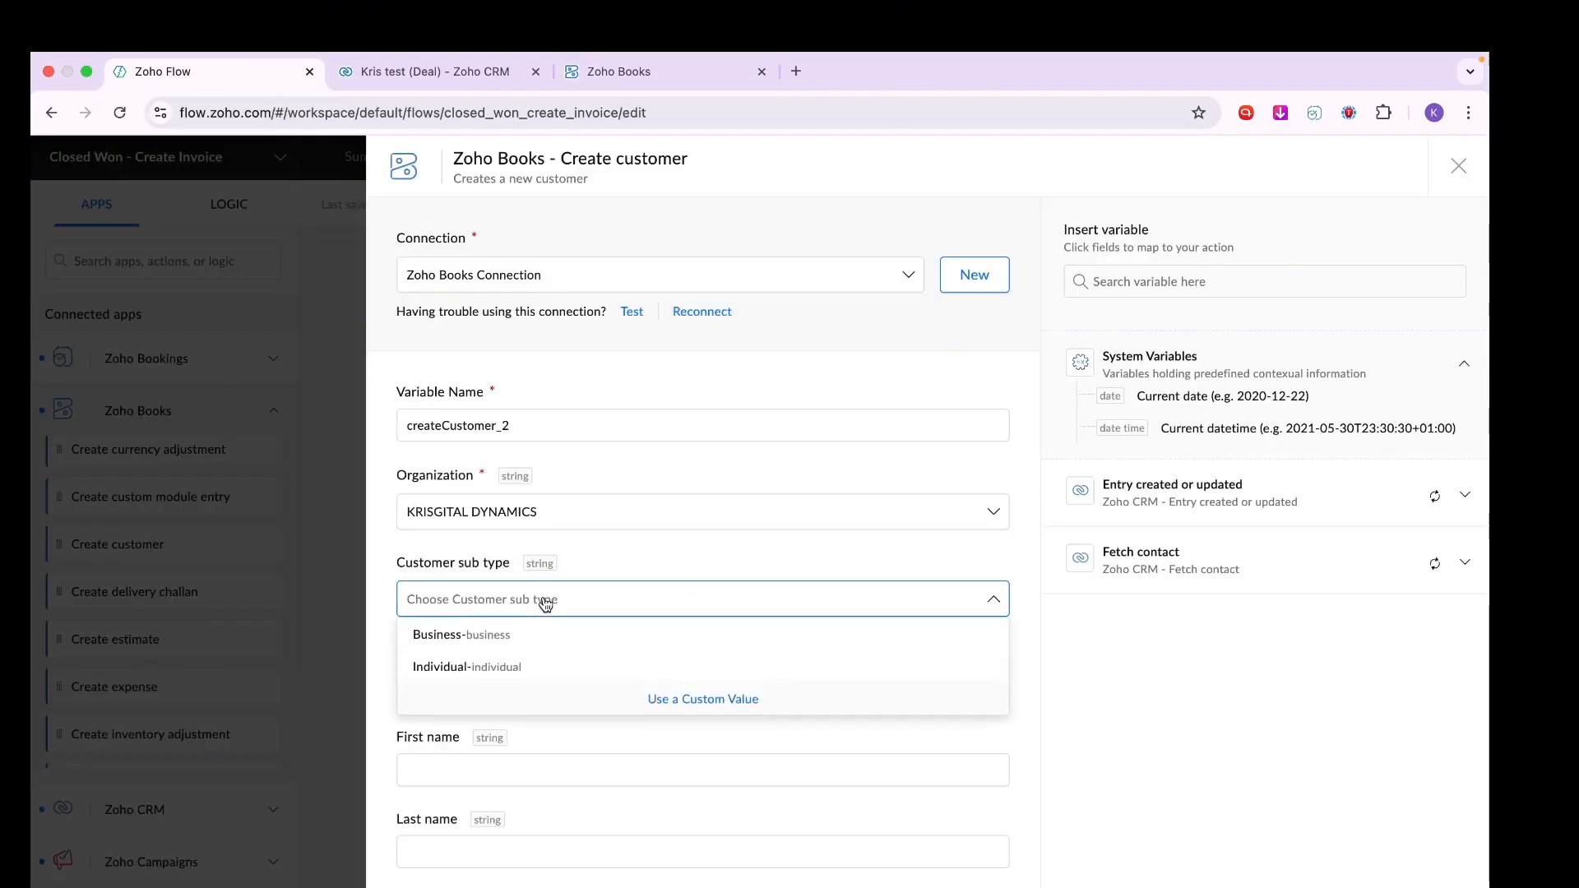
{"action": "left_click", "coordinate": [600, 551]}
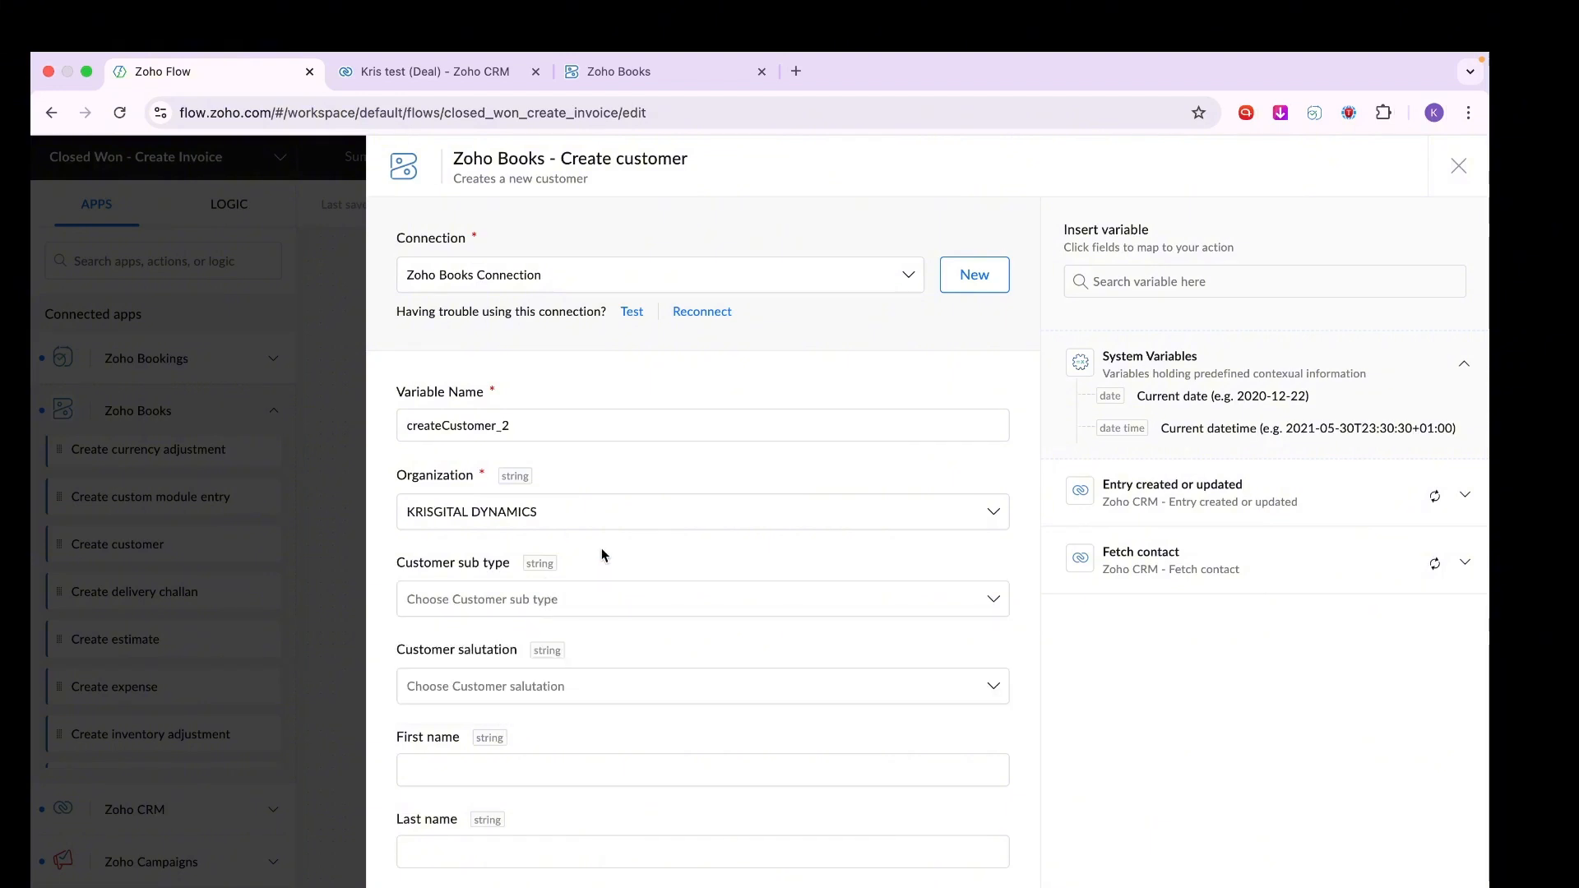
Map the customer's Display name to the Contact variable of the Entry created or updated trigger.
{"action": "scroll", "coordinate": [584, 631], "scroll_direction": "down", "scroll_amount": 1}
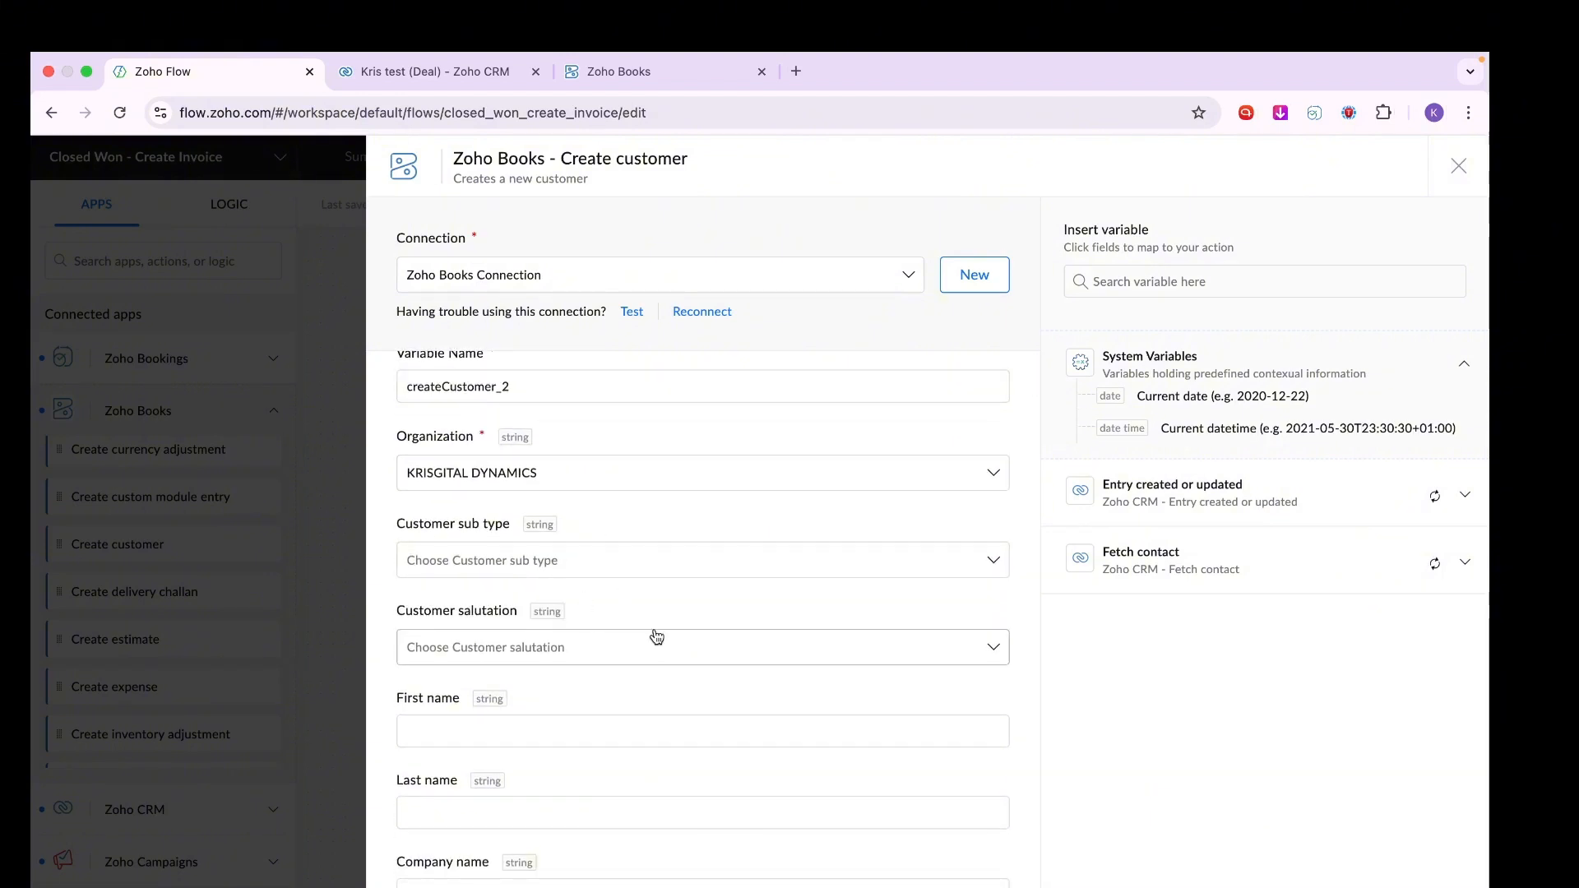
{"action": "scroll", "coordinate": [656, 638], "scroll_direction": "down", "scroll_amount": 1}
{"action": "scroll", "coordinate": [655, 636], "scroll_direction": "down", "scroll_amount": 5}
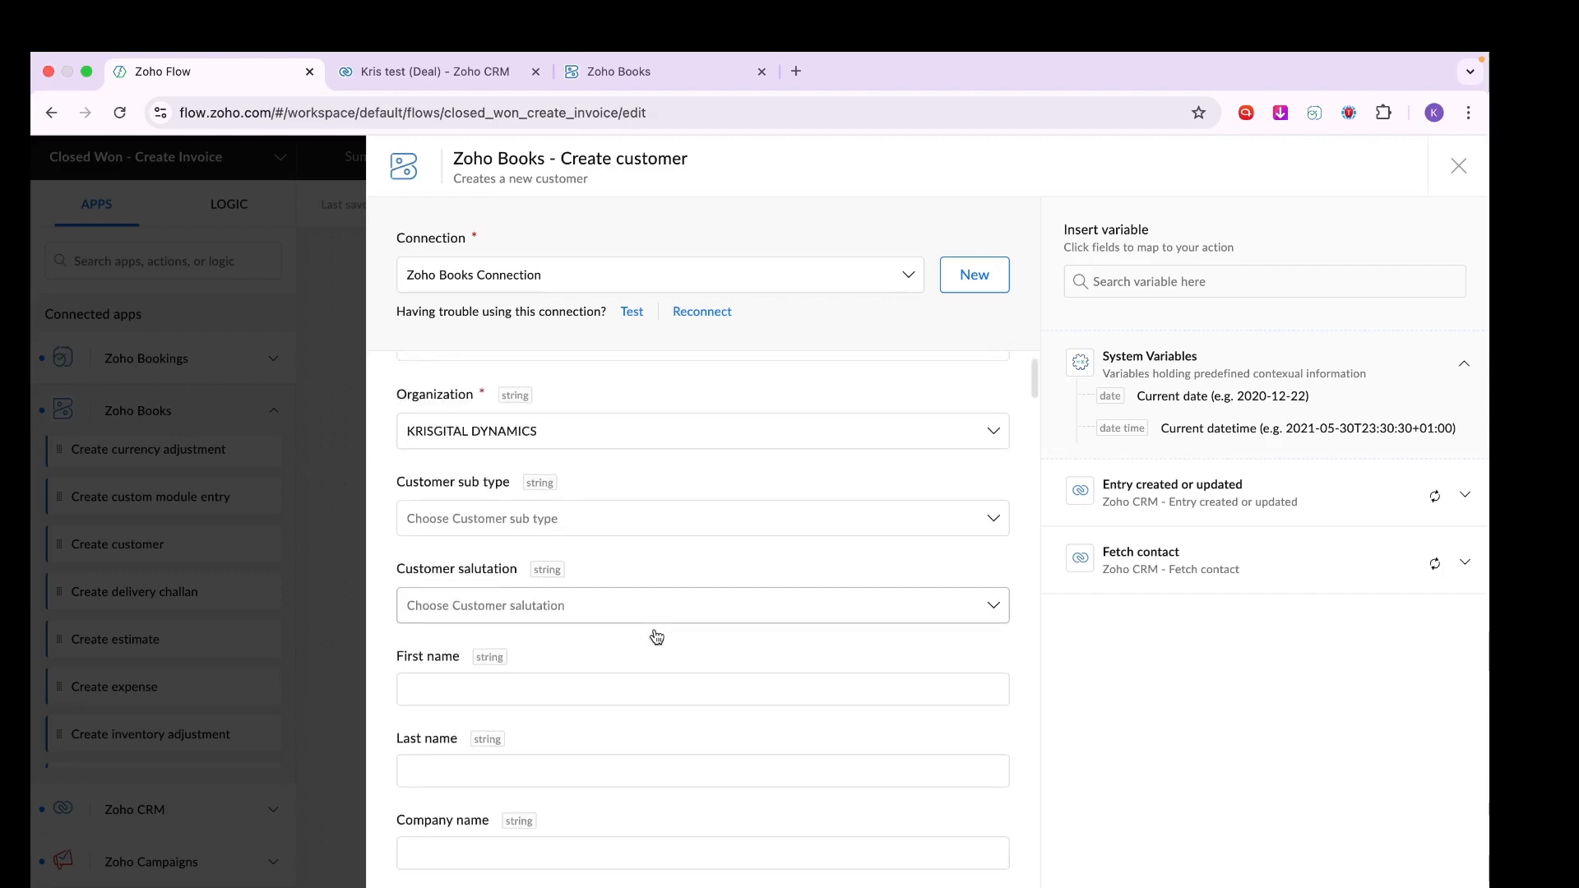
{"action": "left_click", "coordinate": [607, 679]}
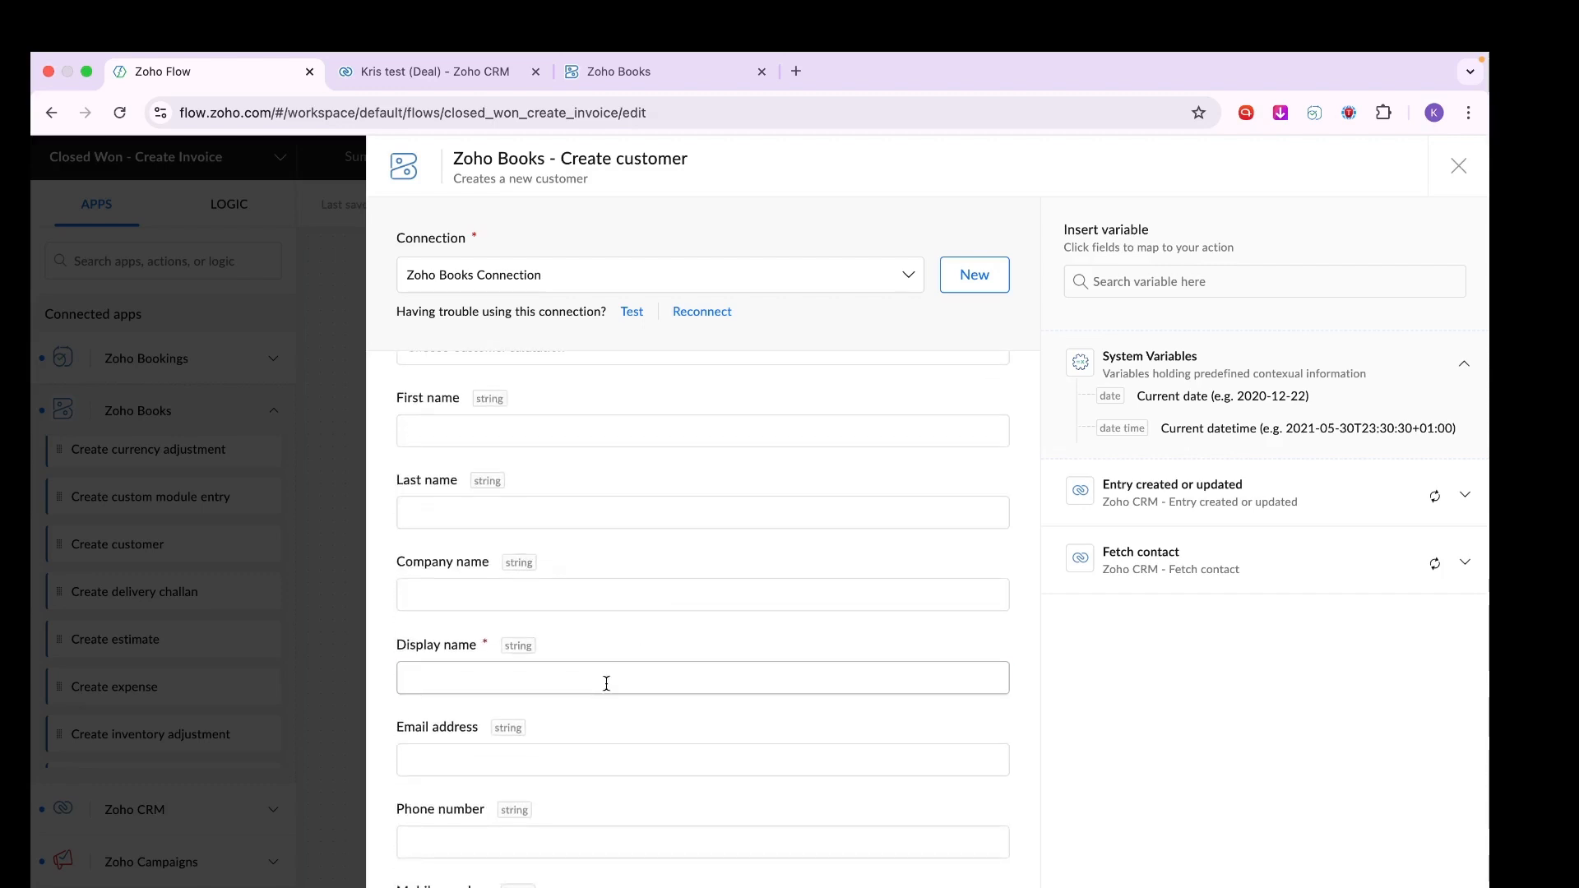
{"action": "left_click", "coordinate": [1160, 560]}
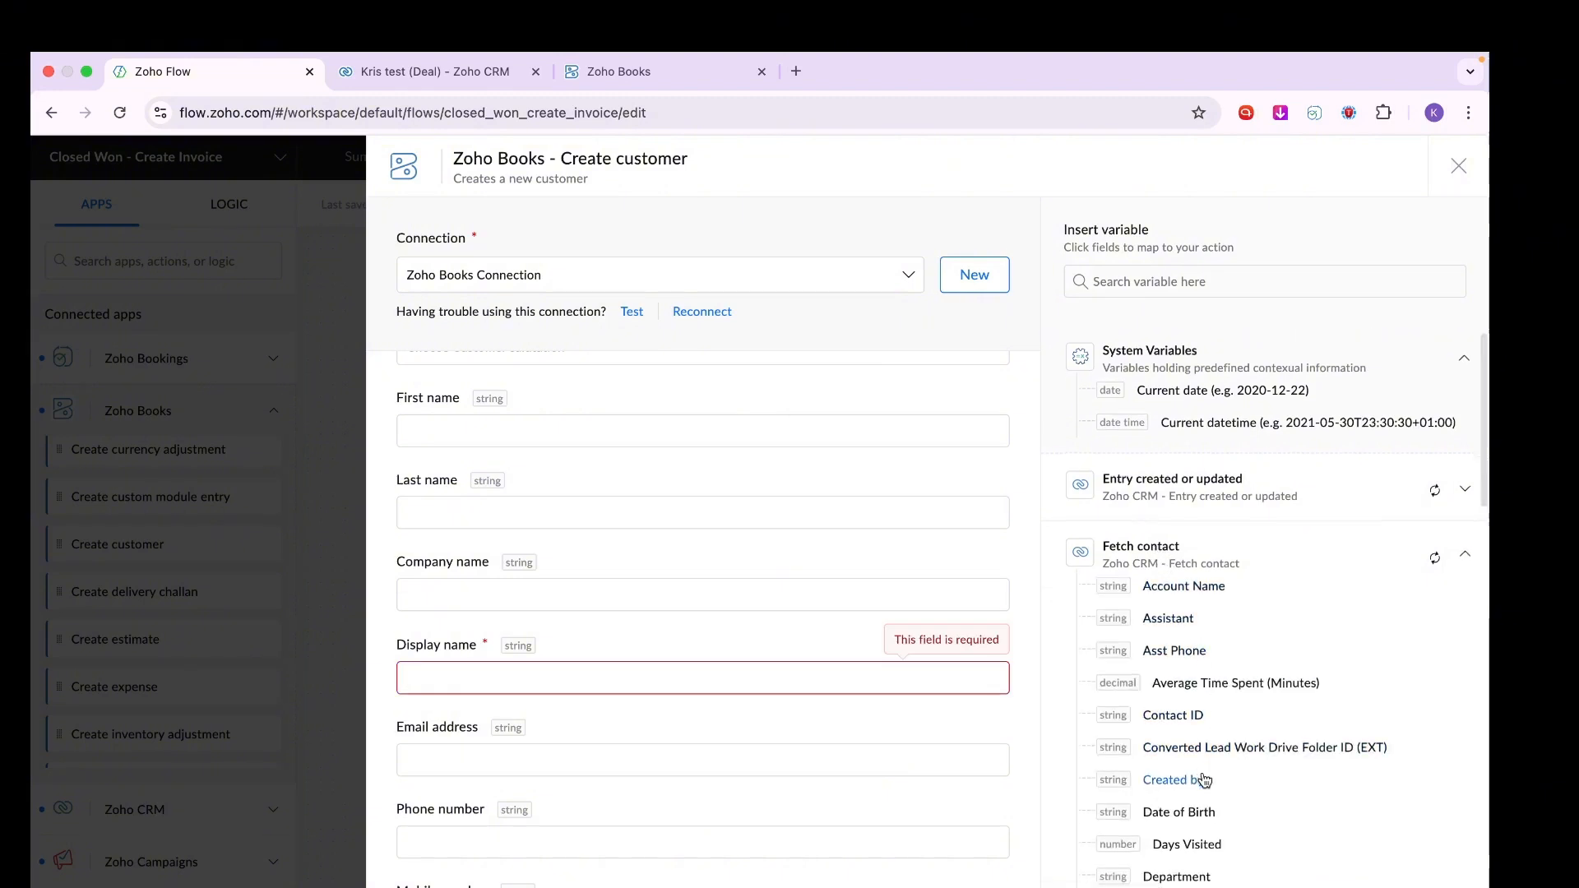
{"action": "scroll", "coordinate": [1206, 781], "scroll_direction": "down", "scroll_amount": 3}
{"action": "scroll", "coordinate": [1199, 732], "scroll_direction": "up", "scroll_amount": 3}
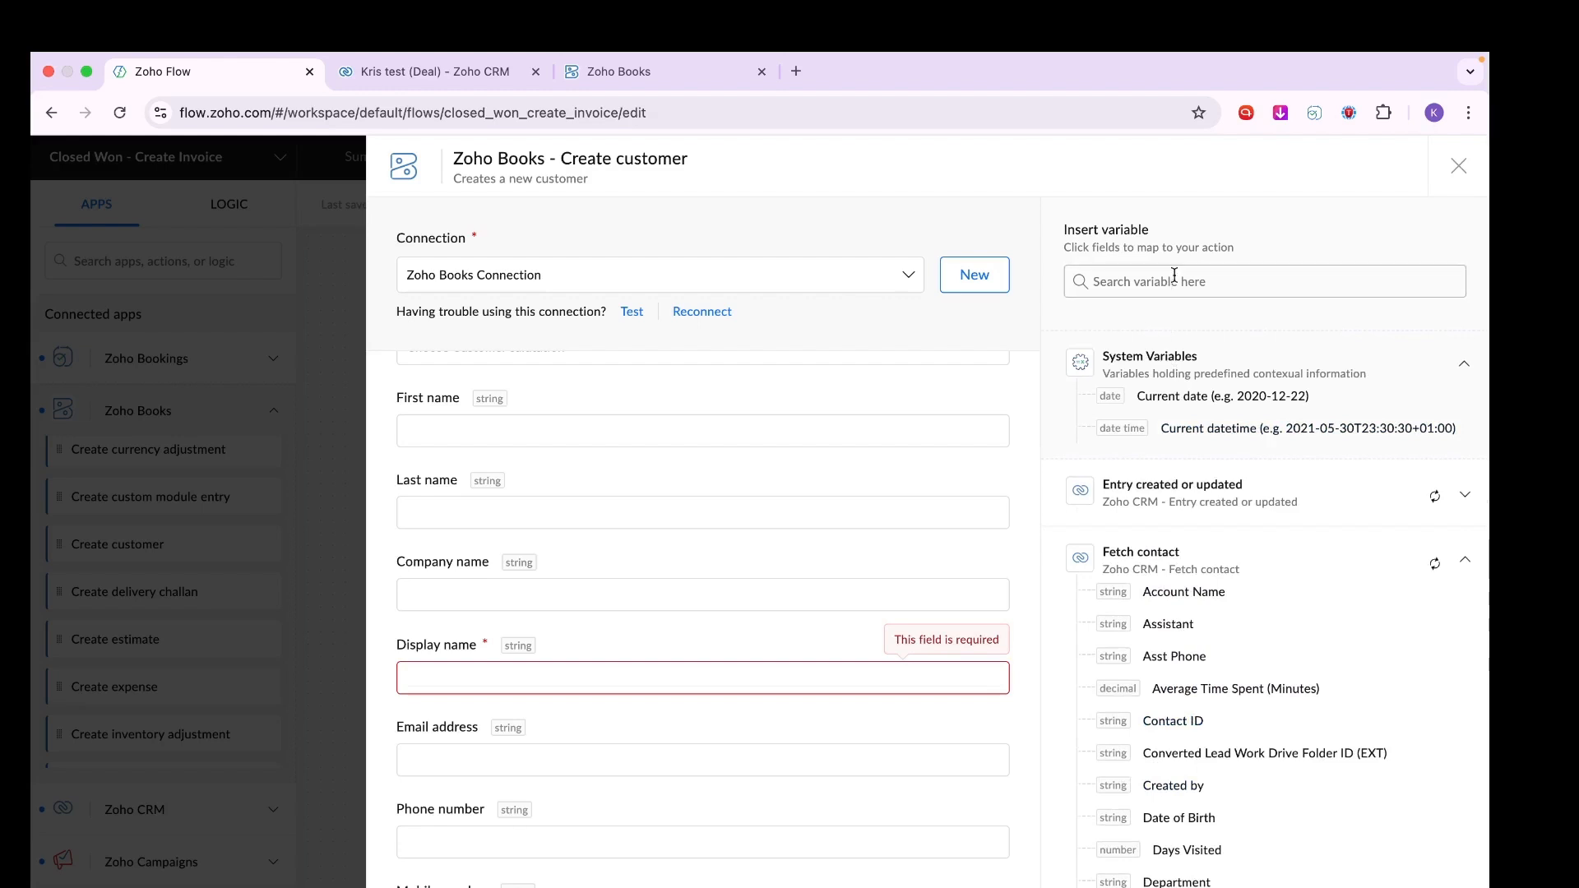
{"action": "left_click", "coordinate": [1123, 283]}
{"action": "type", "text": "contact"}
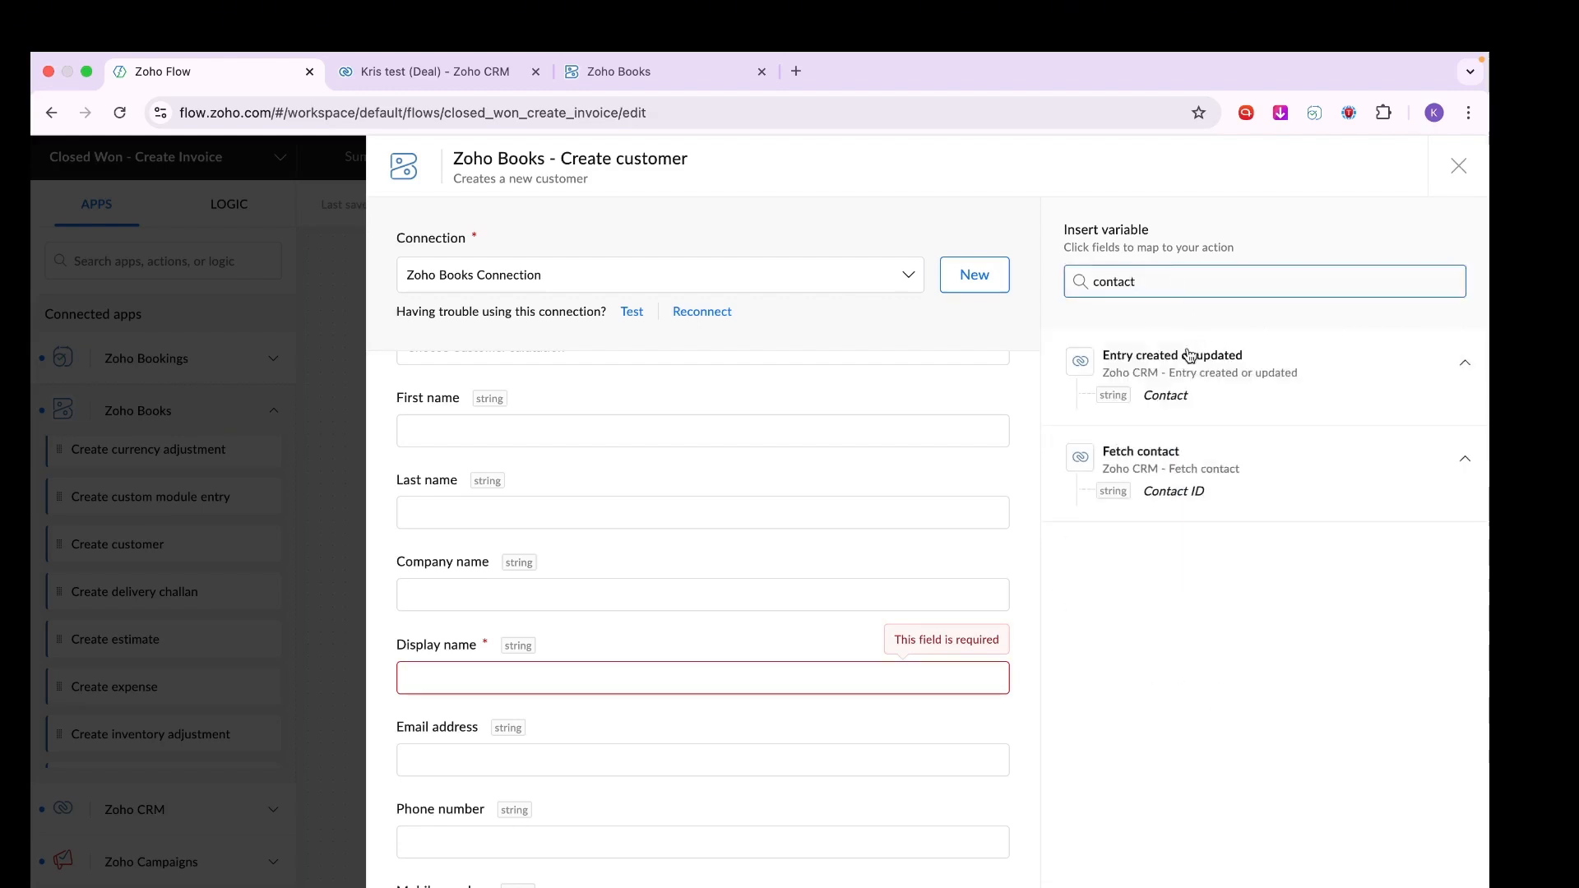
{"action": "left_click", "coordinate": [1163, 396]}
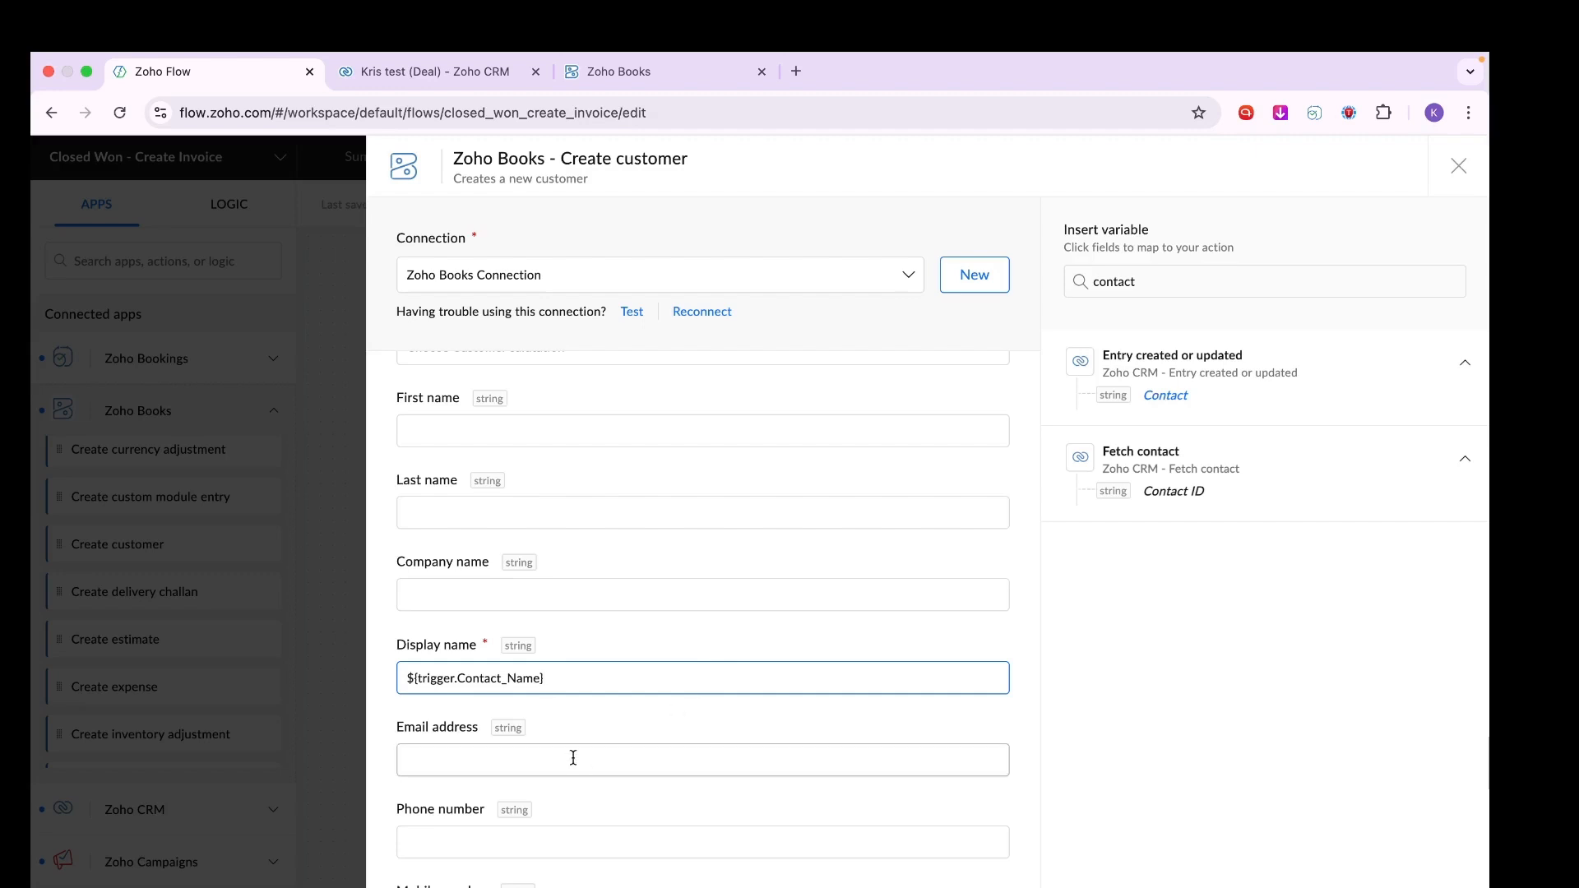
Map the customer's Email address to the Email variable from the Fetch contact action.
{"action": "left_click", "coordinate": [573, 758]}
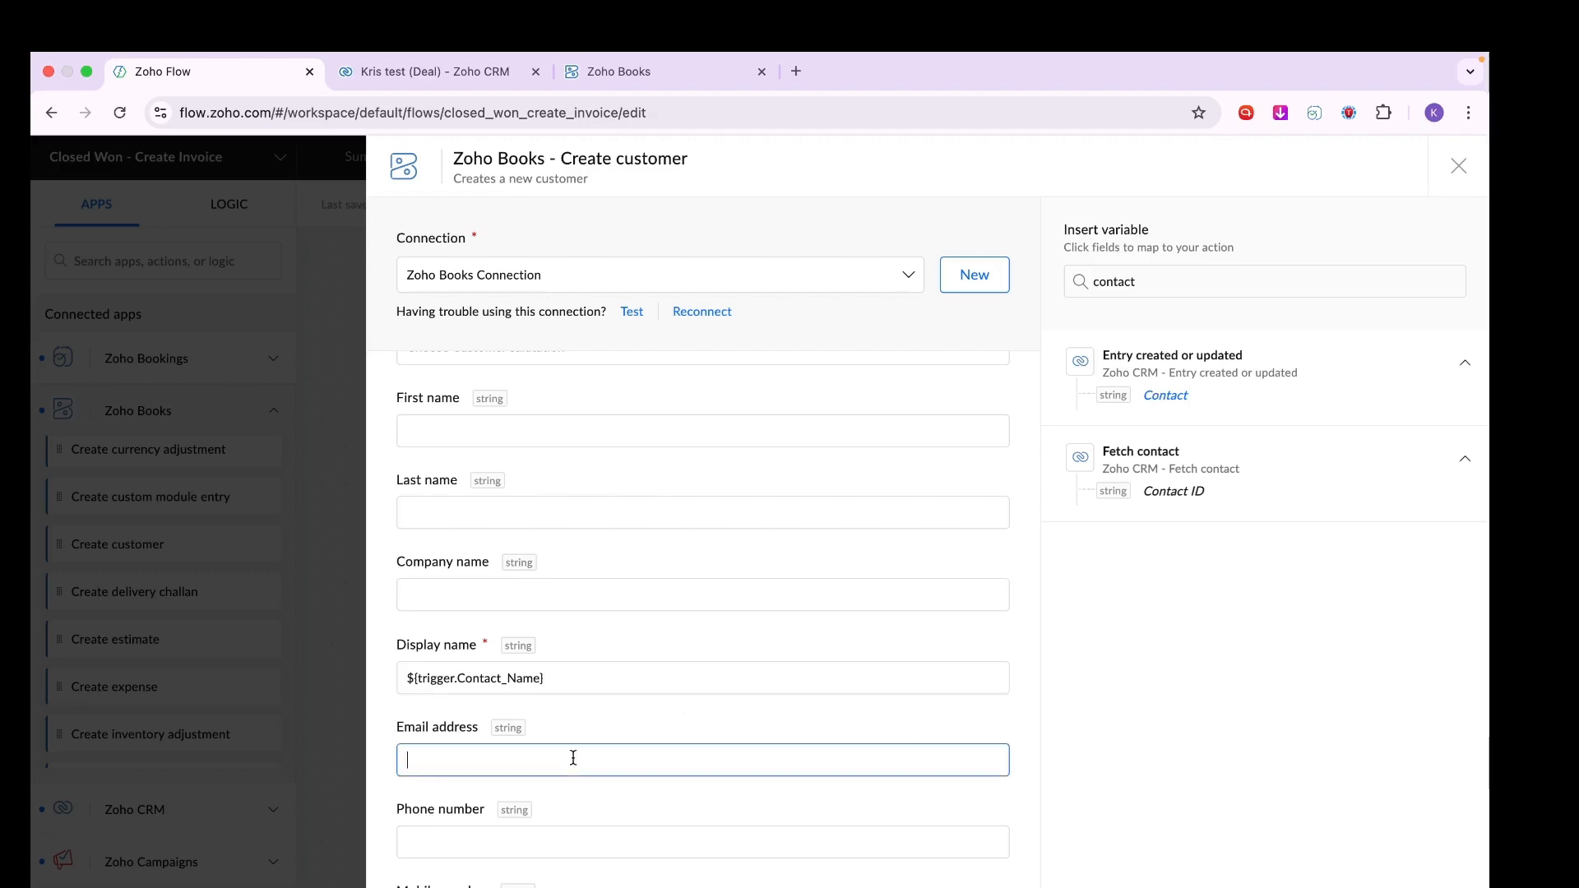
{"action": "left_click", "coordinate": [1142, 278]}
{"action": "key", "text": "BackSpace"}
{"action": "key", "text": "BackSpace"}
{"action": "key", "text": "BackSpace"}
{"action": "key", "text": "BackSpace"}
{"action": "key", "text": "BackSpace"}
{"action": "key", "text": "BackSpace"}
{"action": "key", "text": "BackSpace"}
{"action": "type", "text": "emai"}
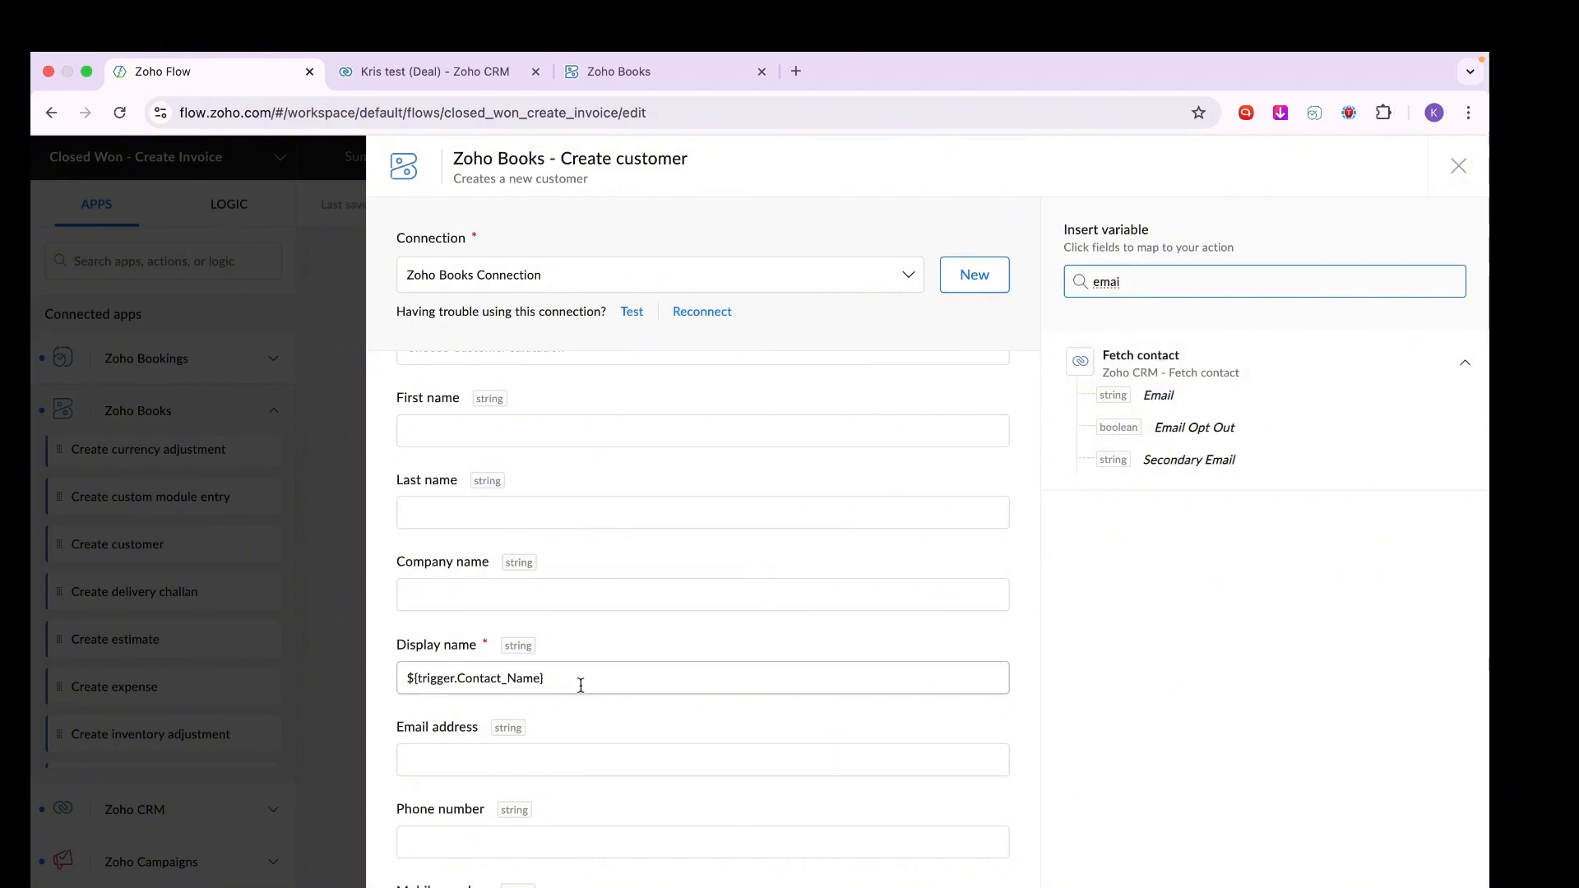
{"action": "left_click", "coordinate": [538, 753]}
{"action": "left_click", "coordinate": [1160, 400]}
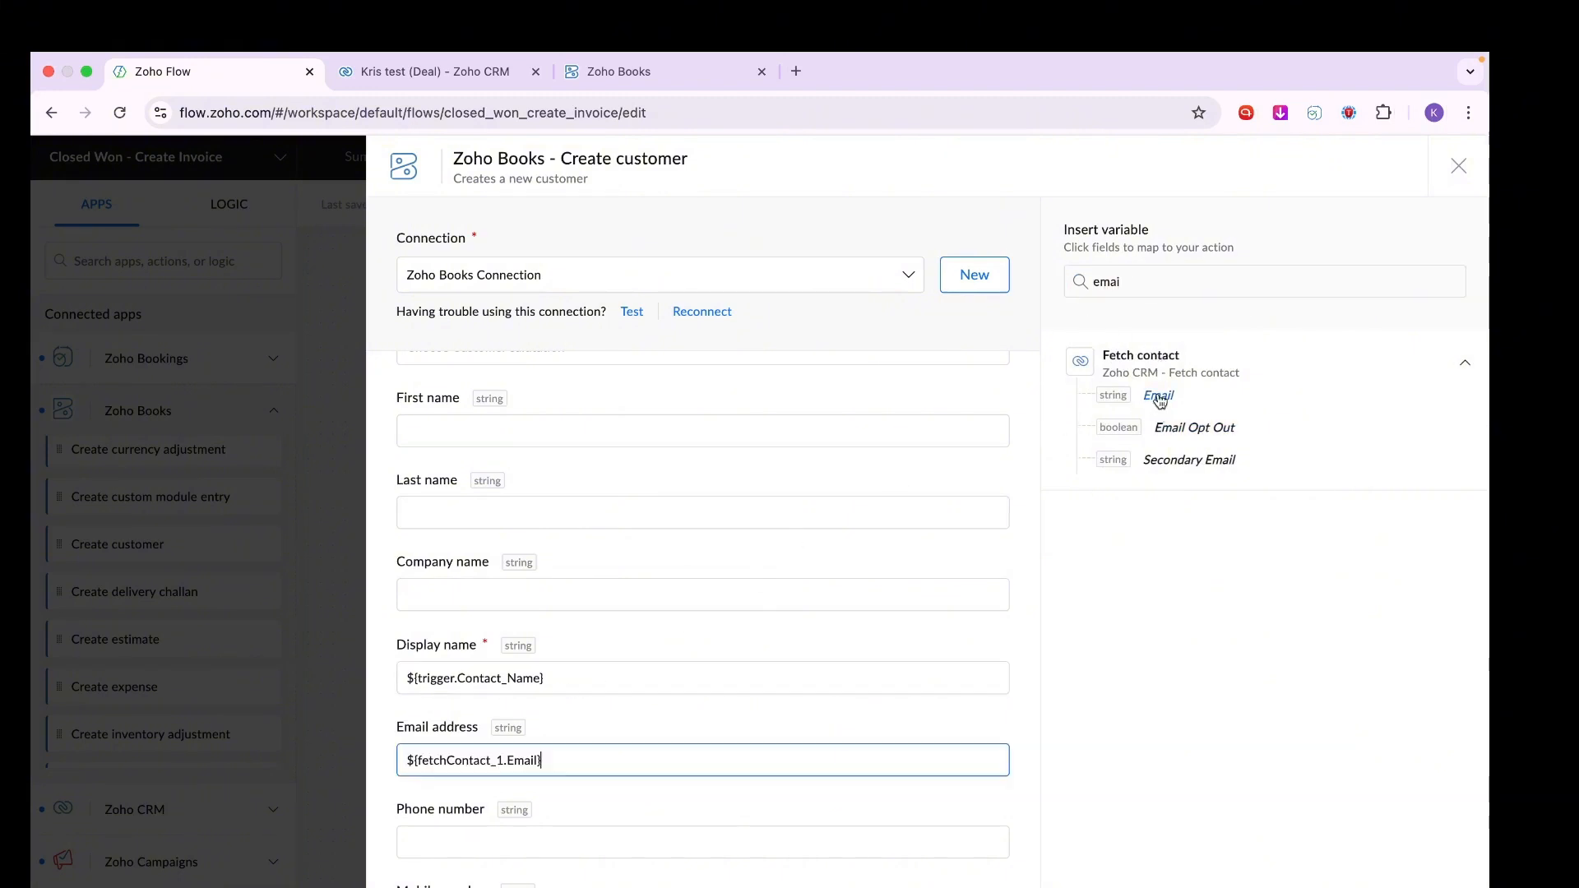
Map the customer's Phone number to the Mobile variable from the Fetch contact action.
{"action": "left_click", "coordinate": [1168, 286]}
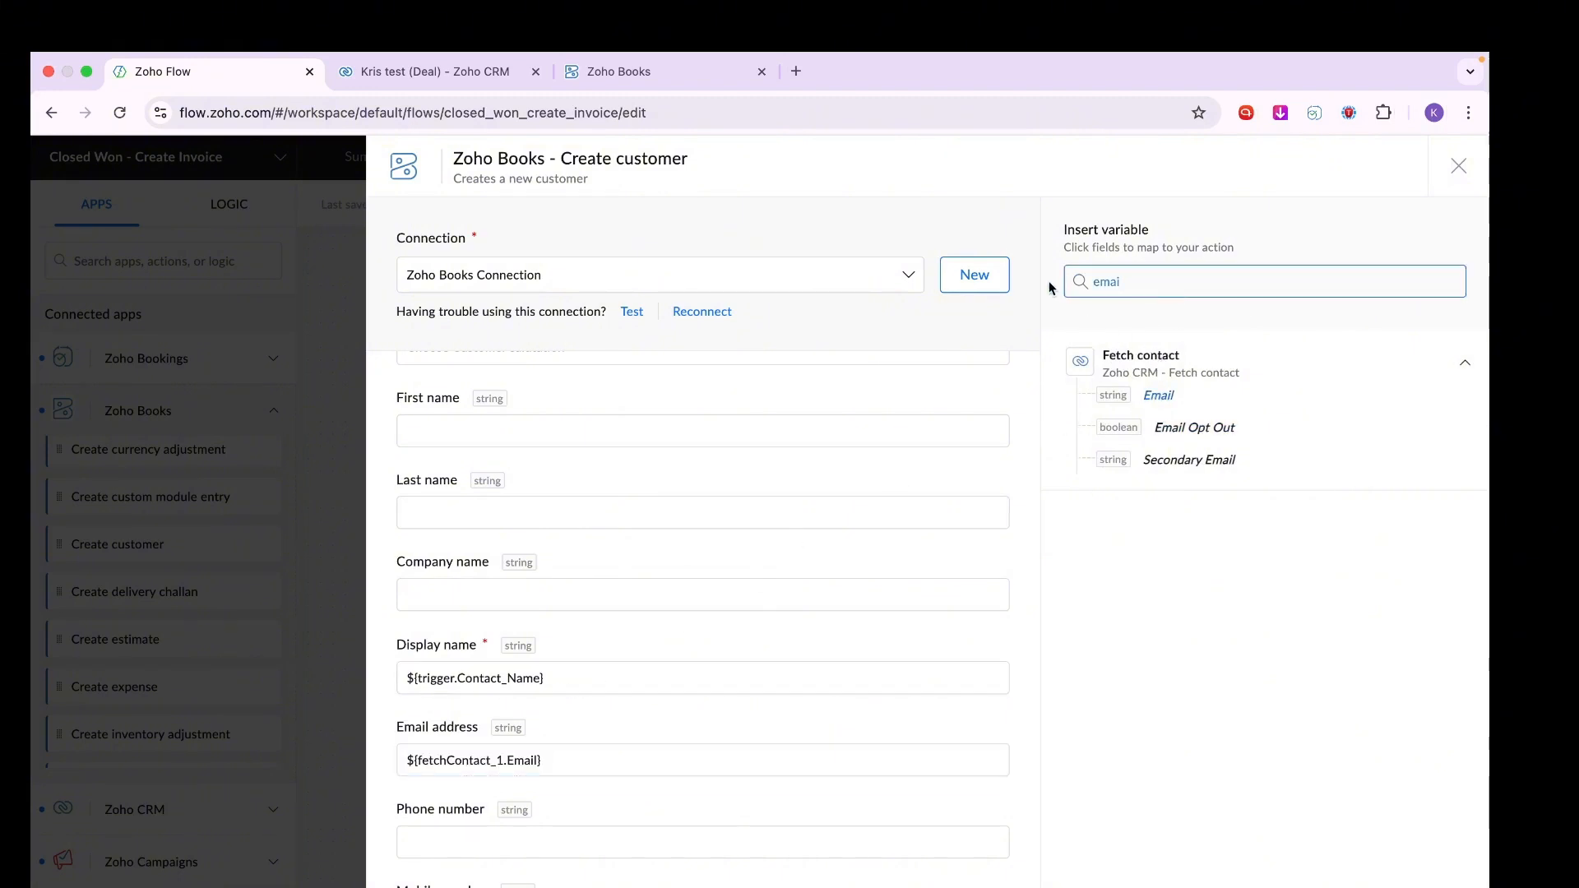
{"action": "key", "text": "BackSpace"}
{"action": "key", "text": "BackSpace"}
{"action": "key", "text": "BackSpace"}
{"action": "key", "text": "BackSpace"}
{"action": "type", "text": "phon"}
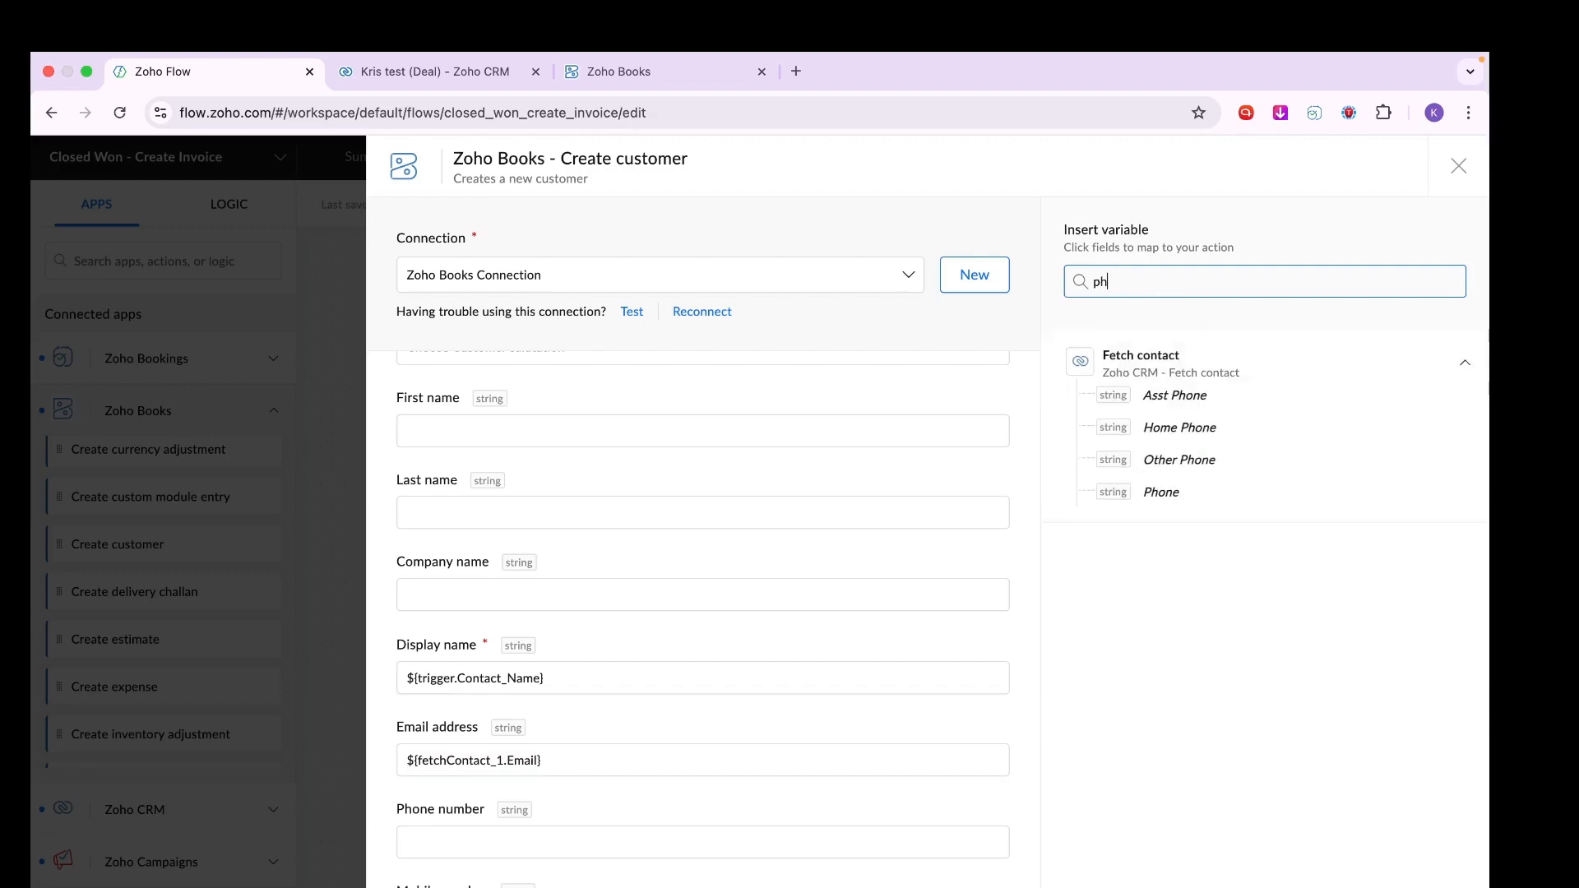
{"action": "left_click", "coordinate": [493, 841]}
{"action": "left_click", "coordinate": [1080, 284]}
{"action": "type", "text": "on"}
{"action": "key", "text": "BackSpace"}
{"action": "key", "text": "BackSpace"}
{"action": "key", "text": "BackSpace"}
{"action": "key", "text": "BackSpace"}
{"action": "type", "text": "mobil"}
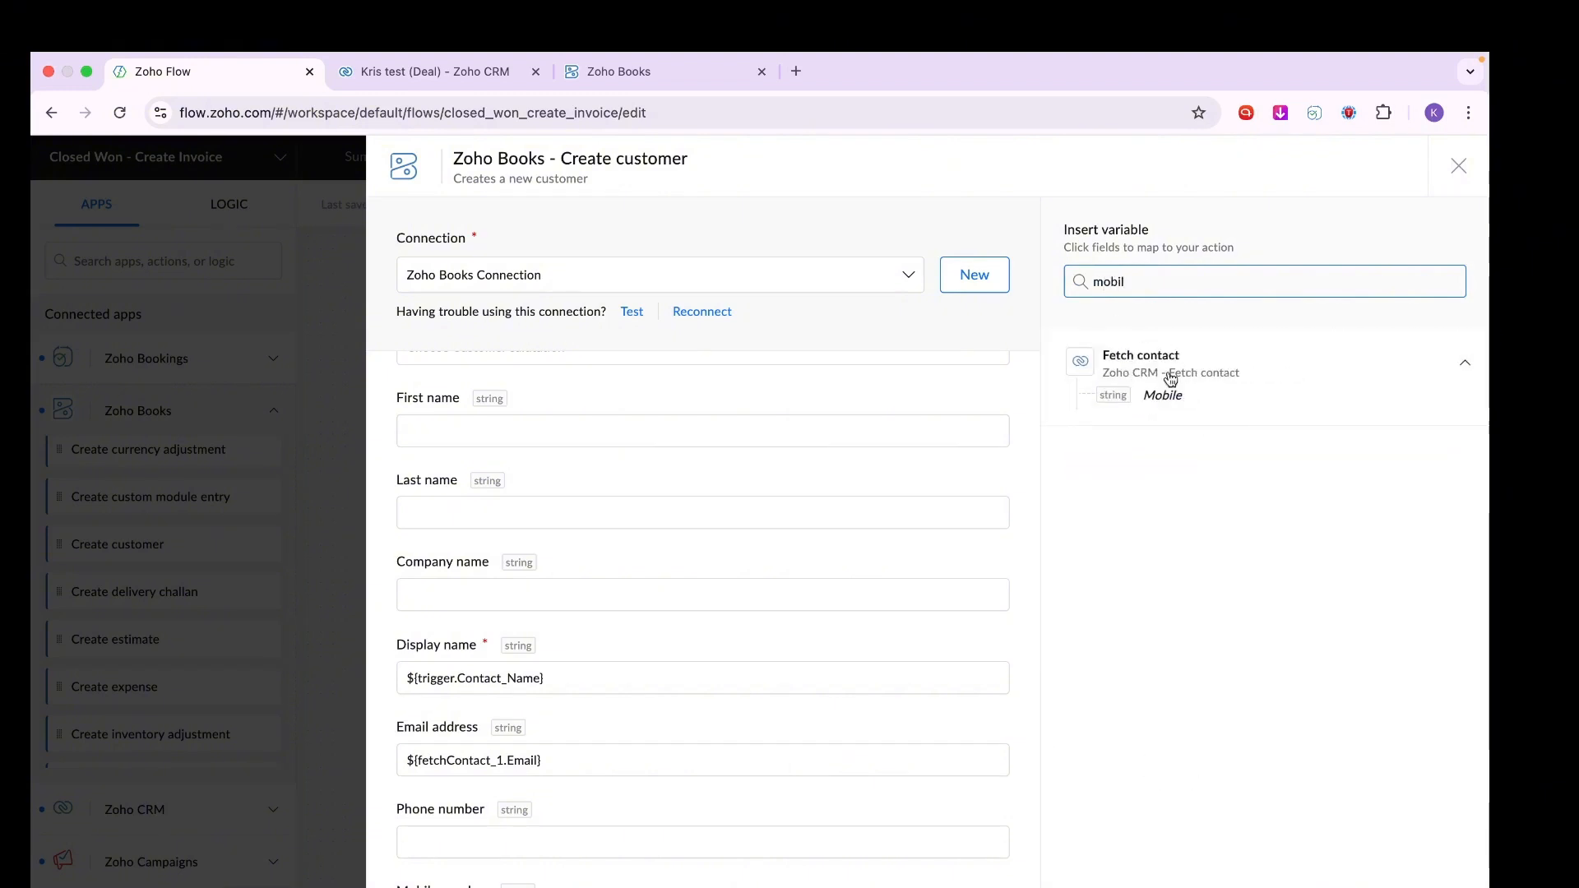
{"action": "left_click", "coordinate": [1162, 394]}
Examine the remaining optional Create customer fields, including billing address, tax, currency and payment terms.
{"action": "scroll", "coordinate": [844, 548], "scroll_direction": "down", "scroll_amount": 5}
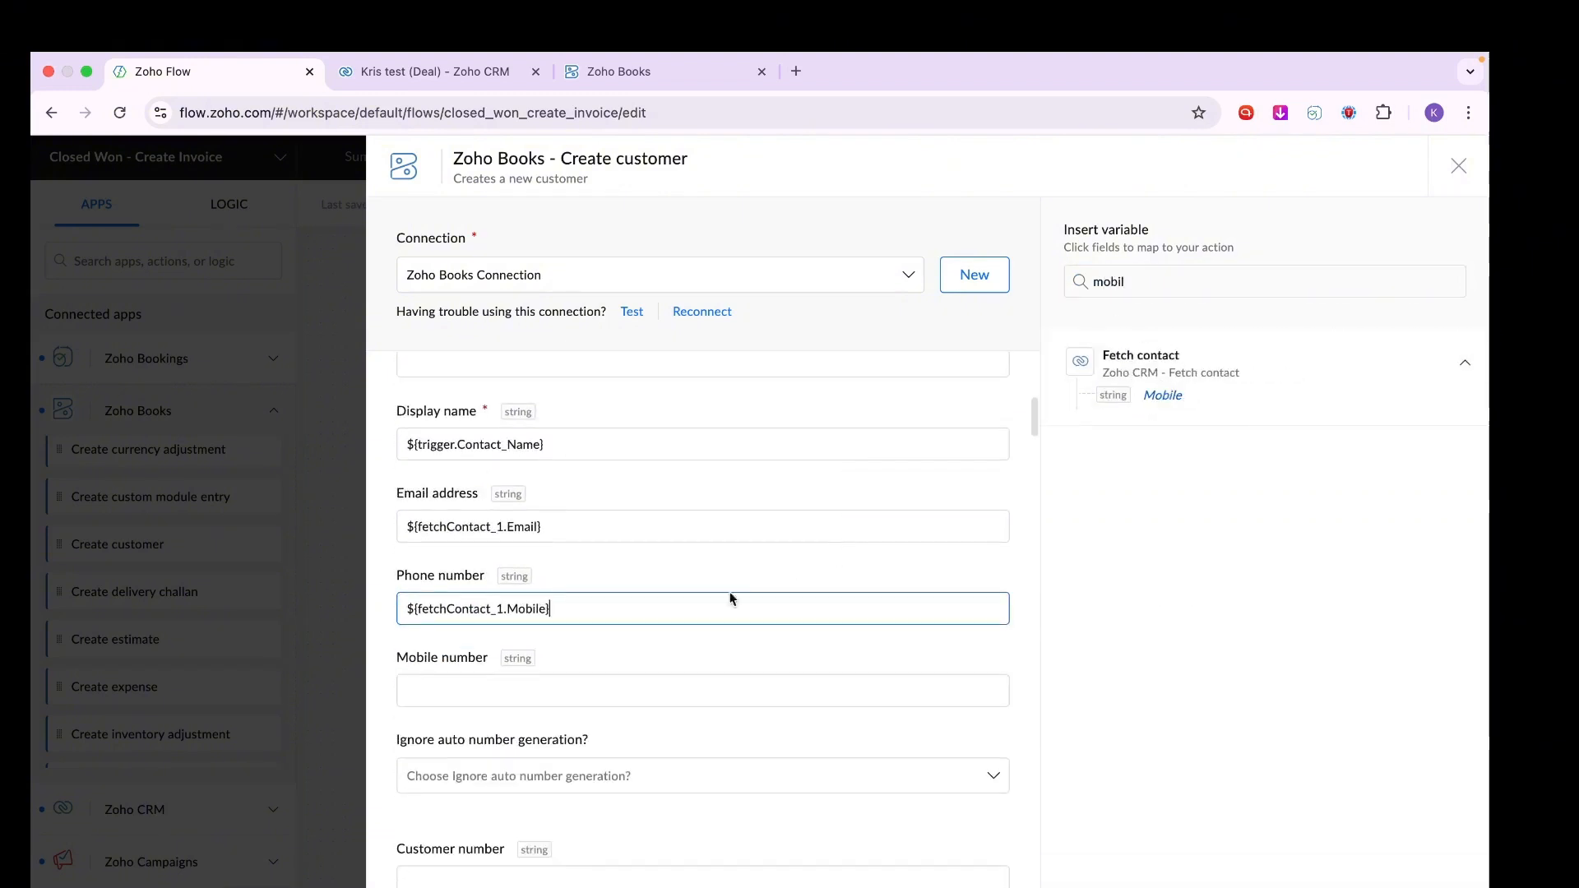
{"action": "scroll", "coordinate": [564, 697], "scroll_direction": "down", "scroll_amount": 10}
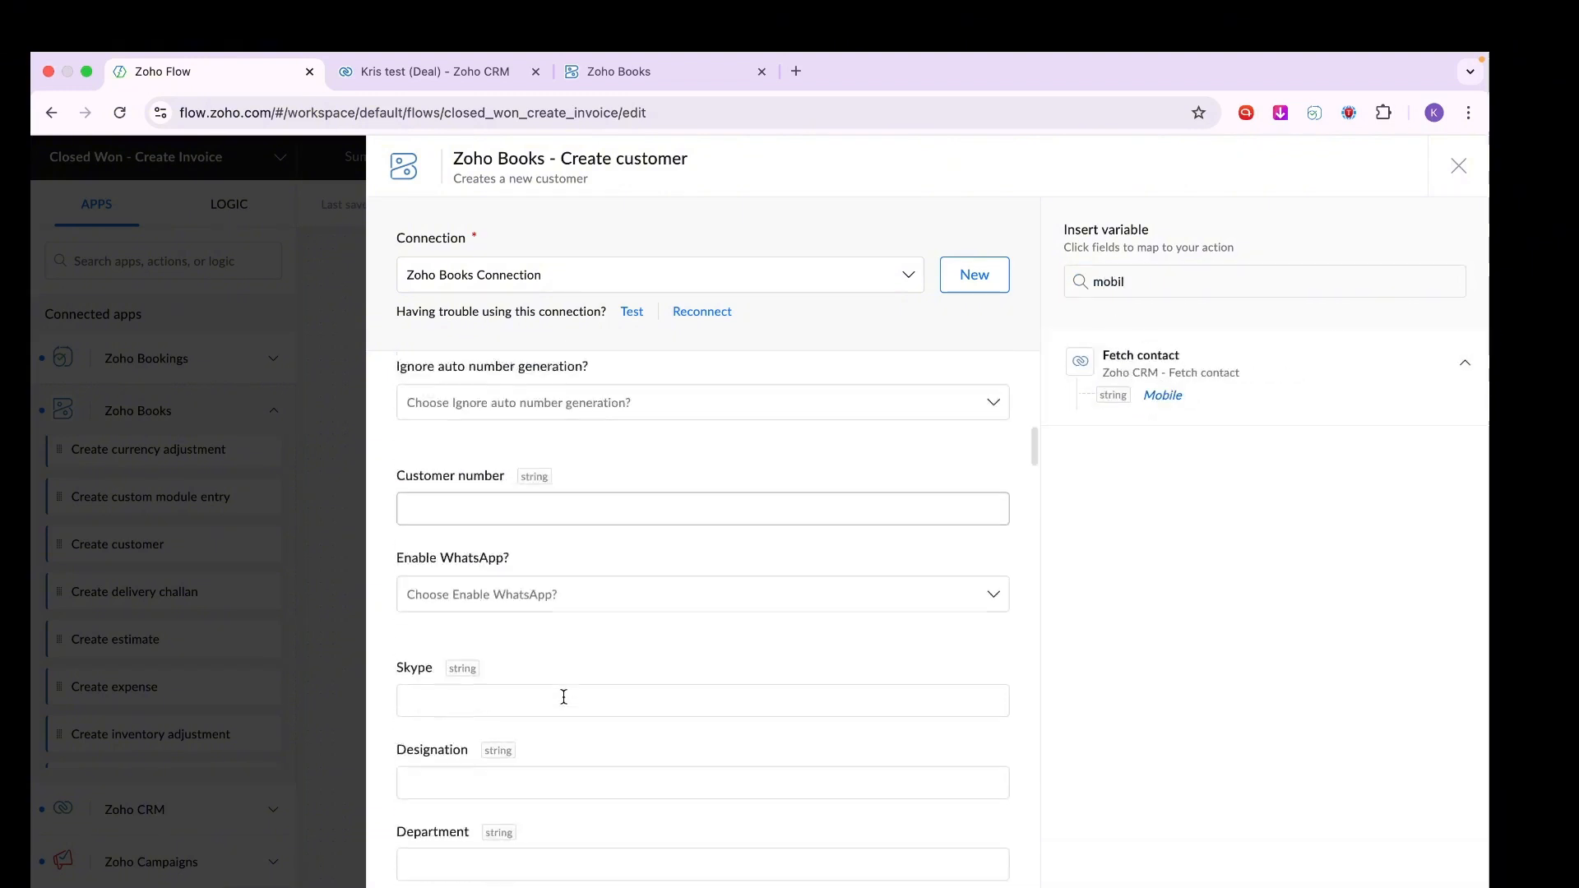
{"action": "scroll", "coordinate": [564, 697], "scroll_direction": "down", "scroll_amount": 20}
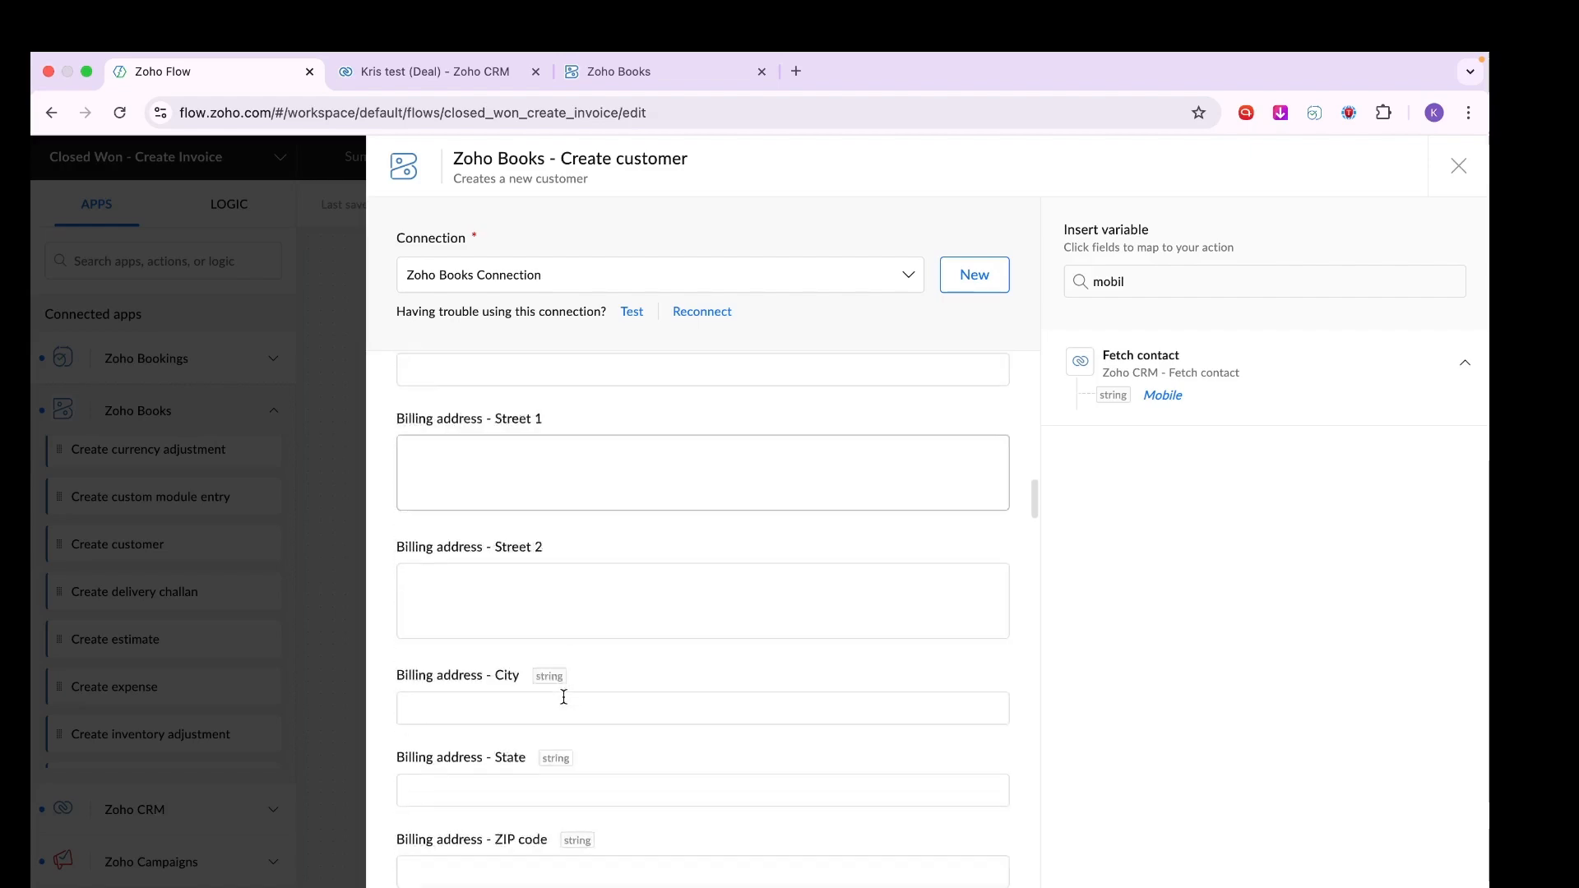
{"action": "scroll", "coordinate": [563, 700], "scroll_direction": "down", "scroll_amount": 15}
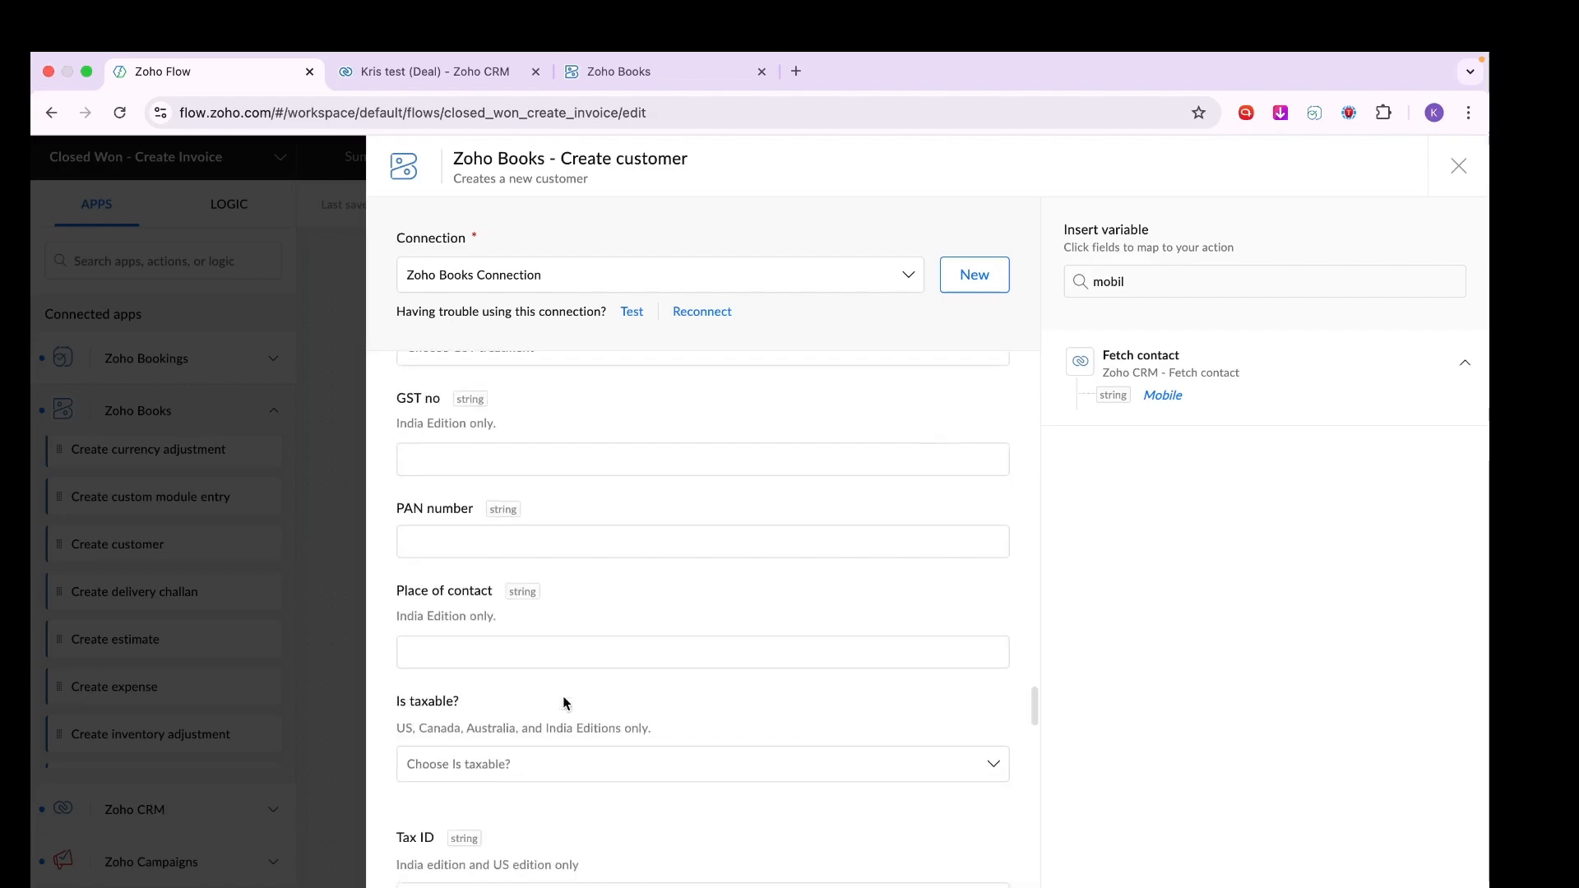
{"action": "scroll", "coordinate": [564, 703], "scroll_direction": "down", "scroll_amount": 5}
{"action": "scroll", "coordinate": [563, 703], "scroll_direction": "up", "scroll_amount": 5}
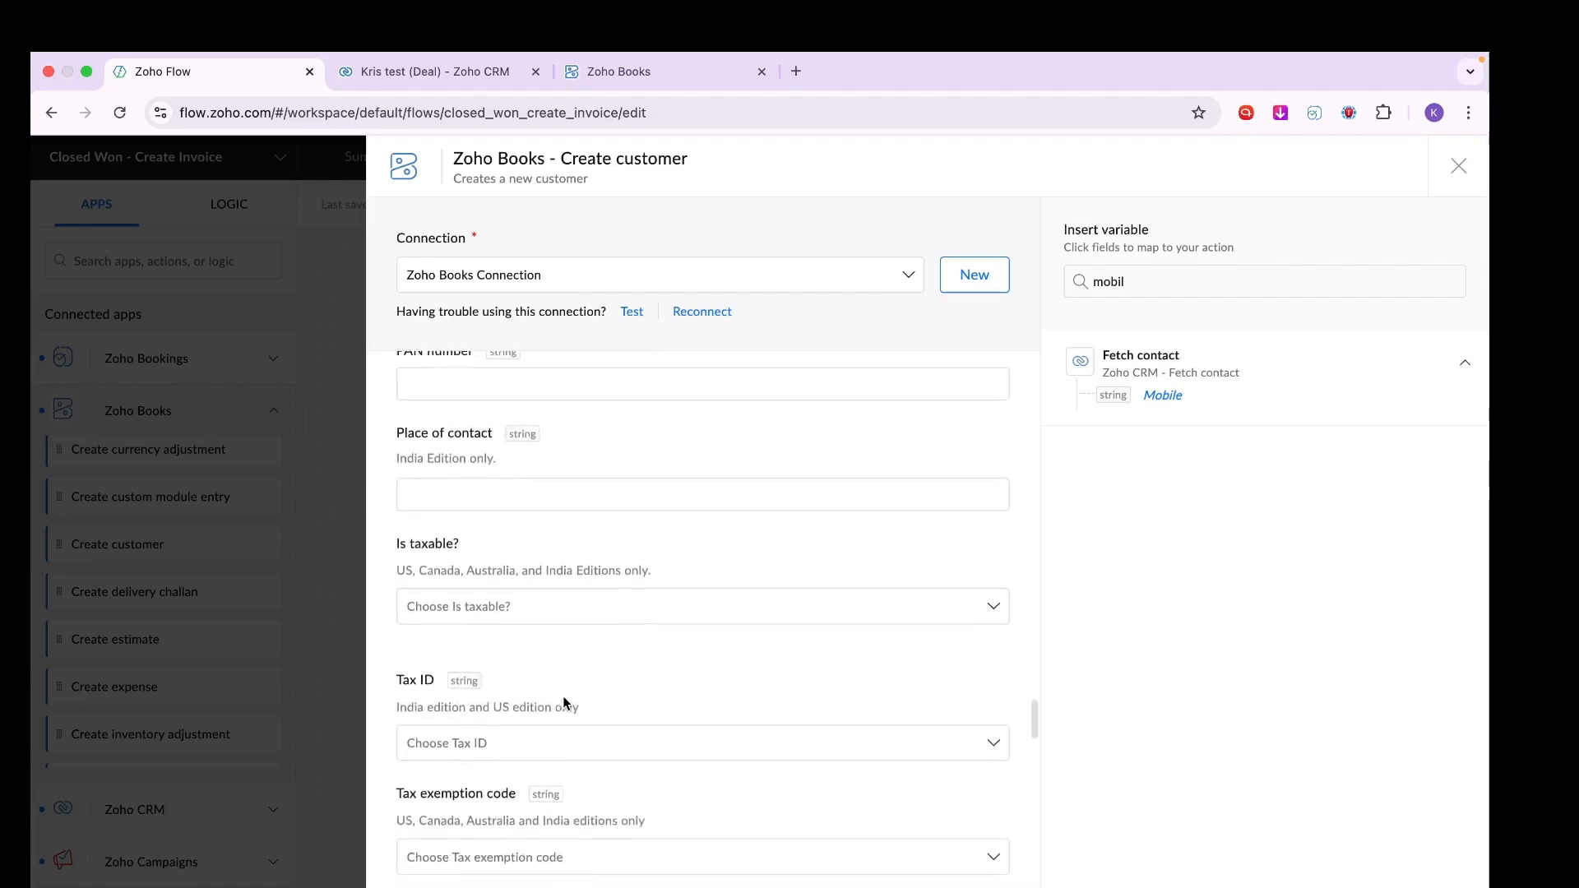
{"action": "scroll", "coordinate": [564, 704], "scroll_direction": "down", "scroll_amount": 15}
{"action": "scroll", "coordinate": [565, 703], "scroll_direction": "up", "scroll_amount": 15}
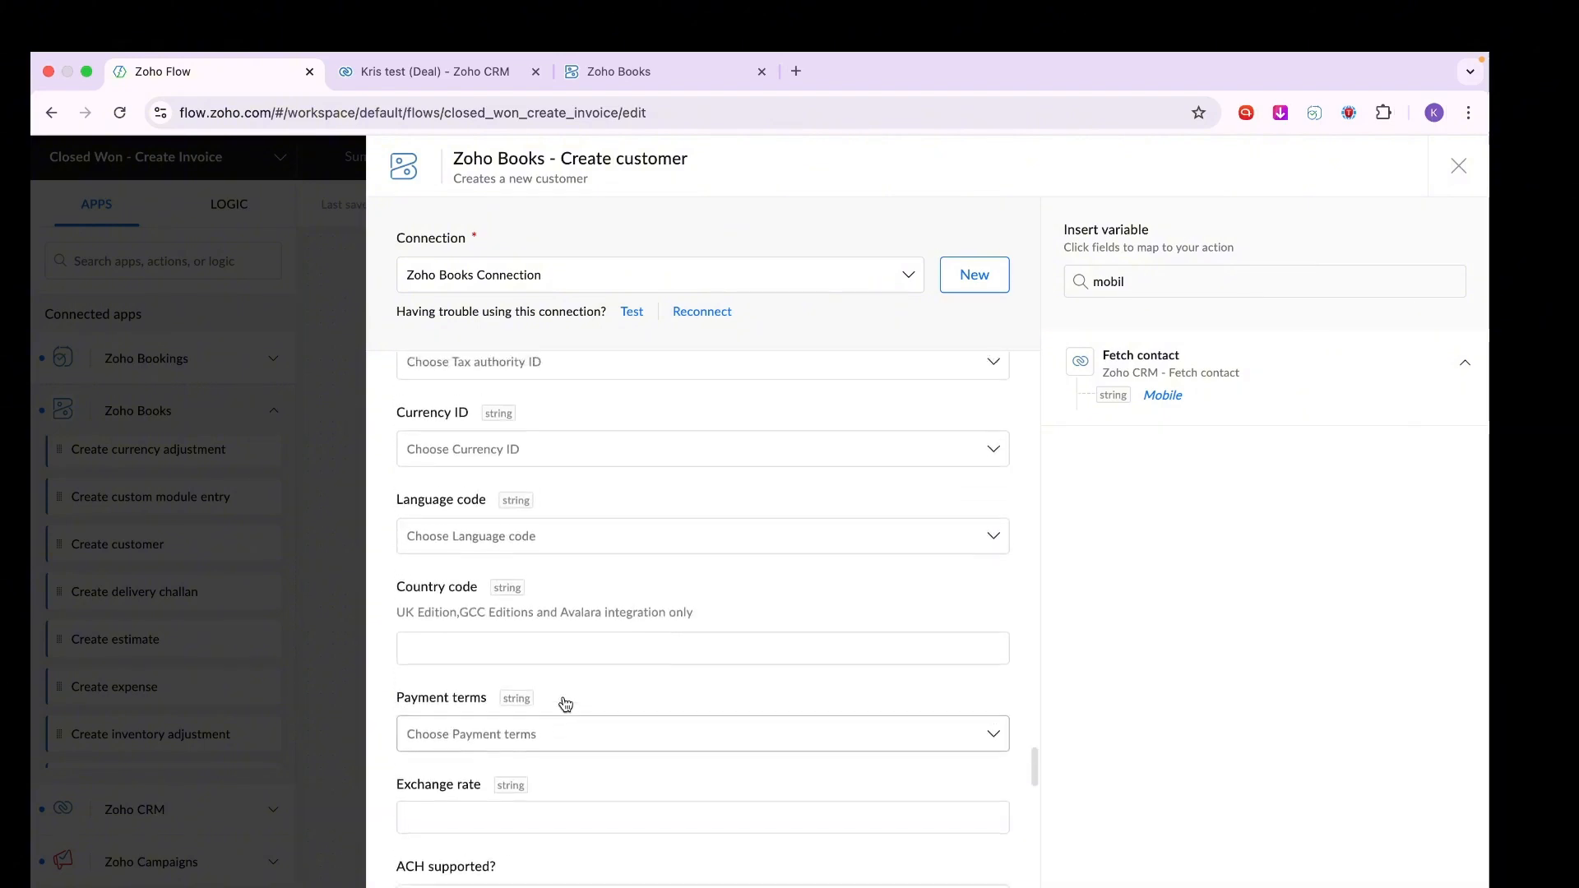
Examine the currency choices and the neighbouring payment, credit and owner fields of the Create customer action.
{"action": "scroll", "coordinate": [563, 696], "scroll_direction": "up", "scroll_amount": 2}
{"action": "scroll", "coordinate": [562, 696], "scroll_direction": "down", "scroll_amount": 10}
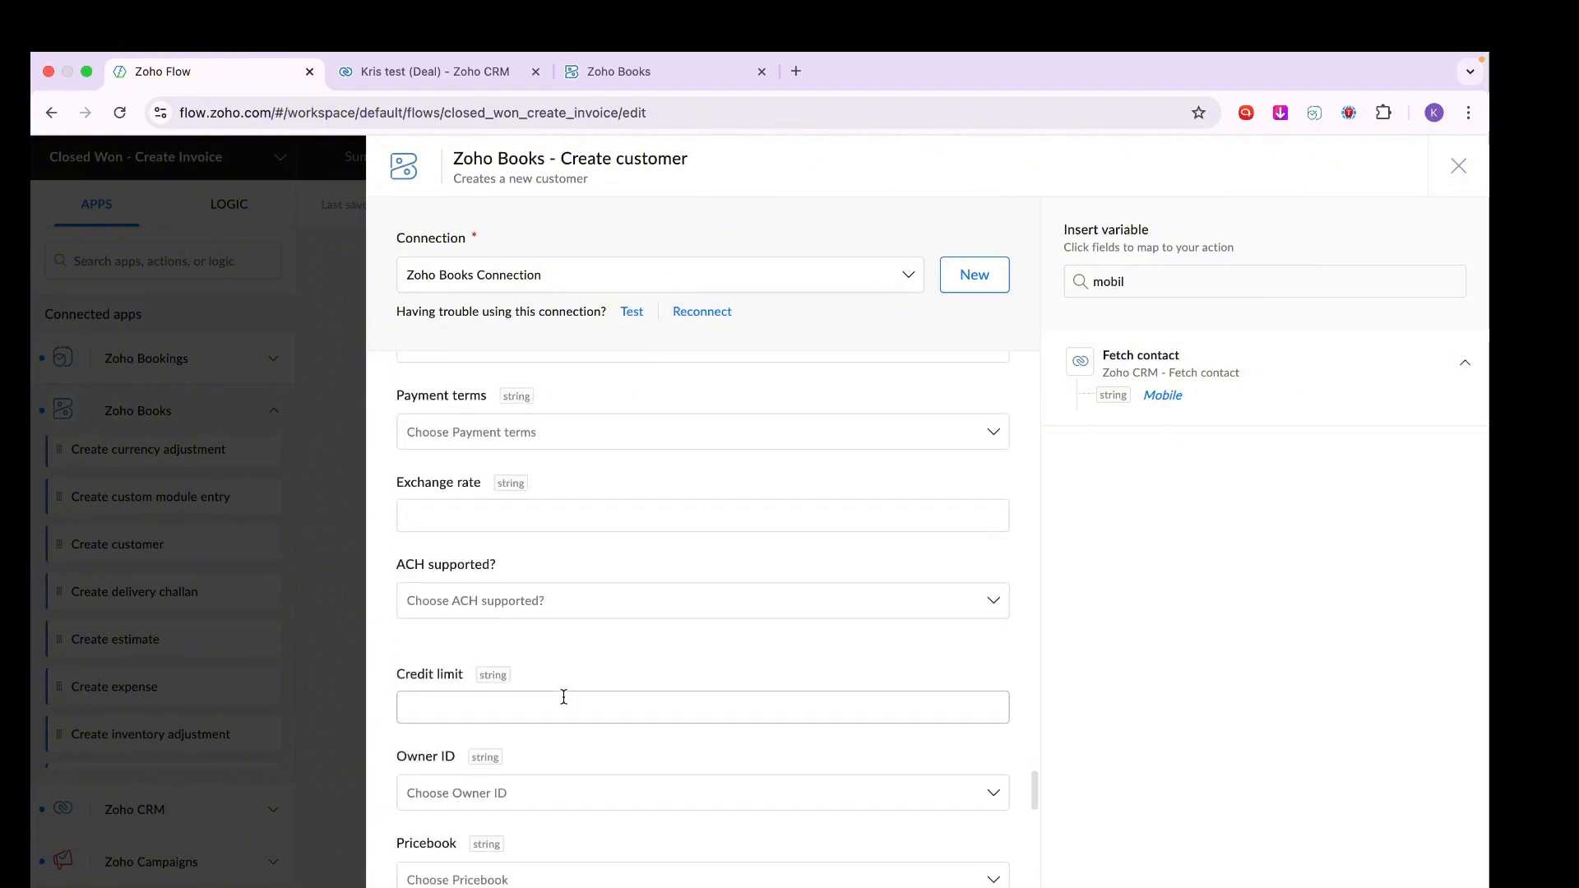
{"action": "scroll", "coordinate": [584, 786], "scroll_direction": "down", "scroll_amount": 2}
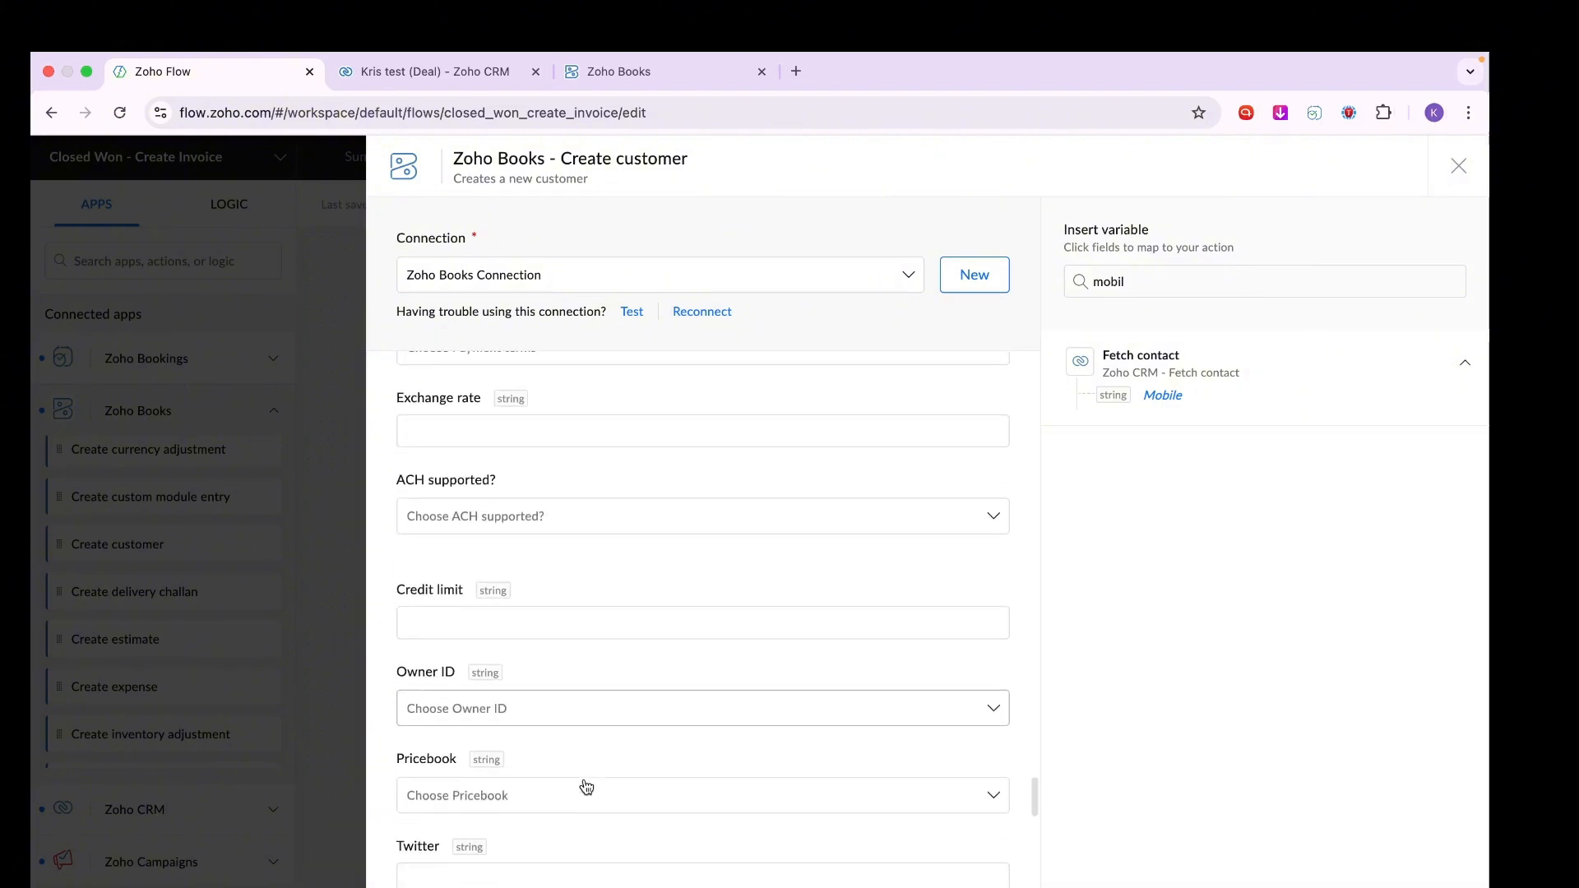
{"action": "scroll", "coordinate": [565, 682], "scroll_direction": "up", "scroll_amount": 5}
{"action": "scroll", "coordinate": [564, 683], "scroll_direction": "up", "scroll_amount": 5}
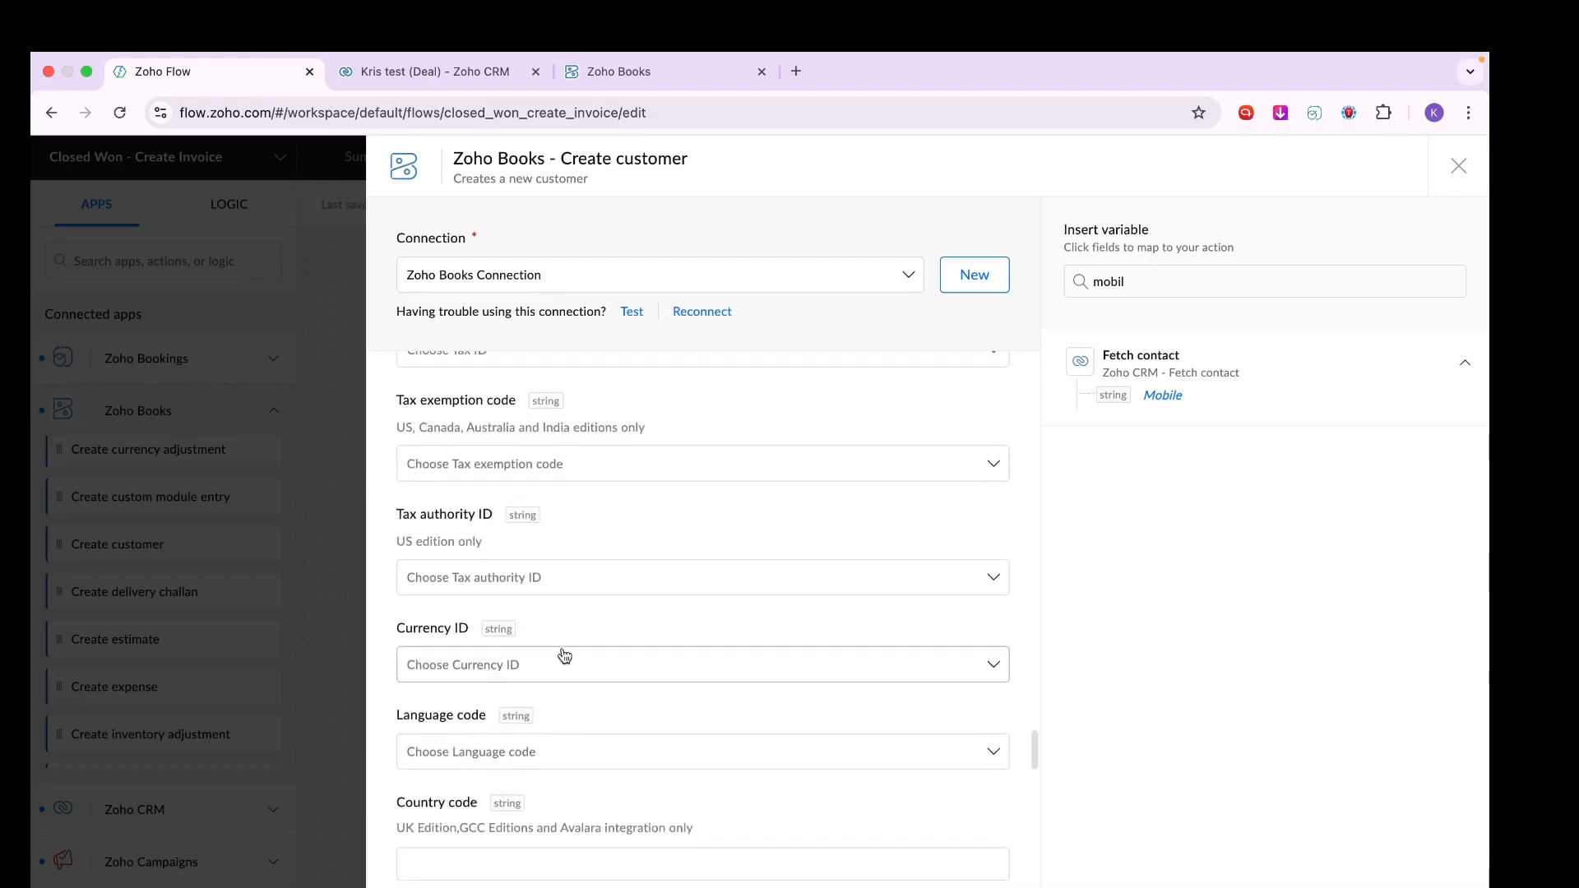
{"action": "left_click", "coordinate": [564, 666]}
{"action": "scroll", "coordinate": [543, 800], "scroll_direction": "down", "scroll_amount": 10}
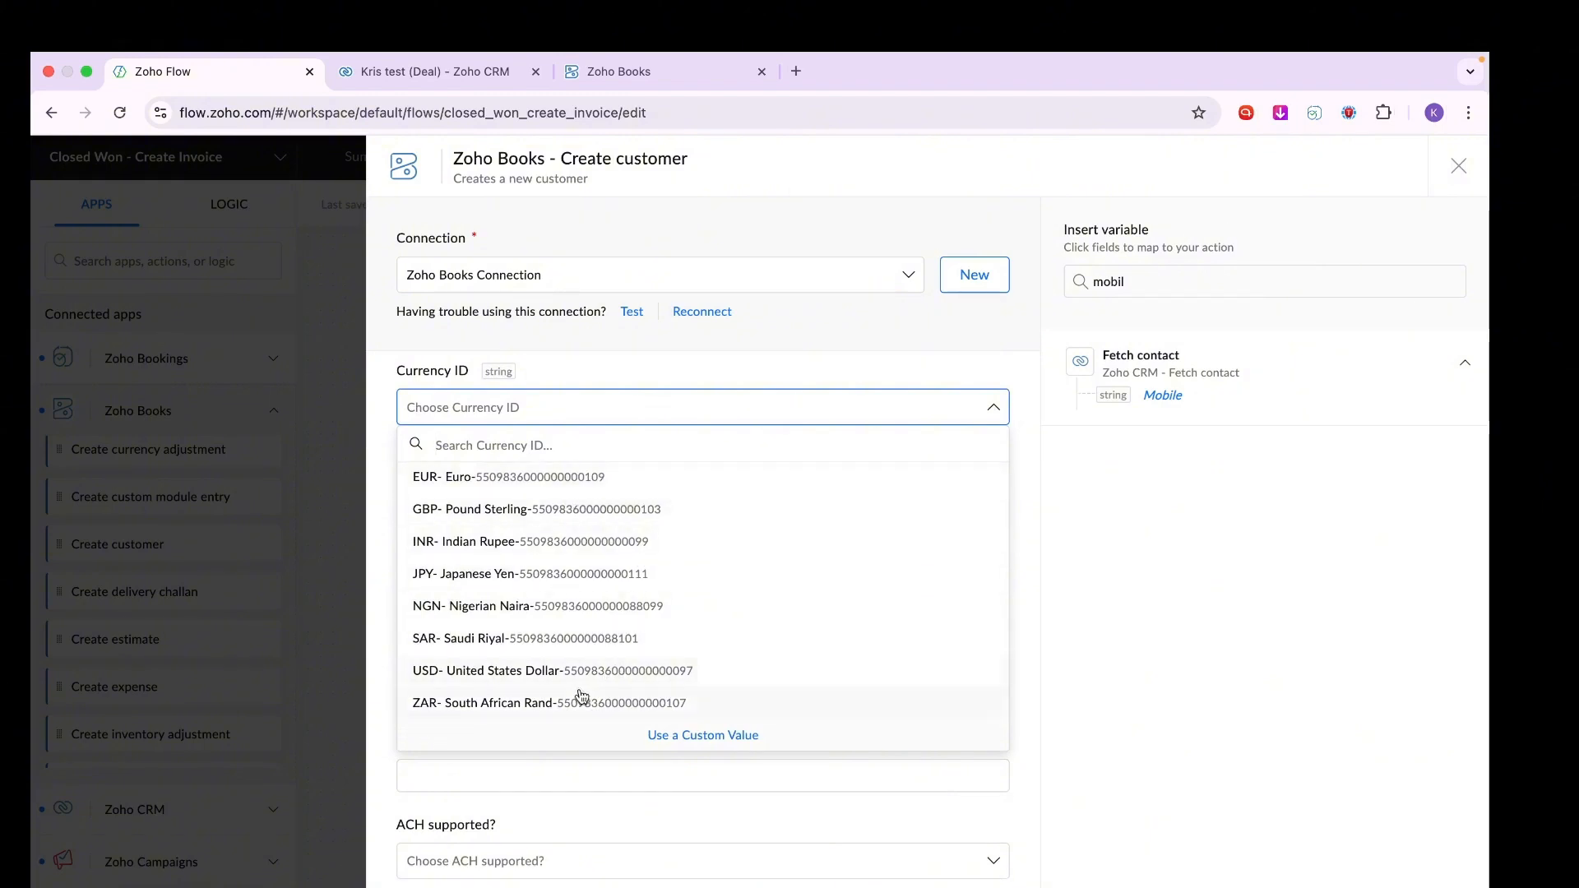
{"action": "scroll", "coordinate": [634, 575], "scroll_direction": "up", "scroll_amount": 3}
{"action": "left_click", "coordinate": [639, 375]}
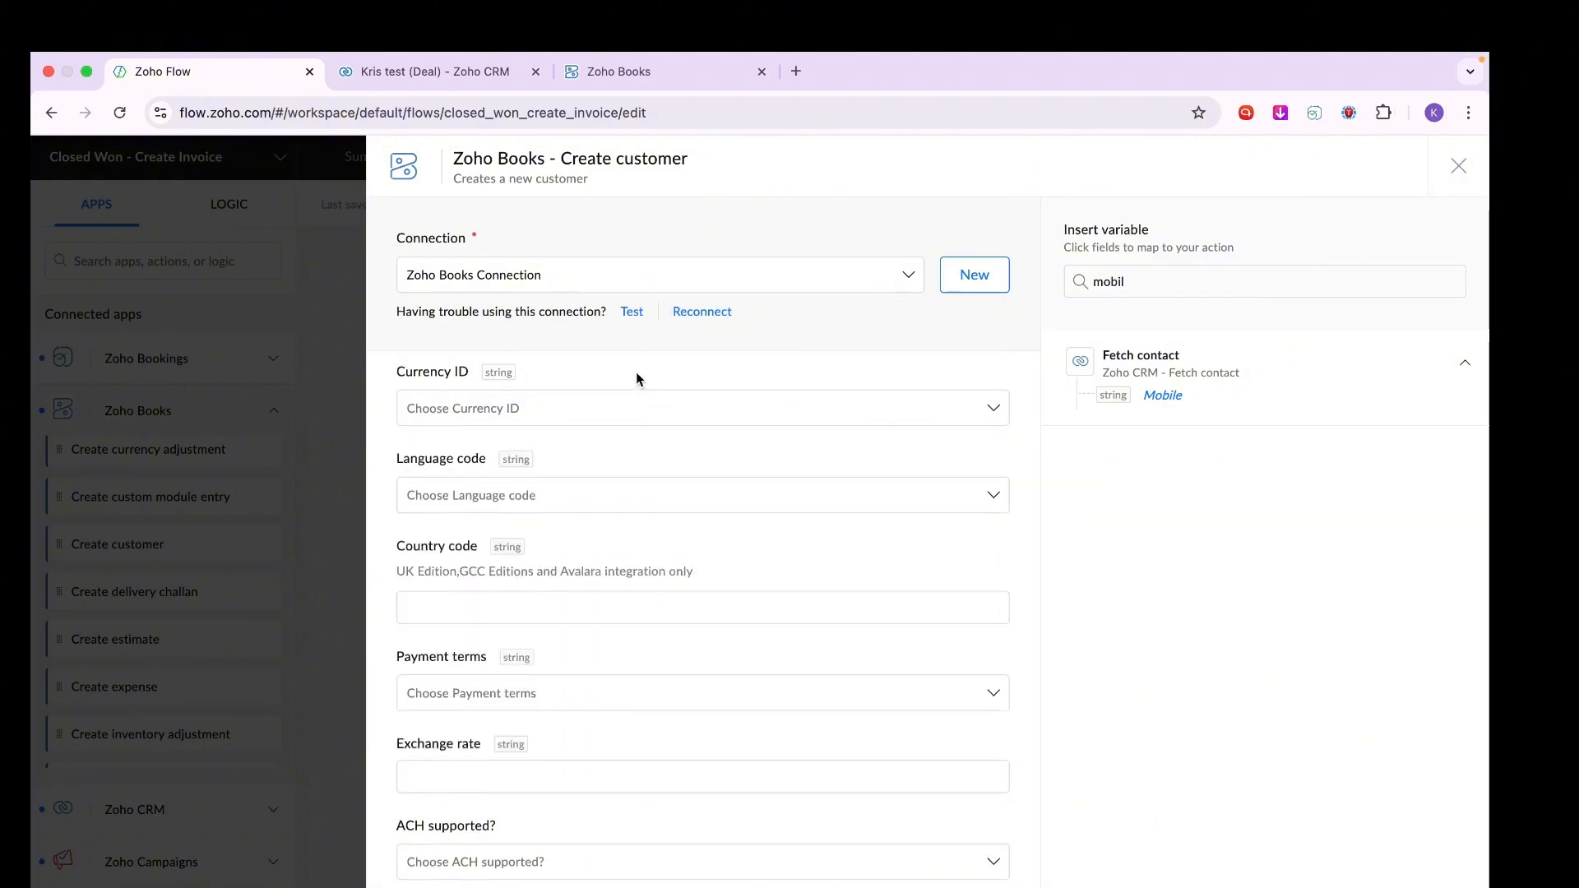
Review the customer's tax fields and mapped display name, email and phone, and save the Create customer action.
{"action": "scroll", "coordinate": [637, 374], "scroll_direction": "down", "scroll_amount": 8}
{"action": "scroll", "coordinate": [635, 372], "scroll_direction": "down", "scroll_amount": 5}
{"action": "scroll", "coordinate": [634, 370], "scroll_direction": "up", "scroll_amount": 1}
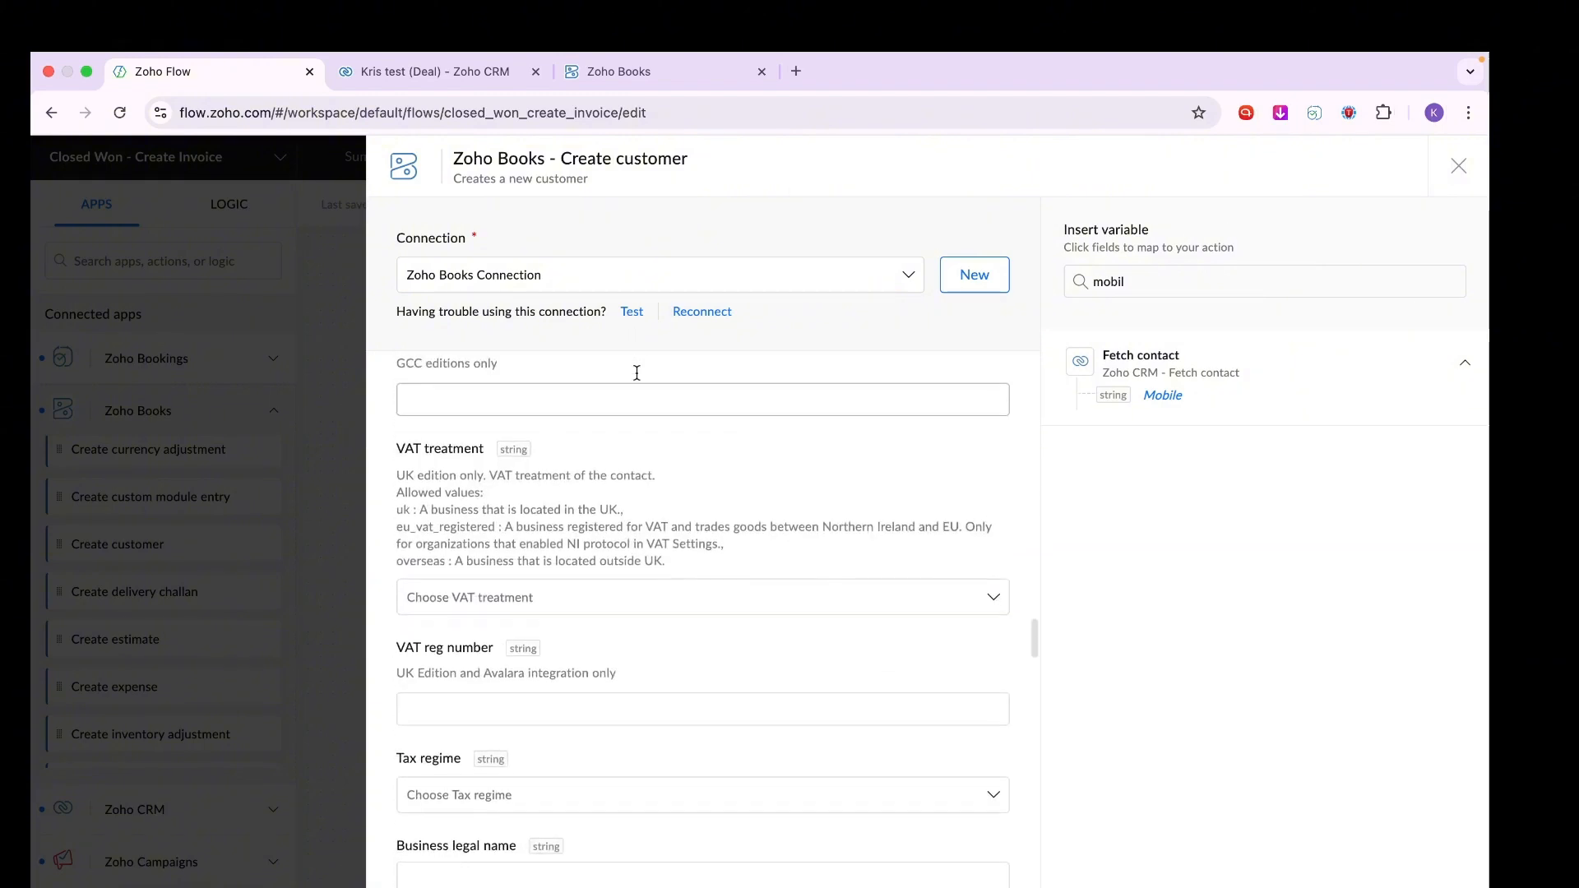
{"action": "scroll", "coordinate": [621, 604], "scroll_direction": "up", "scroll_amount": 8}
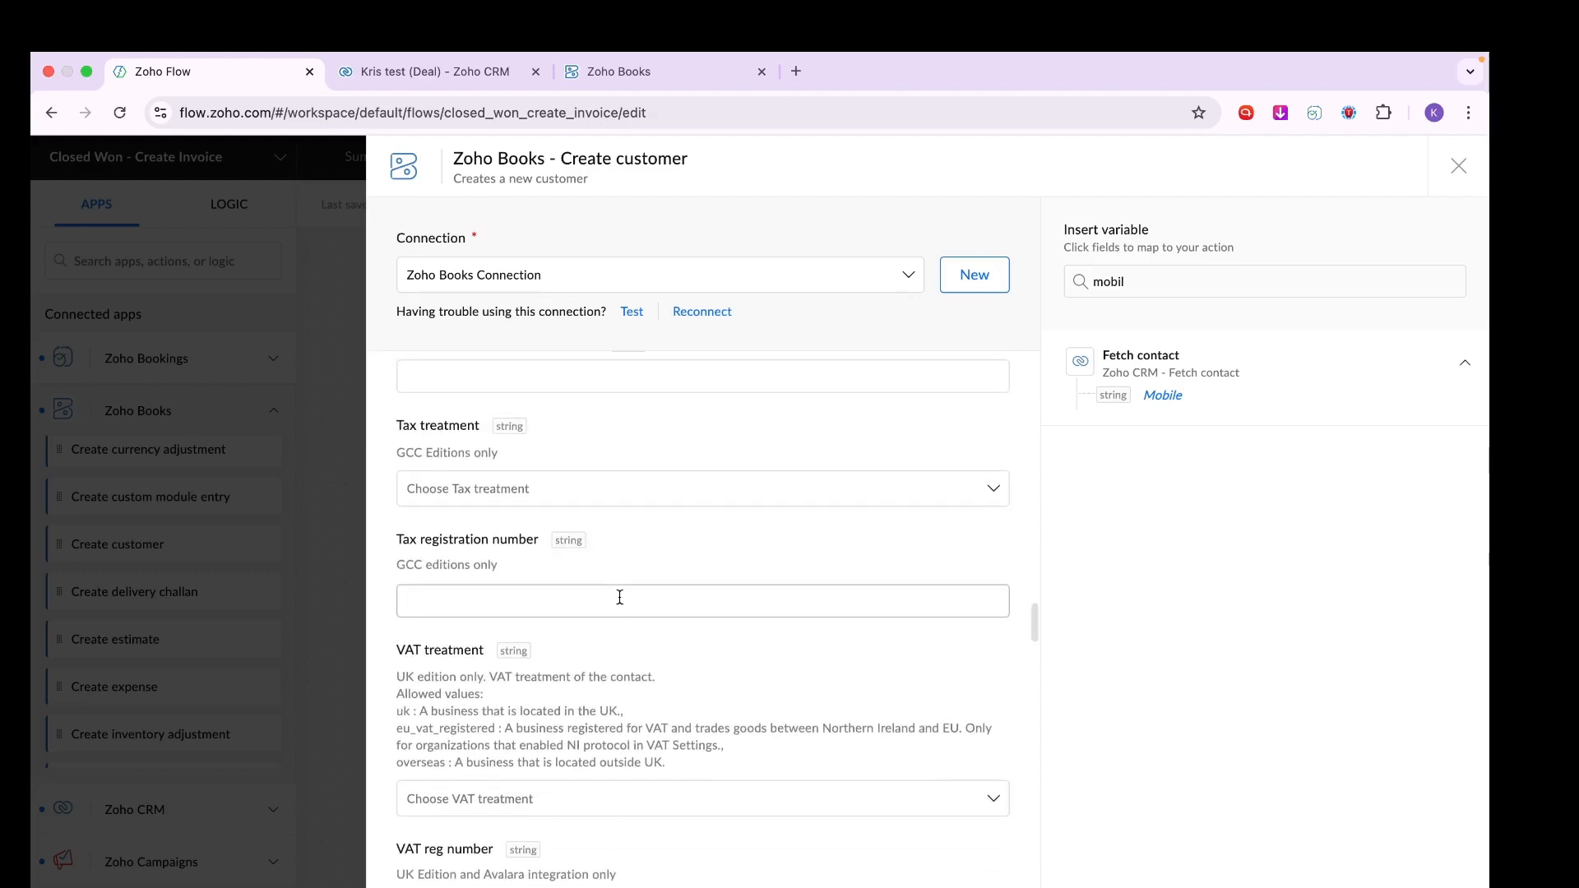
{"action": "scroll", "coordinate": [621, 604], "scroll_direction": "up", "scroll_amount": 15}
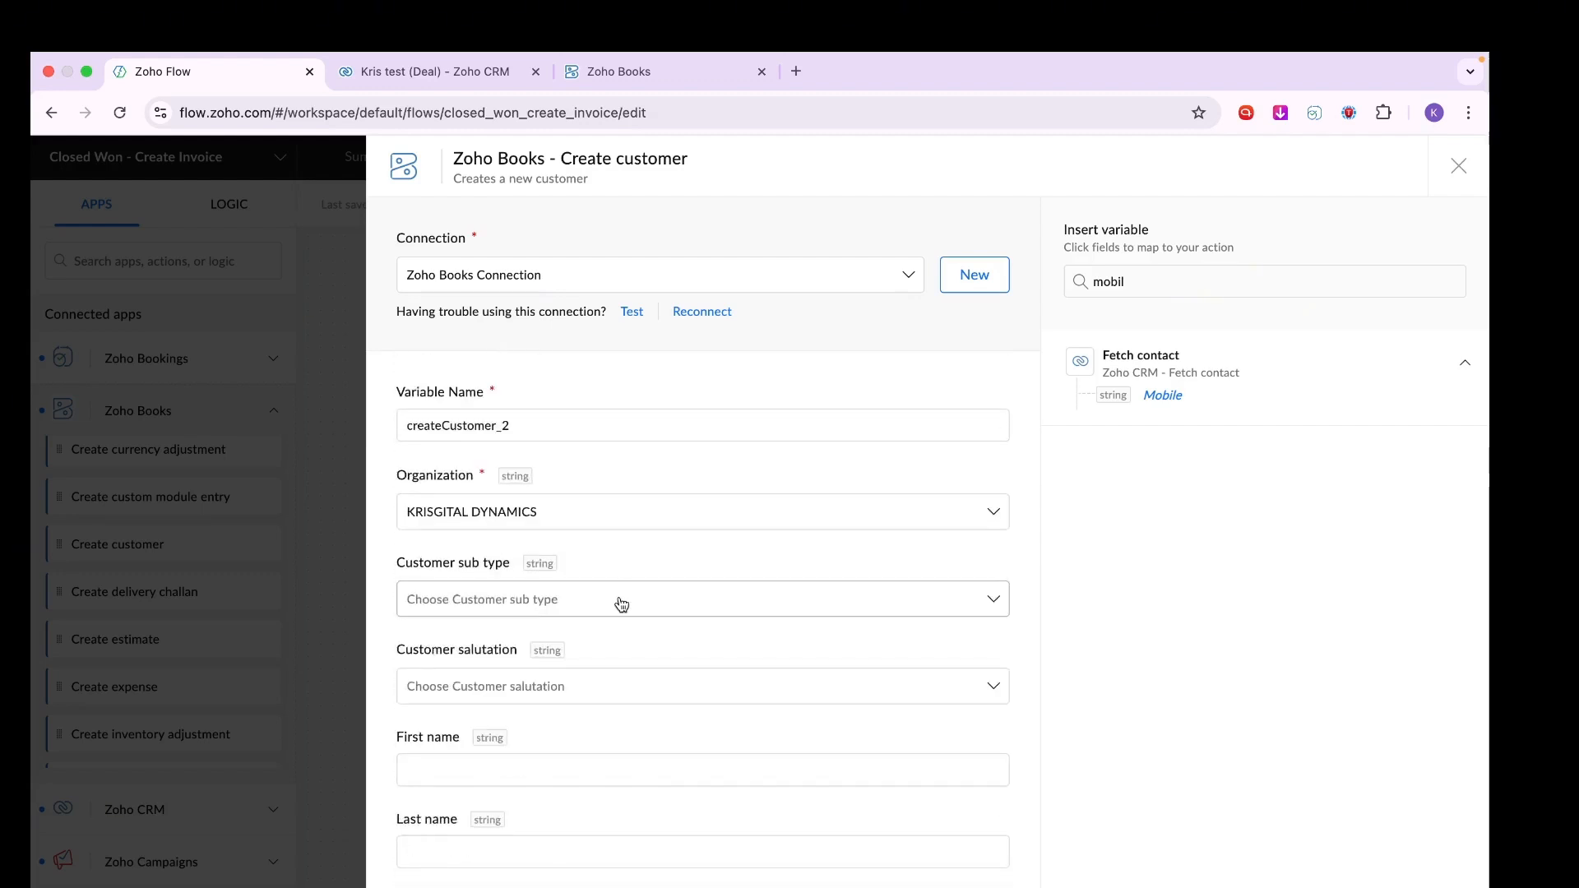
{"action": "scroll", "coordinate": [621, 603], "scroll_direction": "down", "scroll_amount": 3}
{"action": "scroll", "coordinate": [622, 605], "scroll_direction": "down", "scroll_amount": 5}
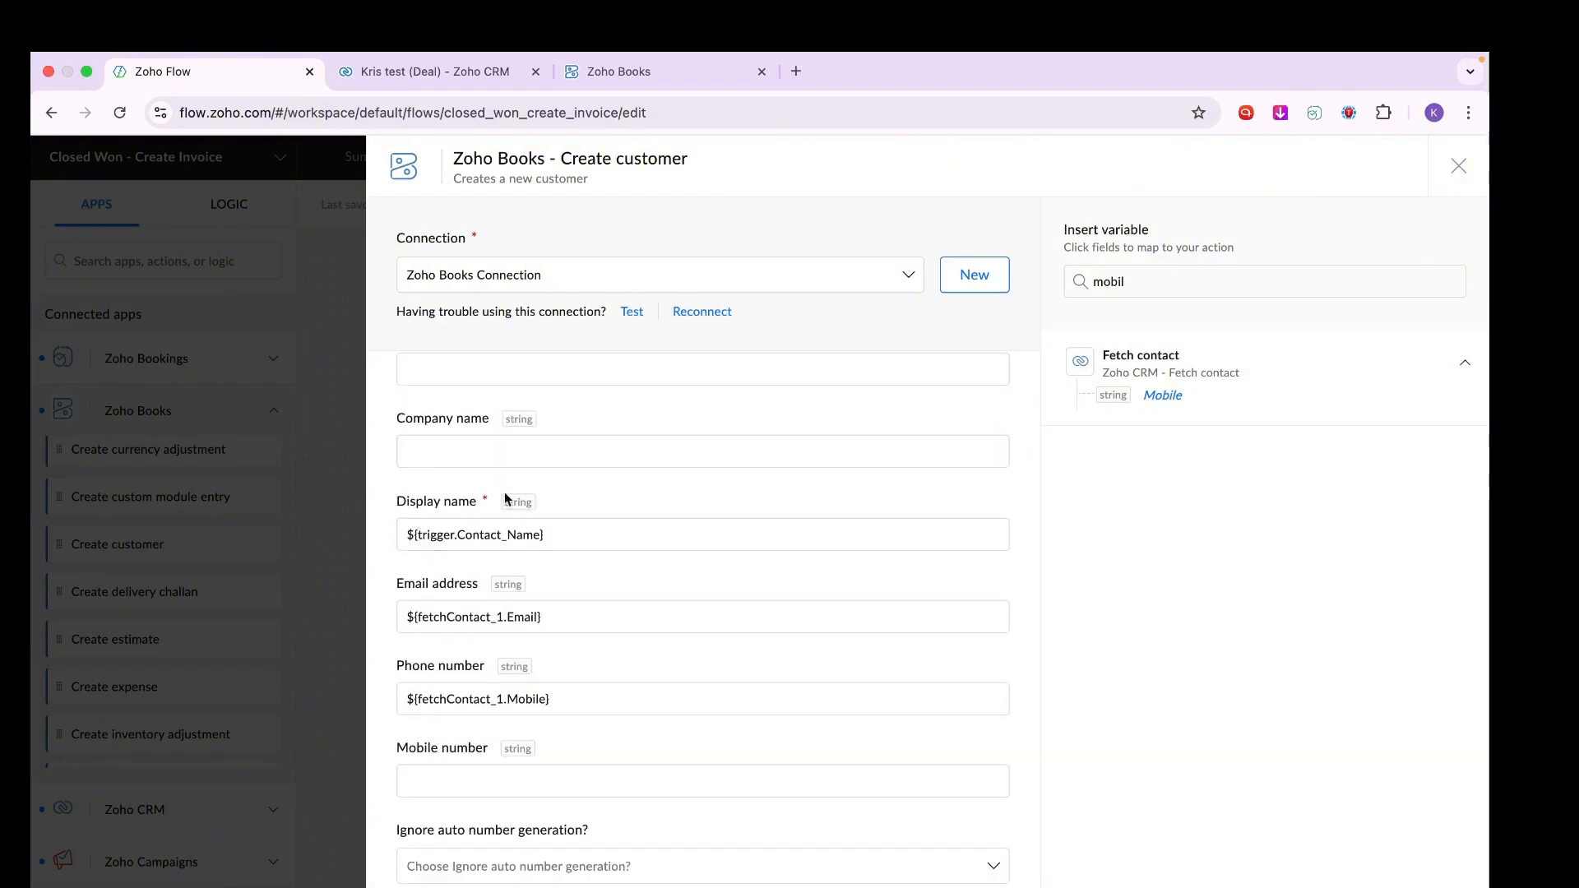
{"action": "scroll", "coordinate": [510, 502], "scroll_direction": "down", "scroll_amount": 5}
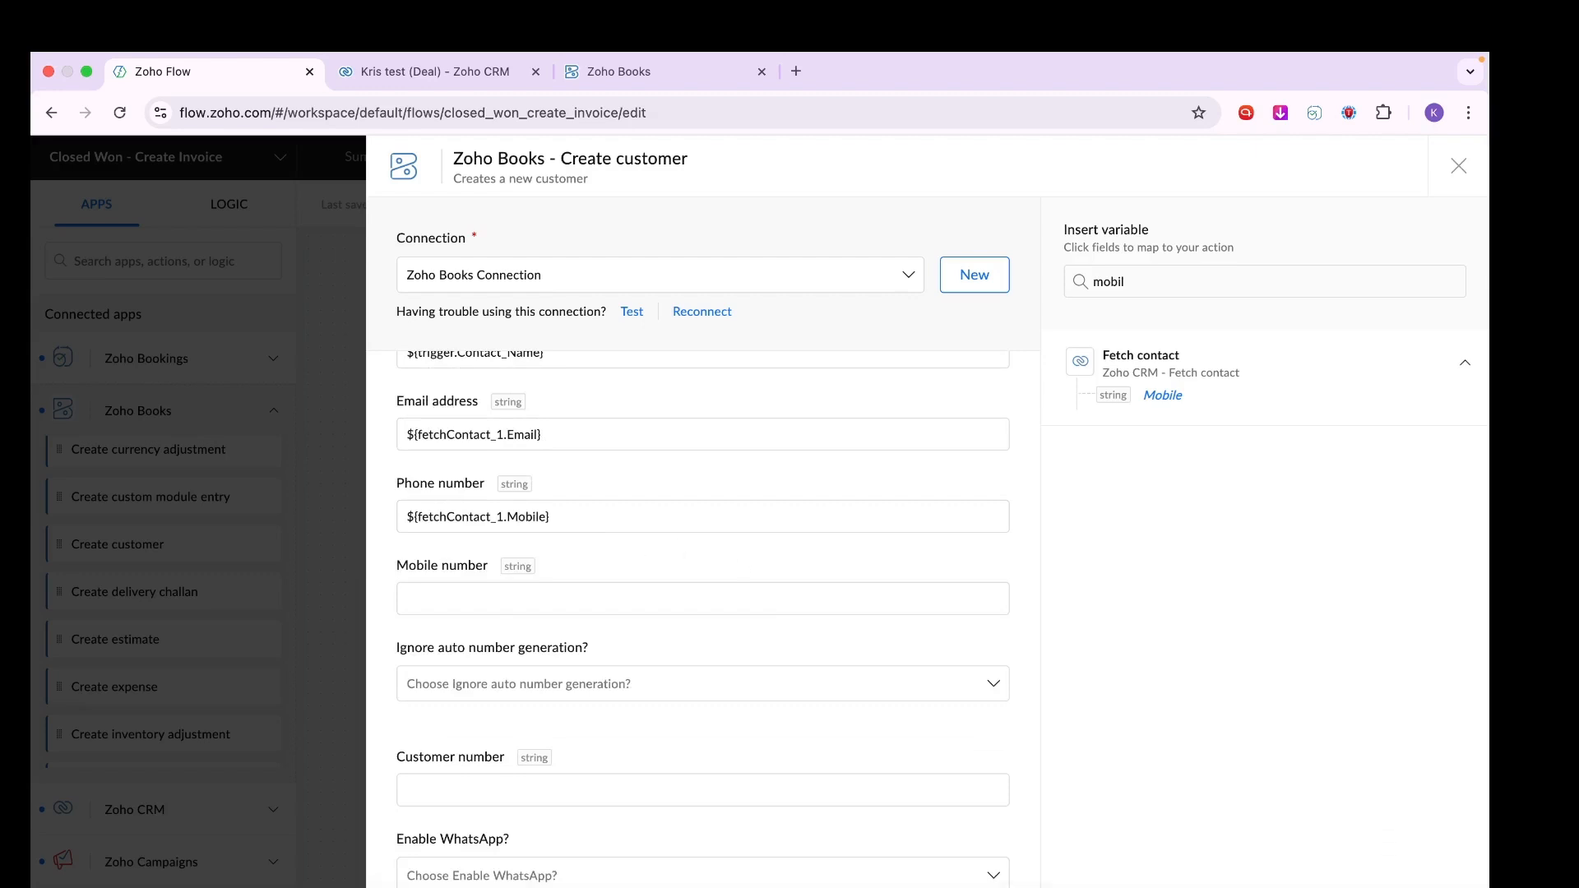
{"action": "left_click", "coordinate": [433, 886]}
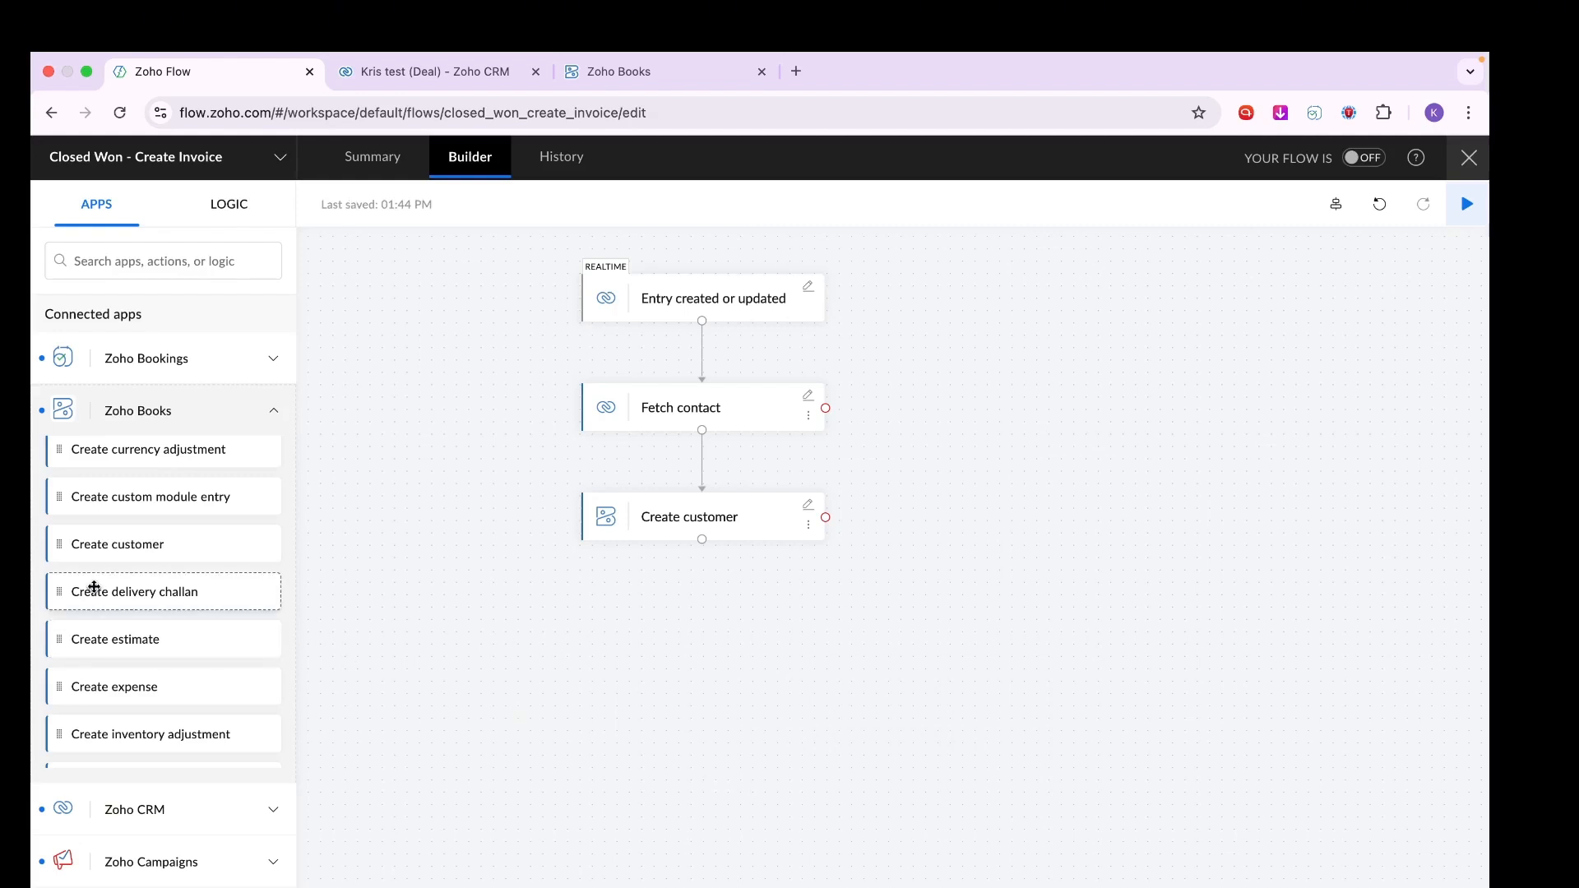
Add a Zoho Books Create invoice action below Create customer and set its organization to KRISGITAL DYNAMICS.
{"action": "scroll", "coordinate": [91, 591], "scroll_direction": "down", "scroll_amount": 4}
{"action": "left_click_drag", "start_coordinate": [87, 485], "coordinate": [619, 626]}
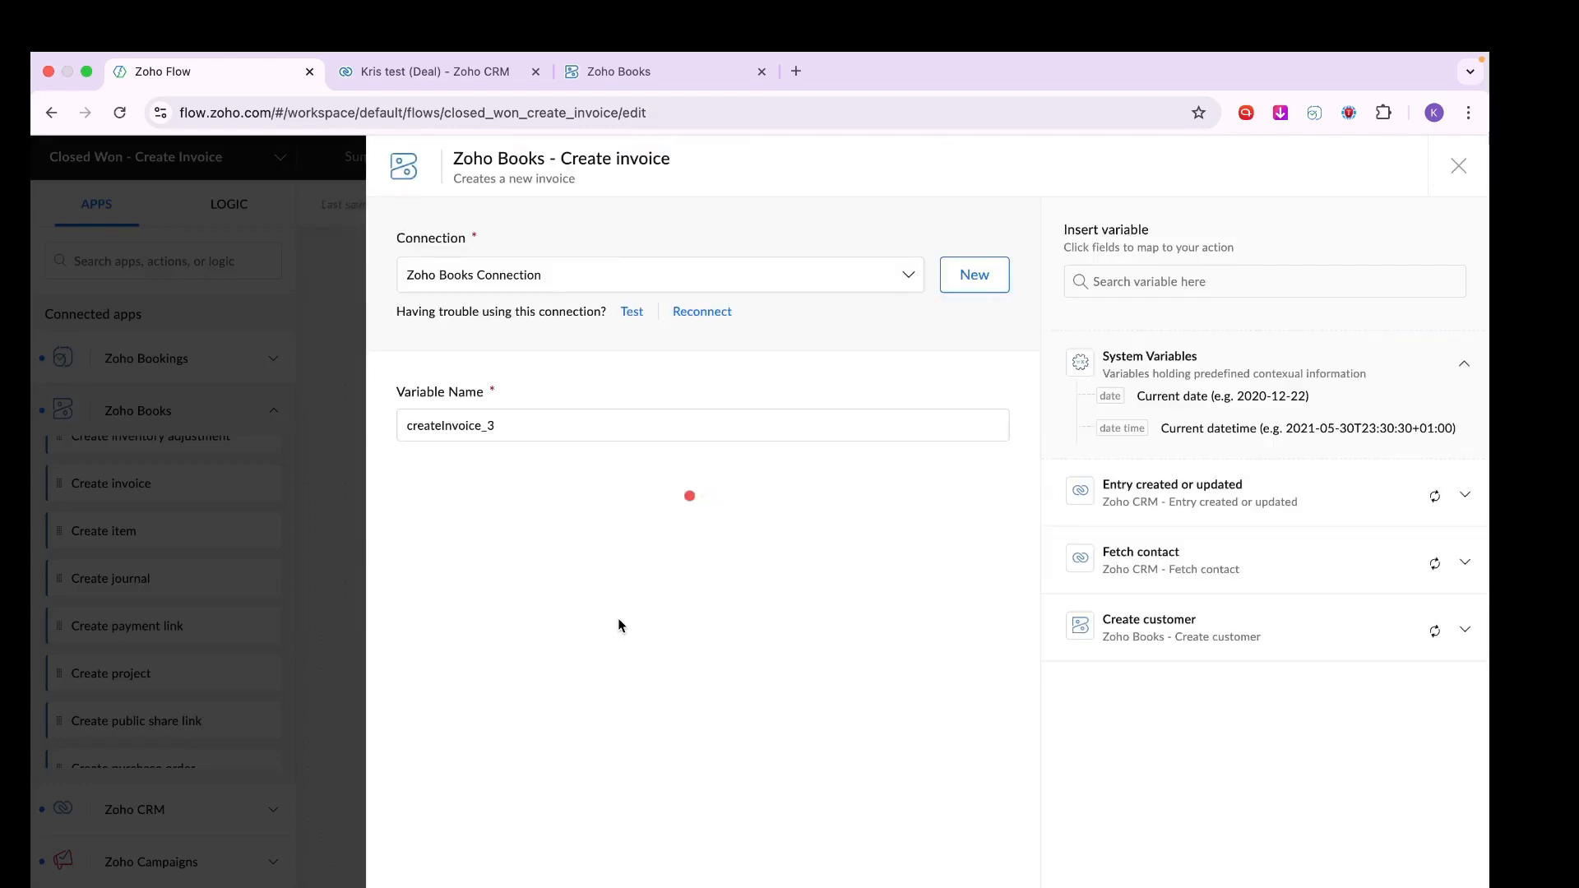
{"action": "left_click", "coordinate": [627, 524]}
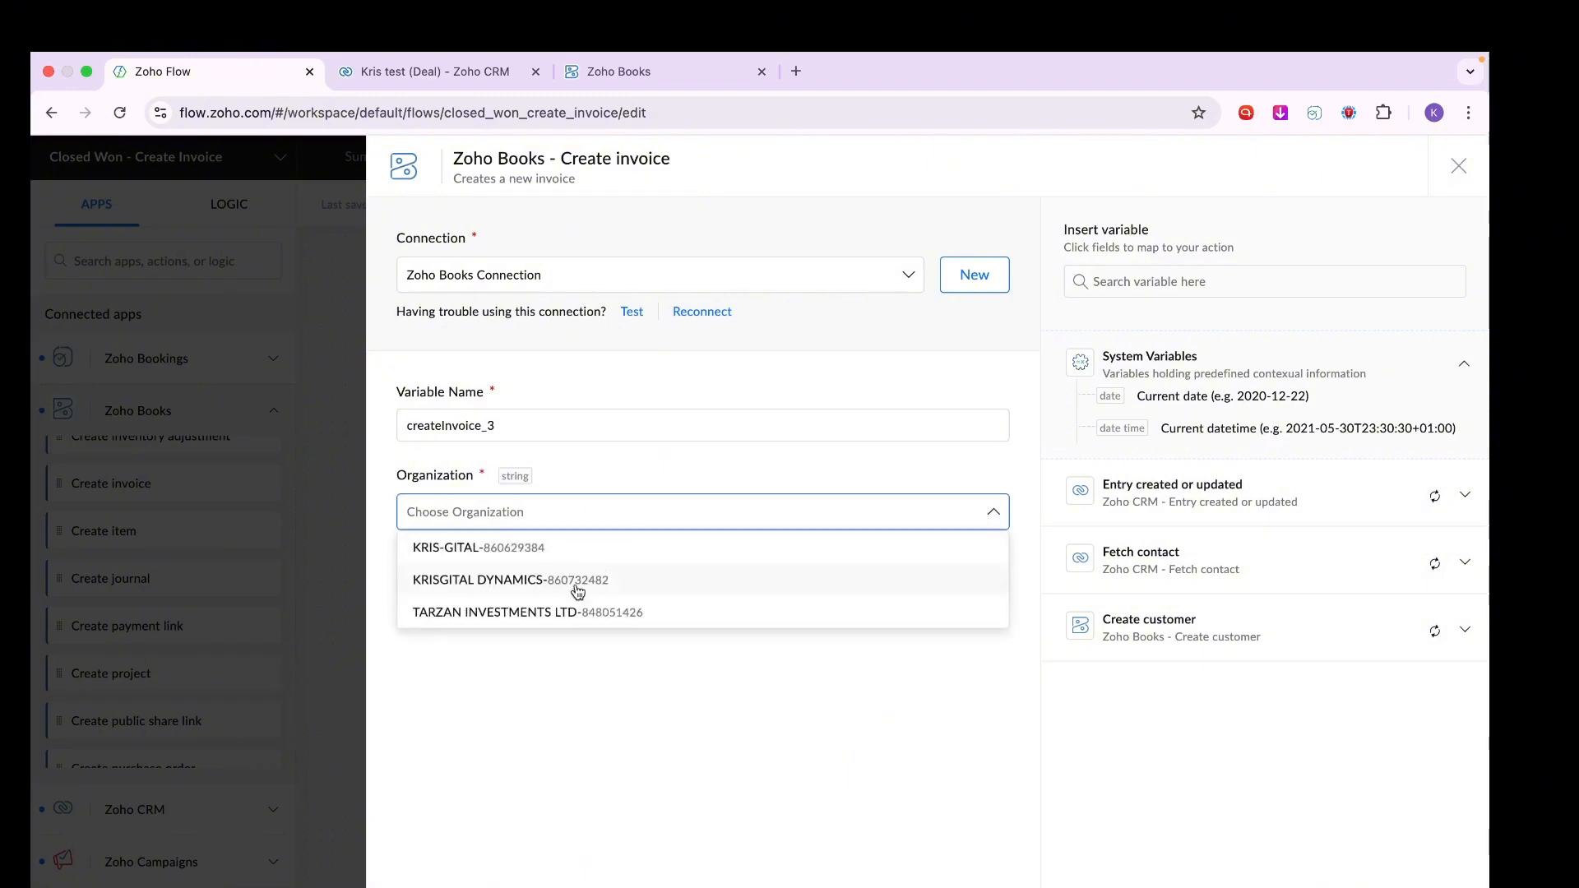
{"action": "left_click", "coordinate": [579, 586]}
{"action": "left_click", "coordinate": [575, 592]}
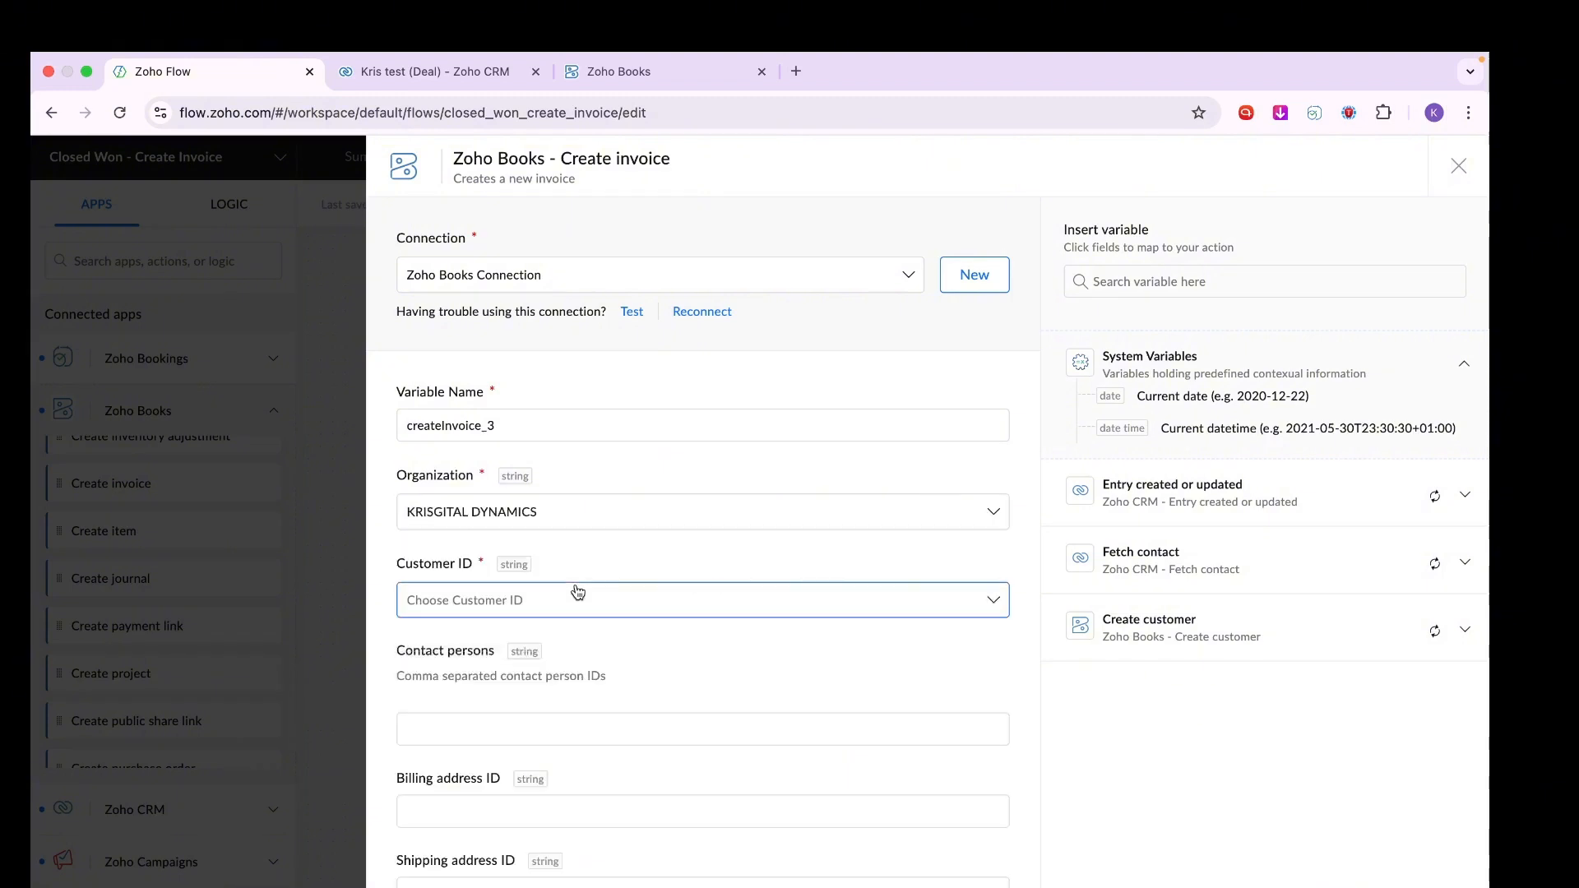
Use a custom value for the invoice's Customer ID and map it to the Customer ID variable from the Create customer action.
{"action": "left_click", "coordinate": [556, 598]}
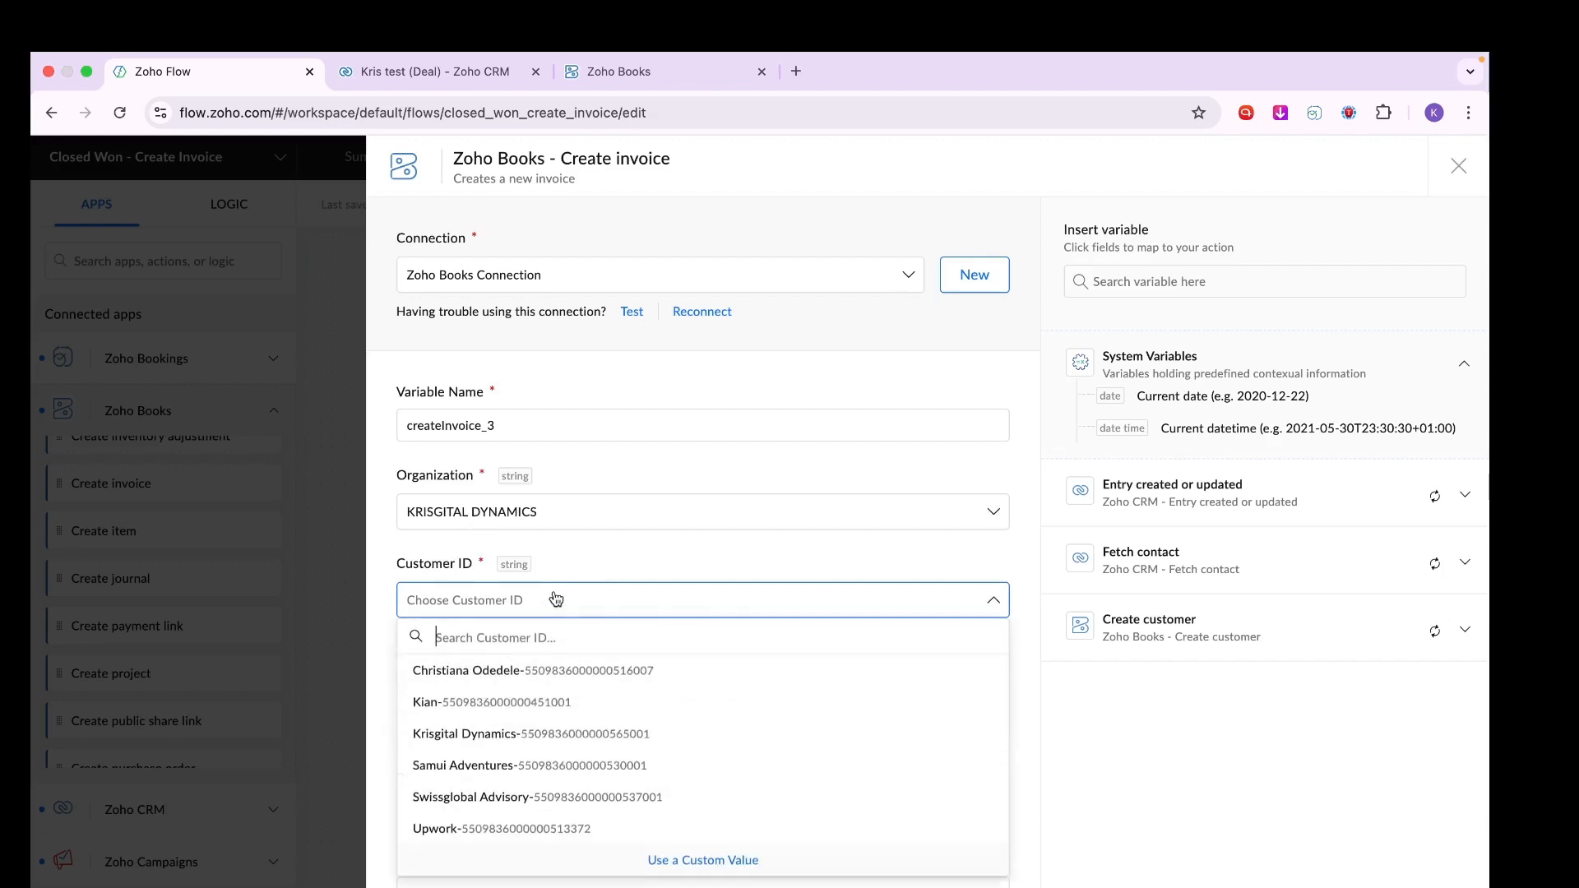
{"action": "left_click", "coordinate": [700, 872]}
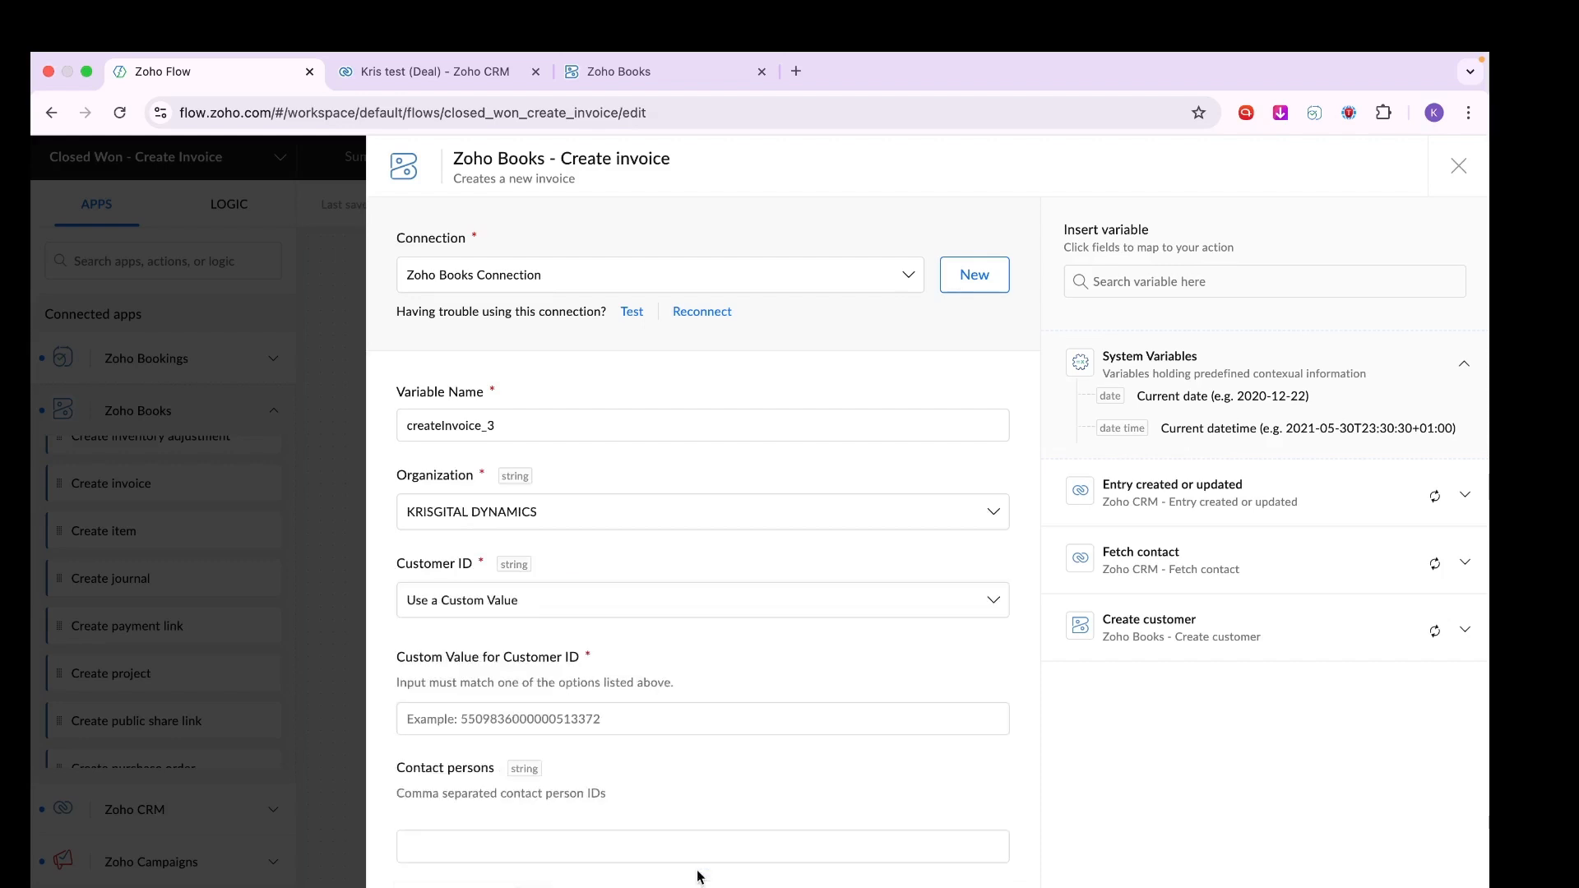
{"action": "left_click", "coordinate": [629, 617]}
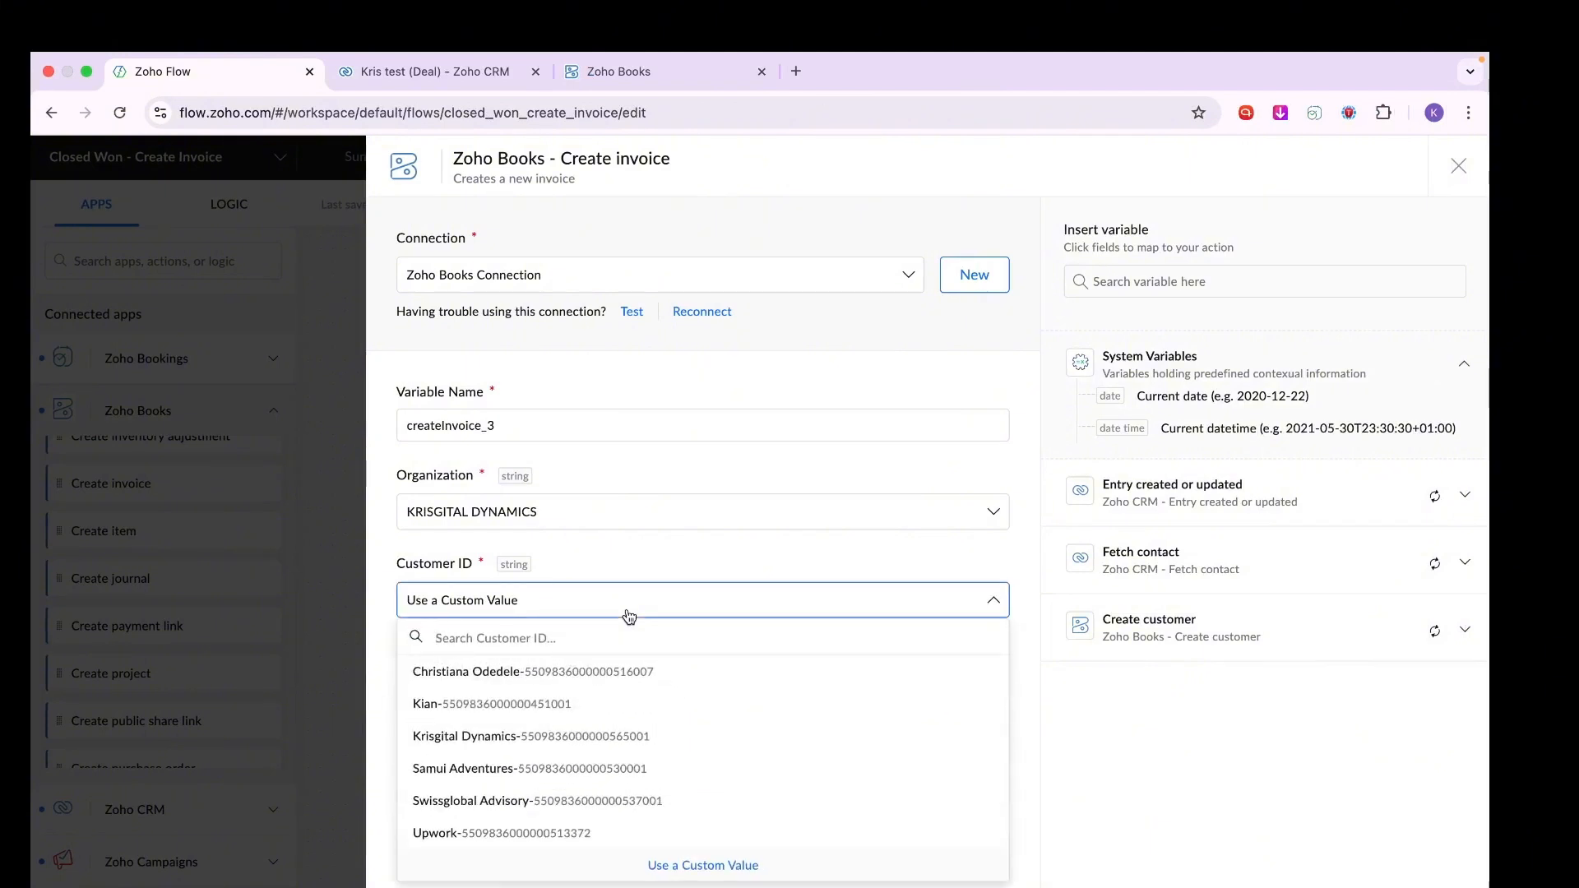
{"action": "left_click", "coordinate": [737, 868]}
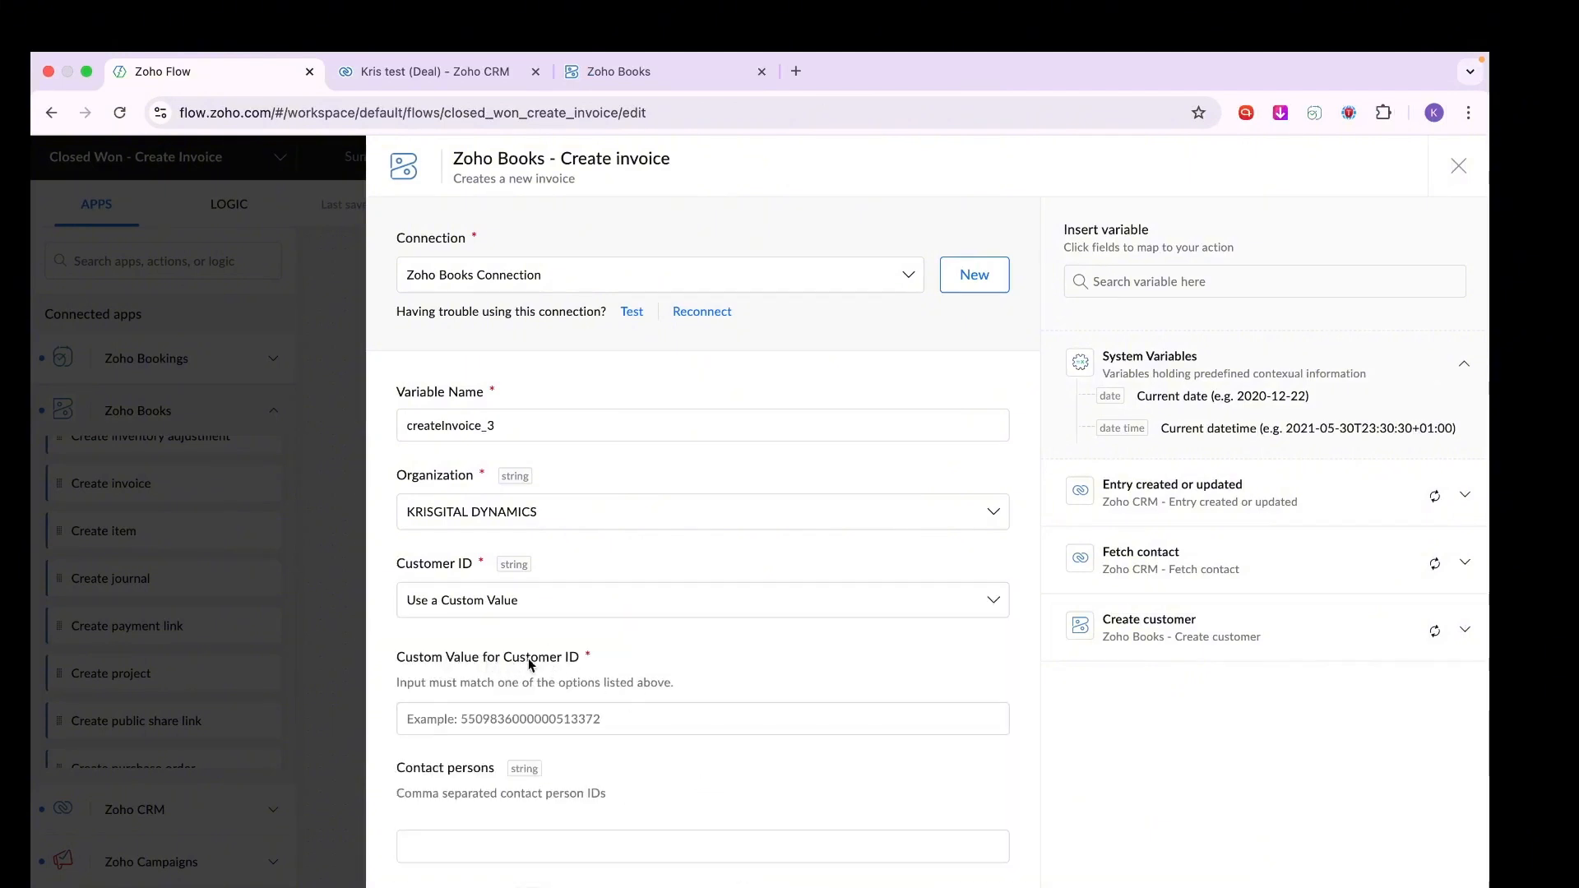
{"action": "left_click", "coordinate": [580, 717]}
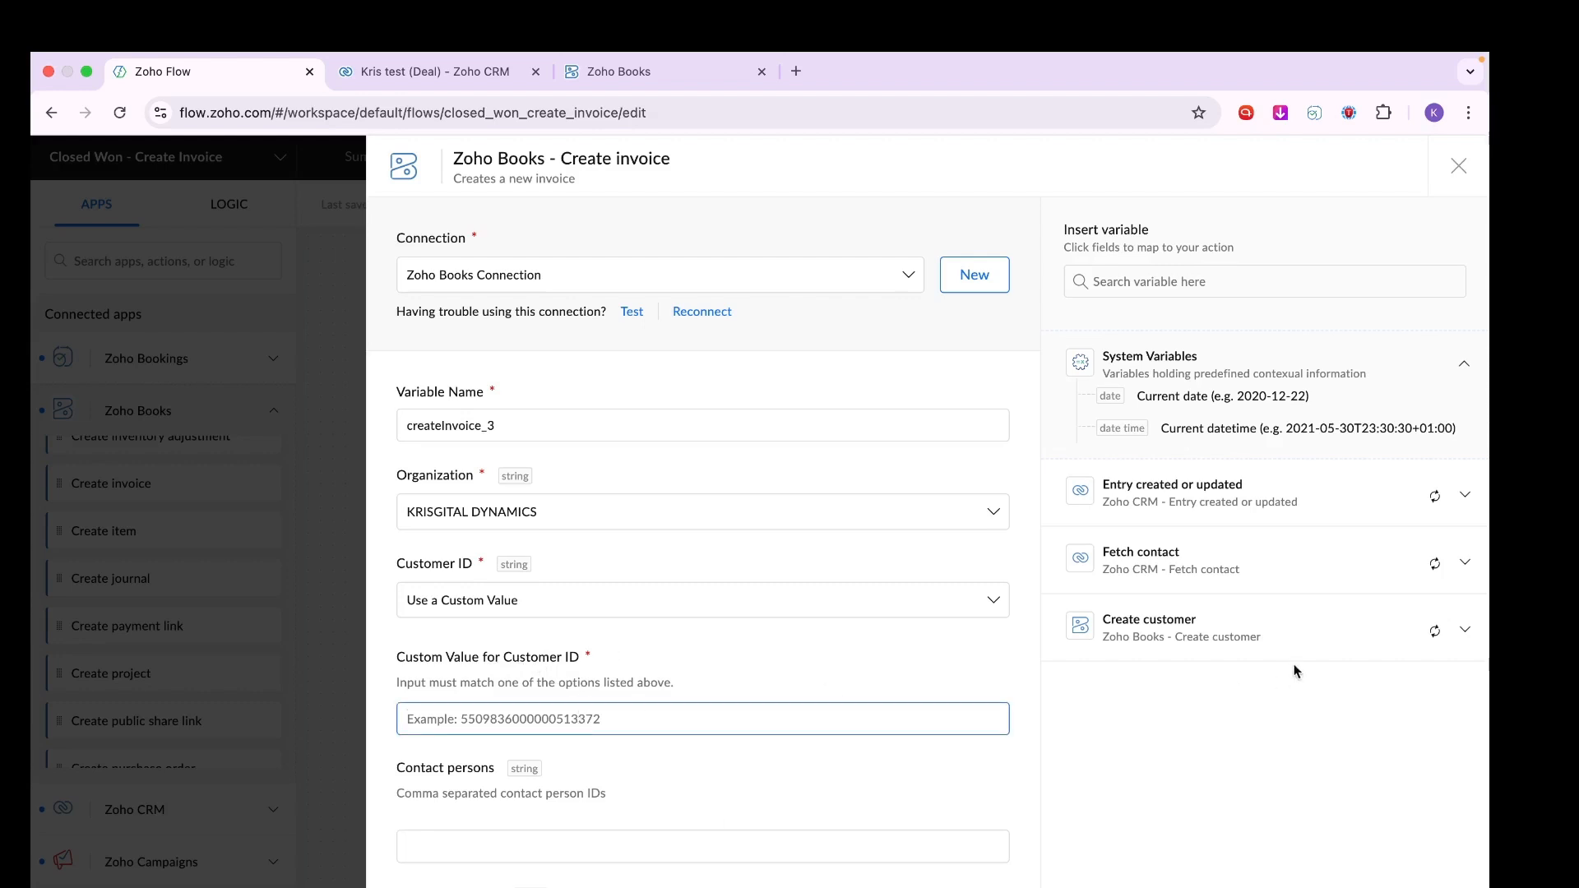
{"action": "left_click", "coordinate": [1221, 279]}
{"action": "type", "text": "id"}
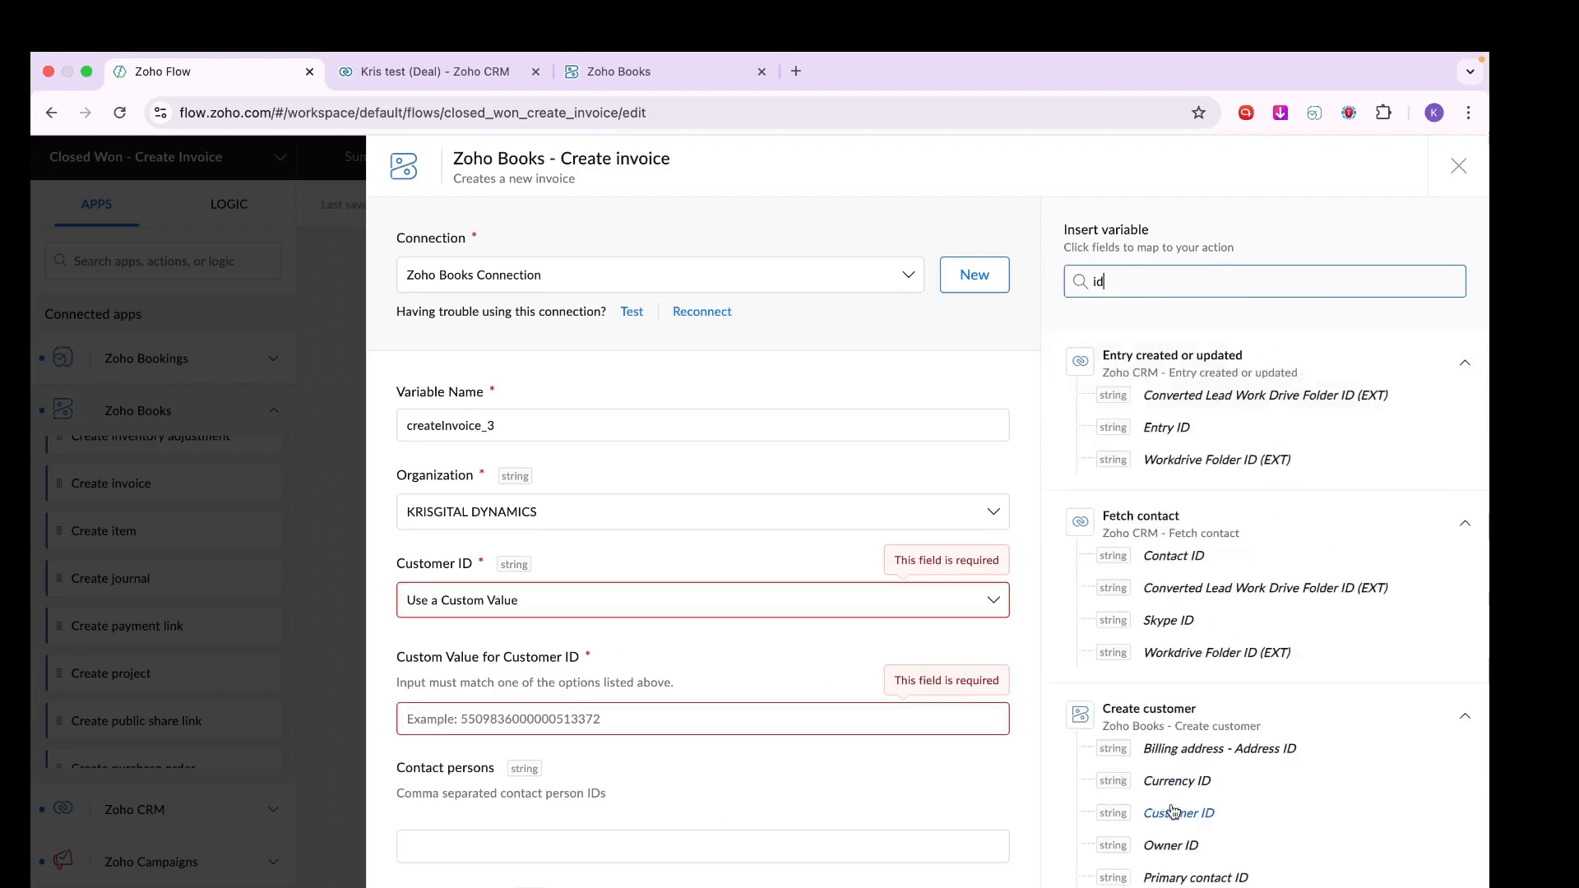
{"action": "scroll", "coordinate": [1080, 720], "scroll_direction": "down", "scroll_amount": 2}
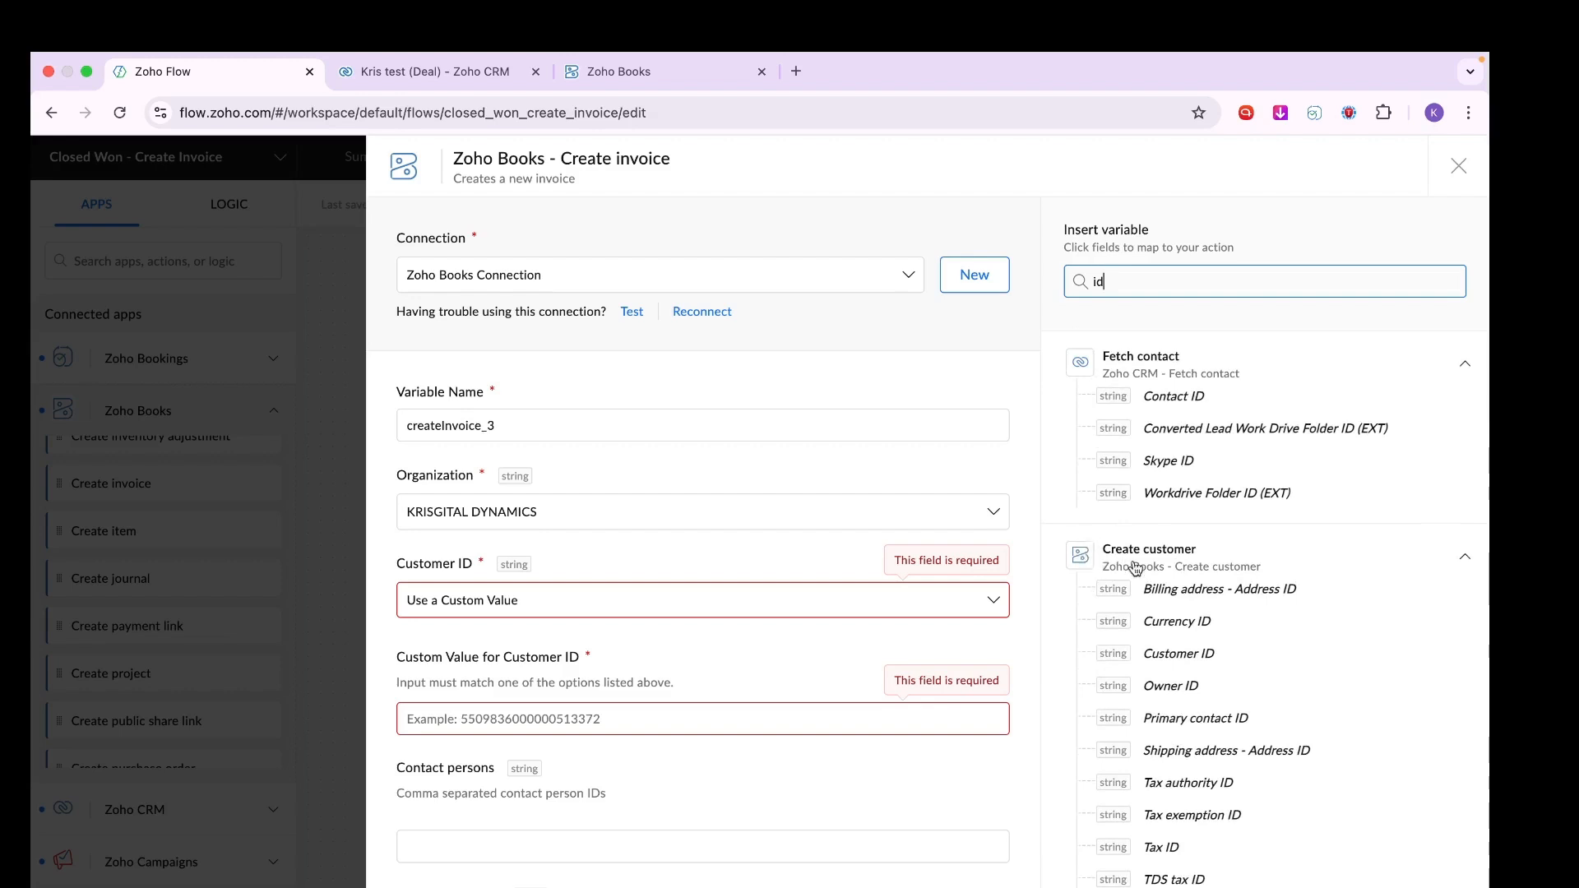
{"action": "left_click", "coordinate": [1173, 656]}
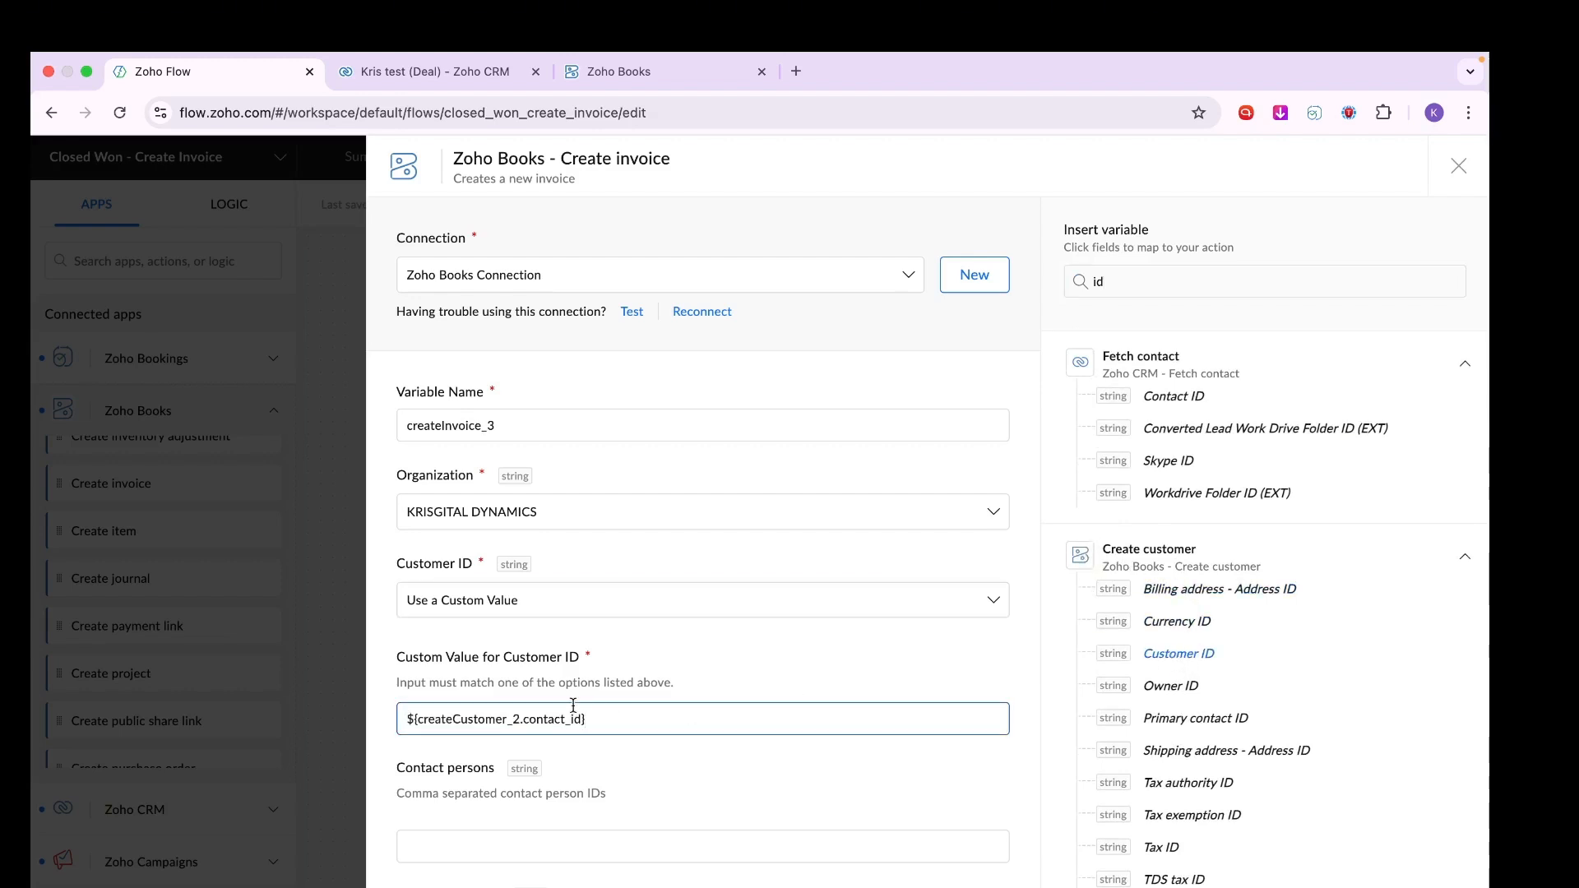
Set the invoice's Payment terms to Due on Receipt.
{"action": "scroll", "coordinate": [573, 707], "scroll_direction": "down", "scroll_amount": 5}
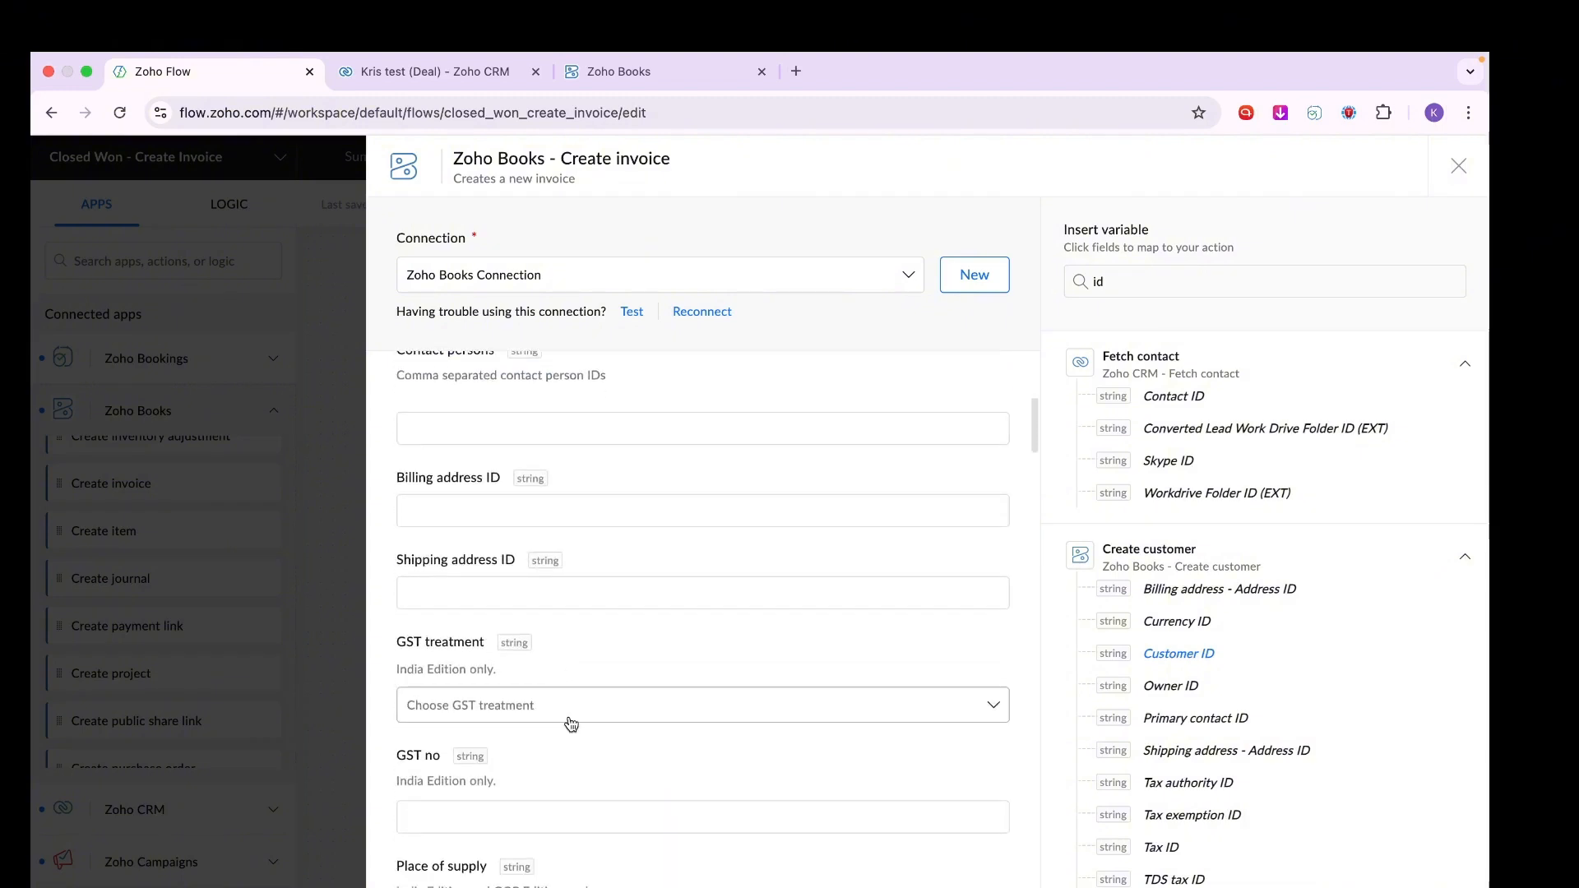
{"action": "scroll", "coordinate": [572, 724], "scroll_direction": "down", "scroll_amount": 6}
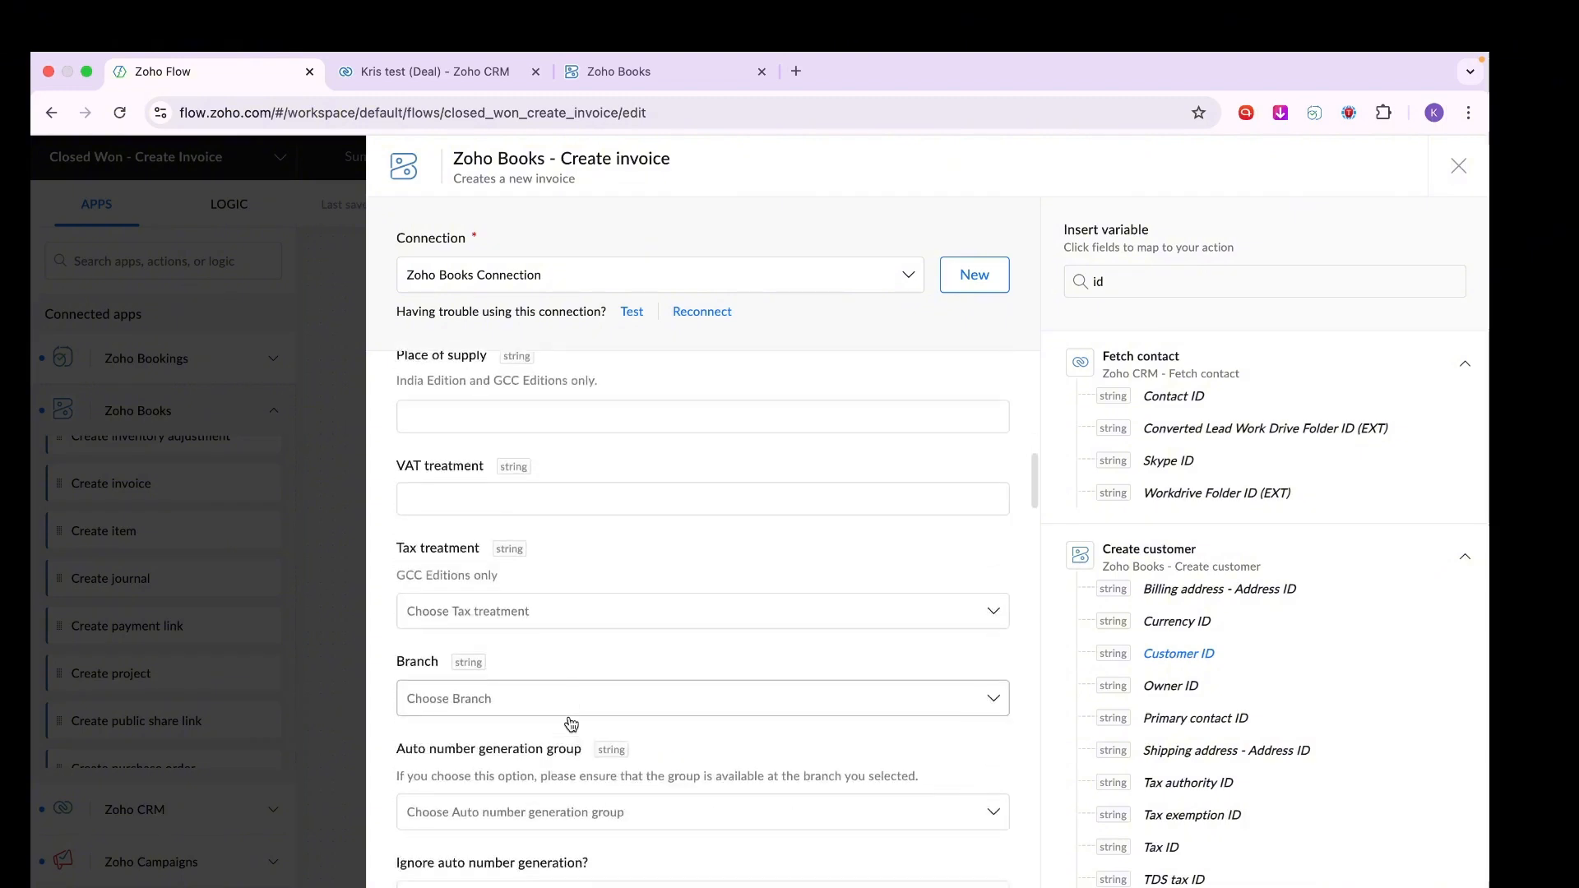
{"action": "scroll", "coordinate": [571, 719], "scroll_direction": "down", "scroll_amount": 6}
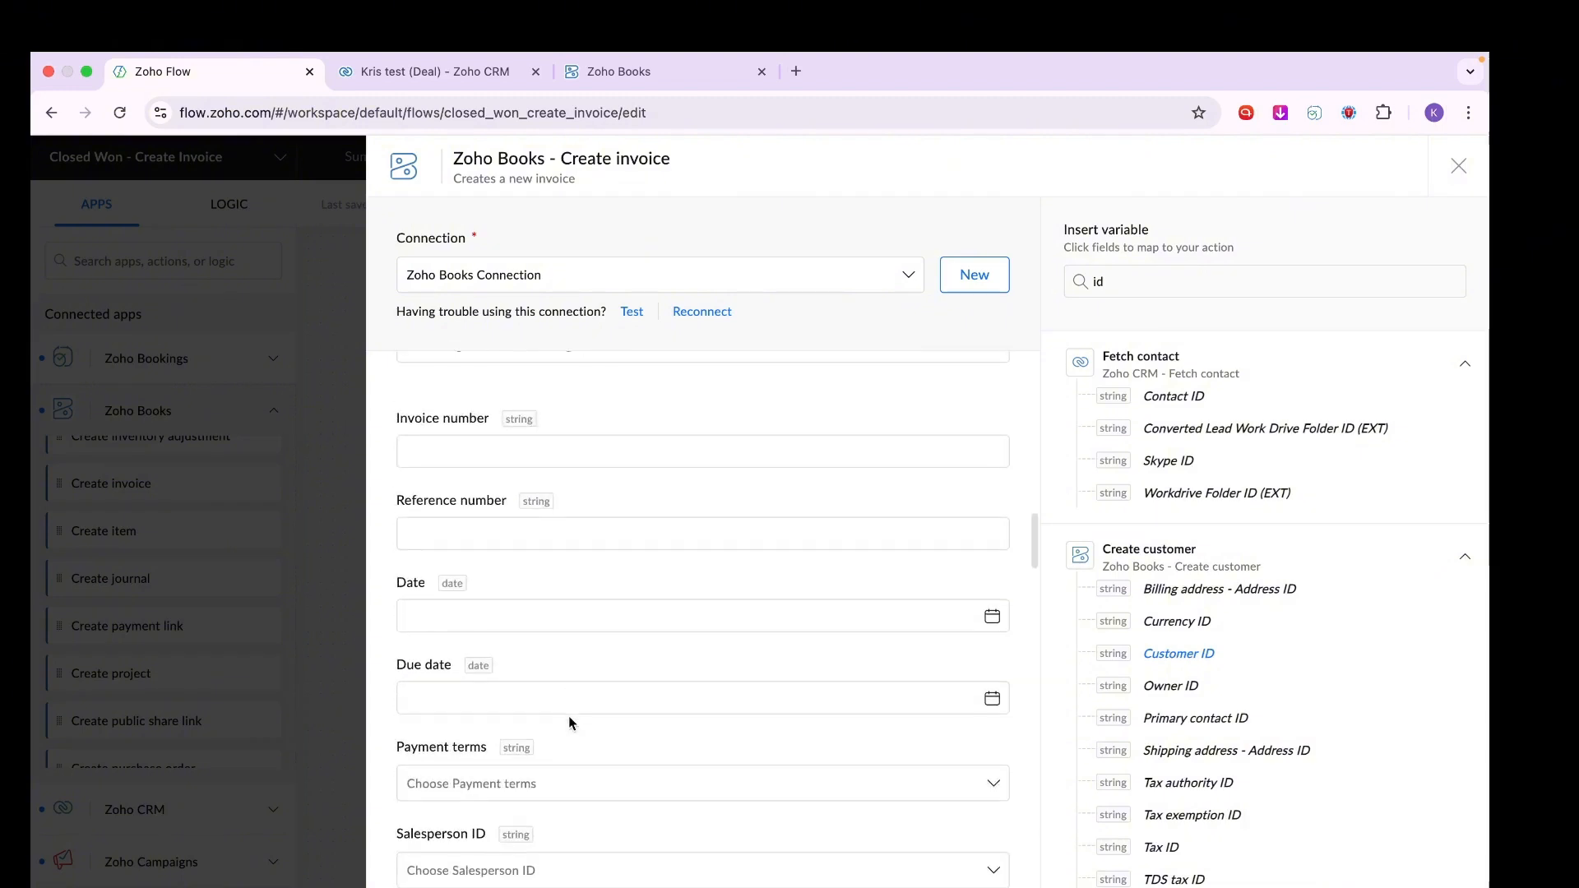
{"action": "scroll", "coordinate": [570, 721], "scroll_direction": "down", "scroll_amount": 1}
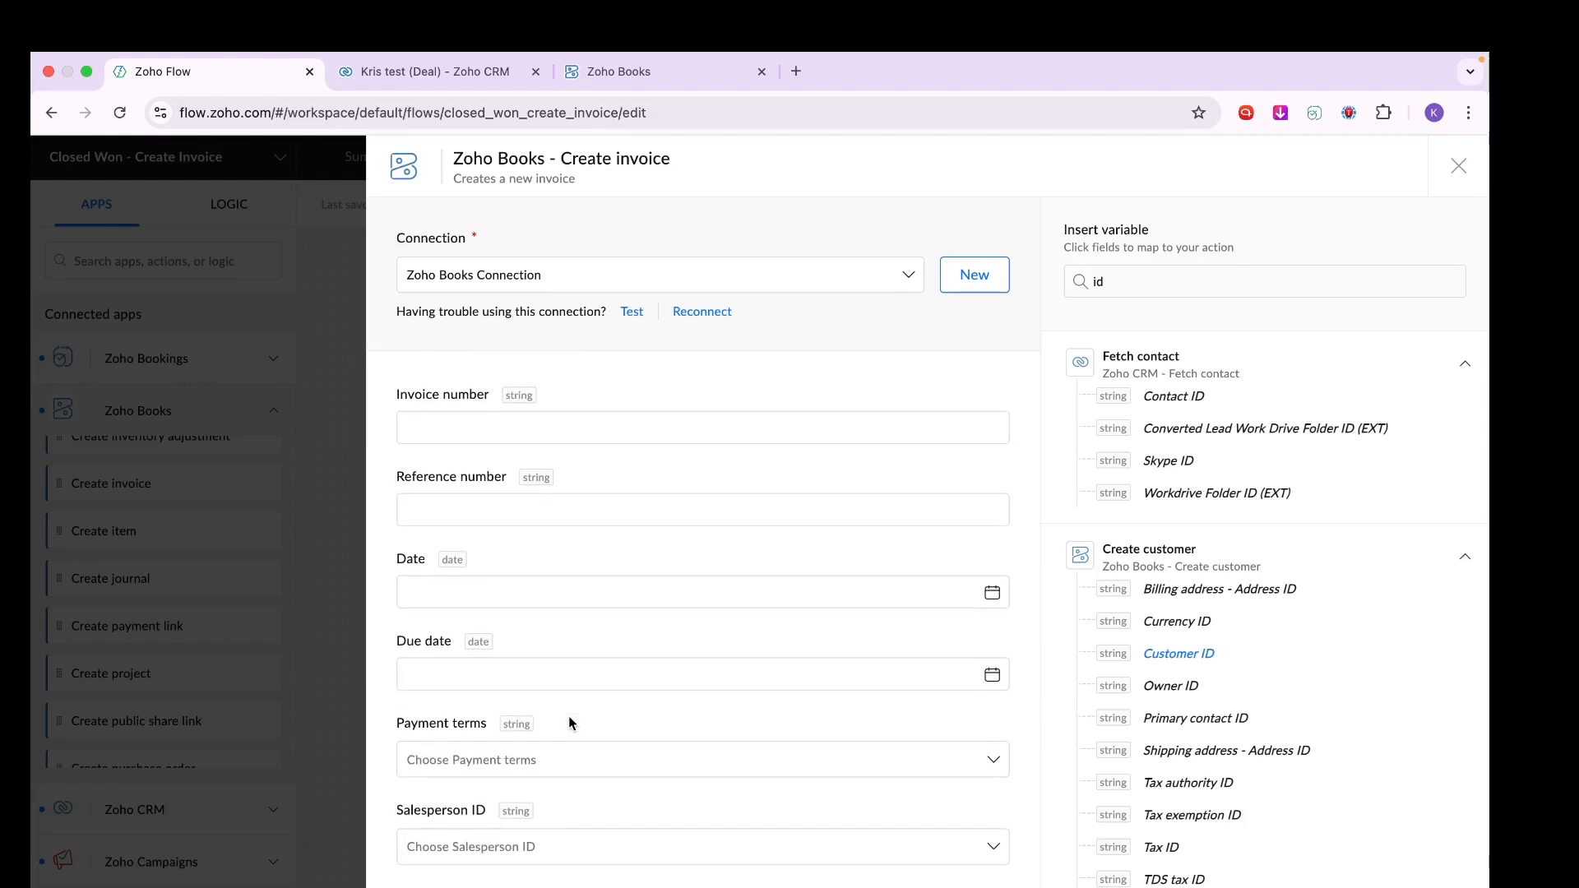
{"action": "scroll", "coordinate": [570, 718], "scroll_direction": "up", "scroll_amount": 1}
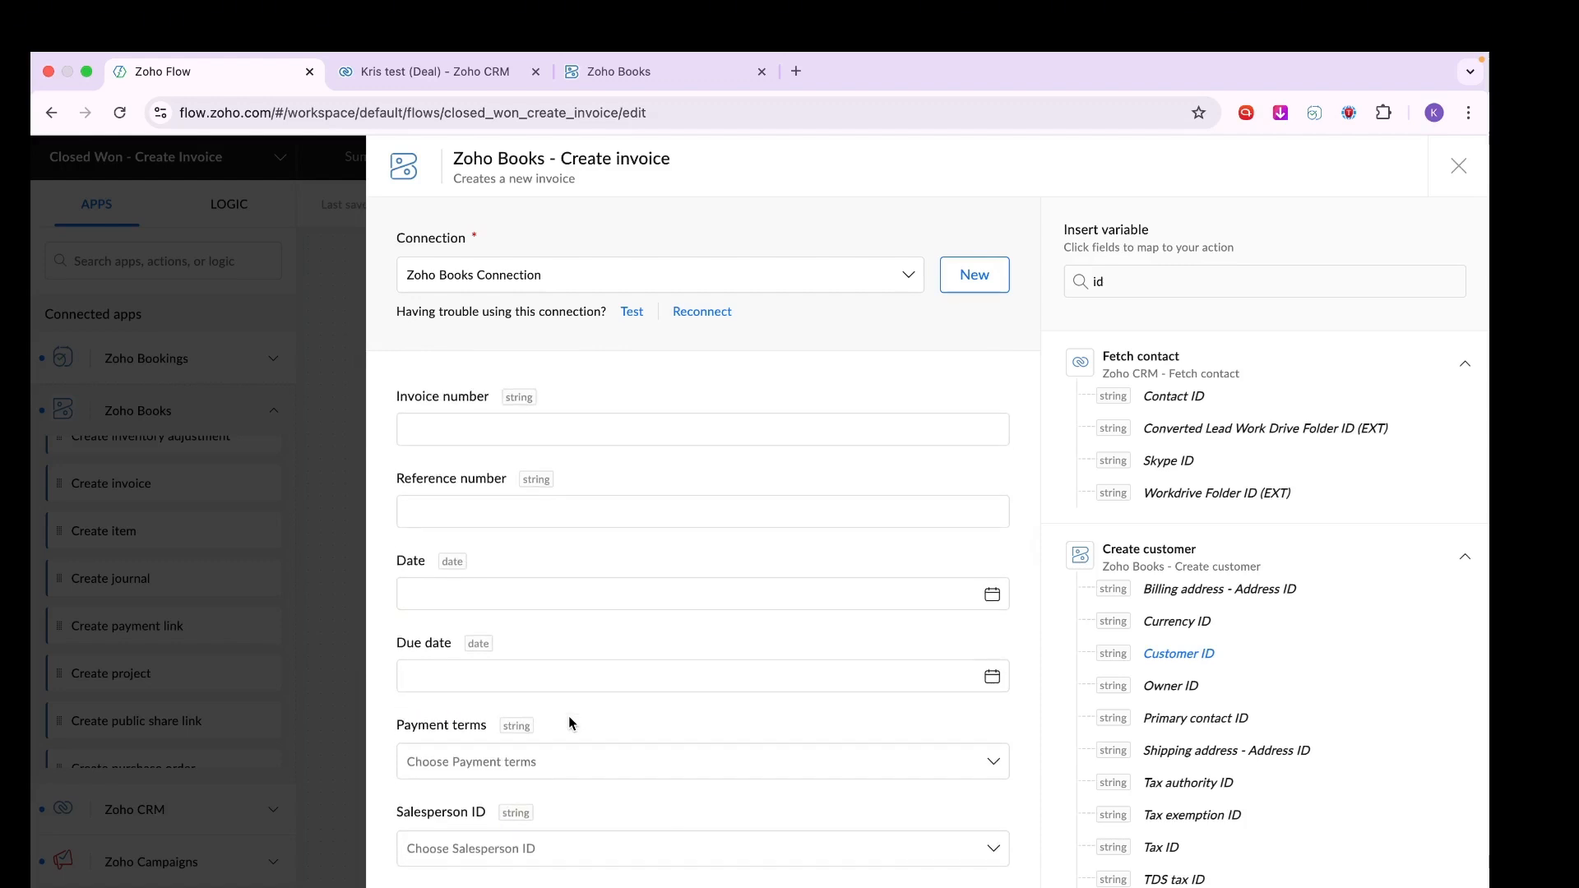
{"action": "scroll", "coordinate": [569, 720], "scroll_direction": "down", "scroll_amount": 4}
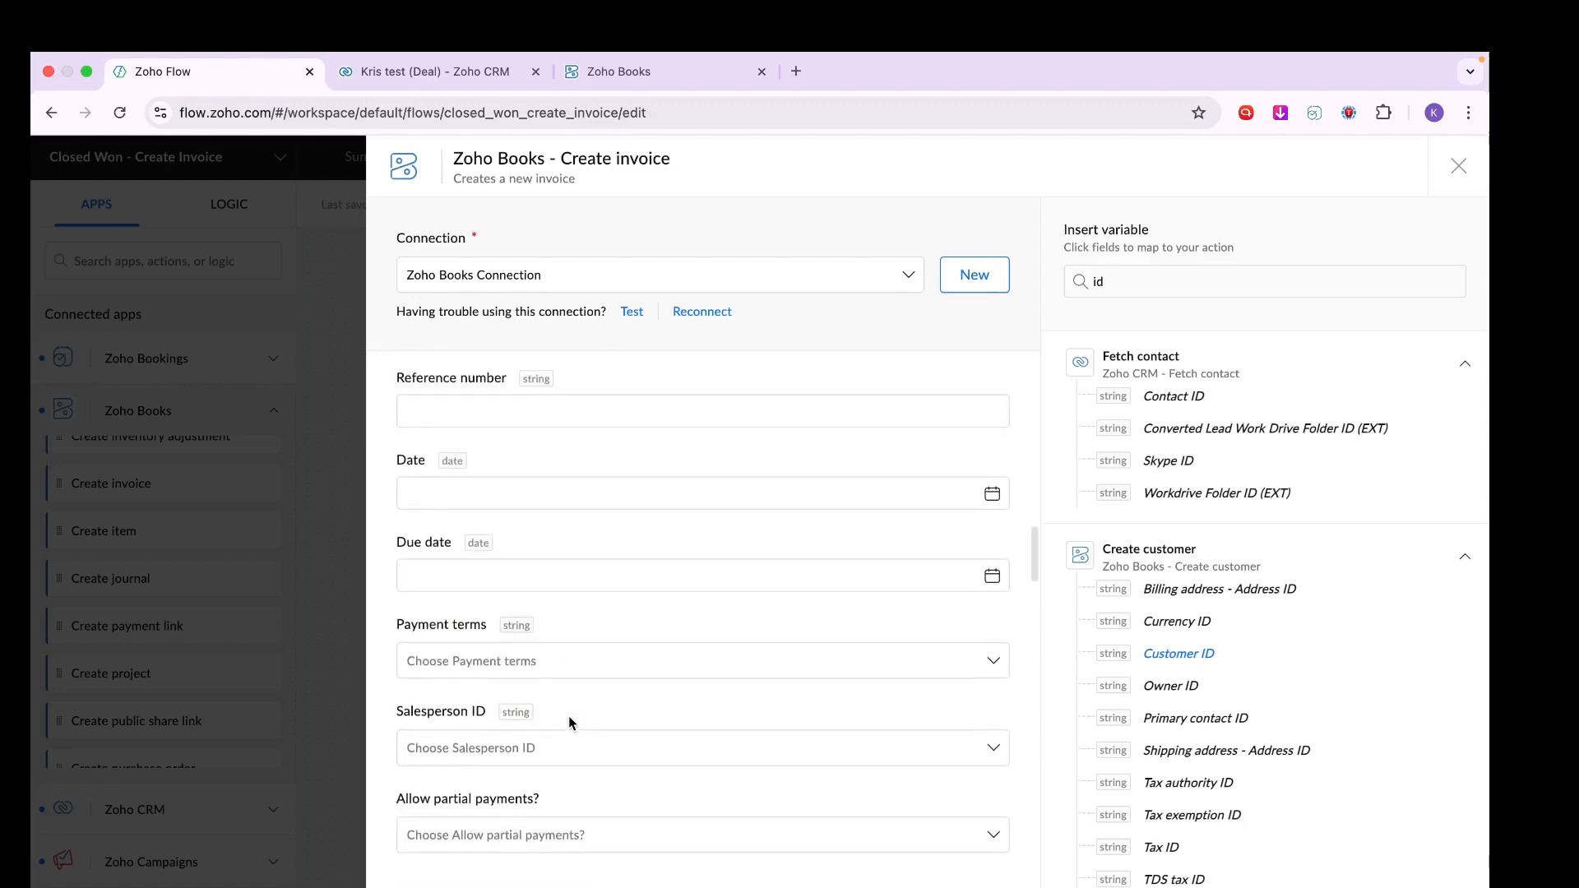
{"action": "scroll", "coordinate": [615, 563], "scroll_direction": "down", "scroll_amount": 4}
{"action": "left_click", "coordinate": [614, 563]}
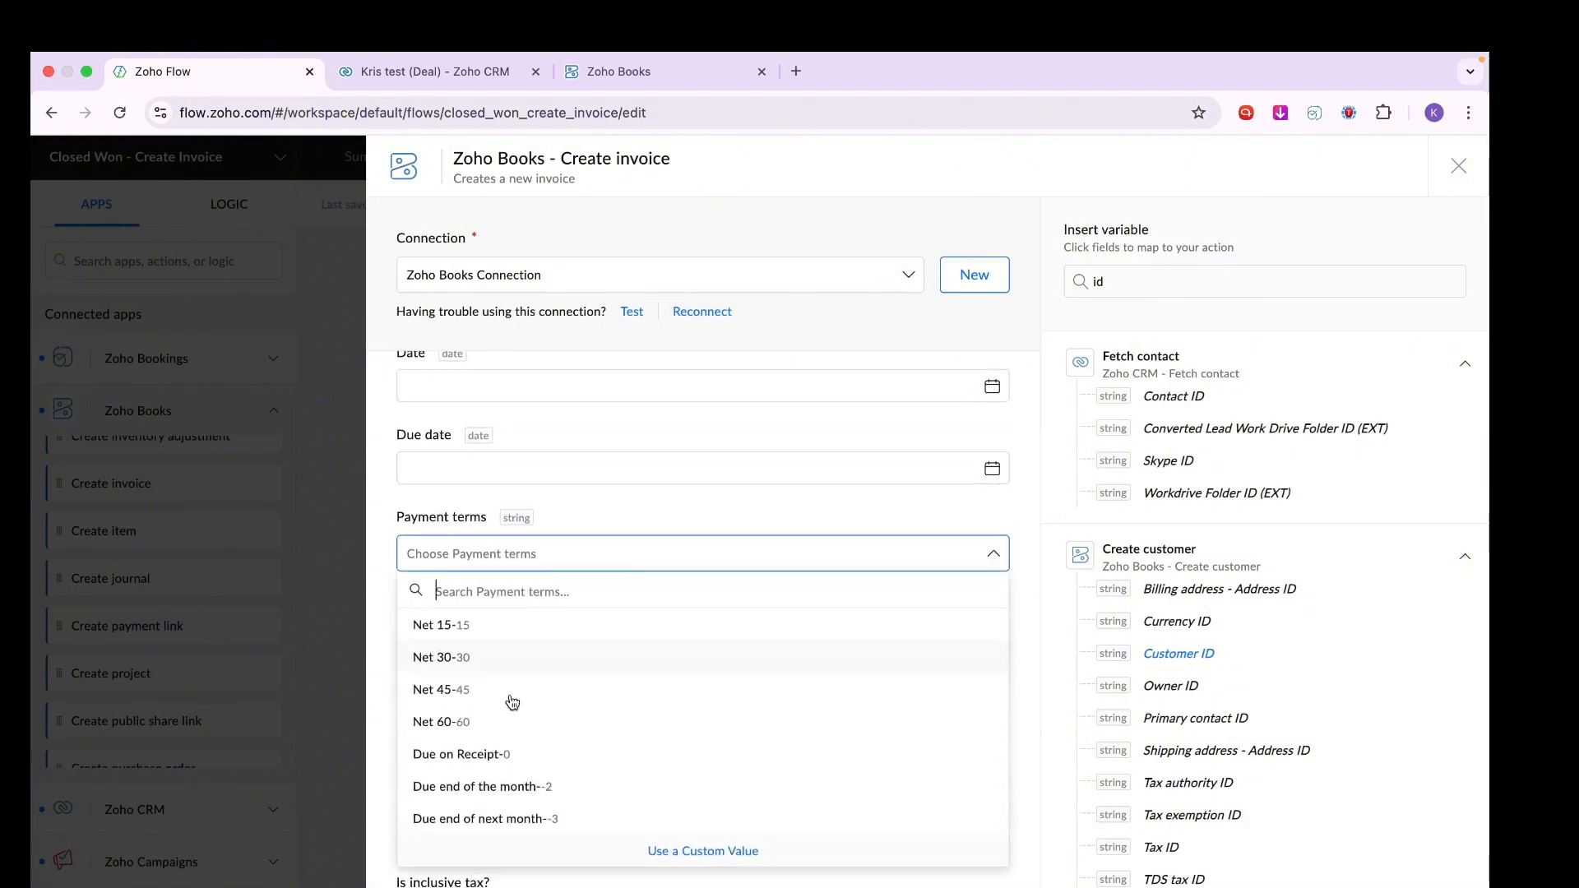
{"action": "left_click", "coordinate": [484, 765]}
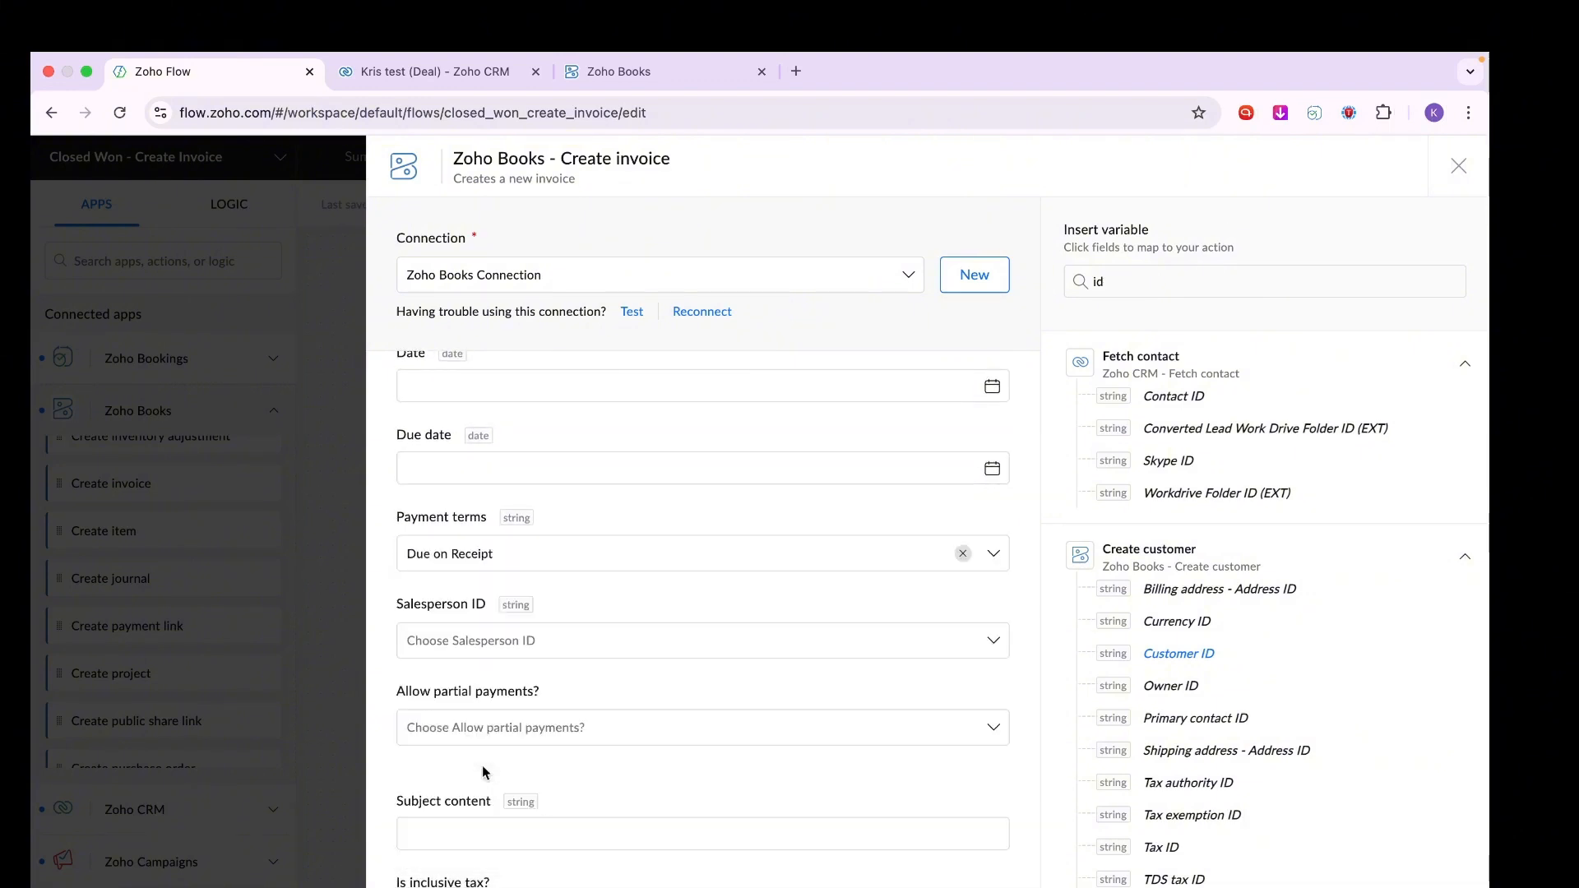
Look through the available options for the invoice's Item ID and Item account fields.
{"action": "scroll", "coordinate": [482, 765], "scroll_direction": "down", "scroll_amount": 2}
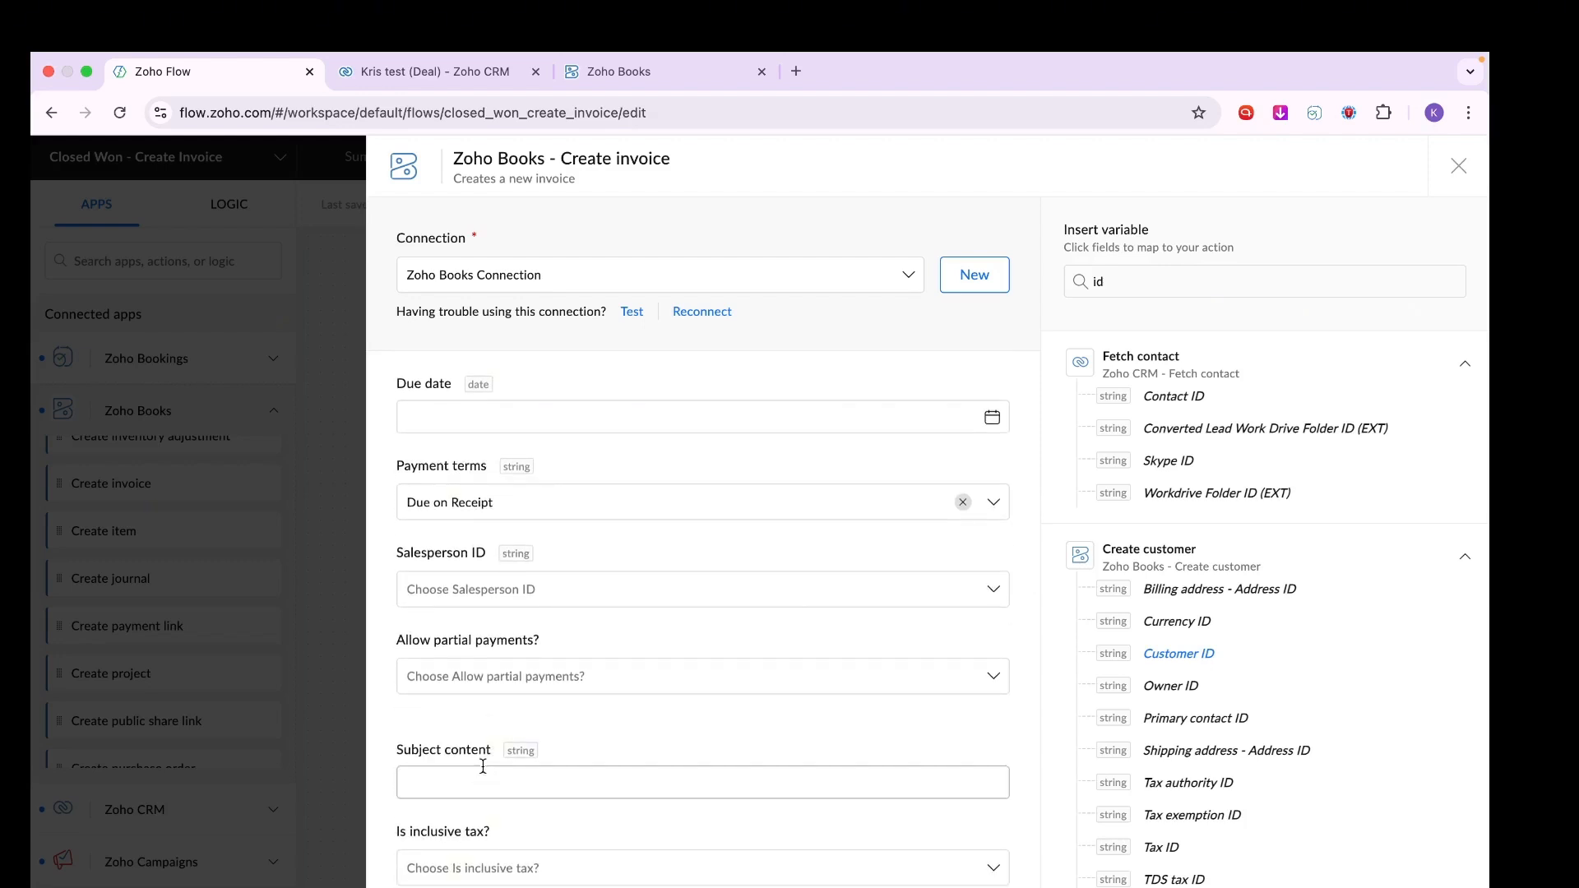
{"action": "scroll", "coordinate": [483, 765], "scroll_direction": "down", "scroll_amount": 1}
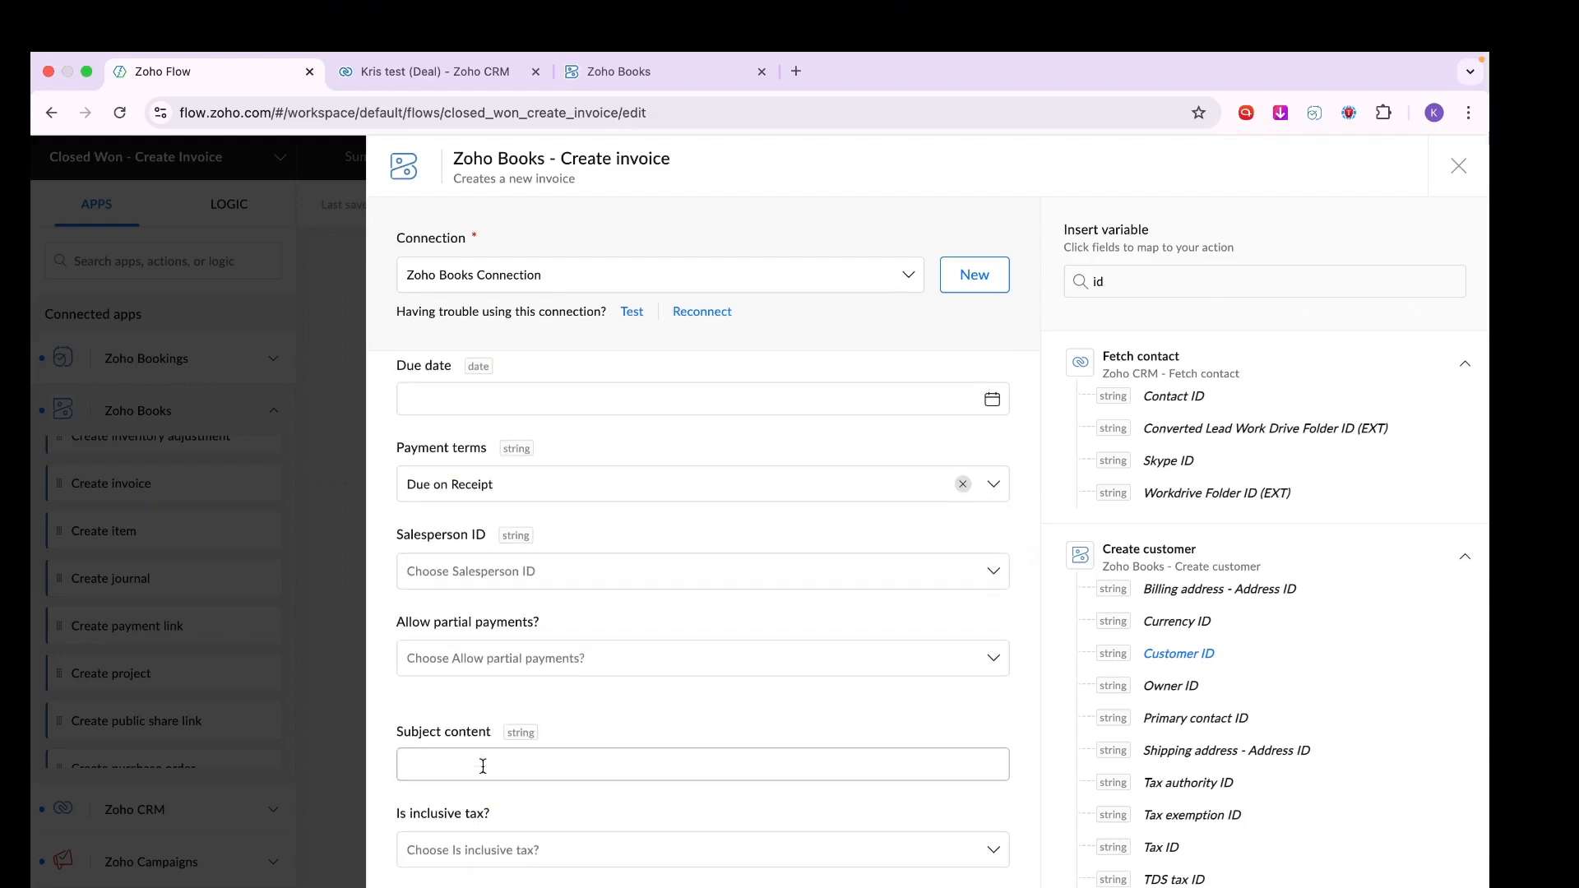
{"action": "scroll", "coordinate": [496, 667], "scroll_direction": "down", "scroll_amount": 5}
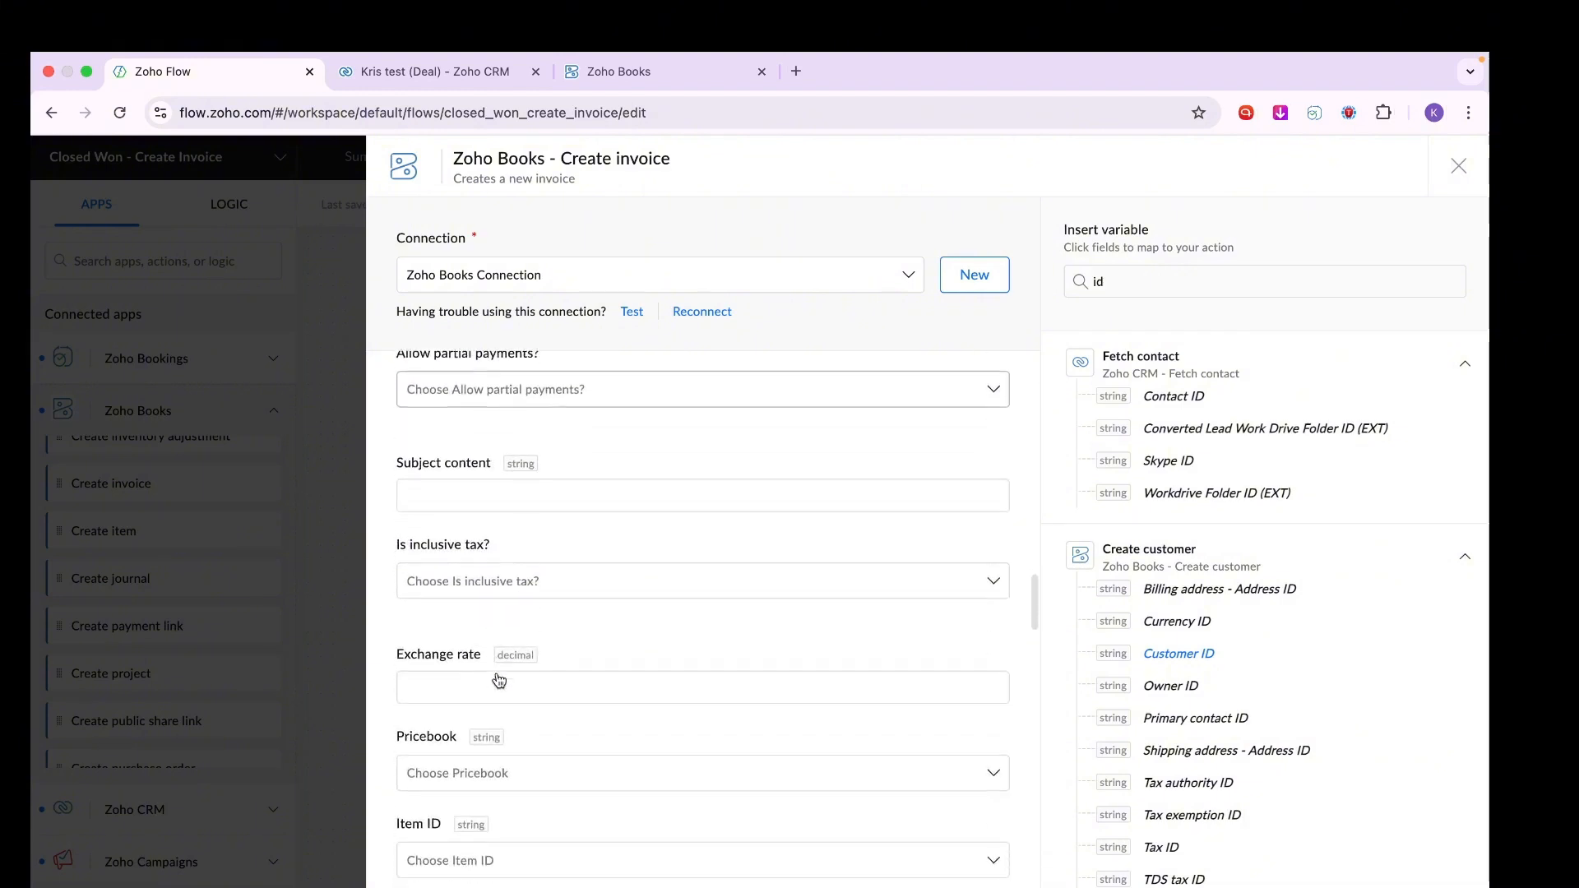
{"action": "scroll", "coordinate": [499, 680], "scroll_direction": "down", "scroll_amount": 2}
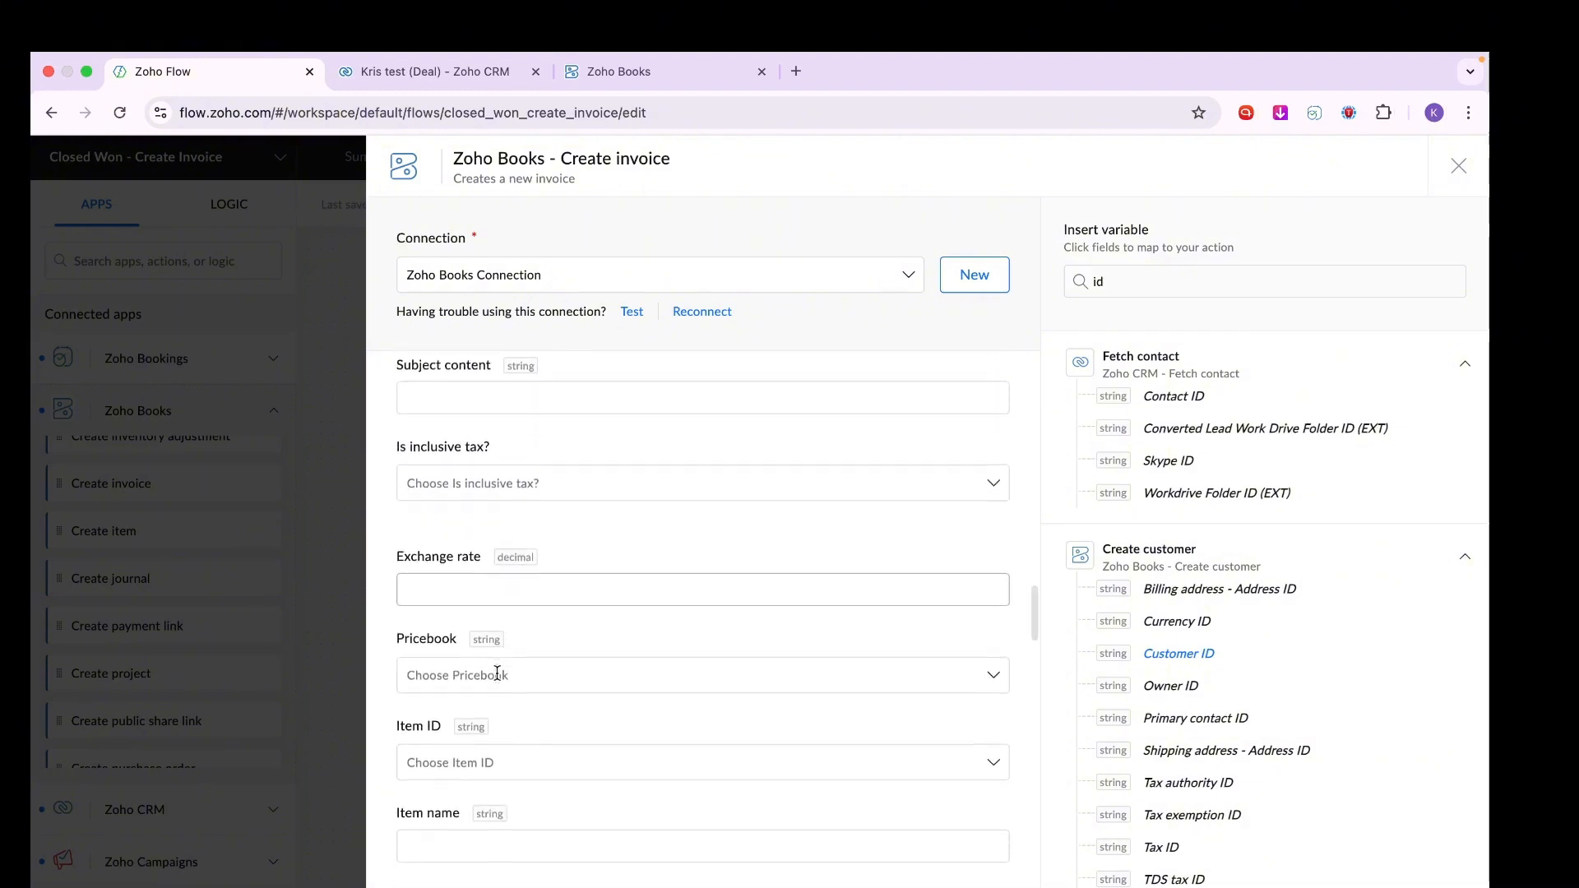
{"action": "scroll", "coordinate": [497, 675], "scroll_direction": "down", "scroll_amount": 5}
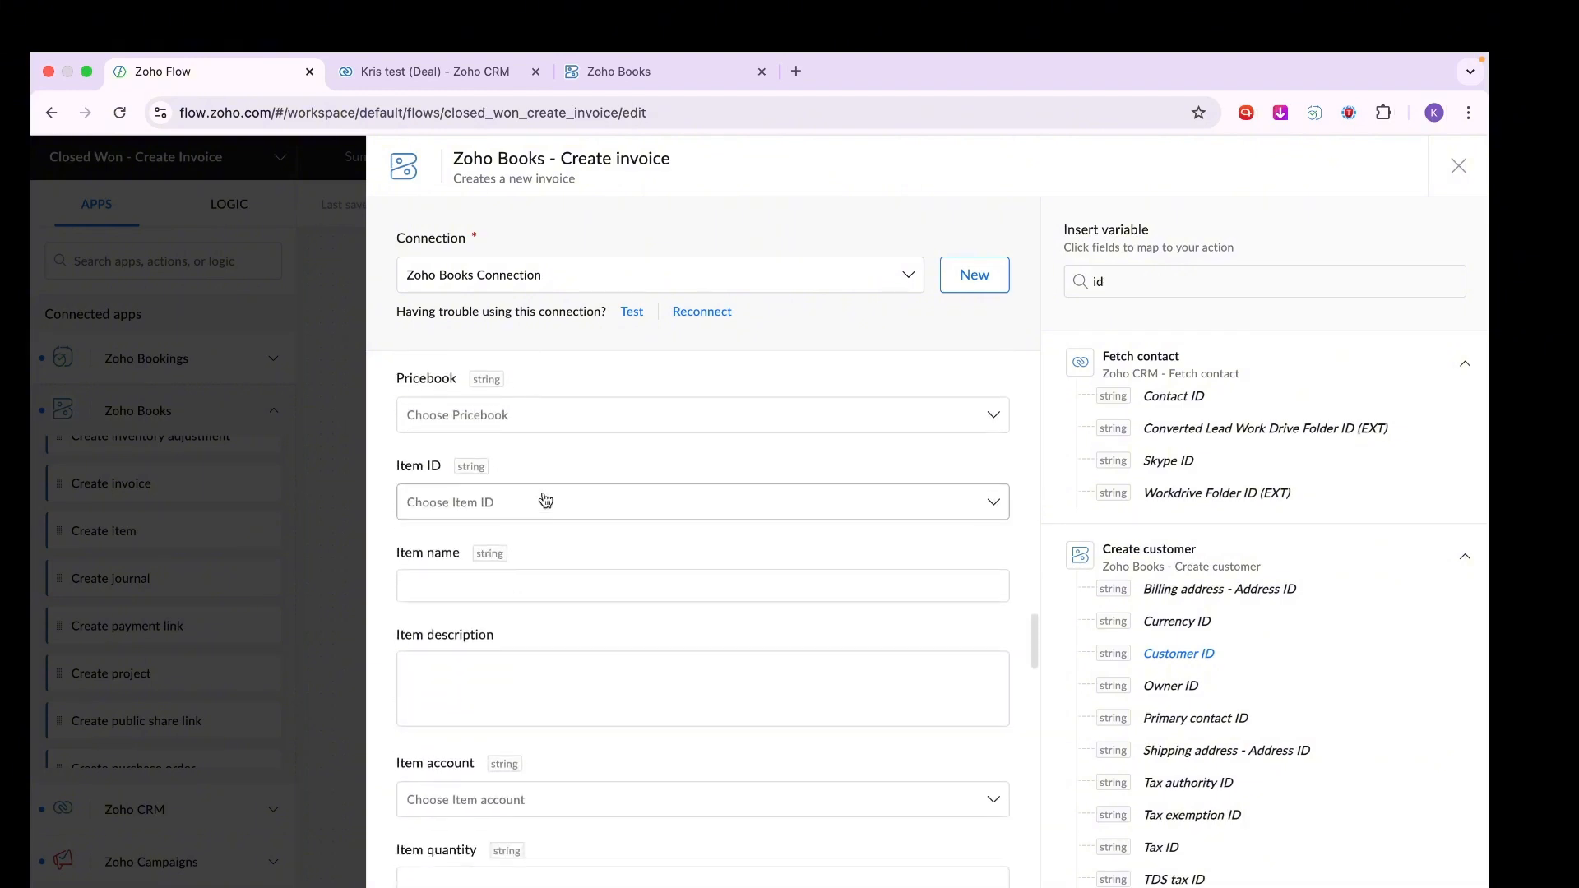
{"action": "left_click", "coordinate": [546, 501]}
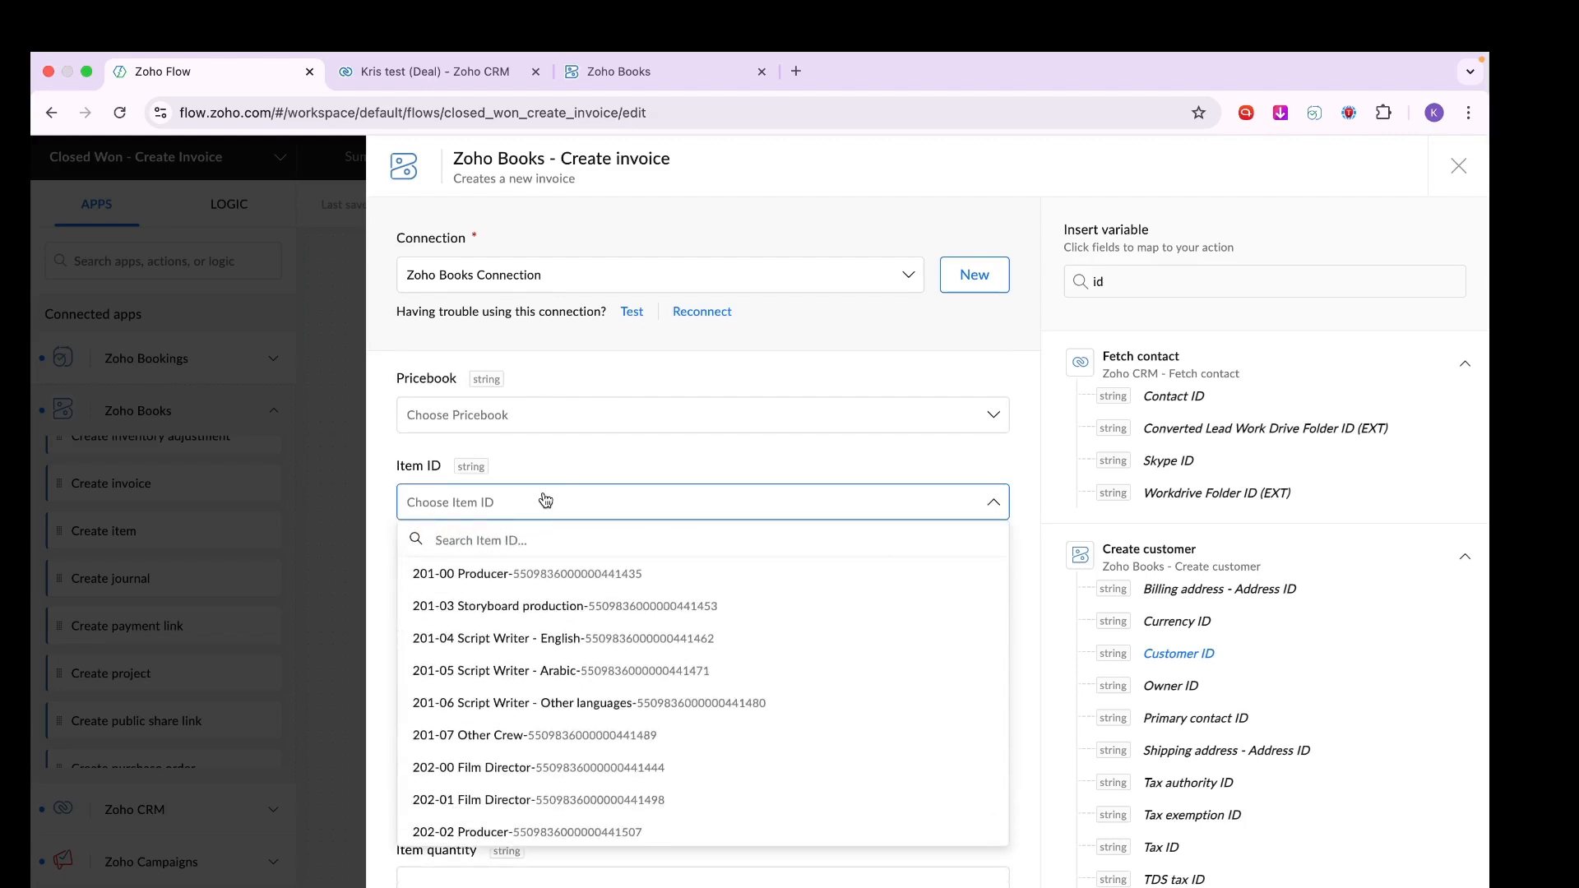
{"action": "scroll", "coordinate": [567, 706], "scroll_direction": "down", "scroll_amount": 10}
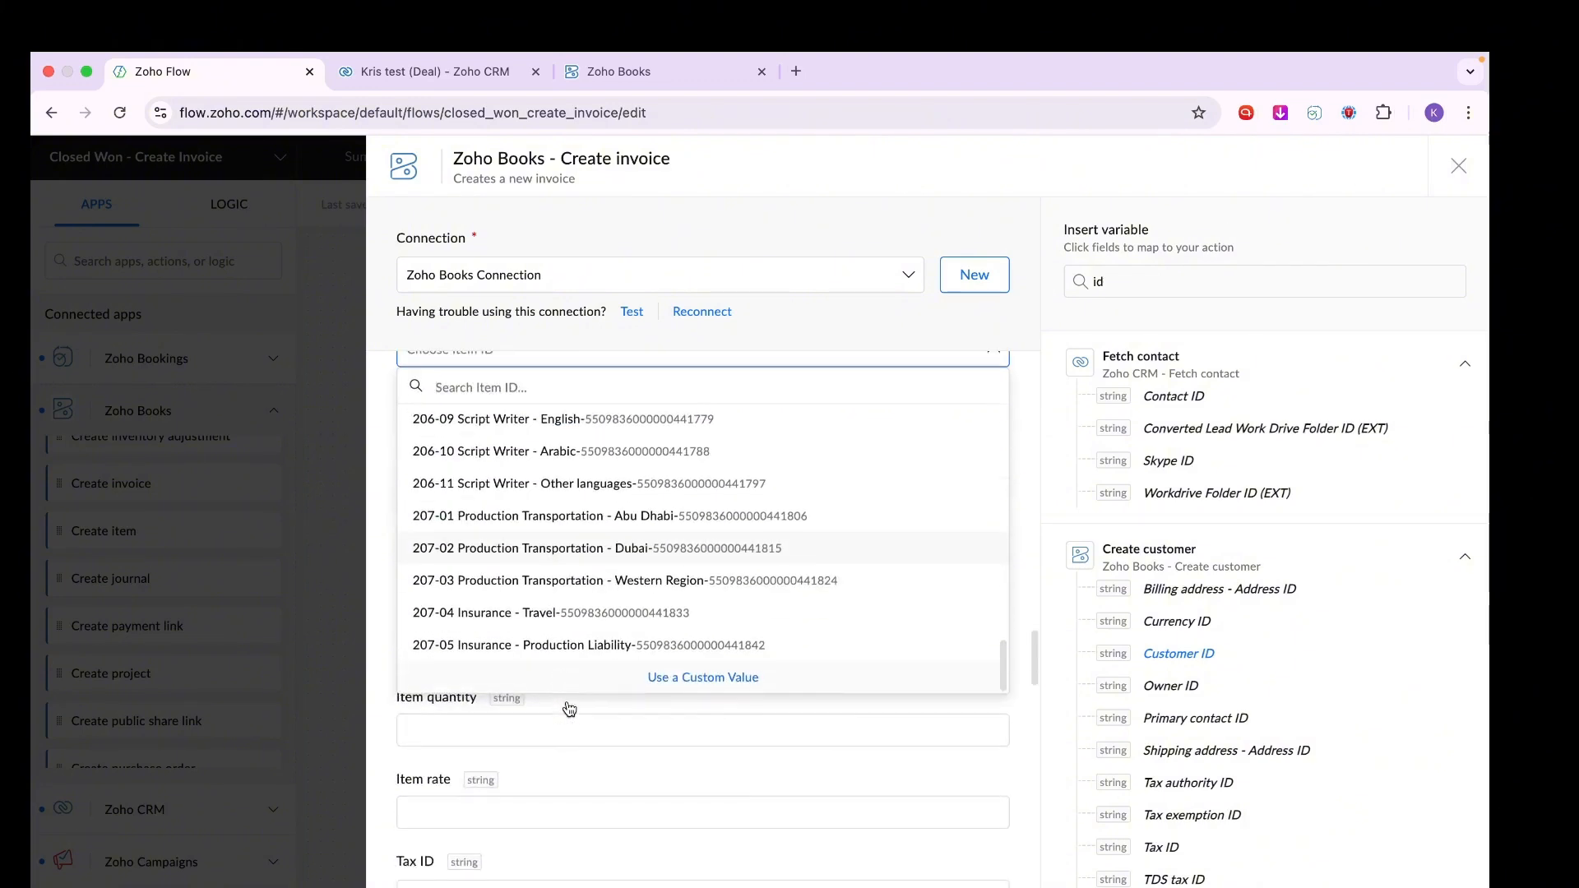
{"action": "scroll", "coordinate": [569, 709], "scroll_direction": "up", "scroll_amount": 3}
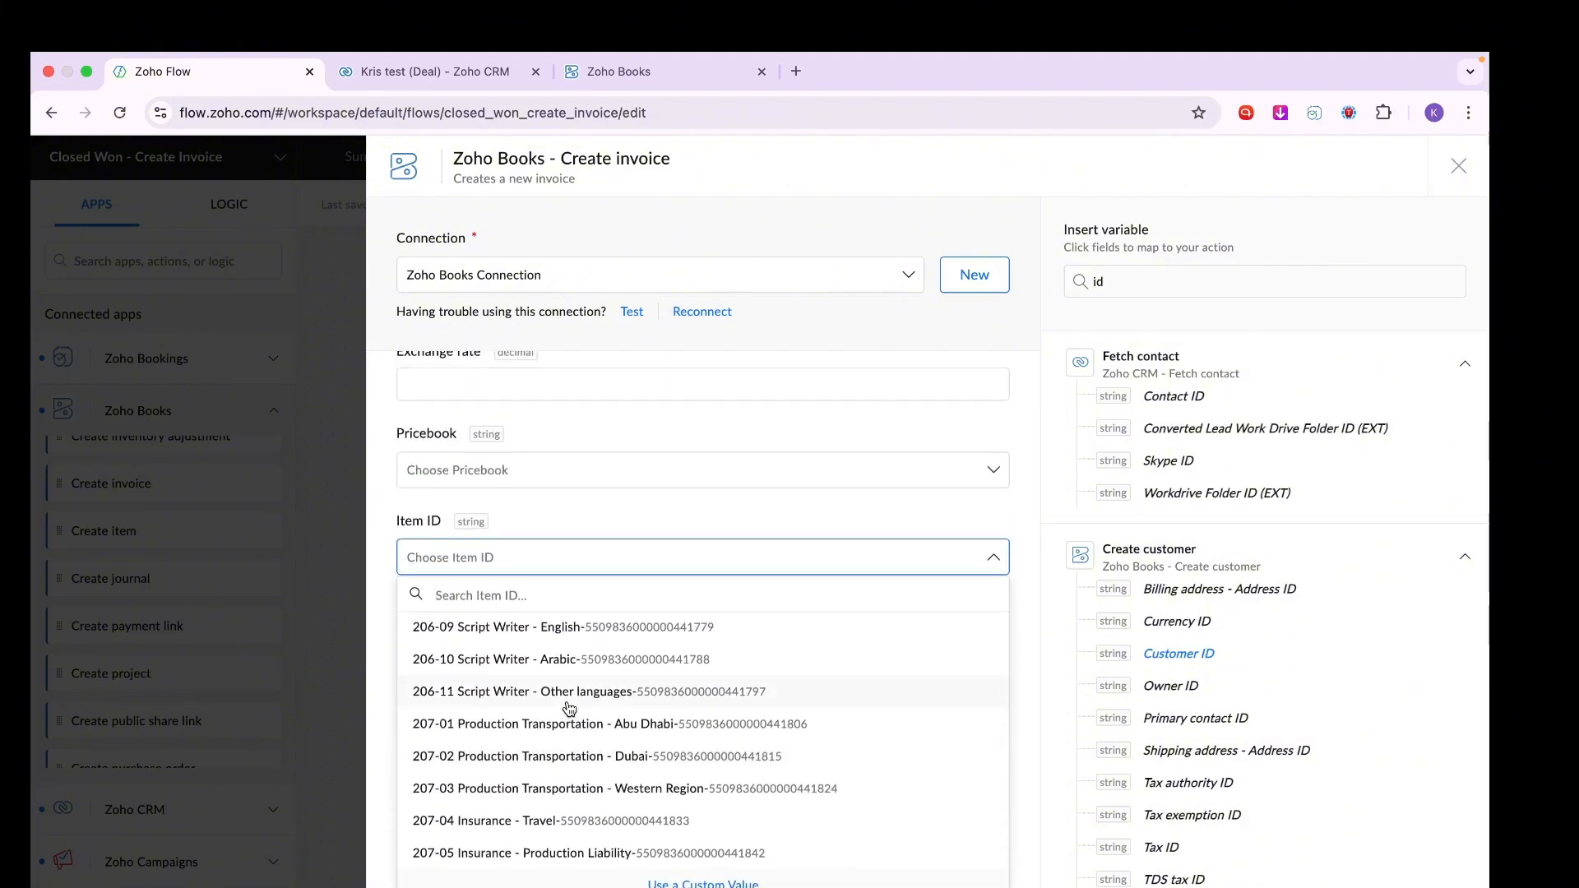
{"action": "left_click", "coordinate": [599, 510]}
{"action": "scroll", "coordinate": [600, 511], "scroll_direction": "down", "scroll_amount": 5}
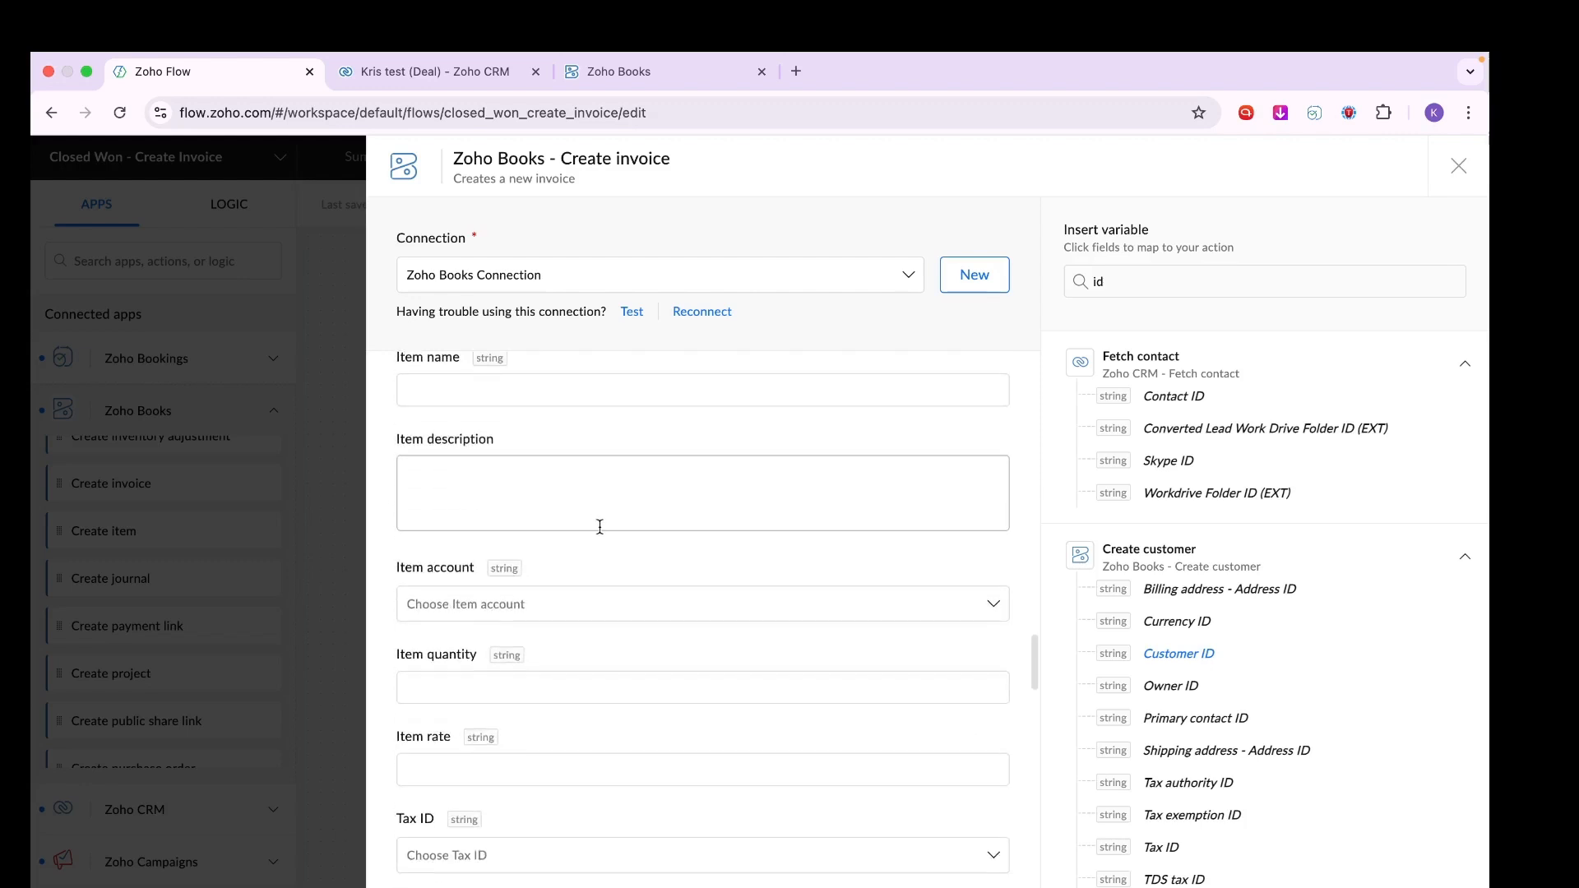
{"action": "left_click", "coordinate": [602, 616]}
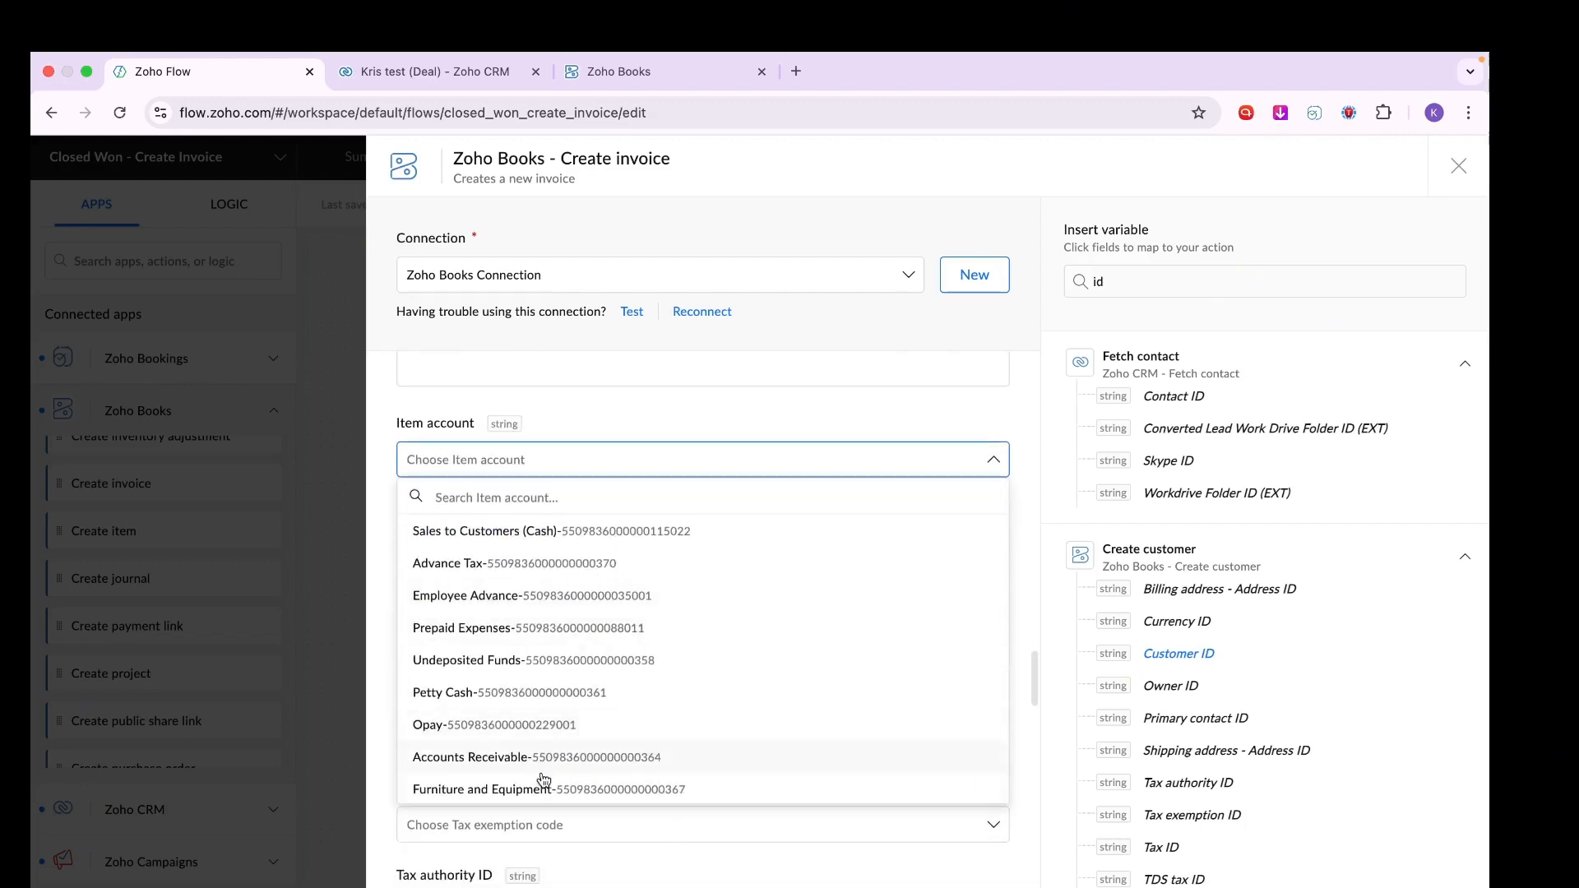
{"action": "left_click", "coordinate": [635, 423]}
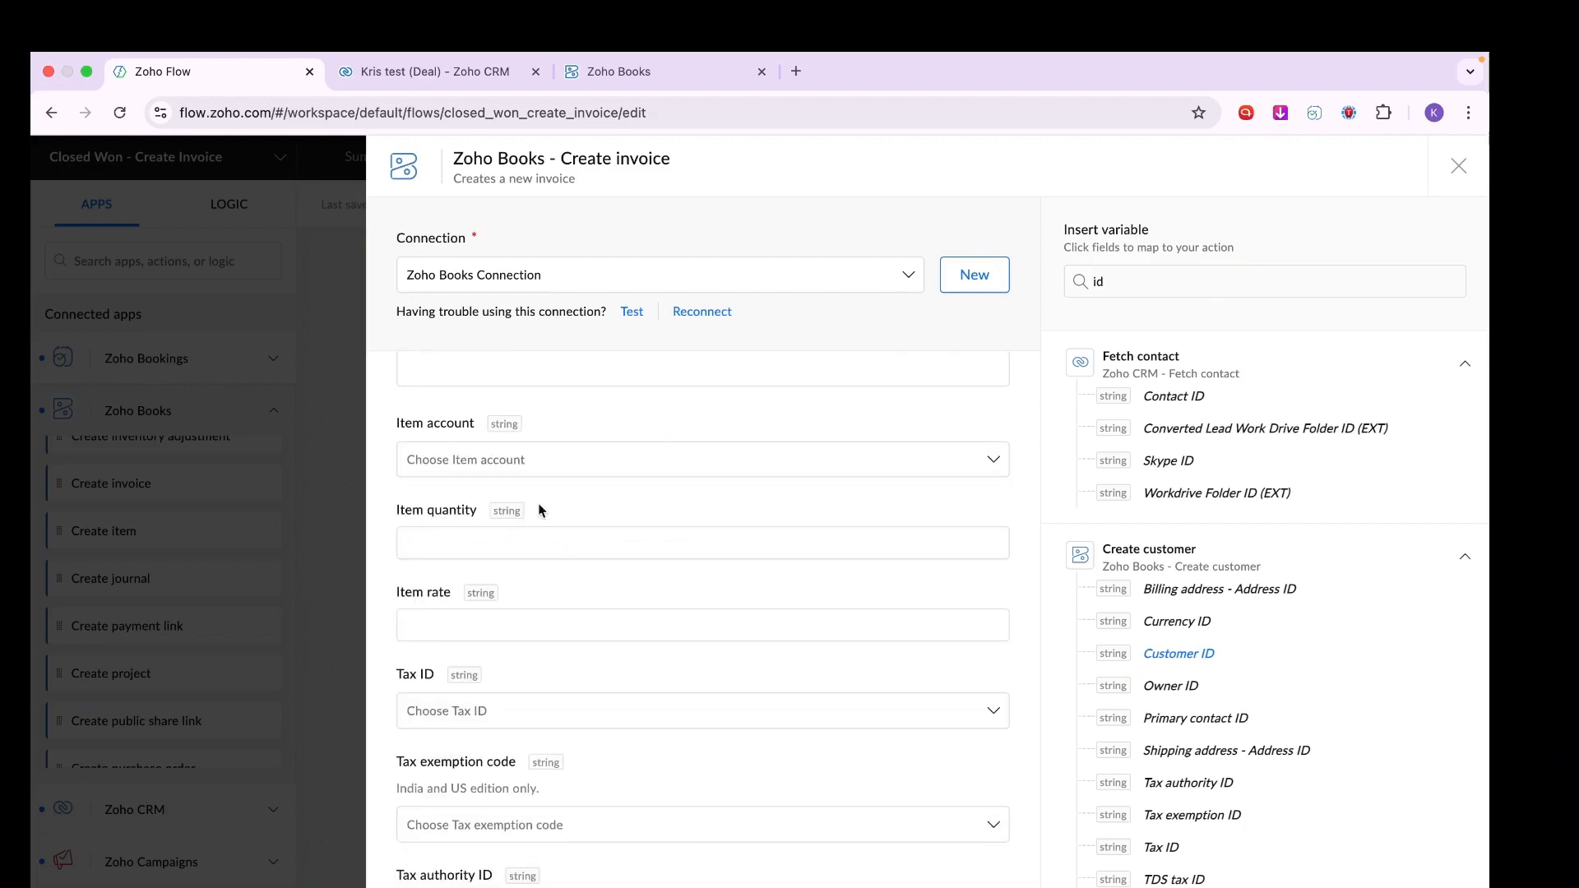
Set the invoice's Item ID to 201-00 Producer.
{"action": "scroll", "coordinate": [595, 570], "scroll_direction": "up", "scroll_amount": 5}
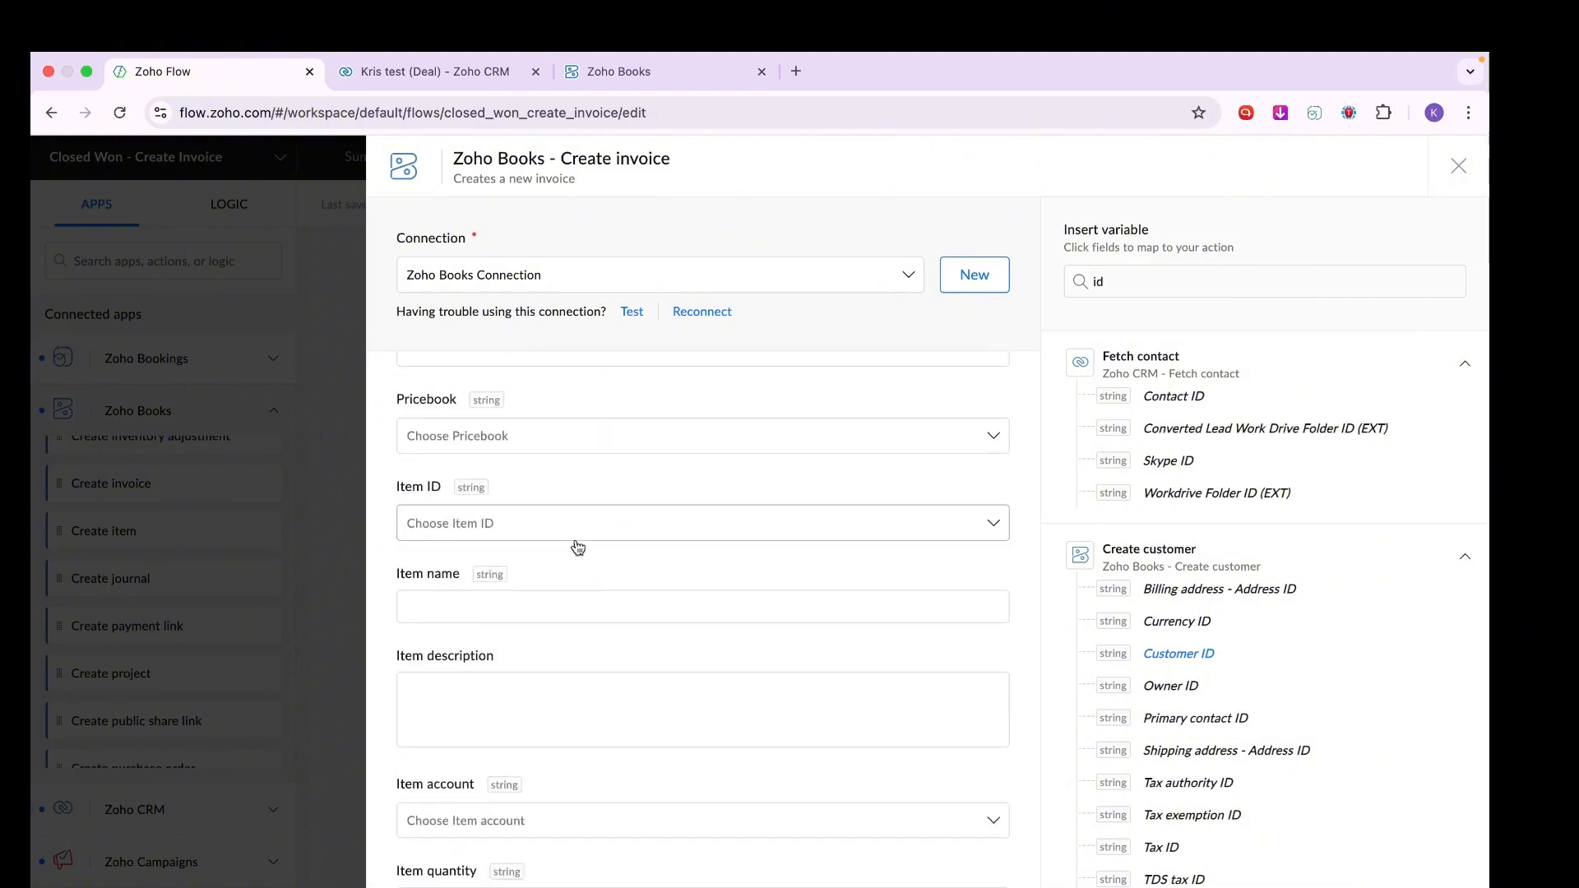
{"action": "left_click", "coordinate": [578, 548]}
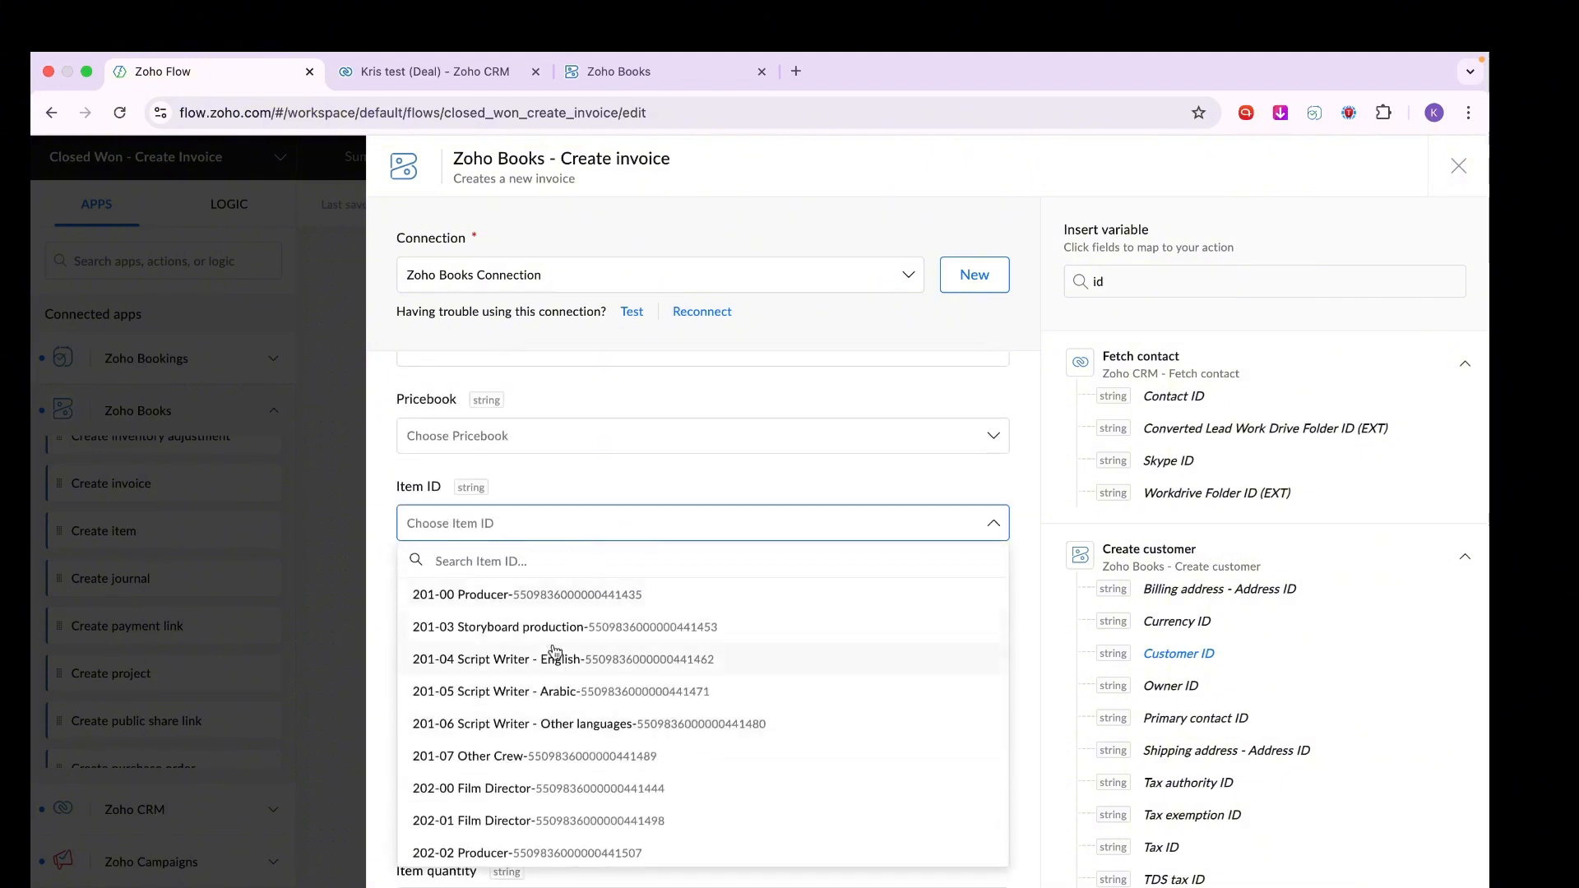
{"action": "left_click", "coordinate": [535, 599]}
Map the invoice's Zoho CRM potential ID to the Entry ID variable from the Entry created or updated trigger.
{"action": "scroll", "coordinate": [535, 600], "scroll_direction": "down", "scroll_amount": 9}
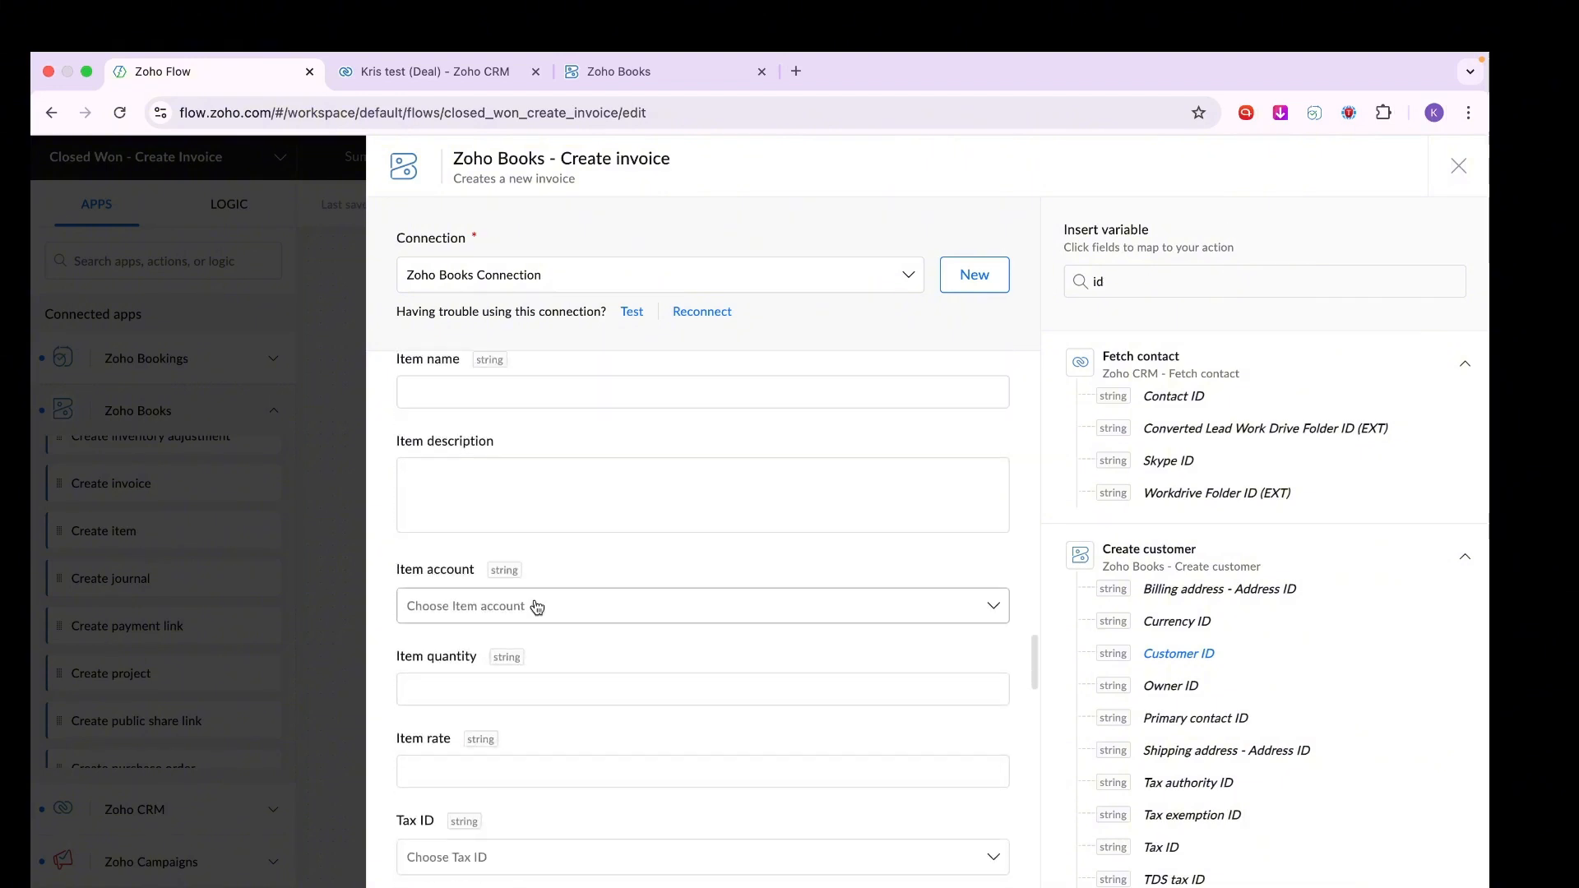
{"action": "scroll", "coordinate": [534, 600], "scroll_direction": "down", "scroll_amount": 16}
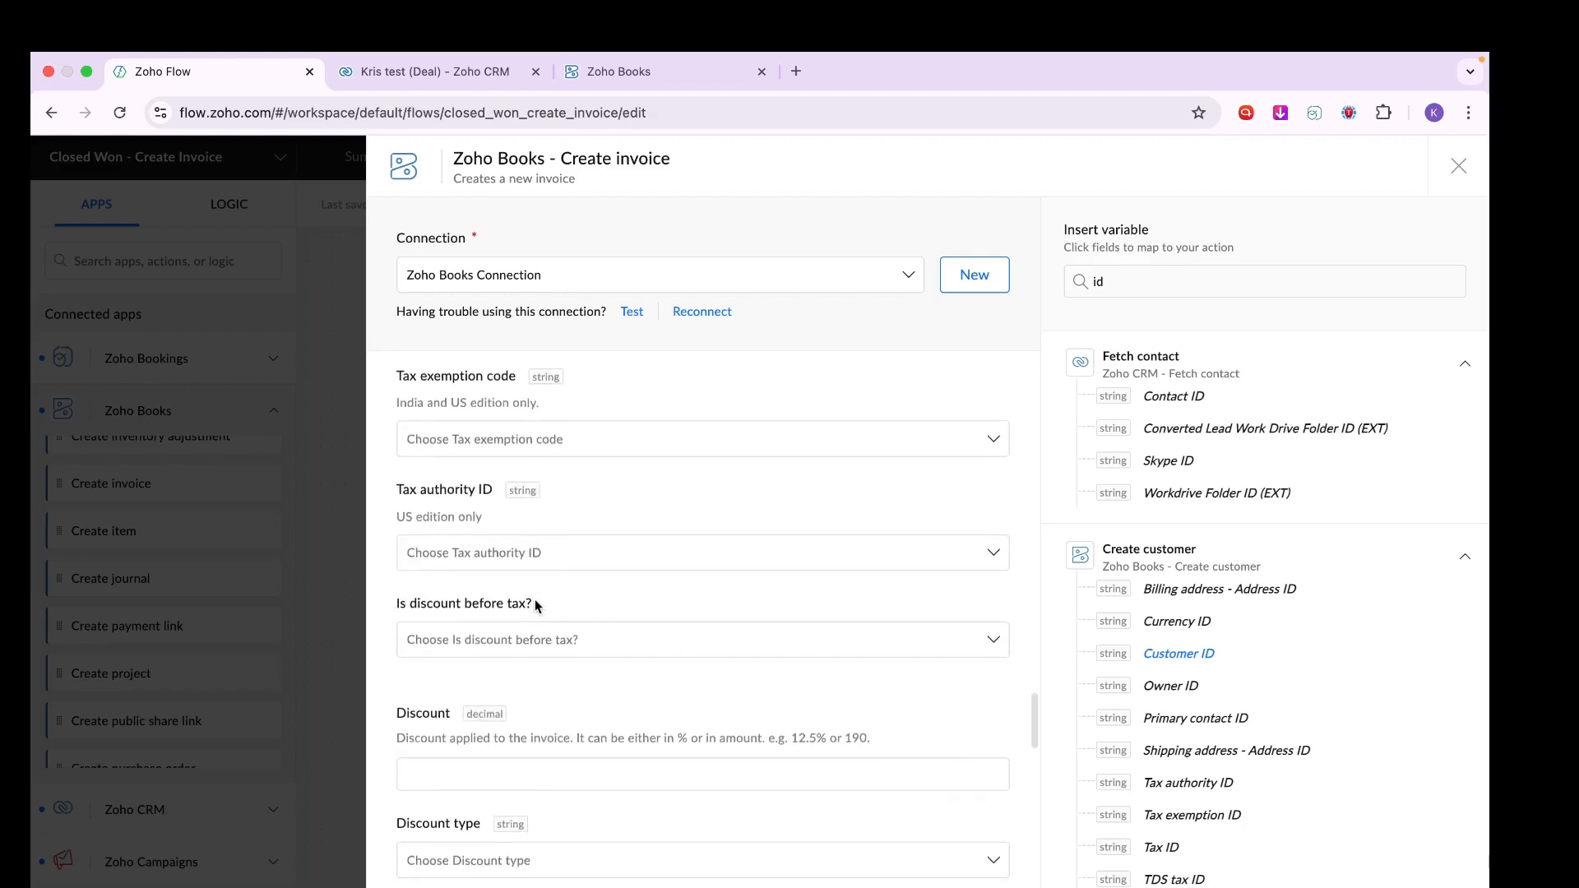
{"action": "scroll", "coordinate": [537, 599], "scroll_direction": "down", "scroll_amount": 4}
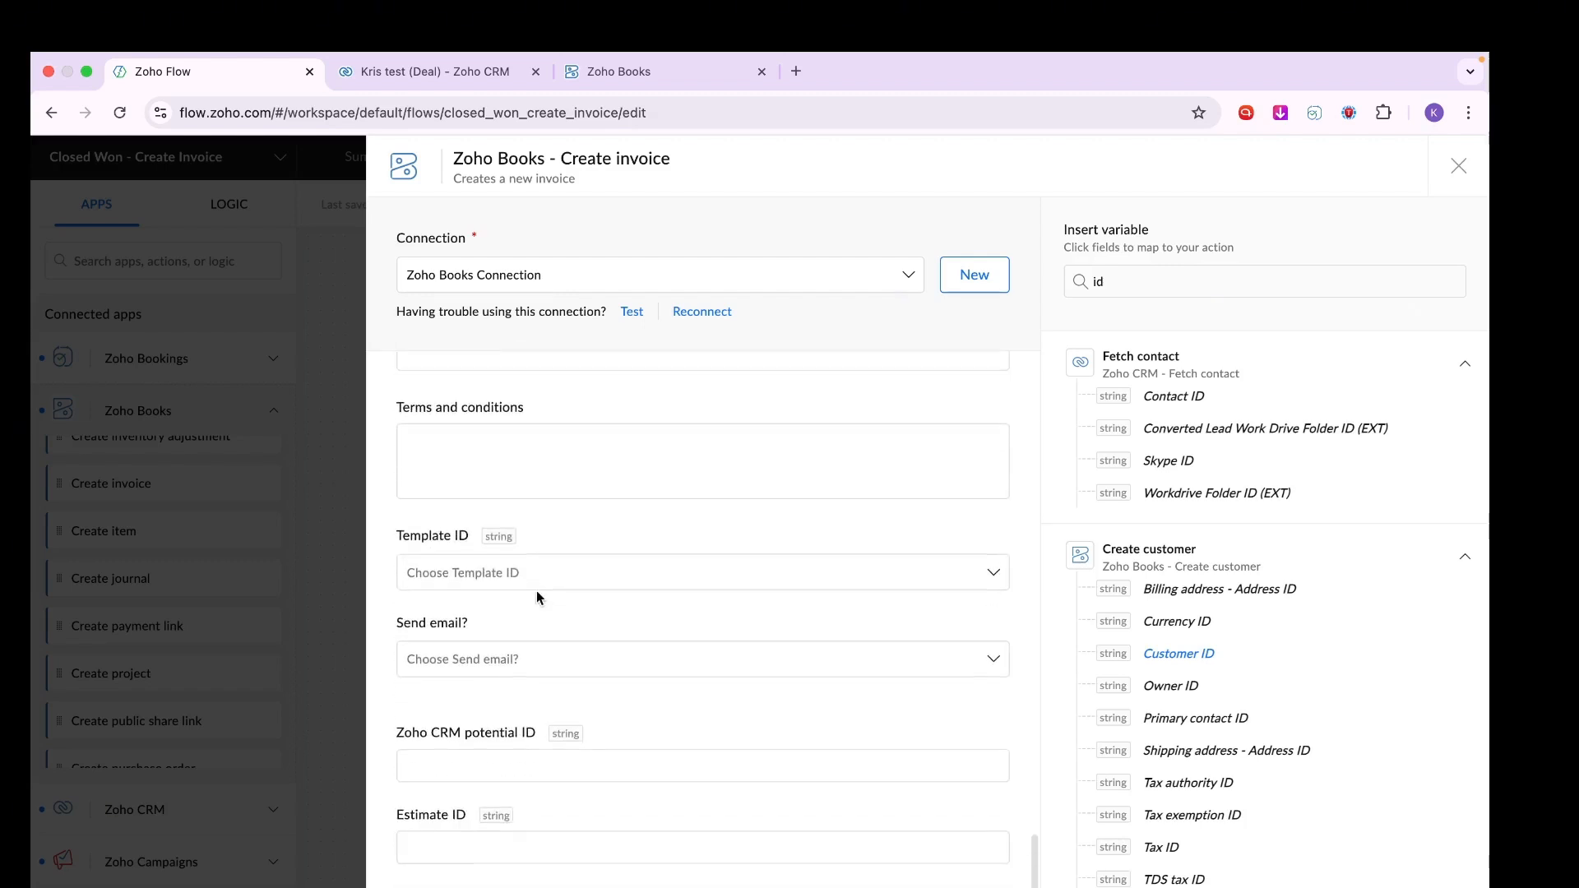
{"action": "left_click", "coordinate": [530, 755]}
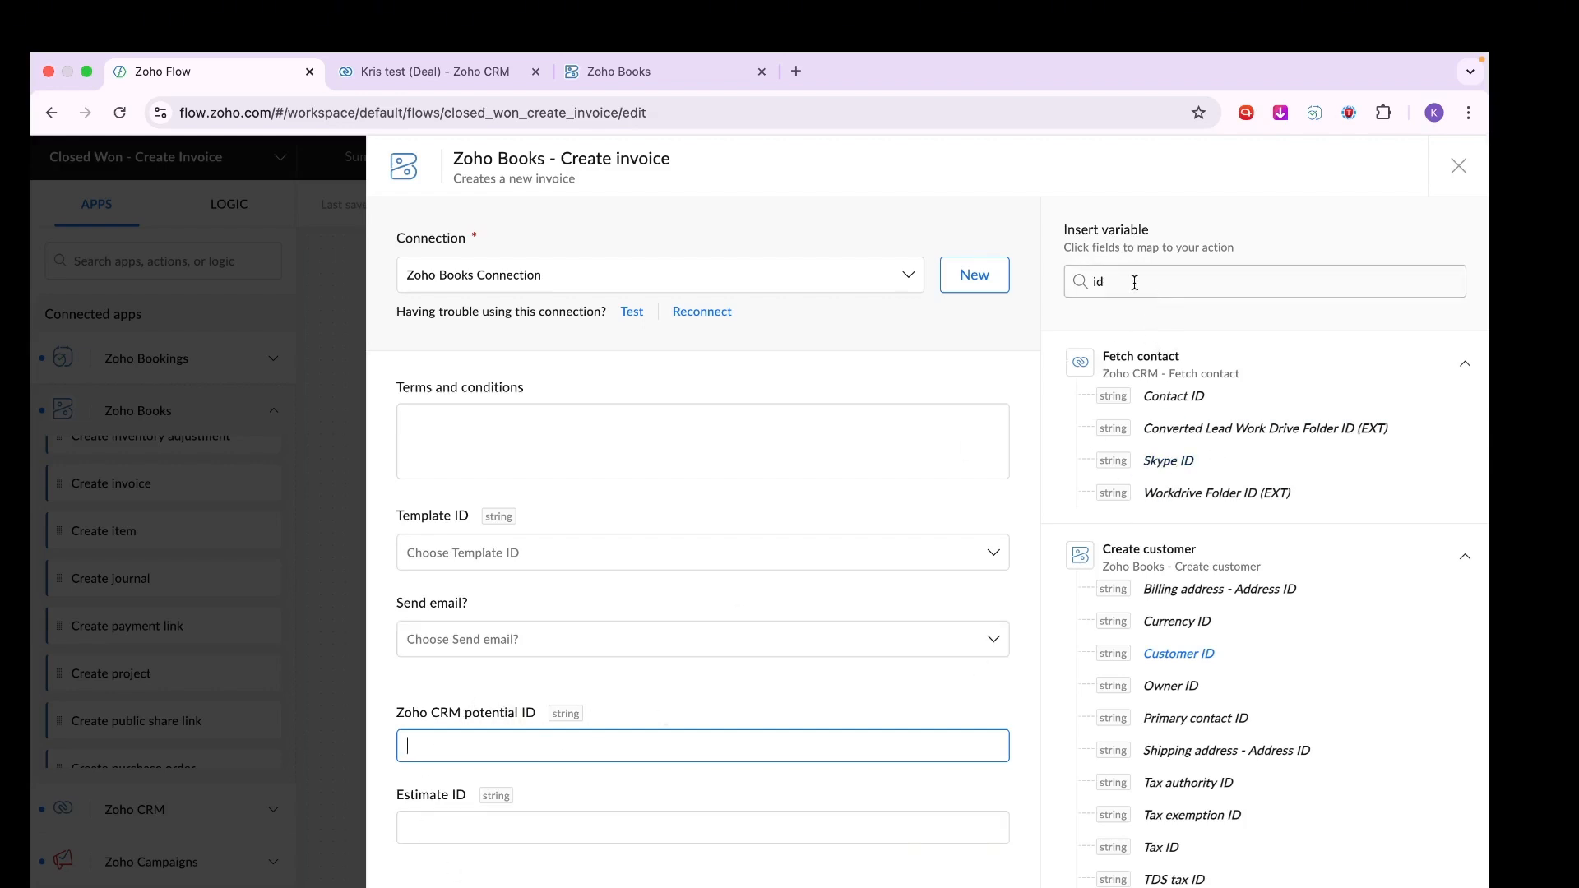
{"action": "left_click", "coordinate": [1132, 282]}
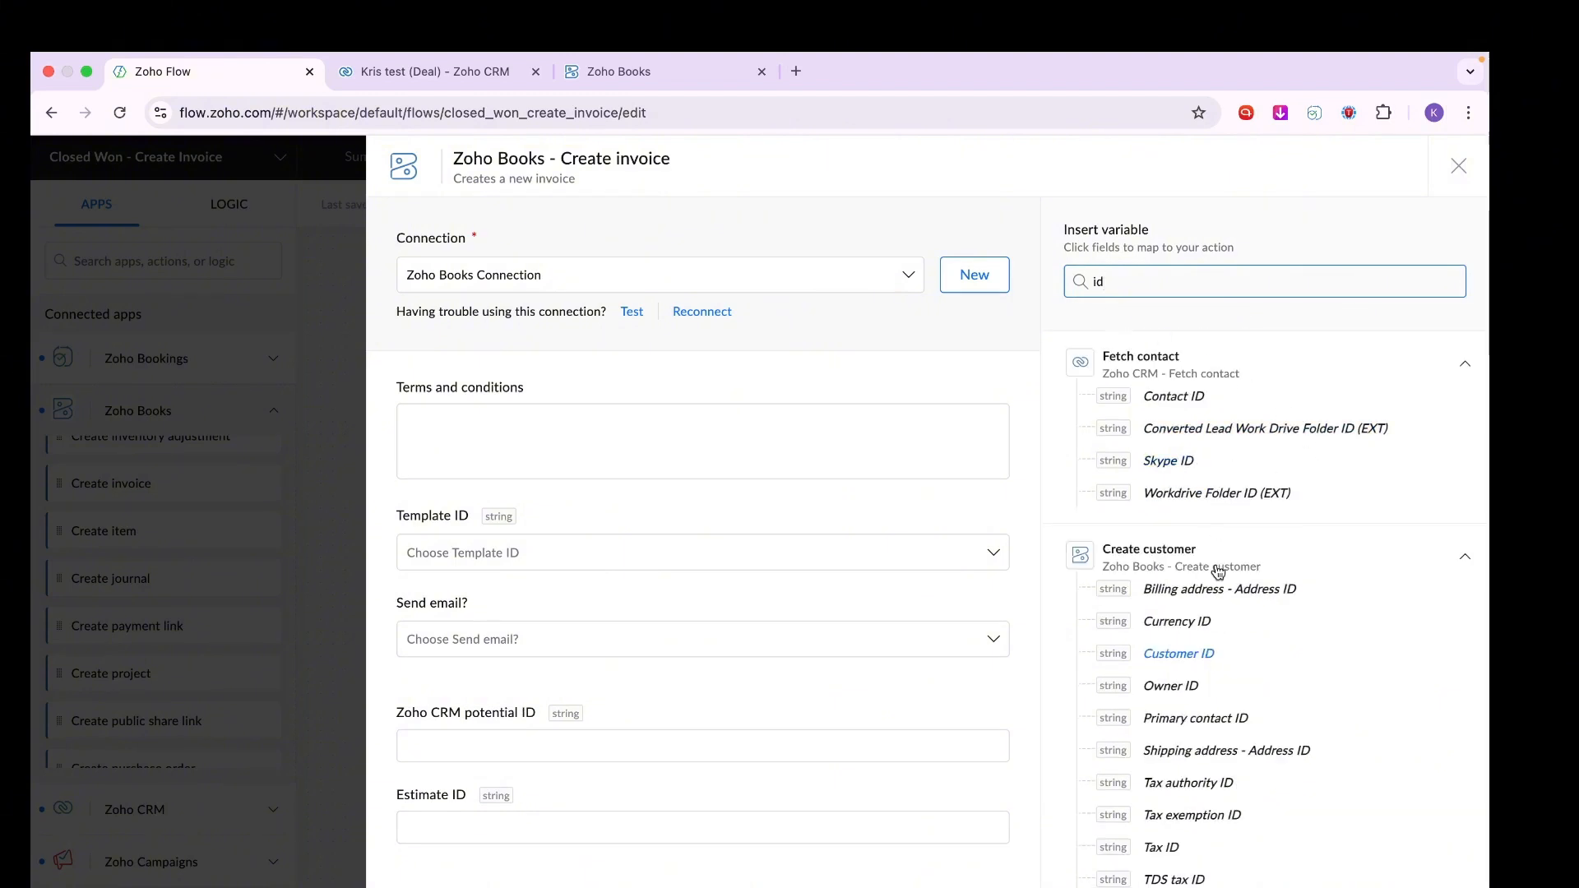
{"action": "scroll", "coordinate": [1218, 574], "scroll_direction": "up", "scroll_amount": 3}
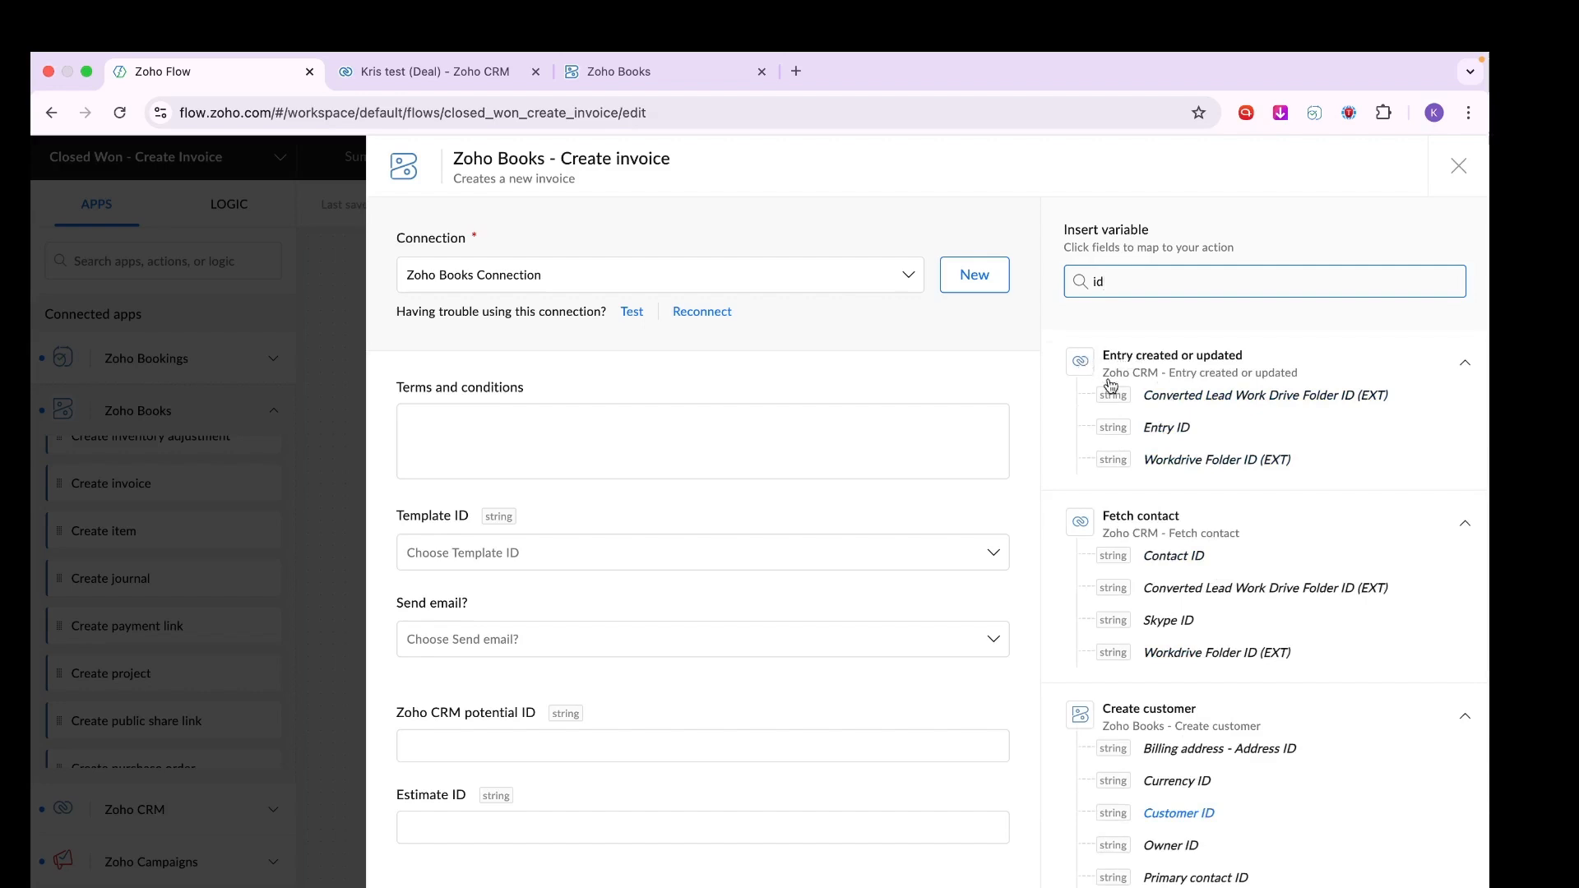
{"action": "left_click", "coordinate": [1174, 428]}
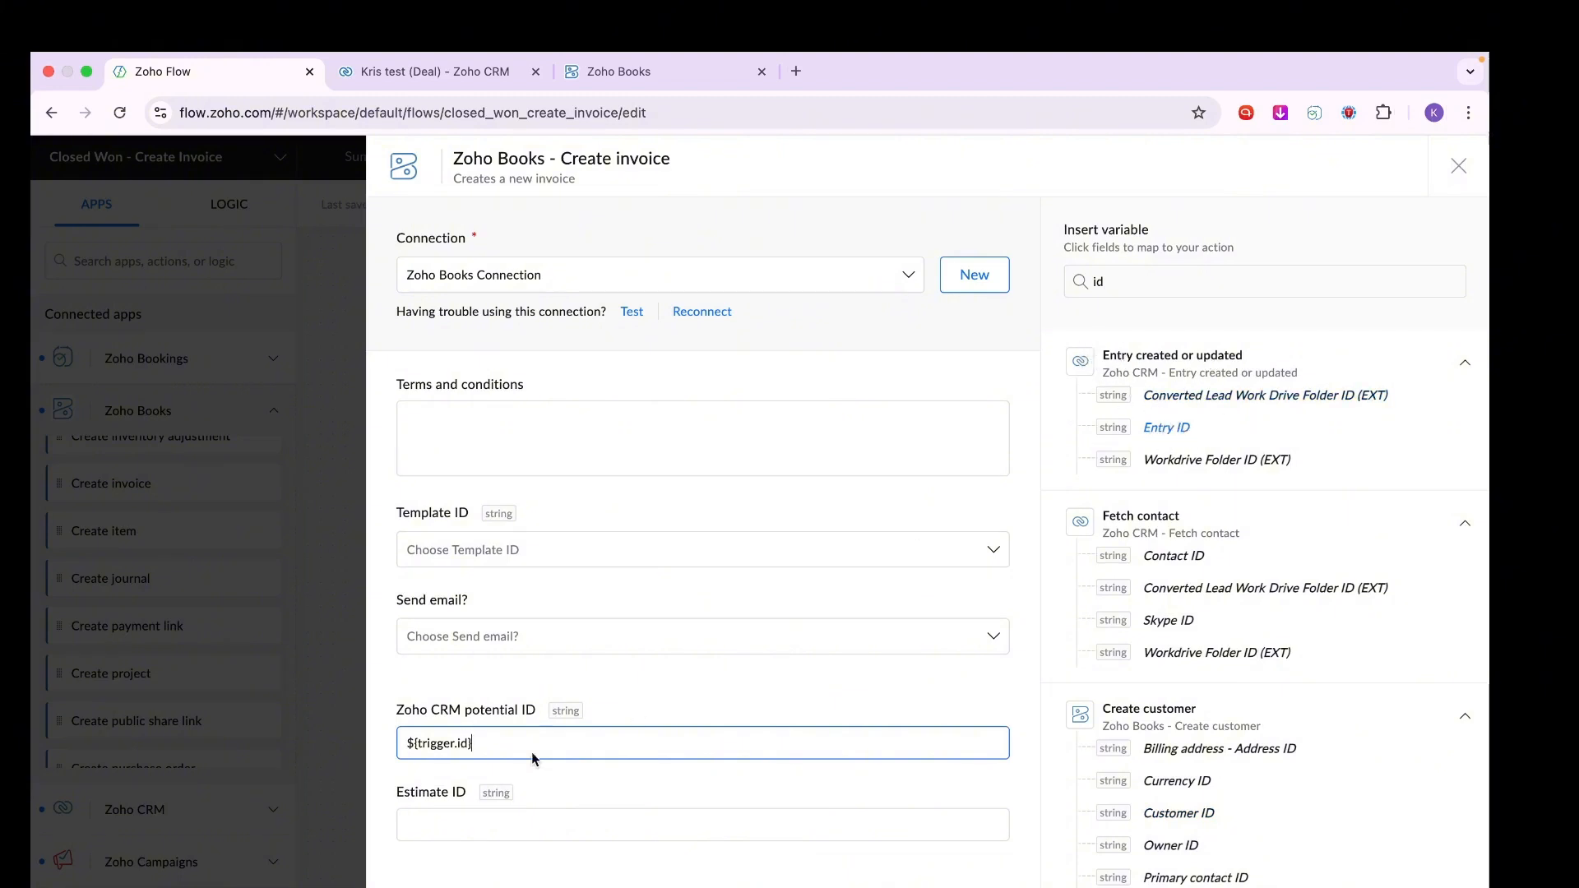
{"action": "left_click", "coordinate": [489, 821]}
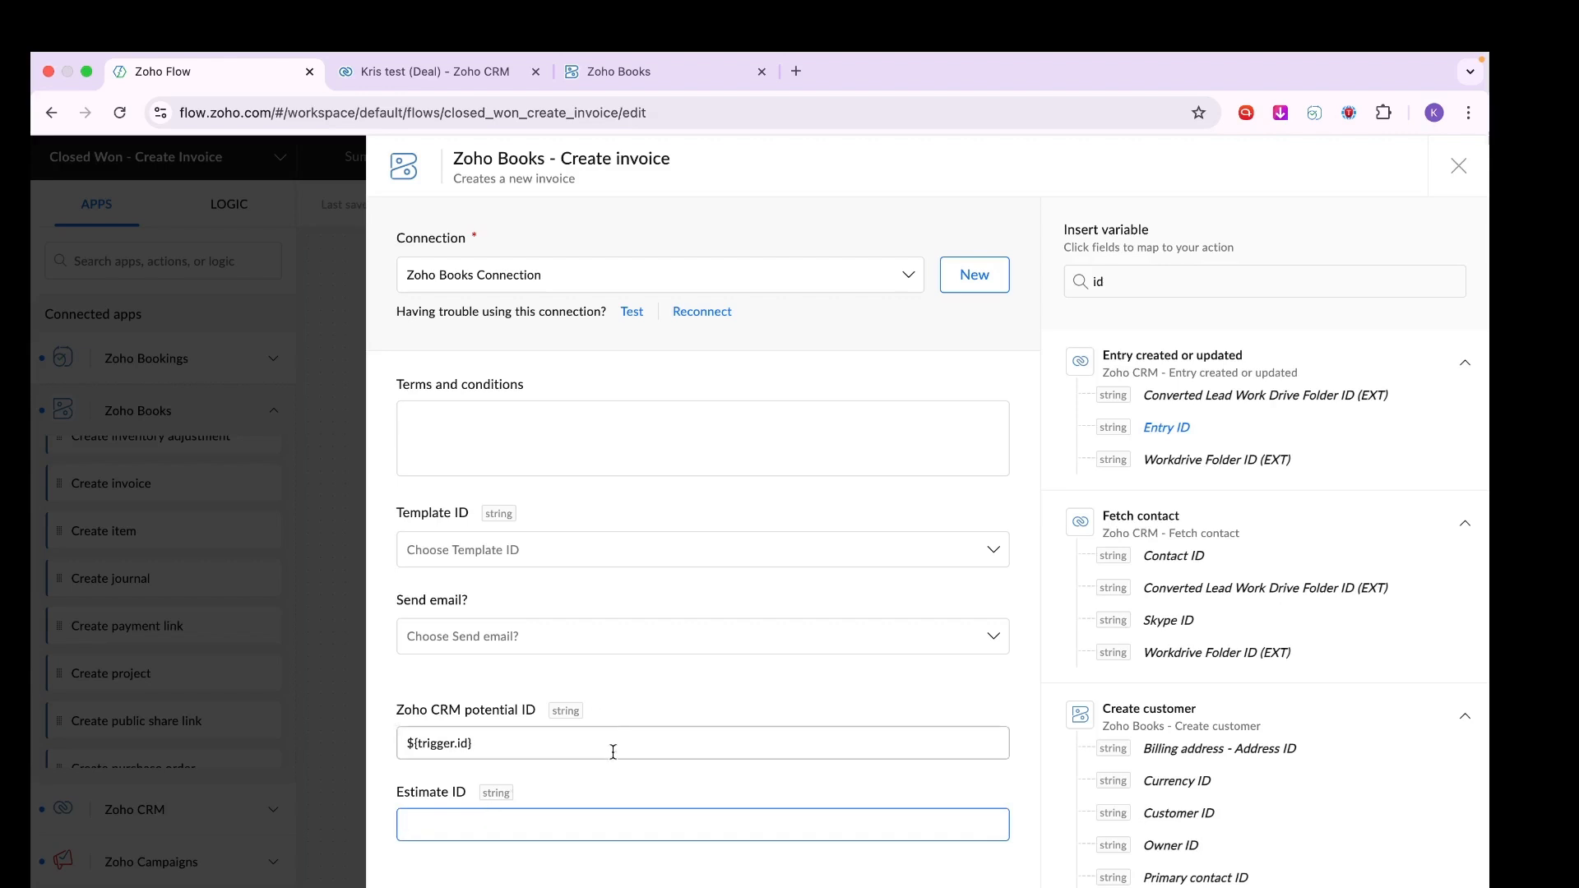
{"action": "left_click", "coordinate": [619, 788]}
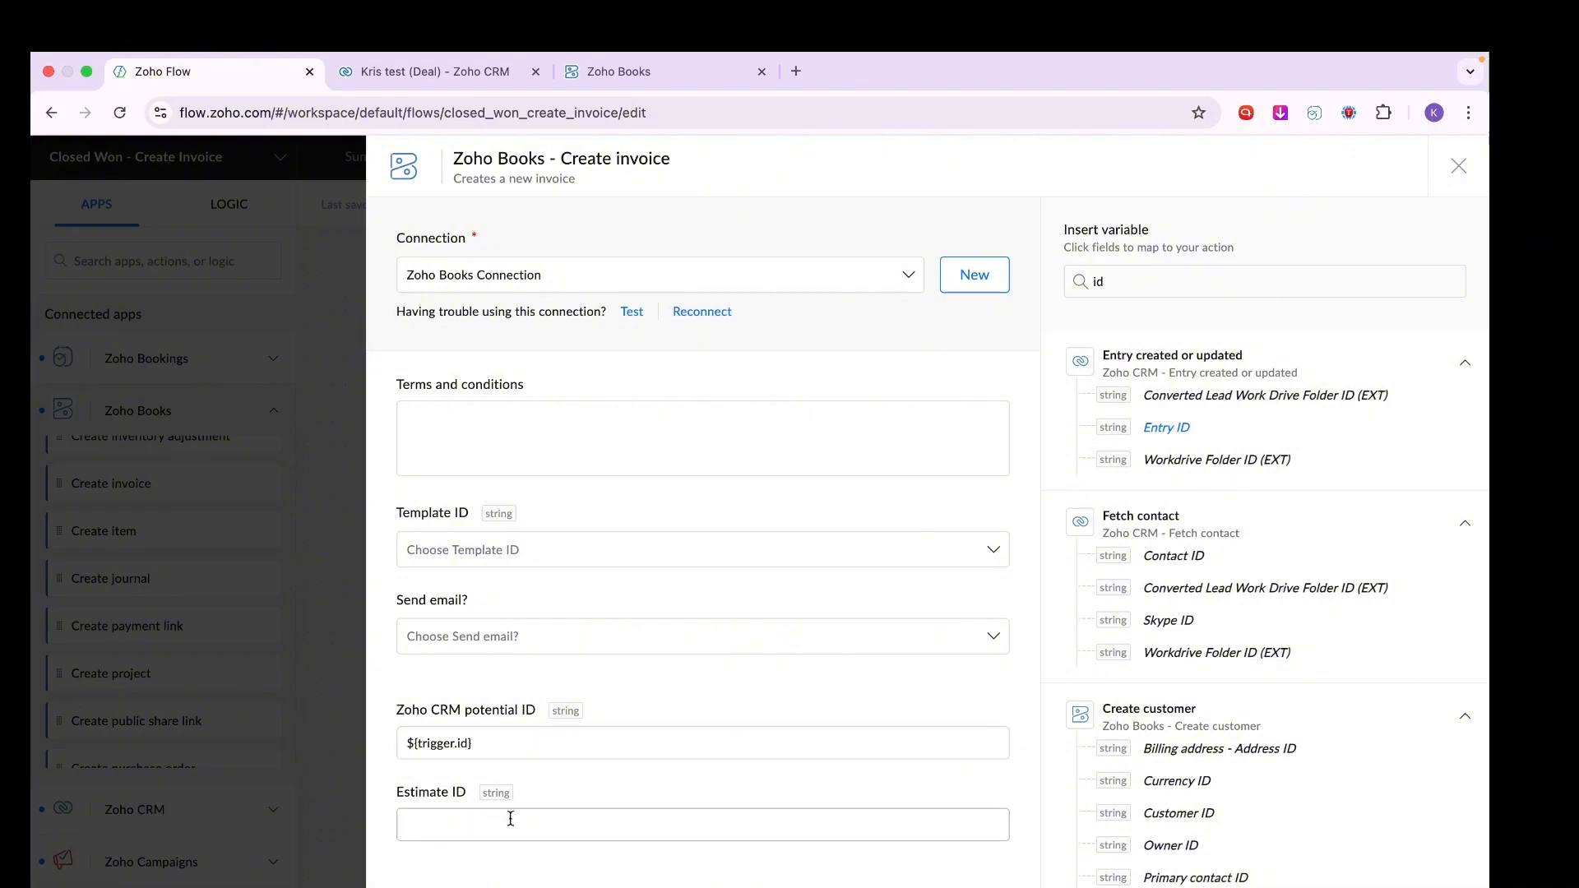
Check the invoice fields back up to the Customer ID mapping and close the Create invoice configuration.
{"action": "scroll", "coordinate": [677, 727], "scroll_direction": "up", "scroll_amount": 15}
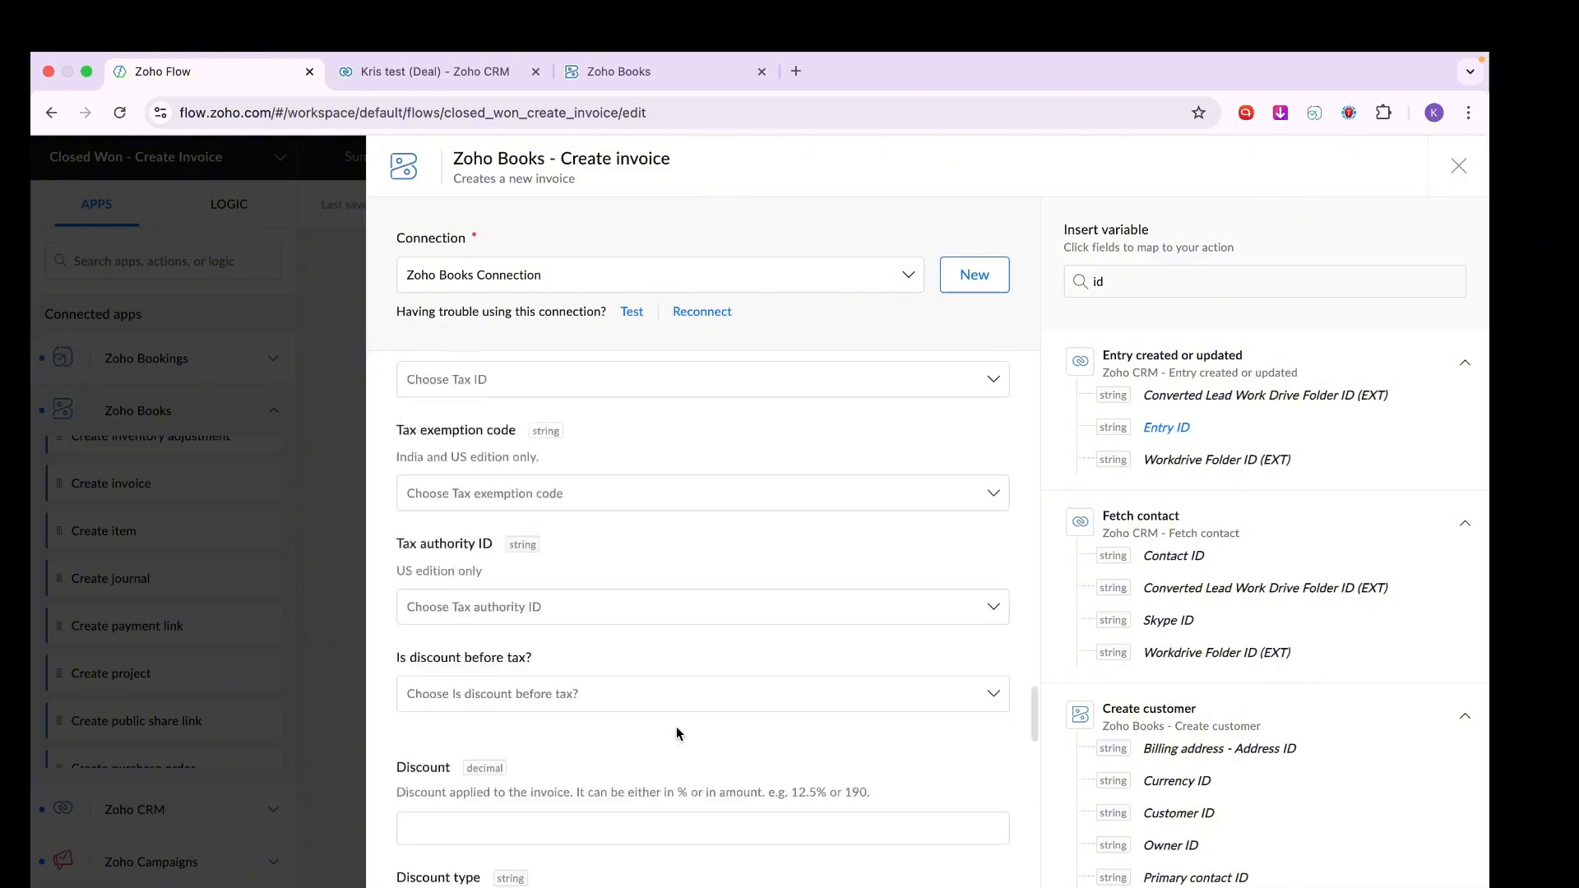
{"action": "scroll", "coordinate": [676, 733], "scroll_direction": "up", "scroll_amount": 15}
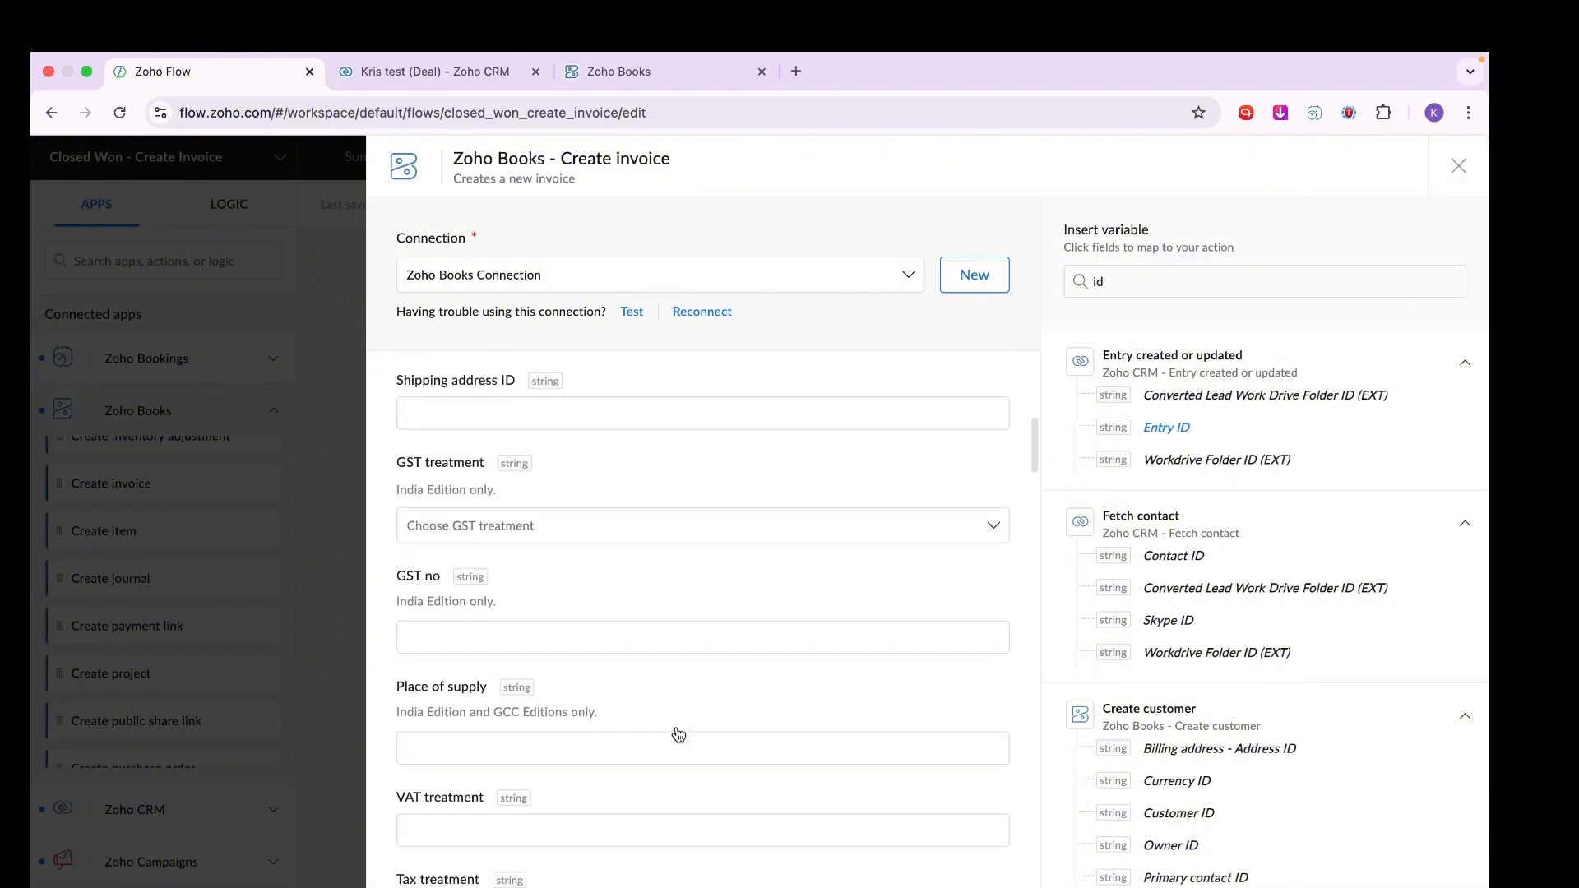
{"action": "scroll", "coordinate": [676, 727], "scroll_direction": "up", "scroll_amount": 5}
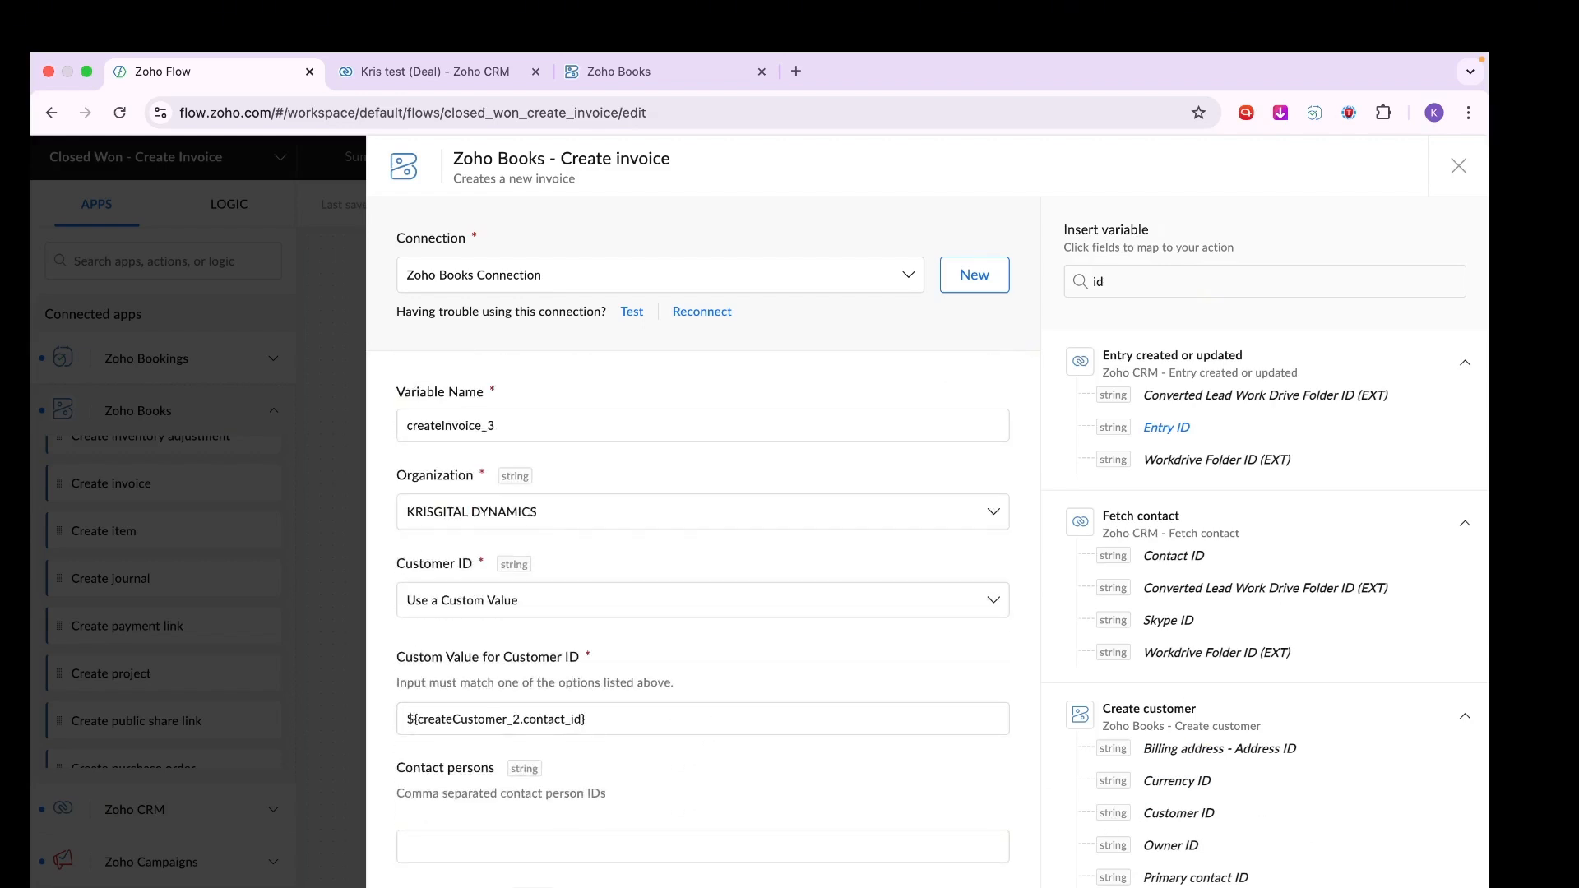
{"action": "left_click", "coordinate": [1458, 167]}
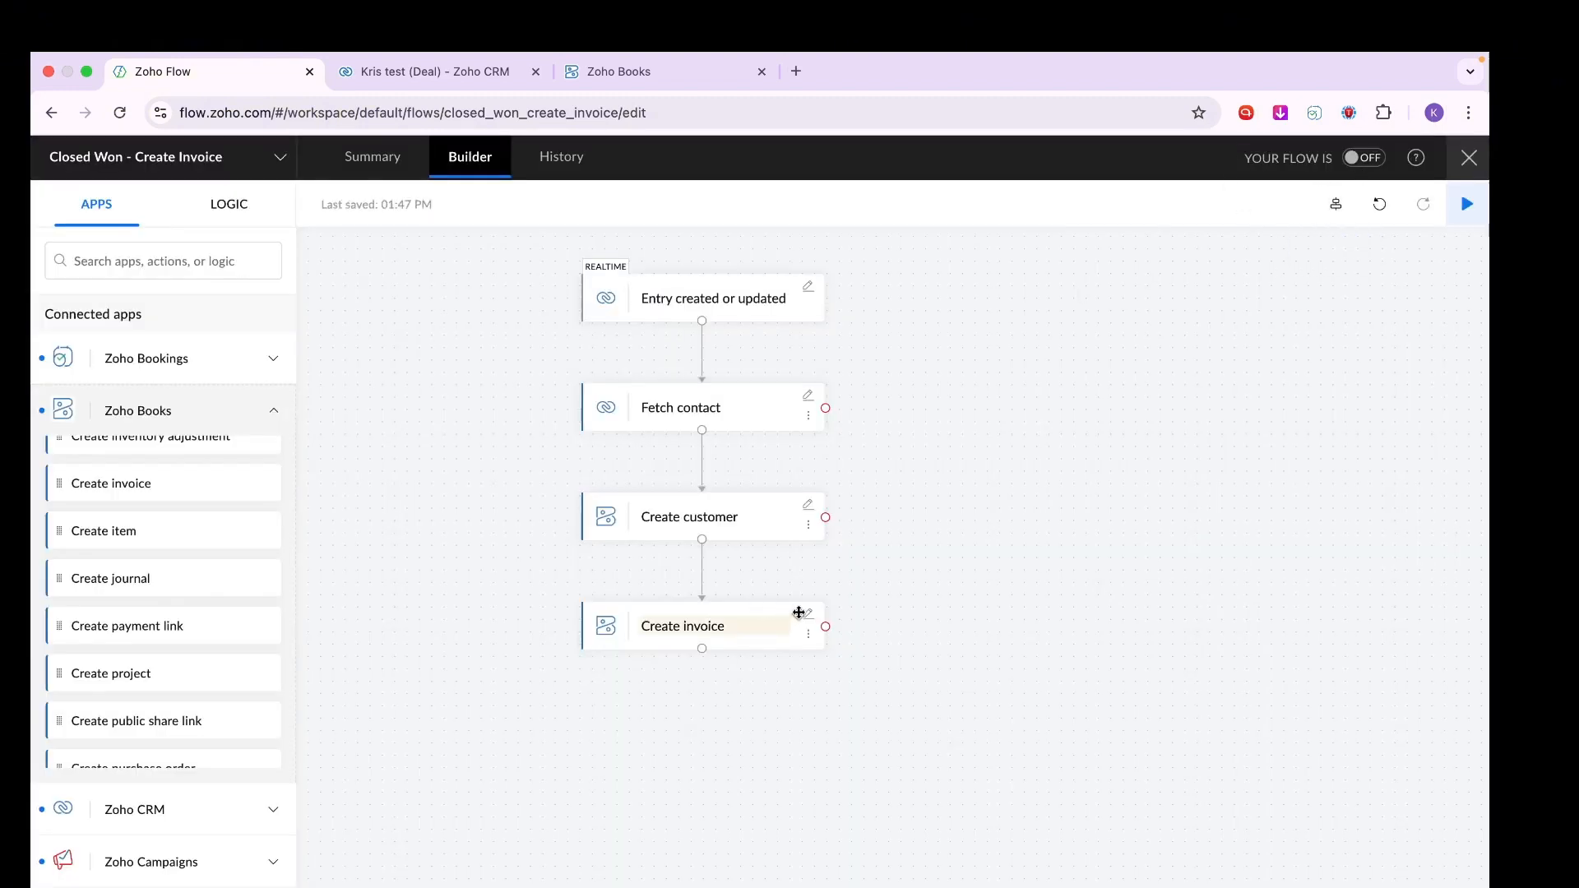
Reopen the Create invoice configuration and review its fields from the Customer ID mapping down to the Zoho CRM potential ID.
{"action": "left_click", "coordinate": [808, 614]}
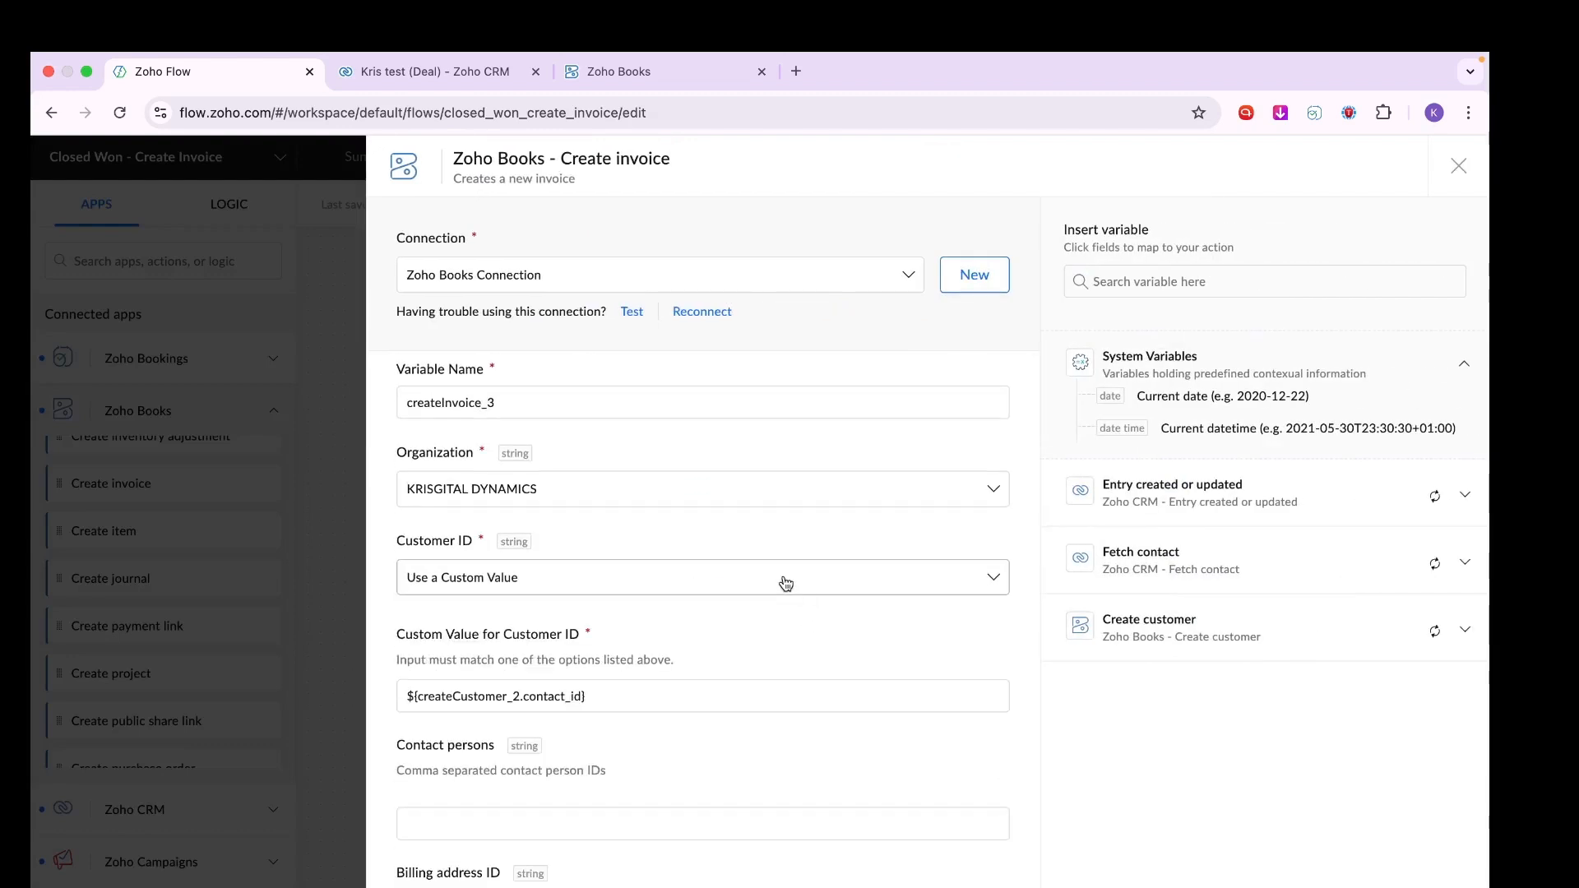
{"action": "scroll", "coordinate": [570, 689], "scroll_direction": "down", "scroll_amount": 6}
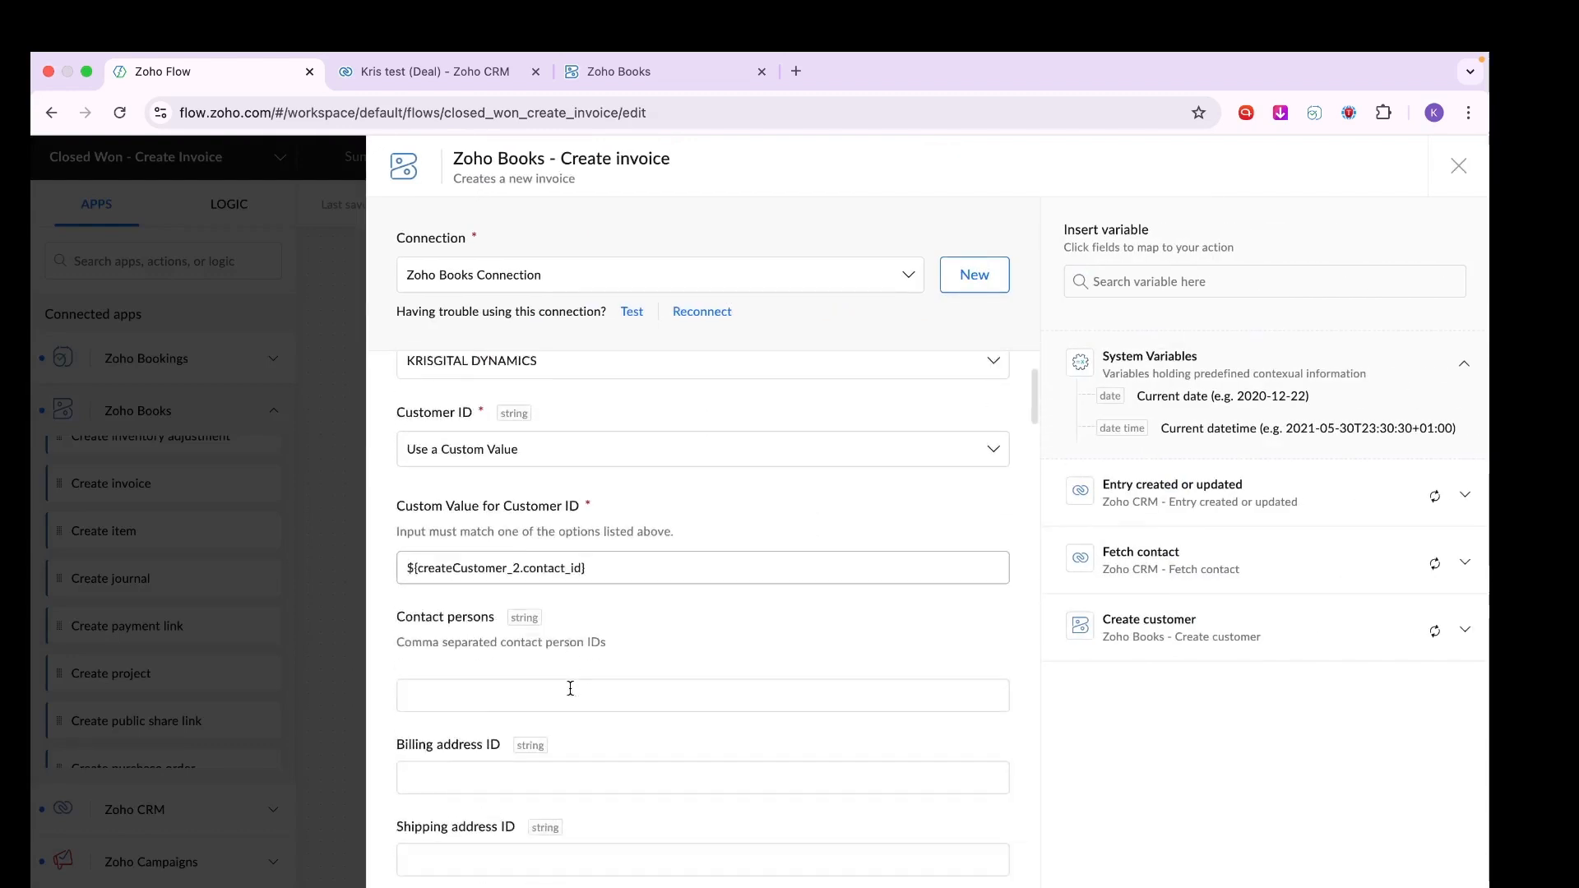
{"action": "scroll", "coordinate": [570, 695], "scroll_direction": "down", "scroll_amount": 6}
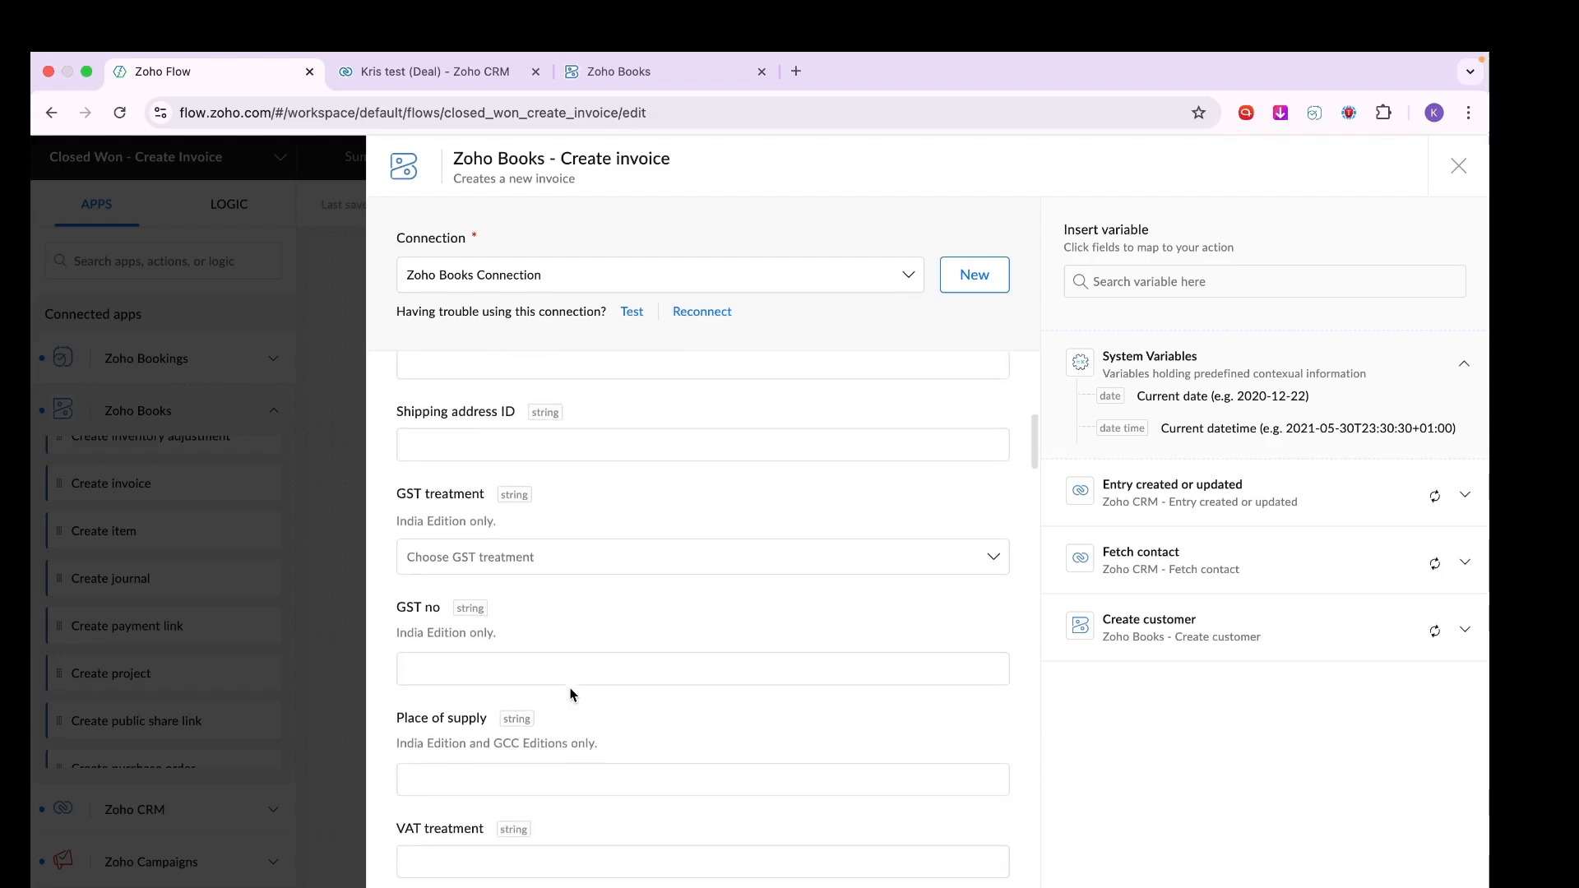
{"action": "scroll", "coordinate": [572, 695], "scroll_direction": "down", "scroll_amount": 6}
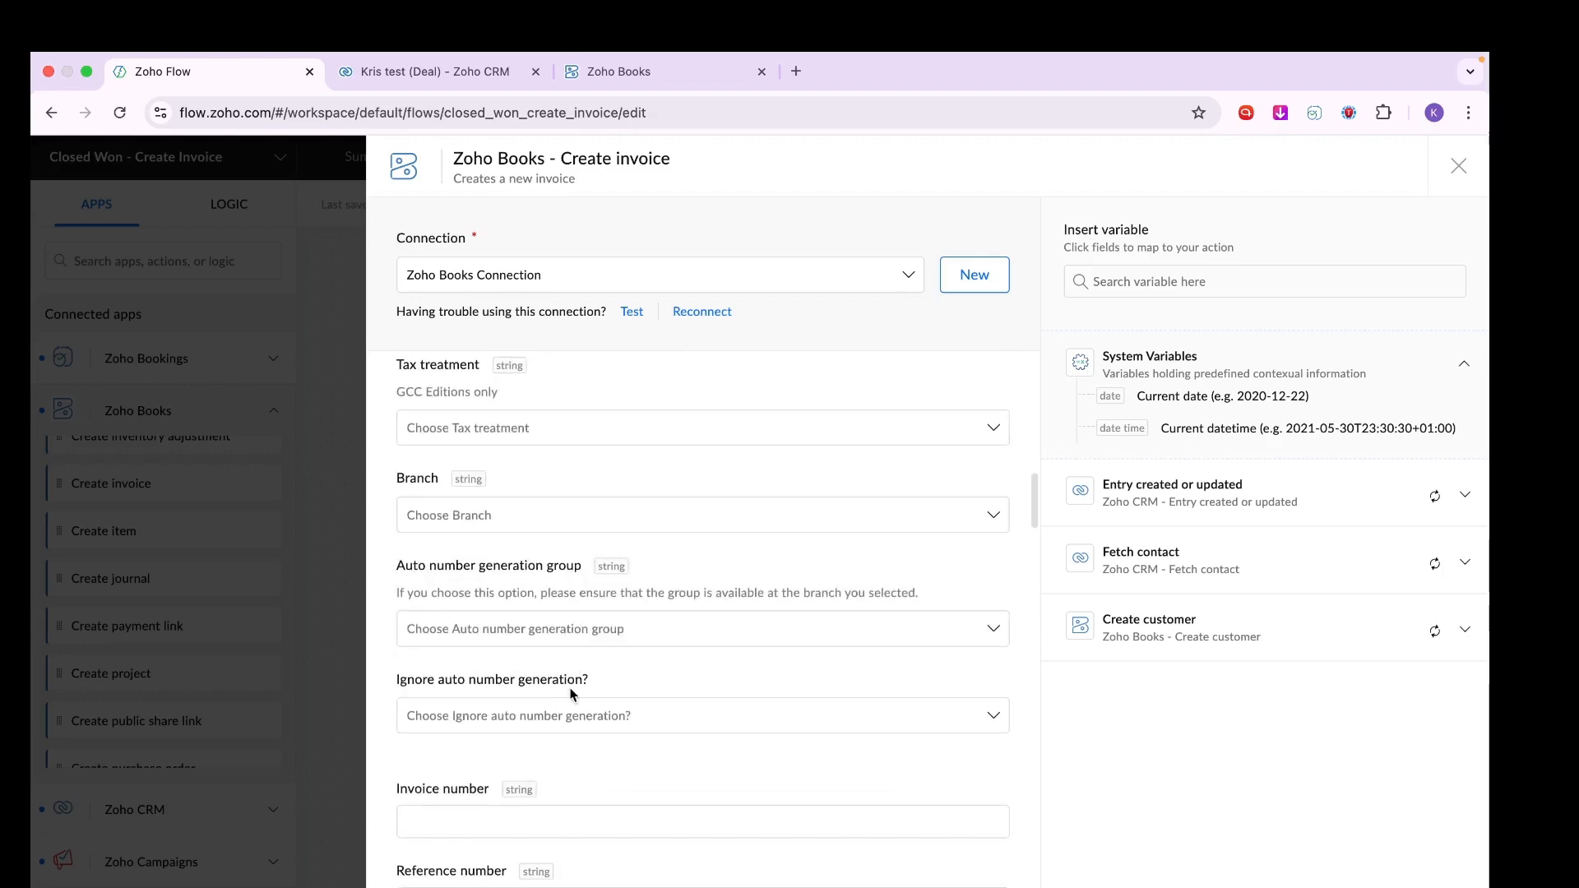
{"action": "scroll", "coordinate": [570, 693], "scroll_direction": "down", "scroll_amount": 2}
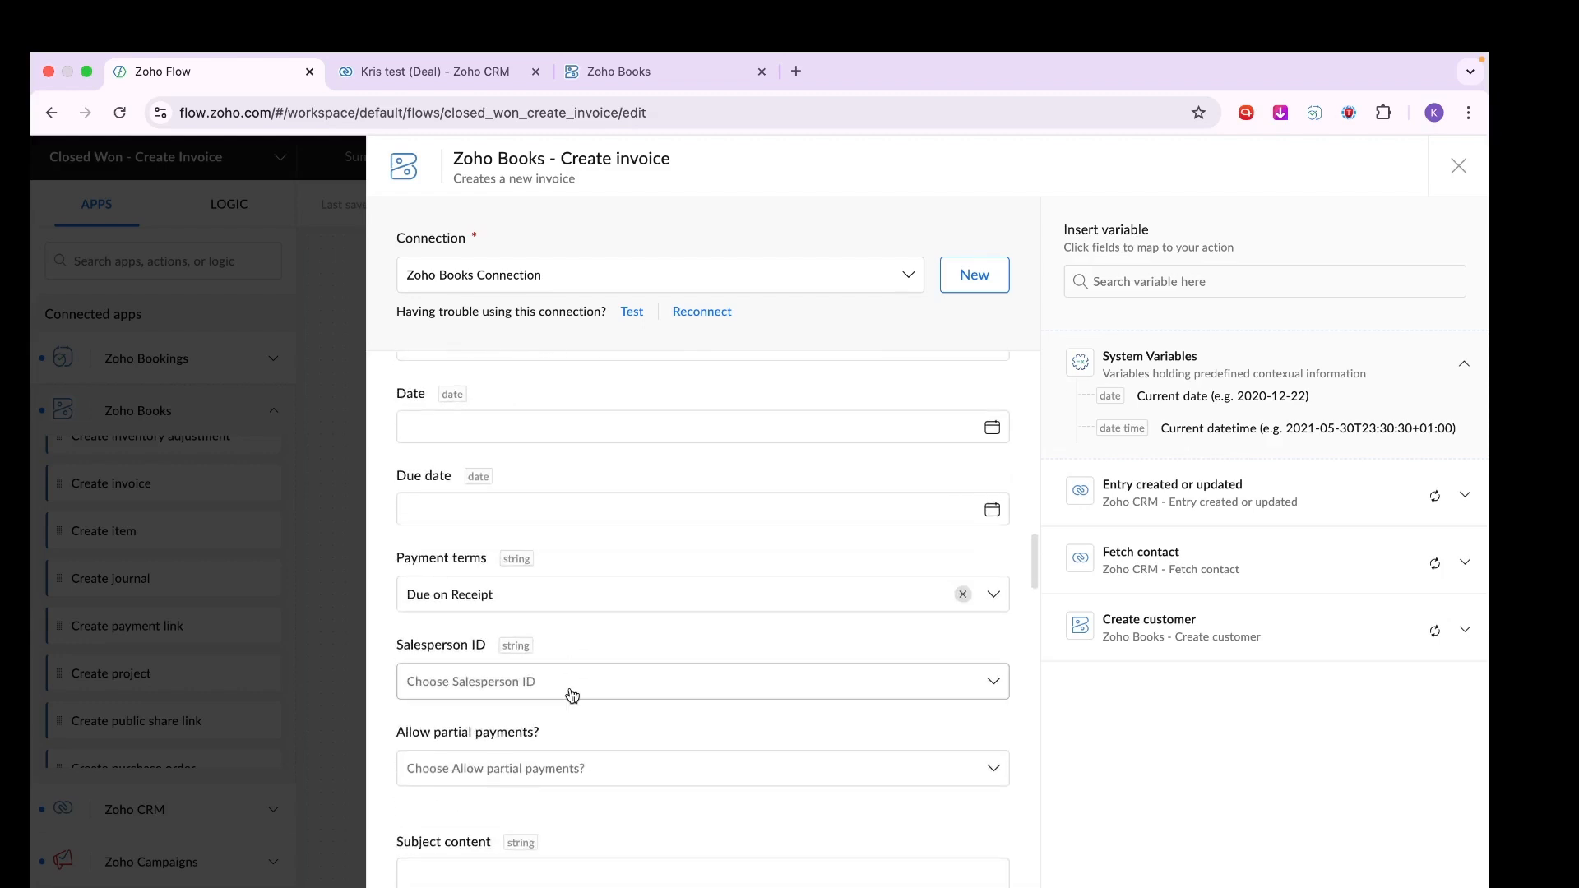
{"action": "scroll", "coordinate": [633, 592], "scroll_direction": "down", "scroll_amount": 3}
{"action": "scroll", "coordinate": [633, 592], "scroll_direction": "down", "scroll_amount": 6}
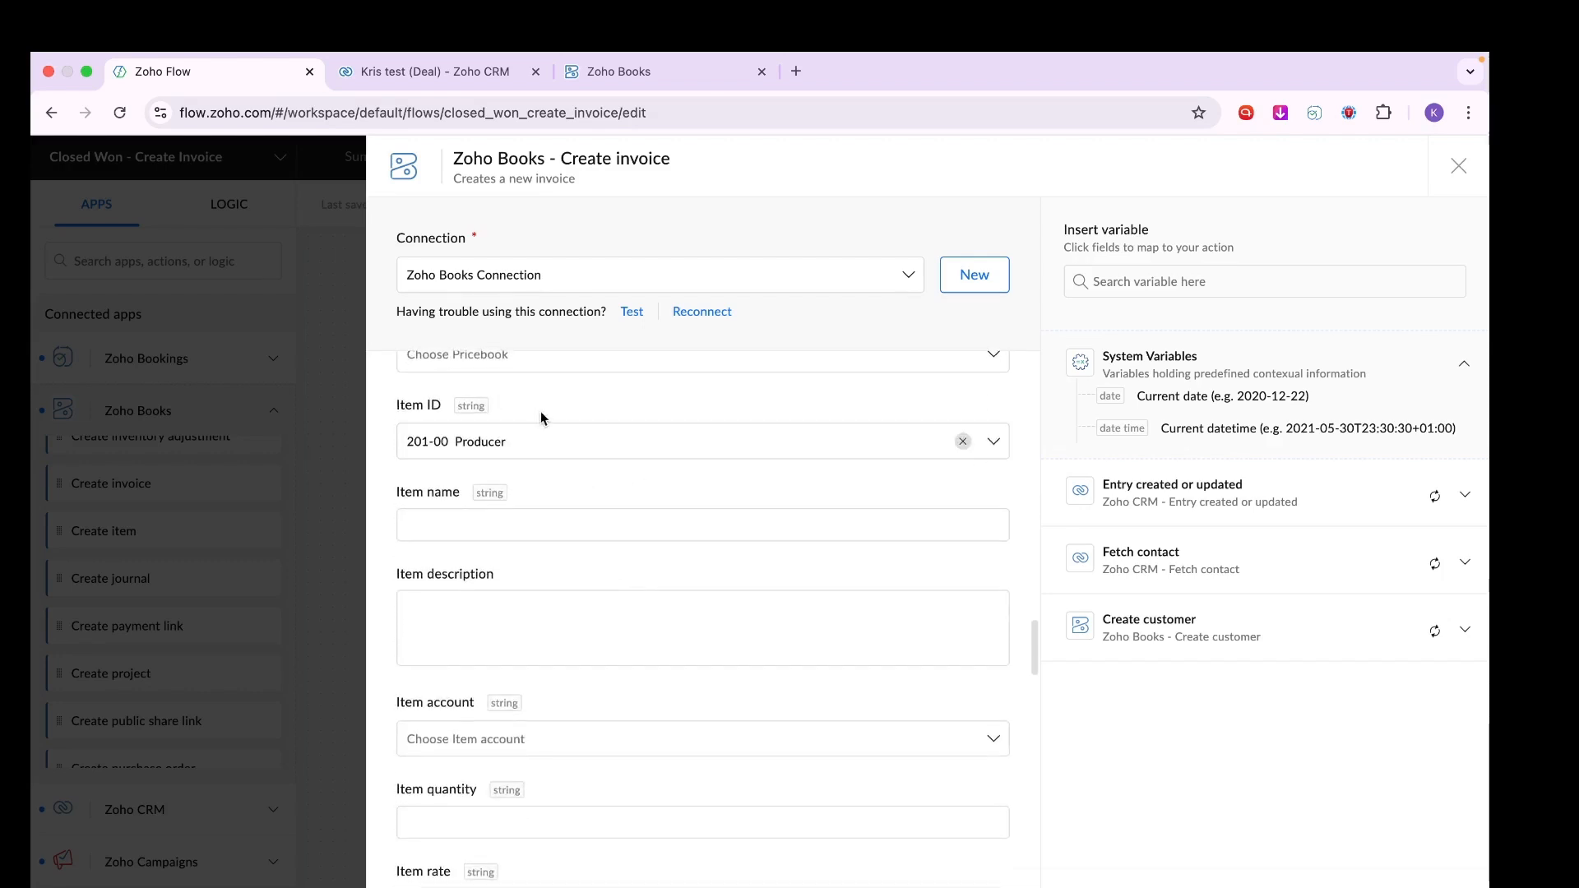
{"action": "scroll", "coordinate": [645, 432], "scroll_direction": "down", "scroll_amount": 4}
{"action": "scroll", "coordinate": [645, 428], "scroll_direction": "down", "scroll_amount": 5}
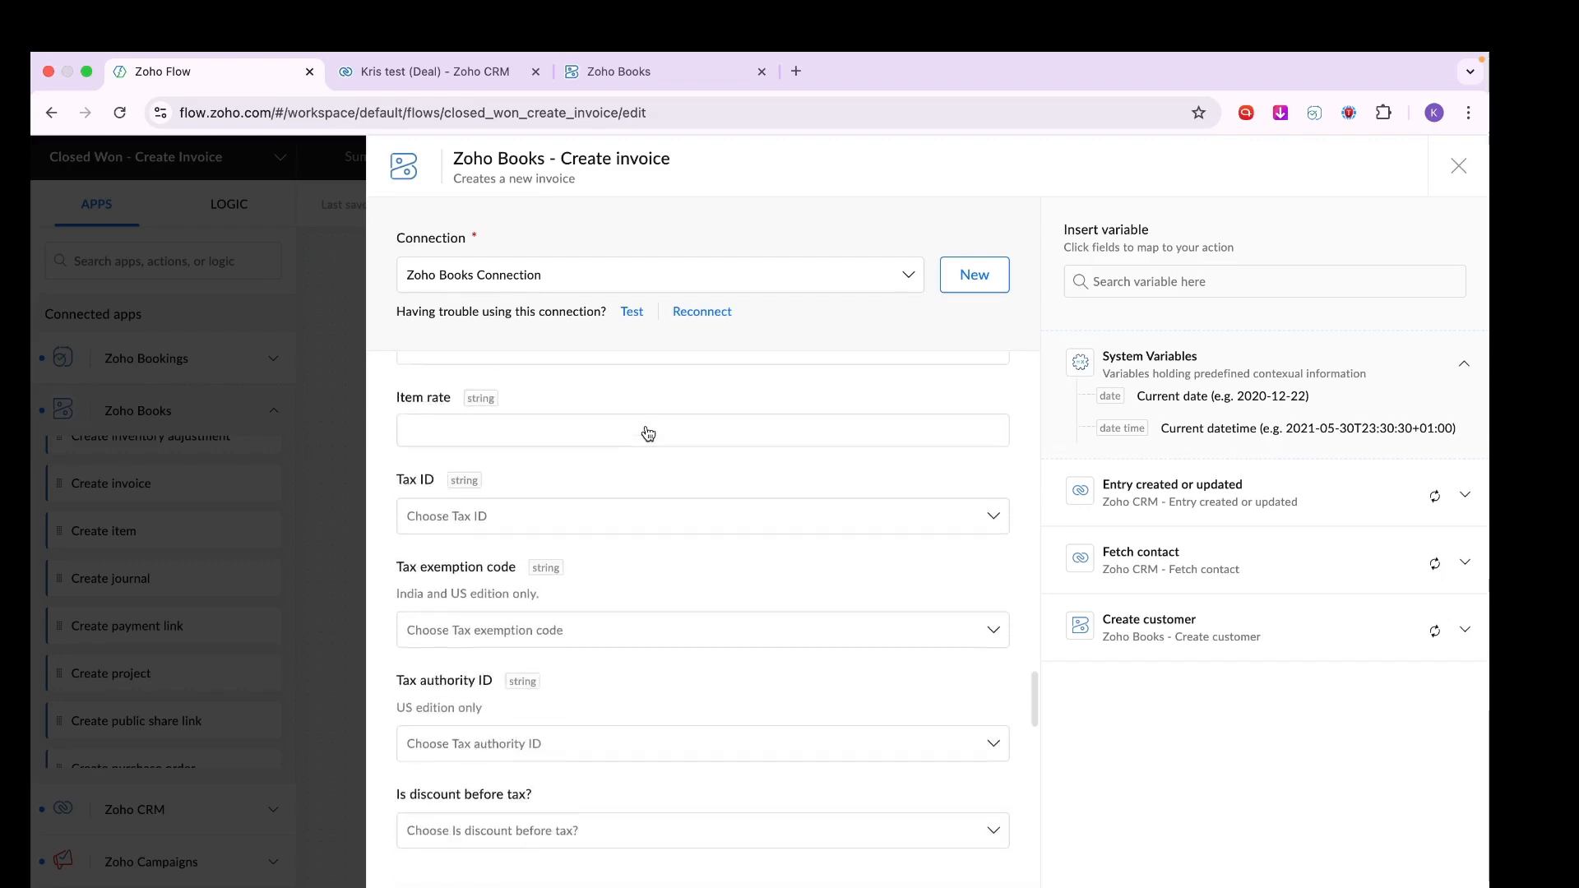
{"action": "scroll", "coordinate": [647, 429], "scroll_direction": "down", "scroll_amount": 10}
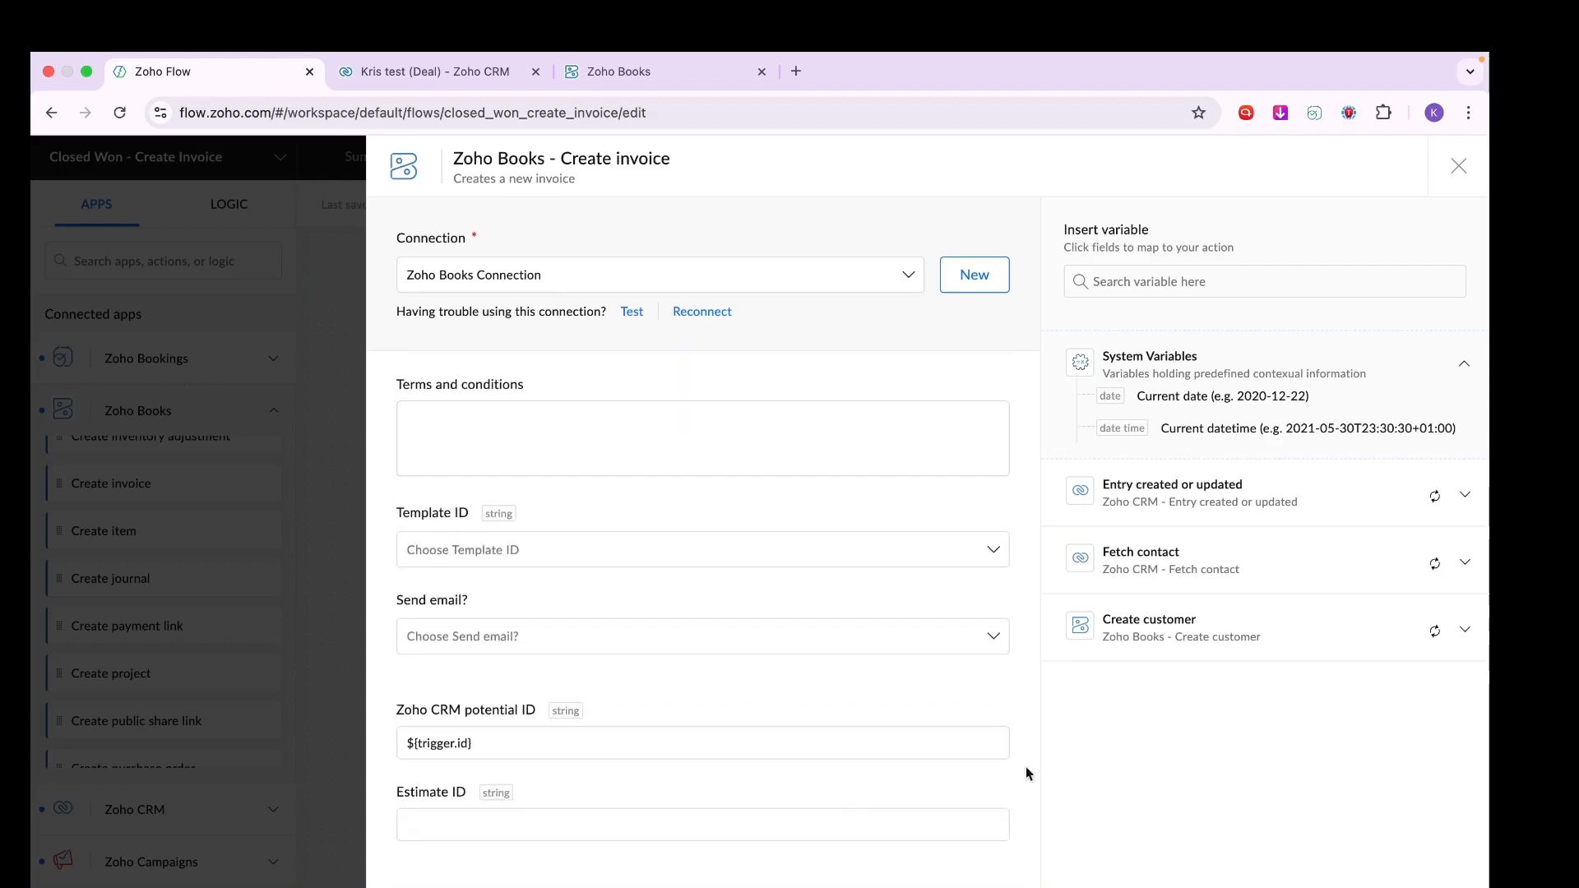
Try Standard Template as the invoice's Template ID, then clear the selection.
{"action": "left_click", "coordinate": [737, 551]}
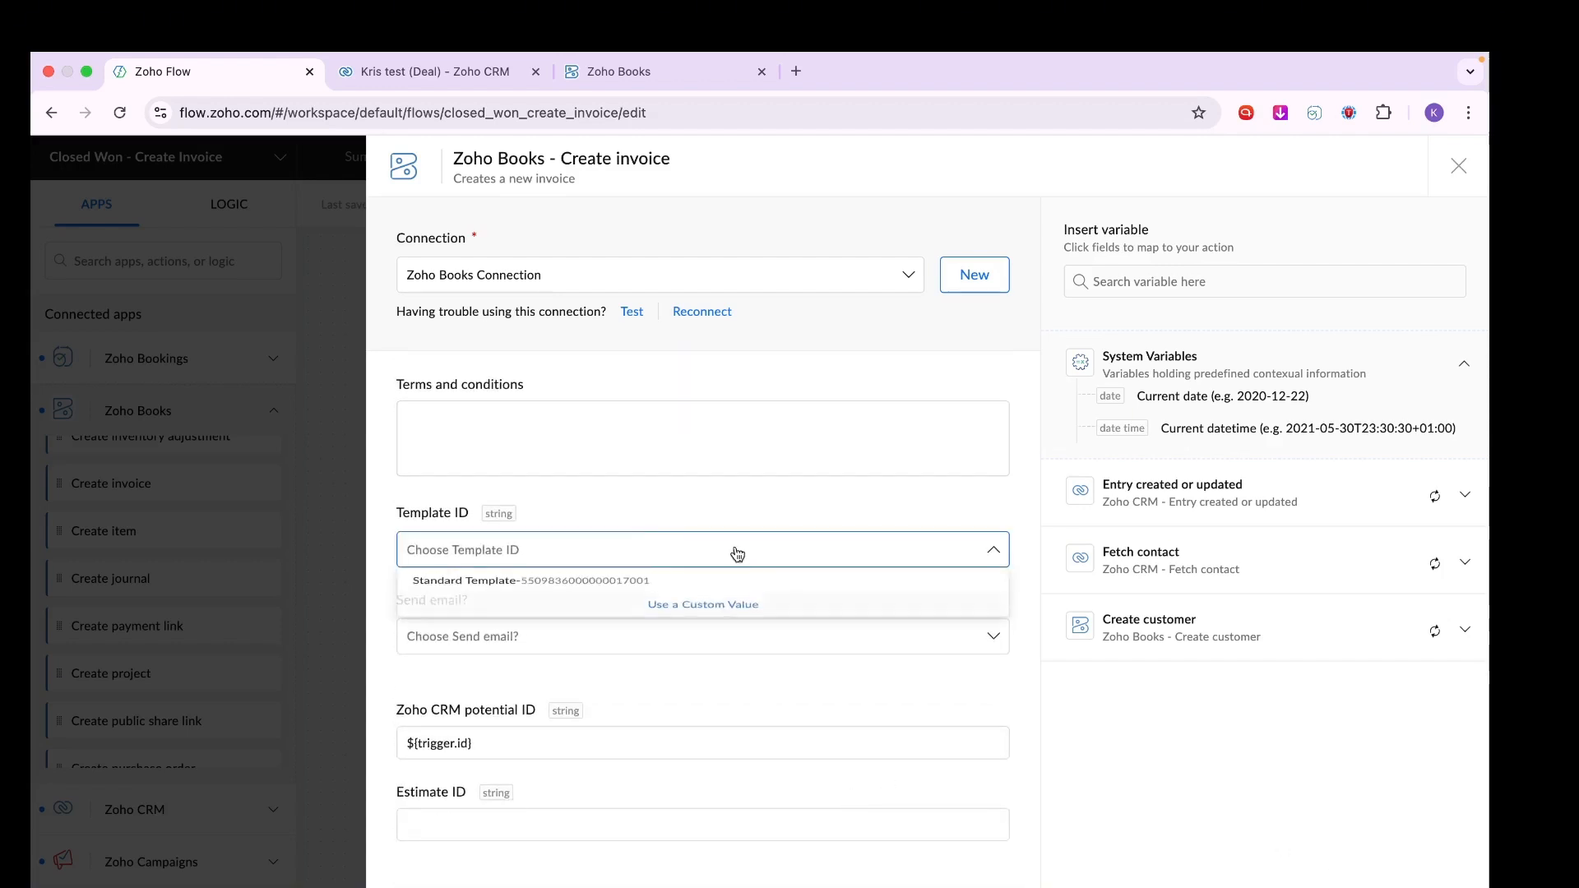
{"action": "left_click", "coordinate": [753, 503]}
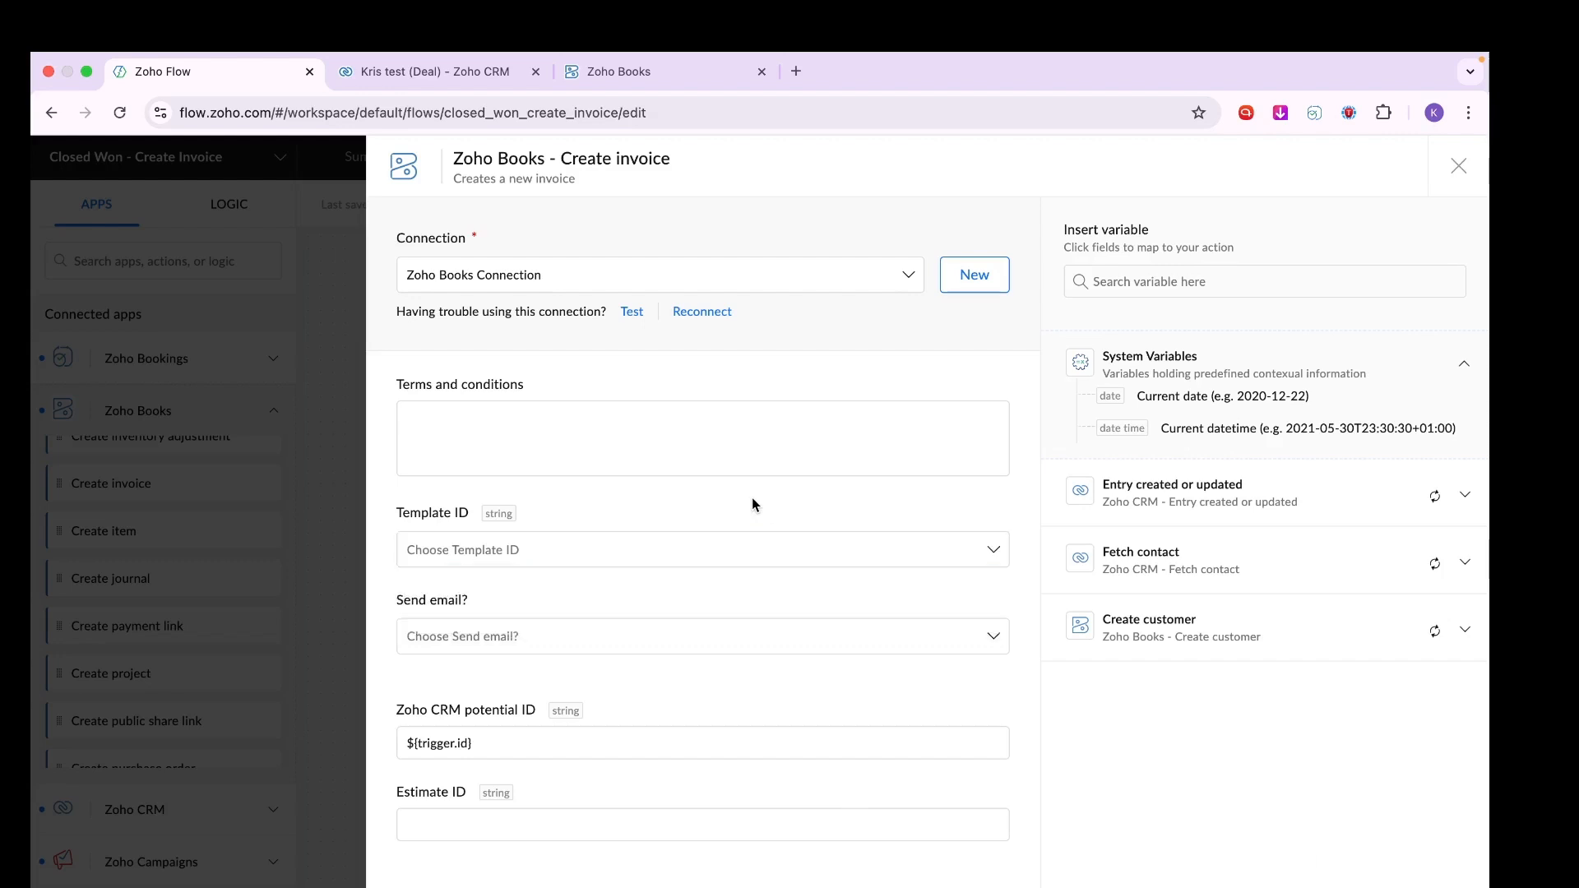
{"action": "left_click", "coordinate": [765, 557]}
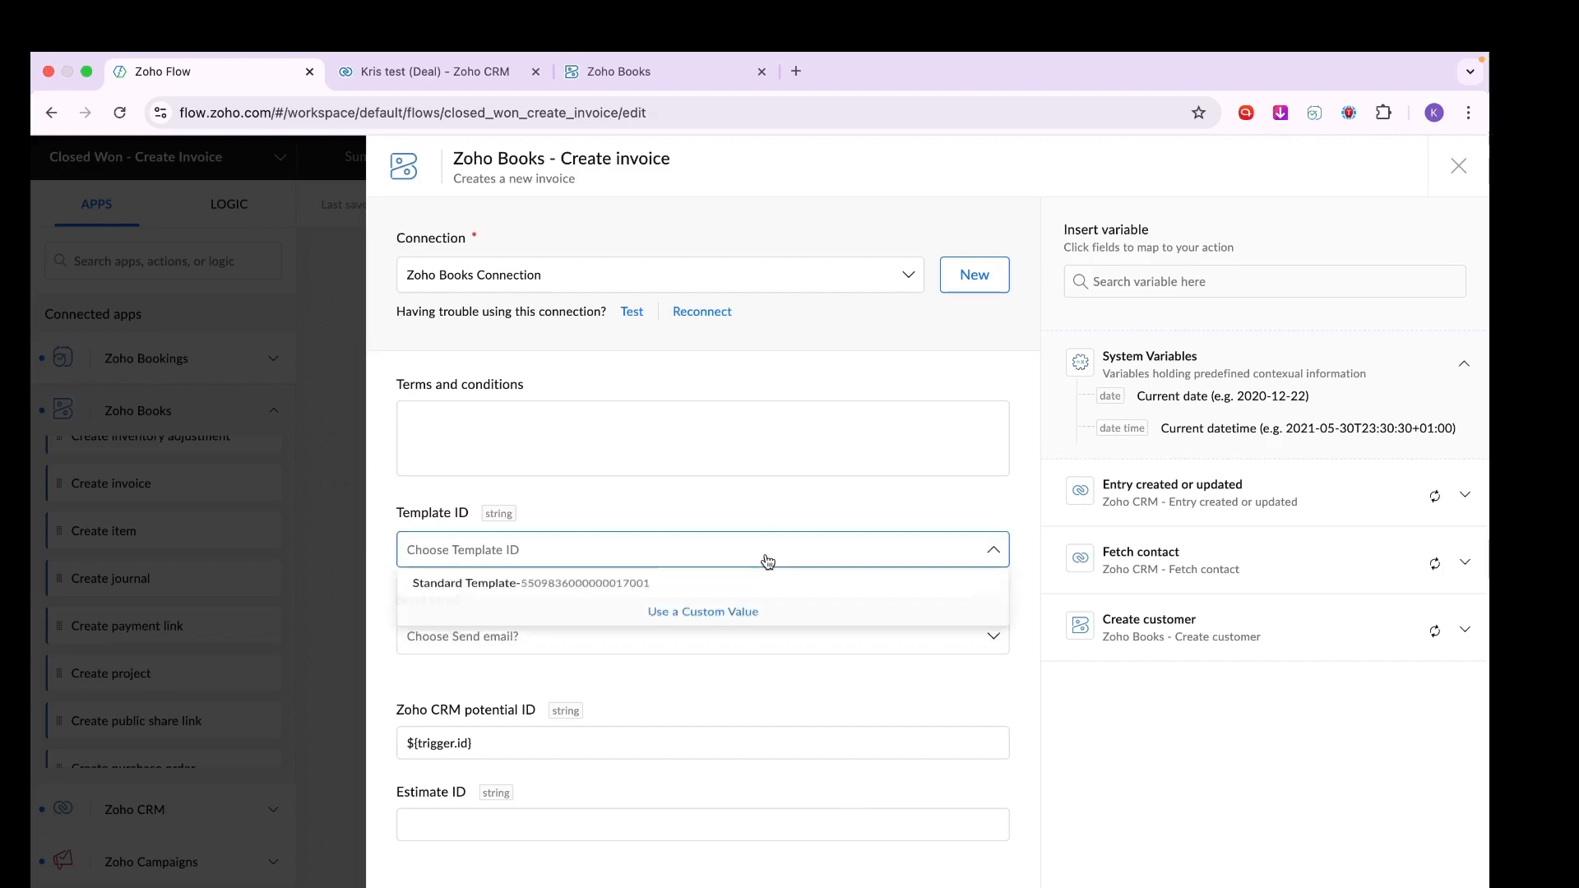
{"action": "left_click", "coordinate": [737, 585]}
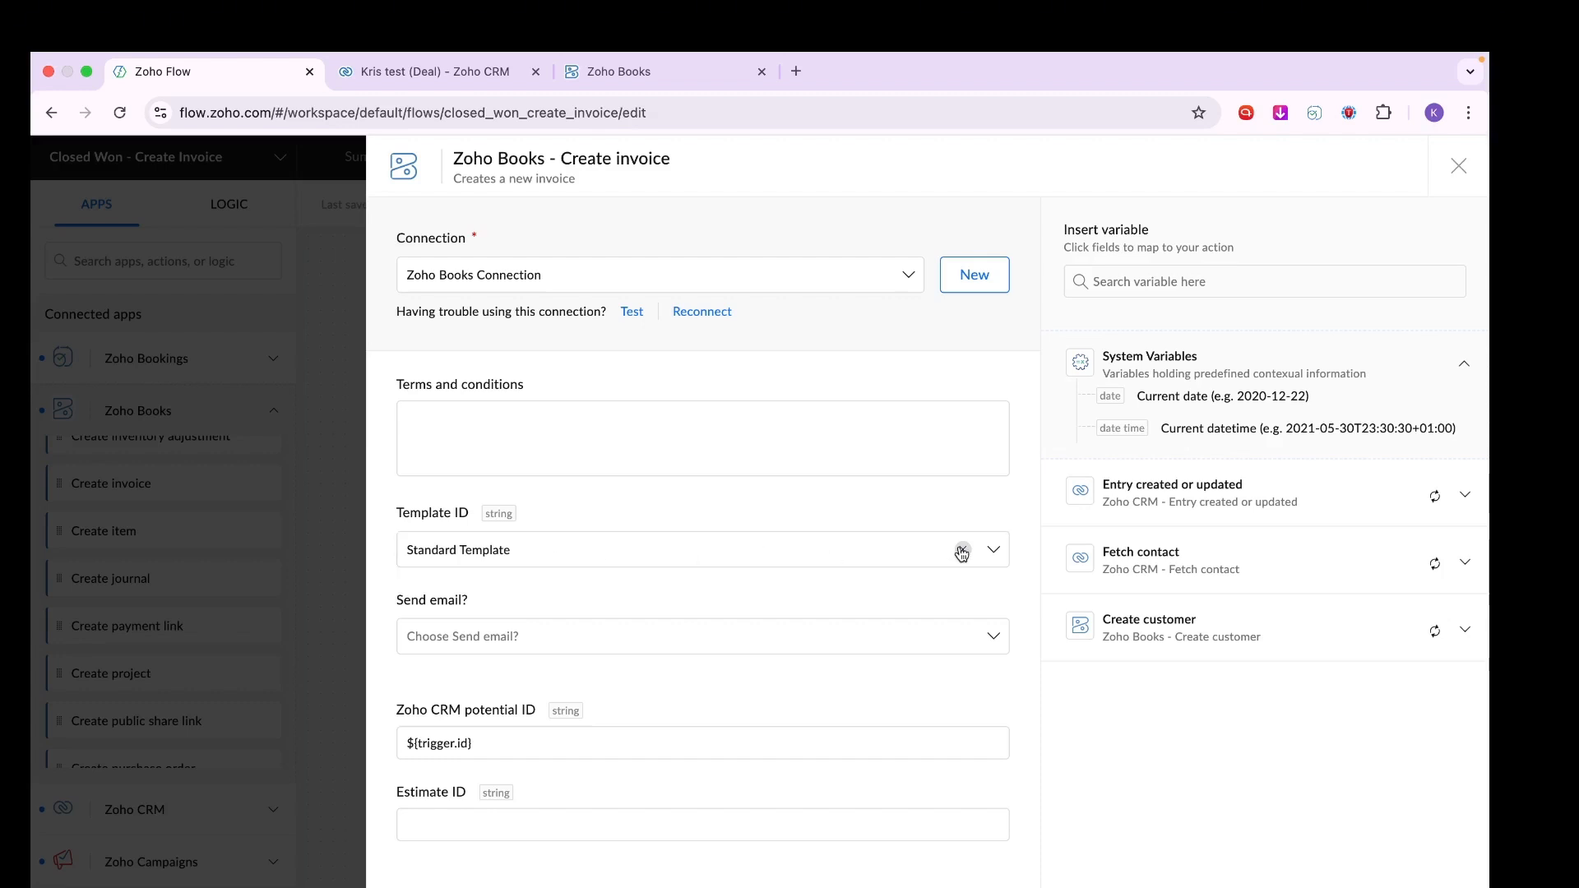
{"action": "left_click", "coordinate": [962, 551]}
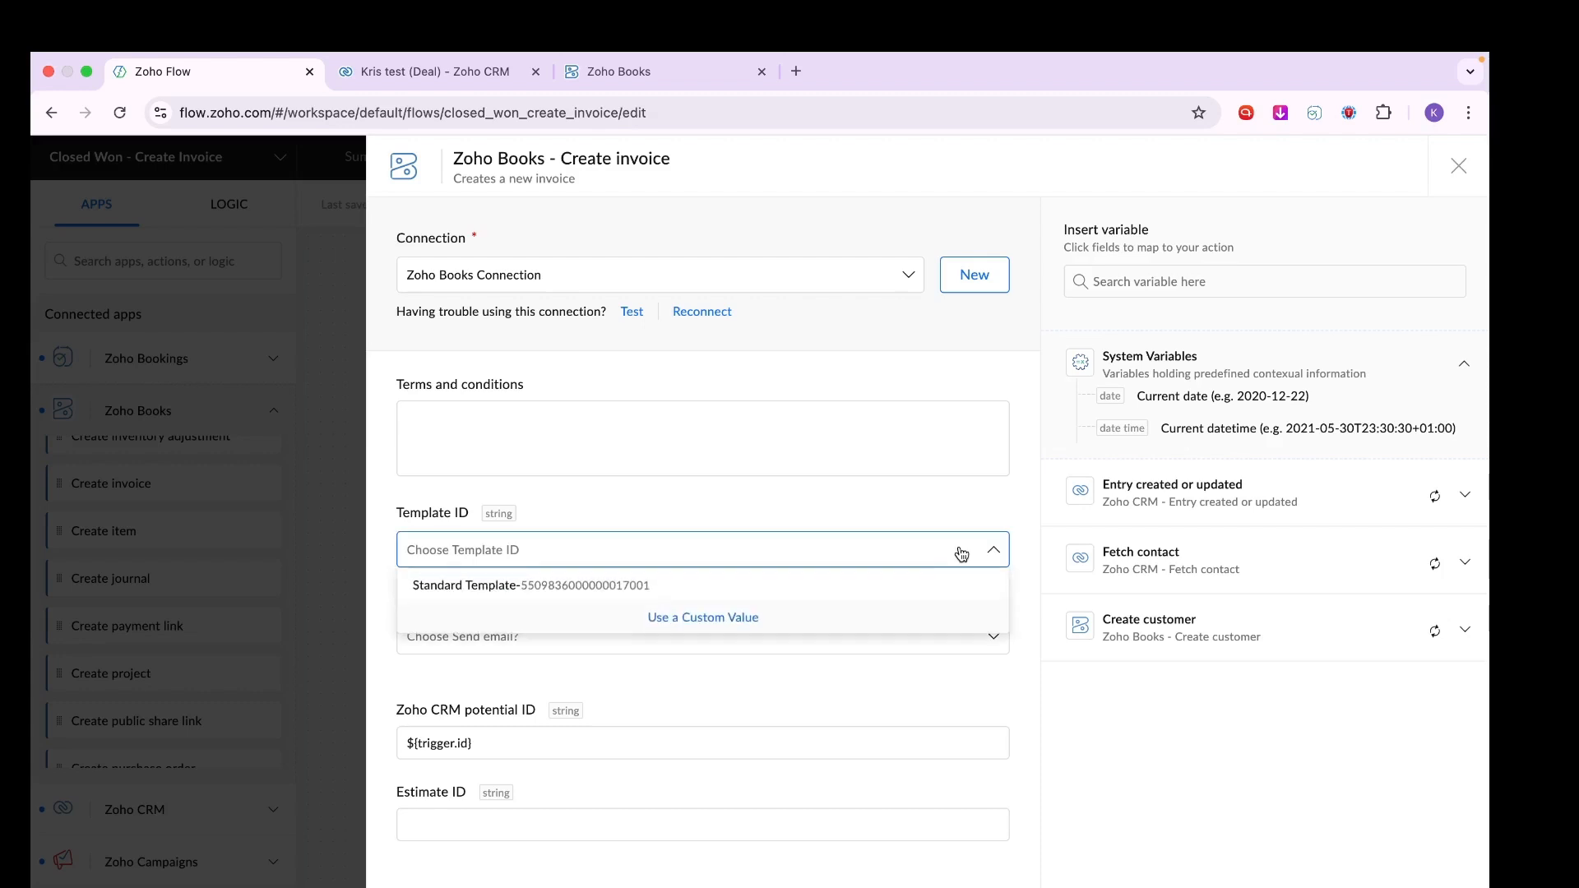
{"action": "left_click", "coordinate": [931, 493]}
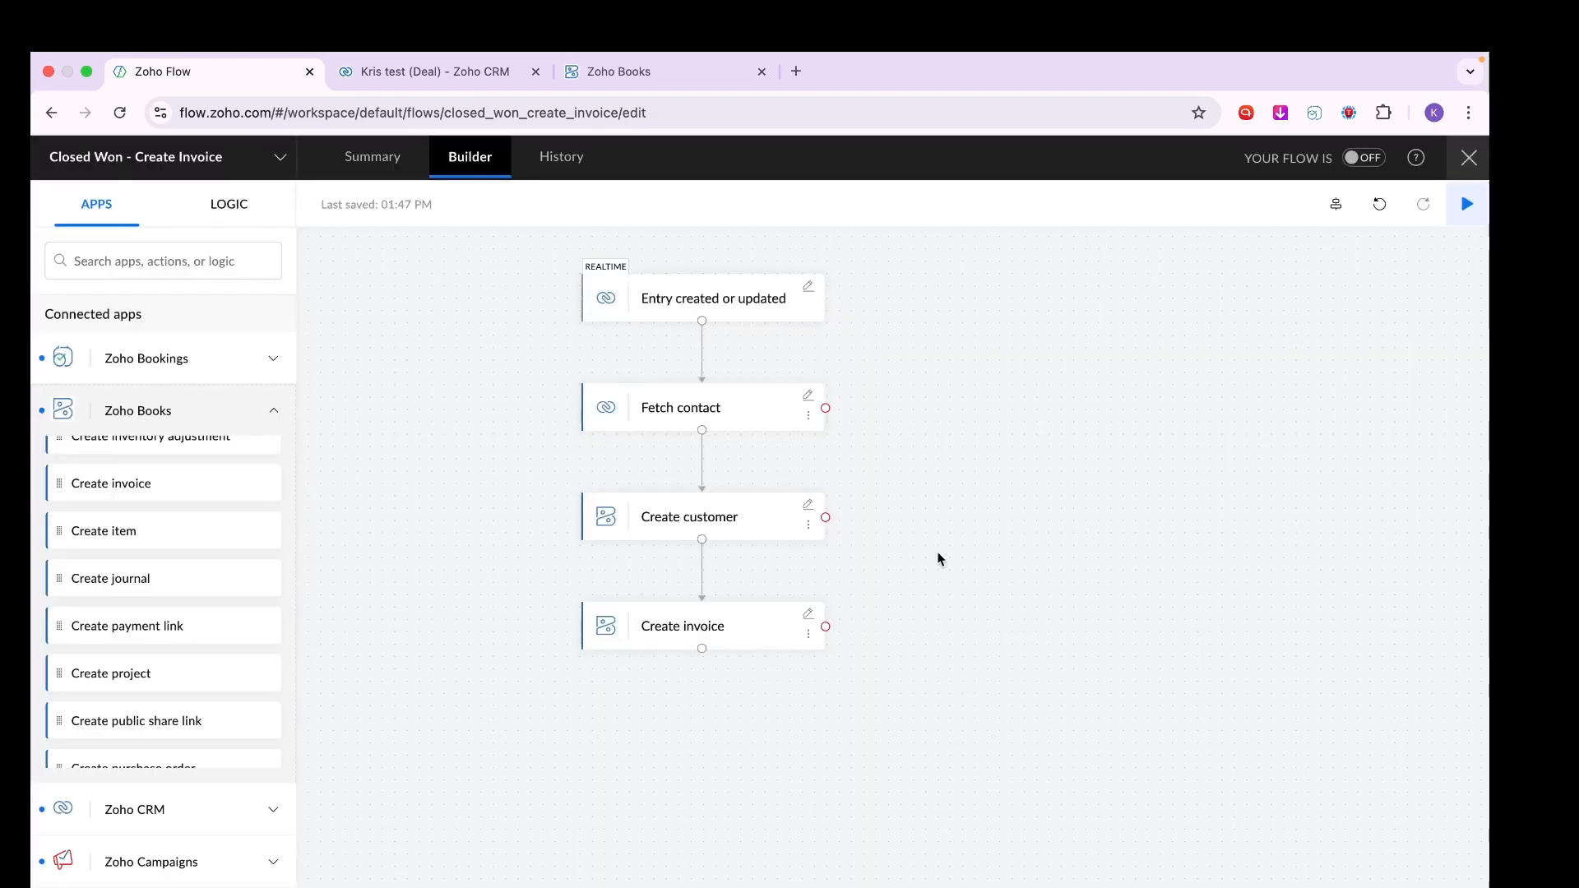
Turn on the flow, then switch to Zoho CRM and save the Kris test deal's stage as Closed Won.
{"action": "left_click", "coordinate": [1363, 161]}
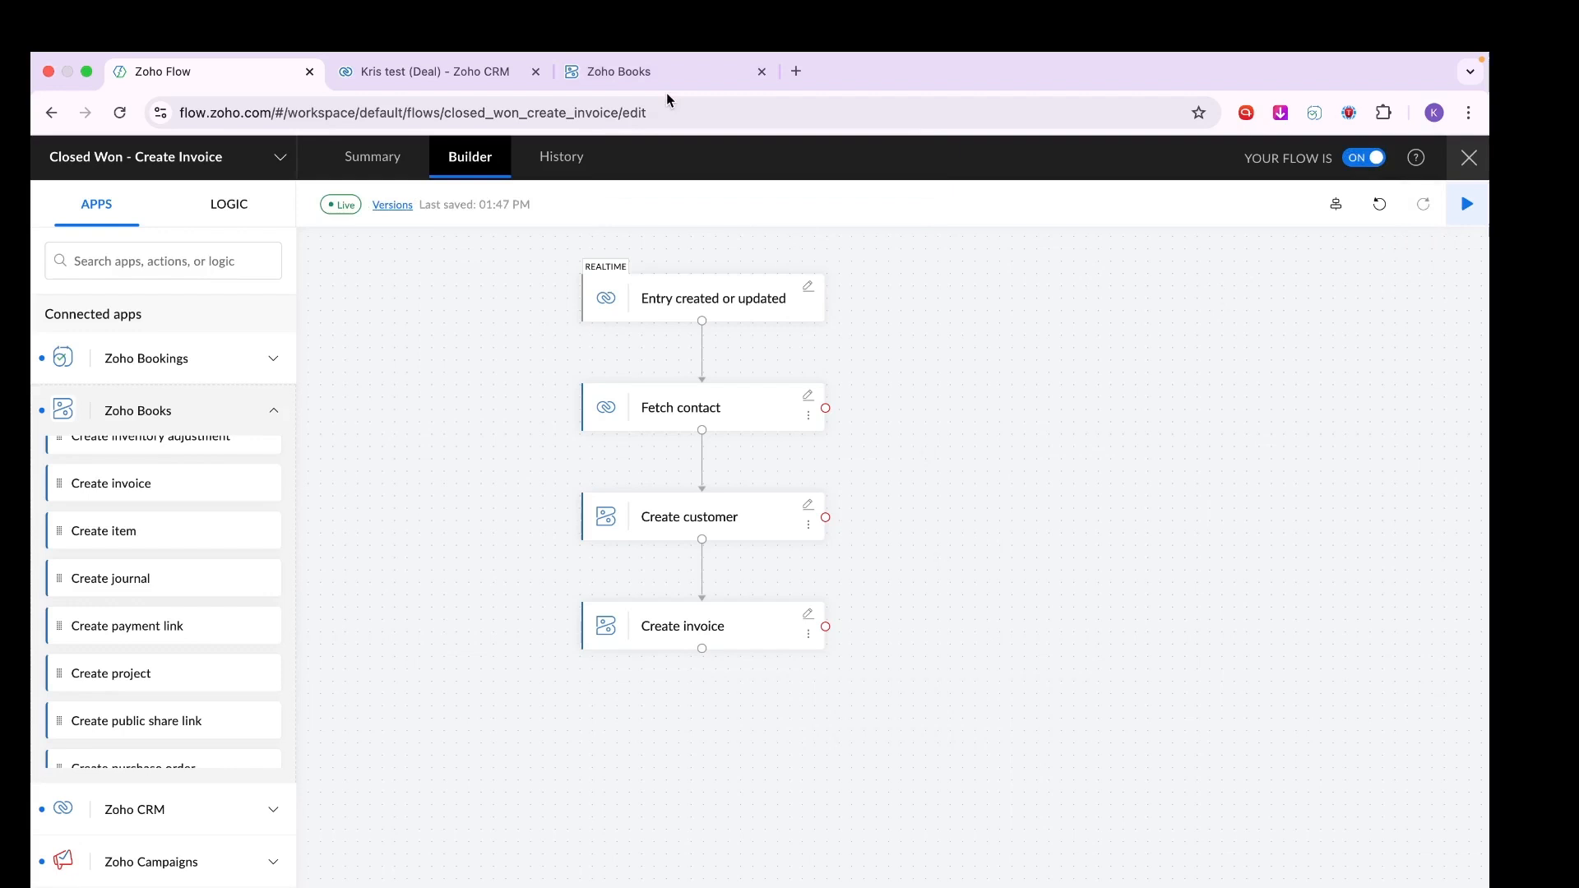
{"action": "left_click", "coordinate": [491, 80]}
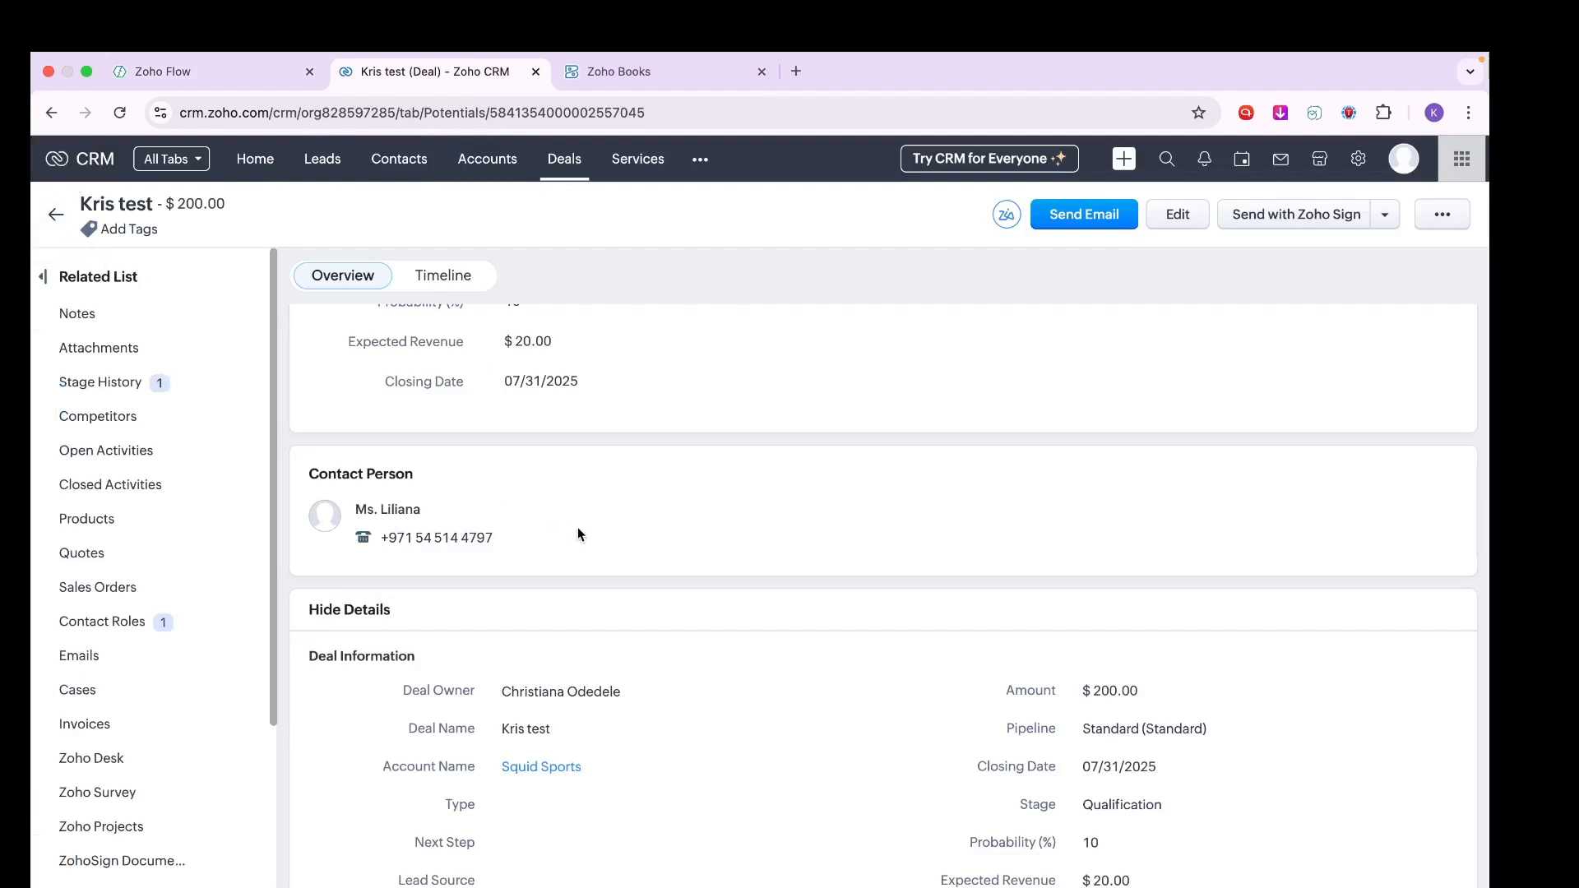
{"action": "scroll", "coordinate": [577, 526], "scroll_direction": "up", "scroll_amount": 3}
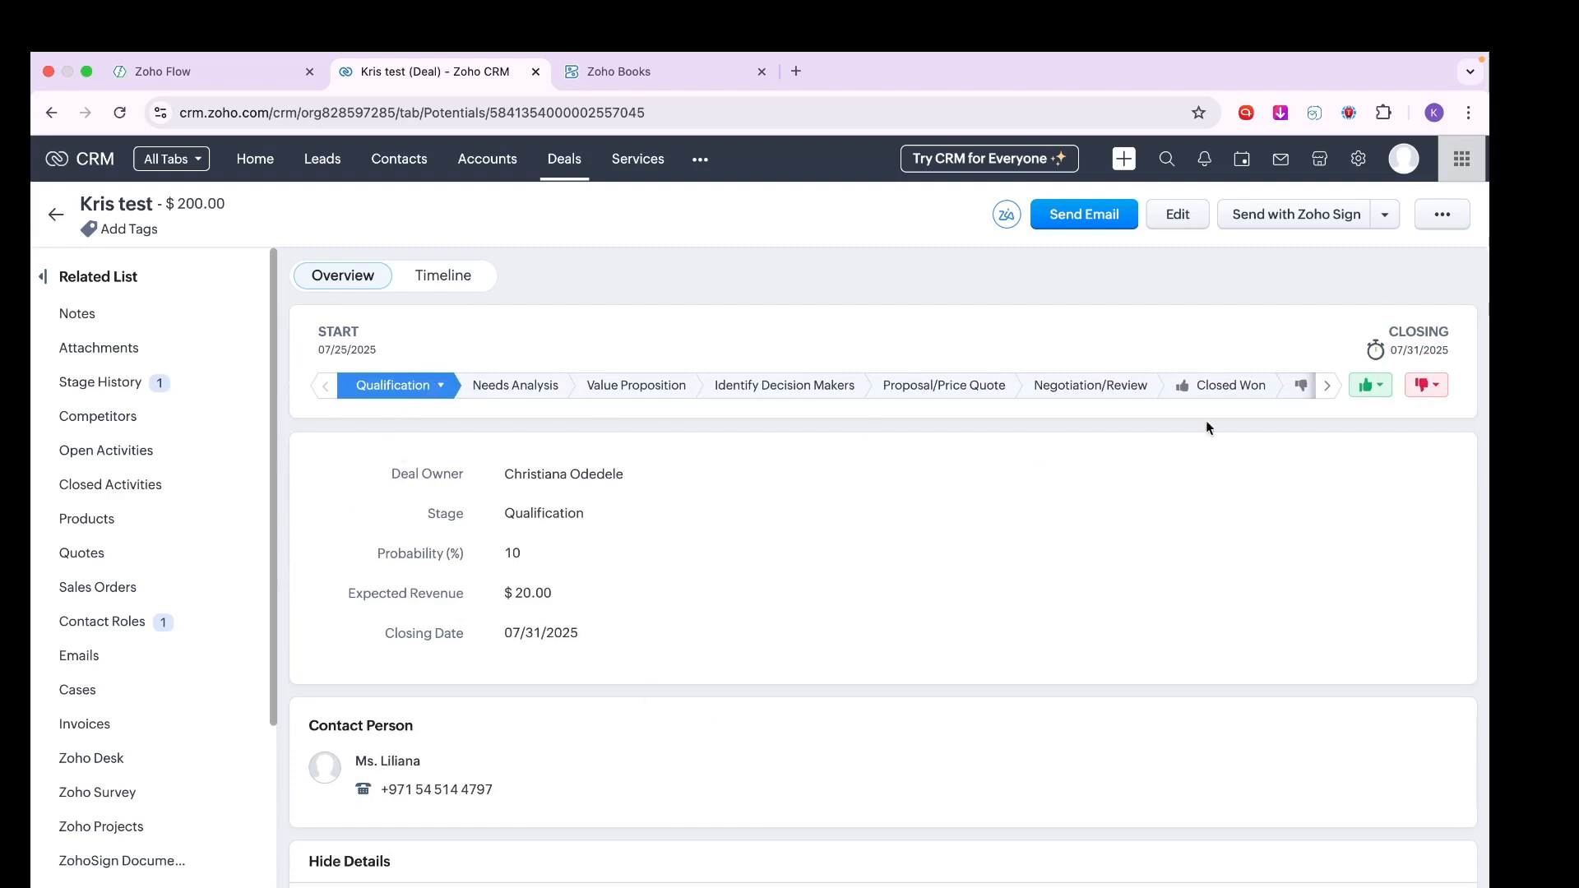
{"action": "left_click", "coordinate": [1227, 385]}
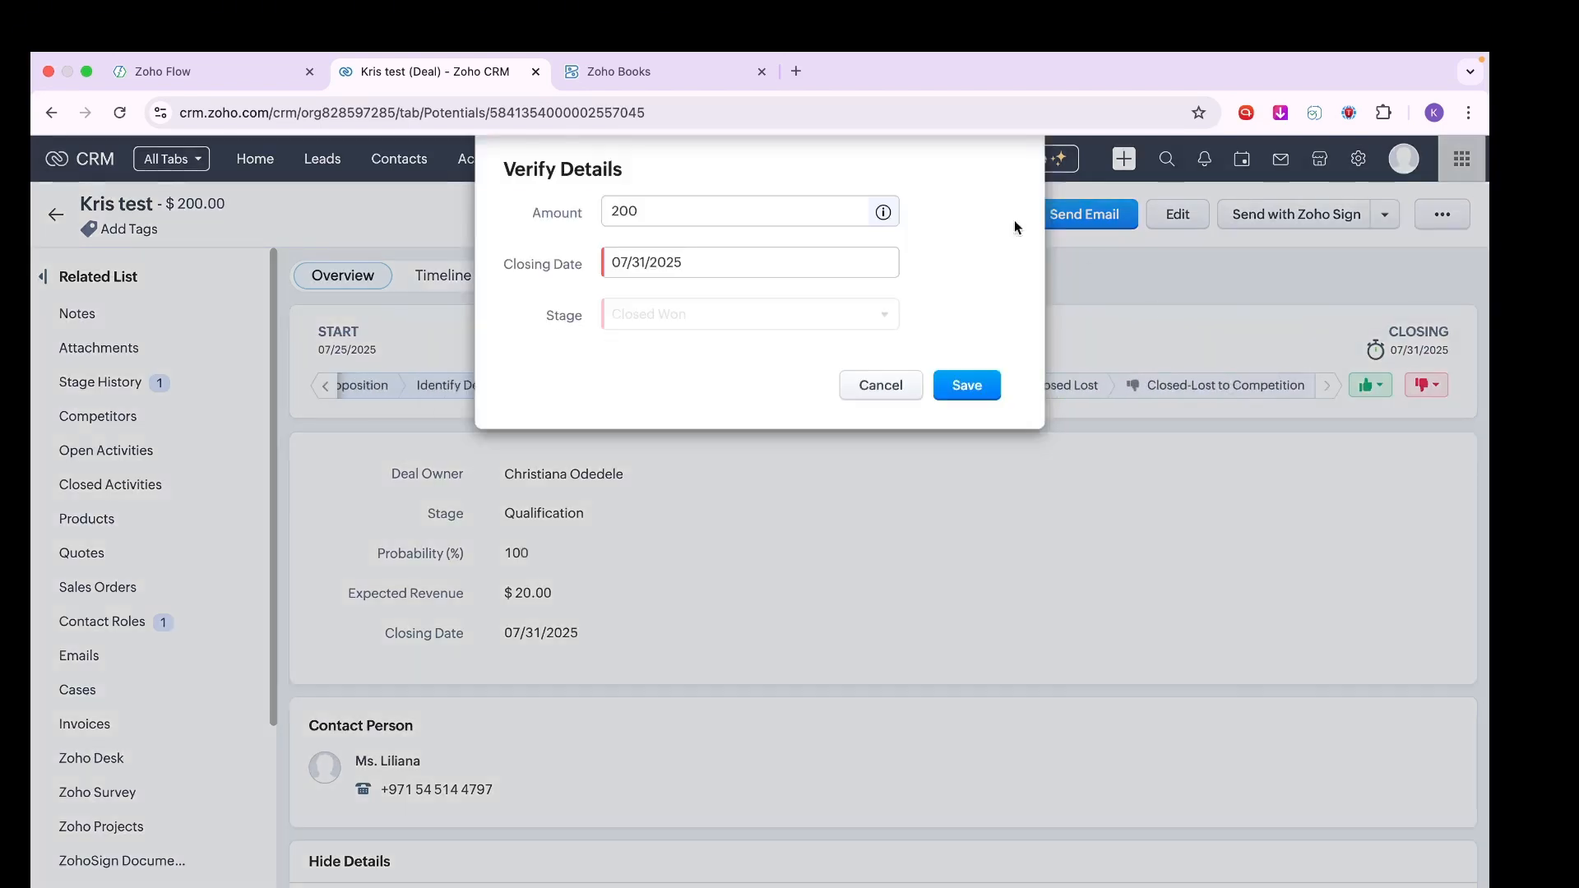
{"action": "left_click", "coordinate": [983, 387]}
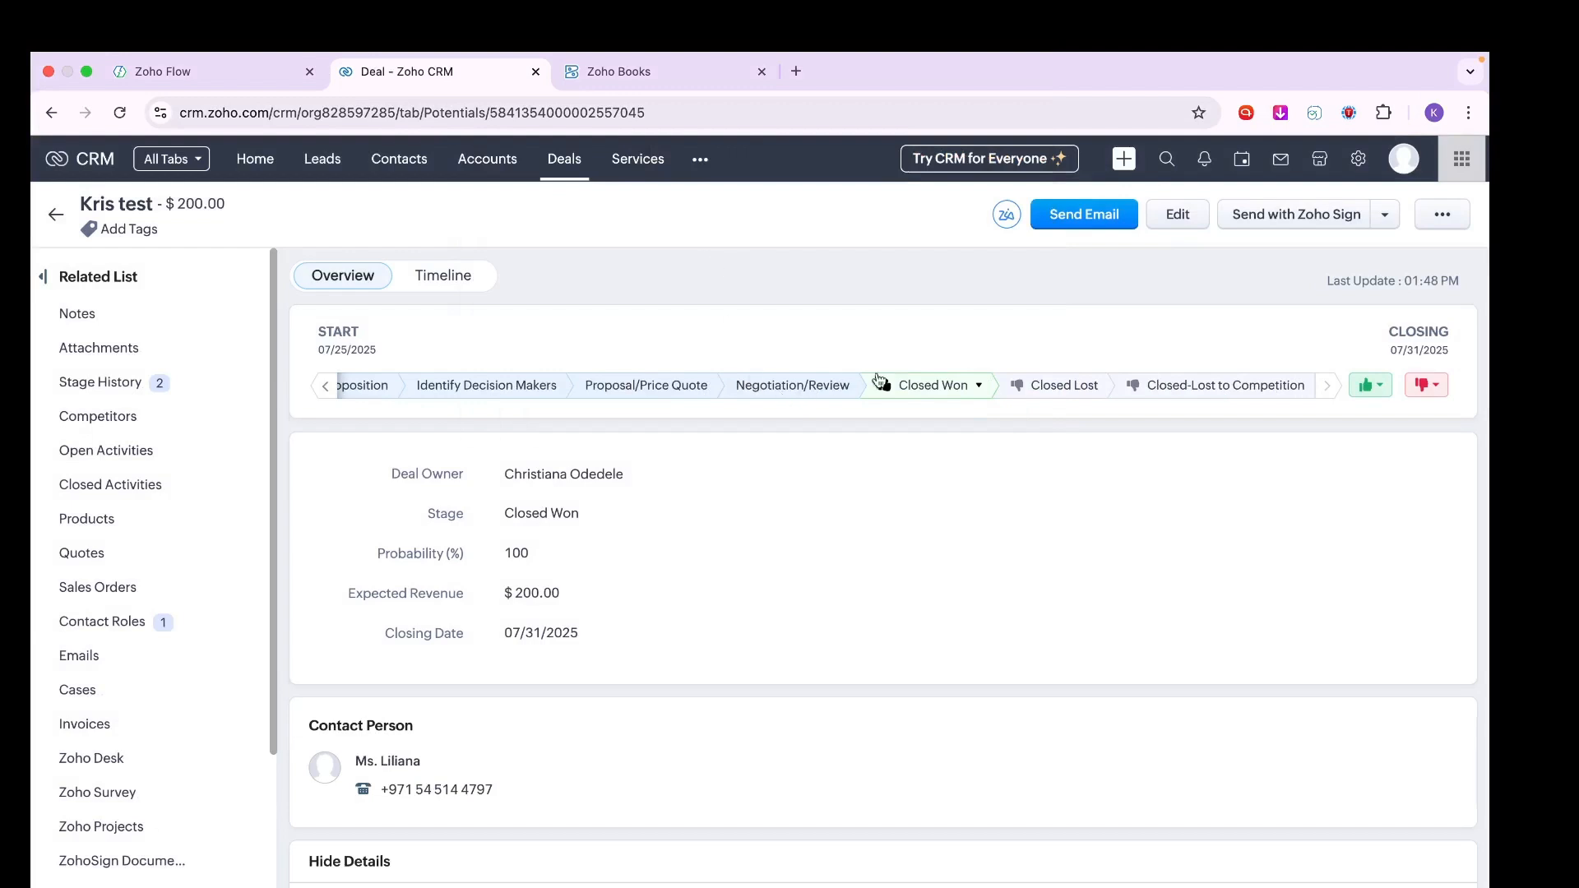
Switch to Zoho Books, open the KRISGITAL DYNAMICS organization and check its active customers for the deal's contact.
{"action": "left_click", "coordinate": [658, 81]}
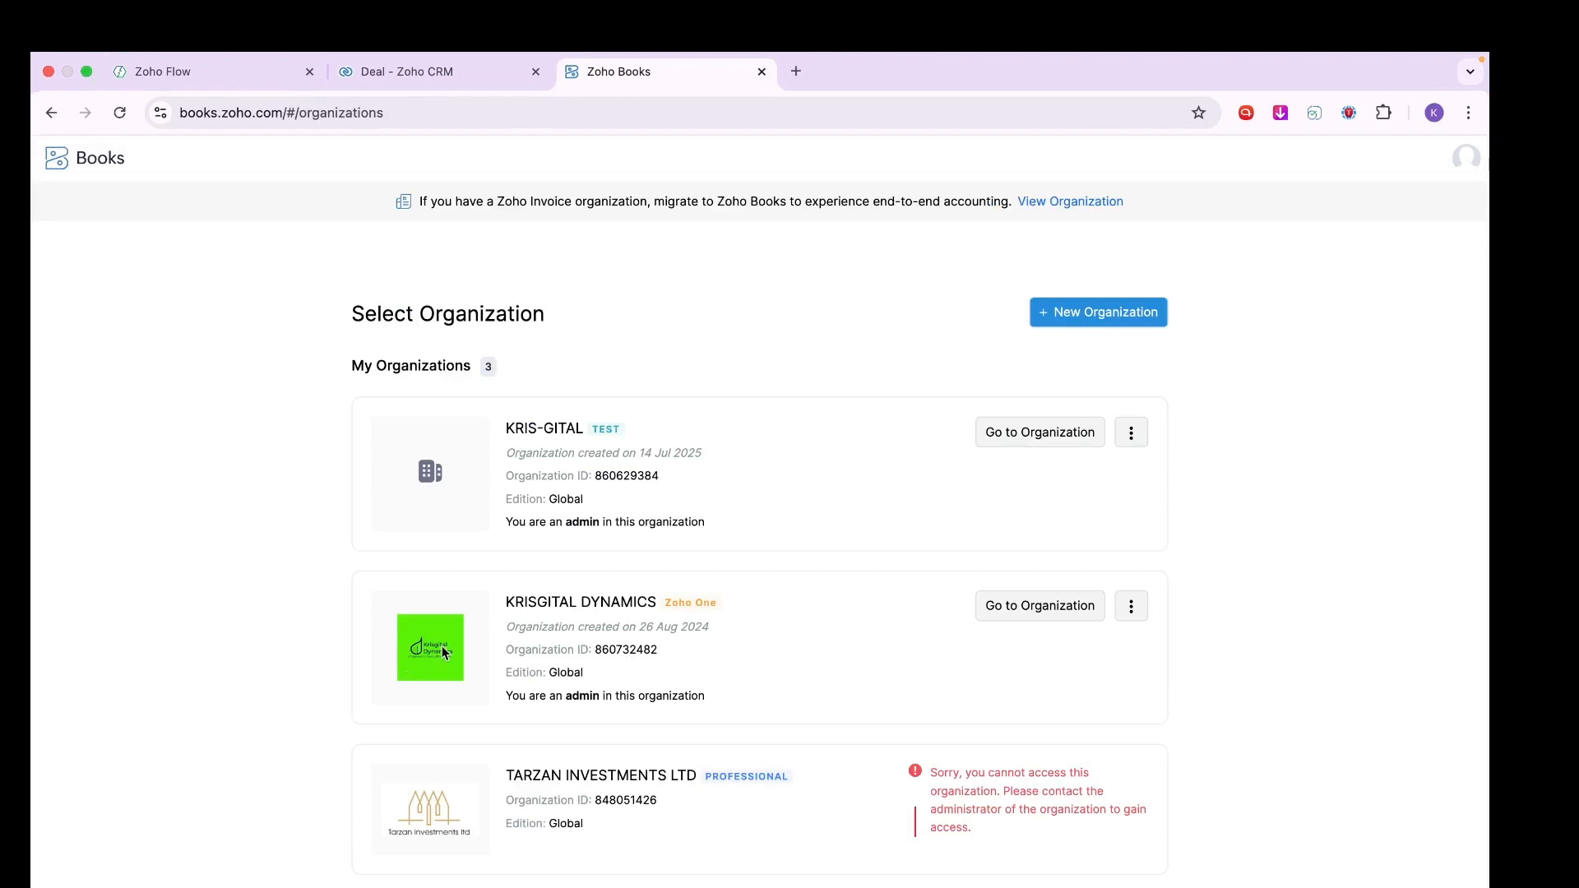
{"action": "left_click", "coordinate": [1077, 603]}
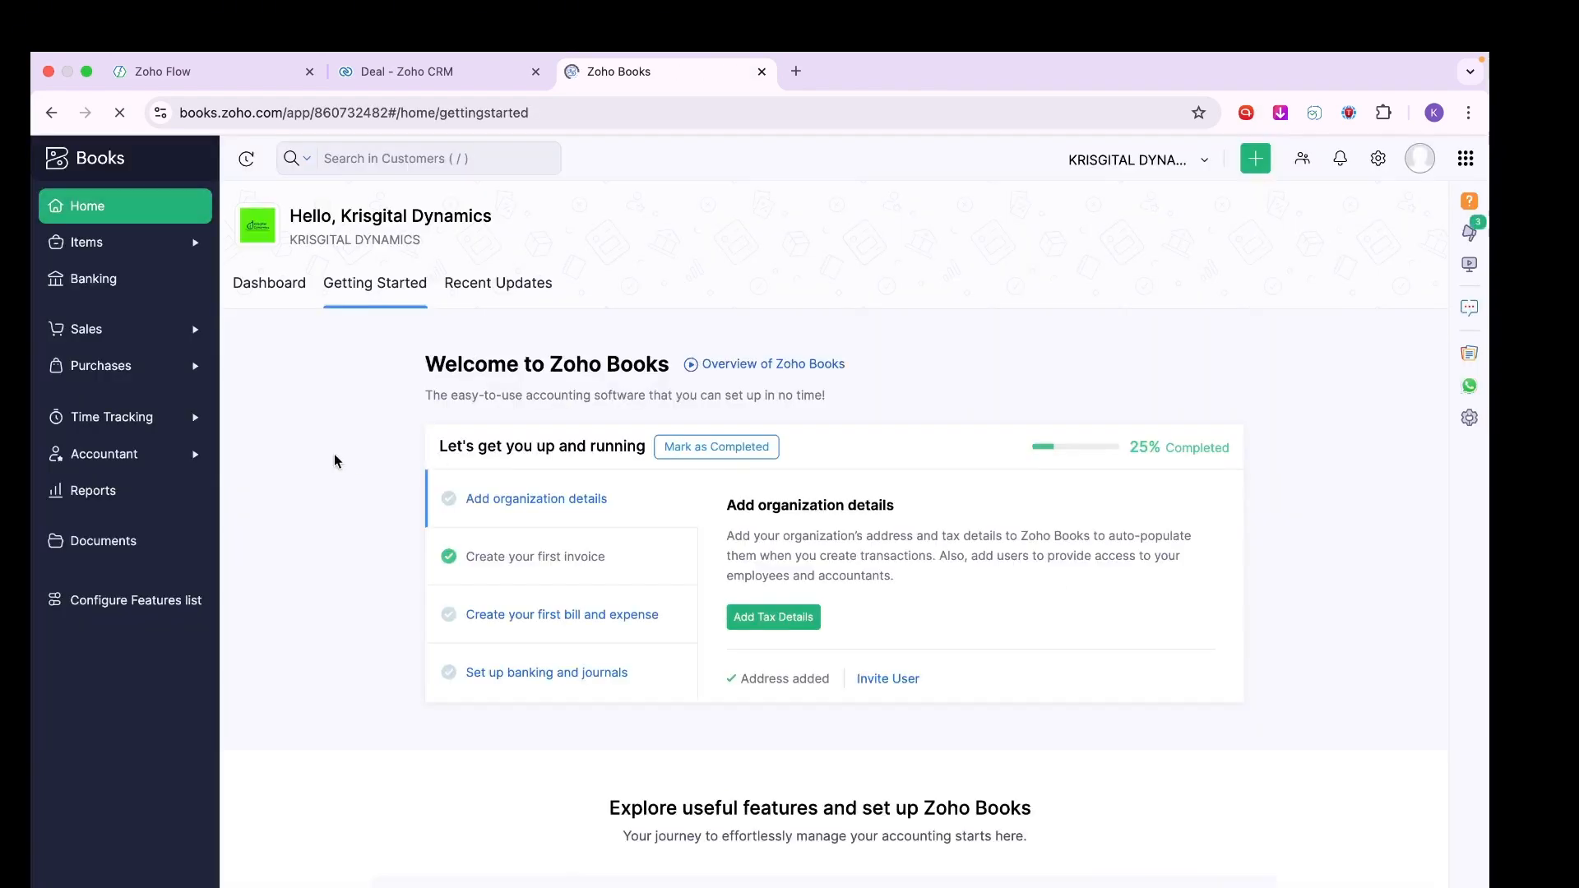
{"action": "left_click", "coordinate": [144, 328]}
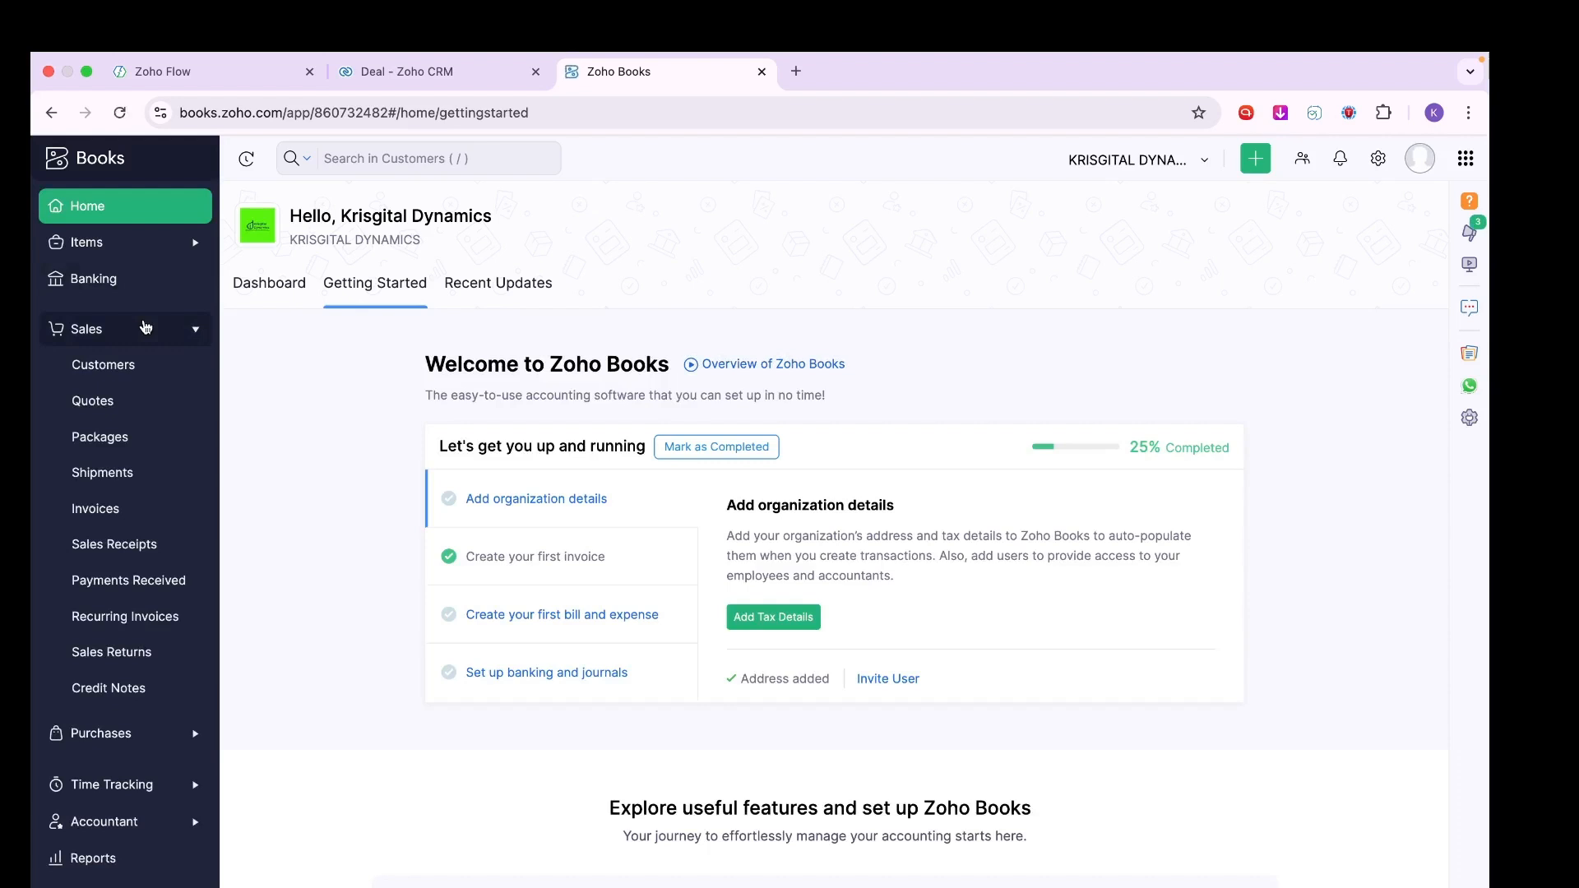
{"action": "left_click", "coordinate": [148, 366]}
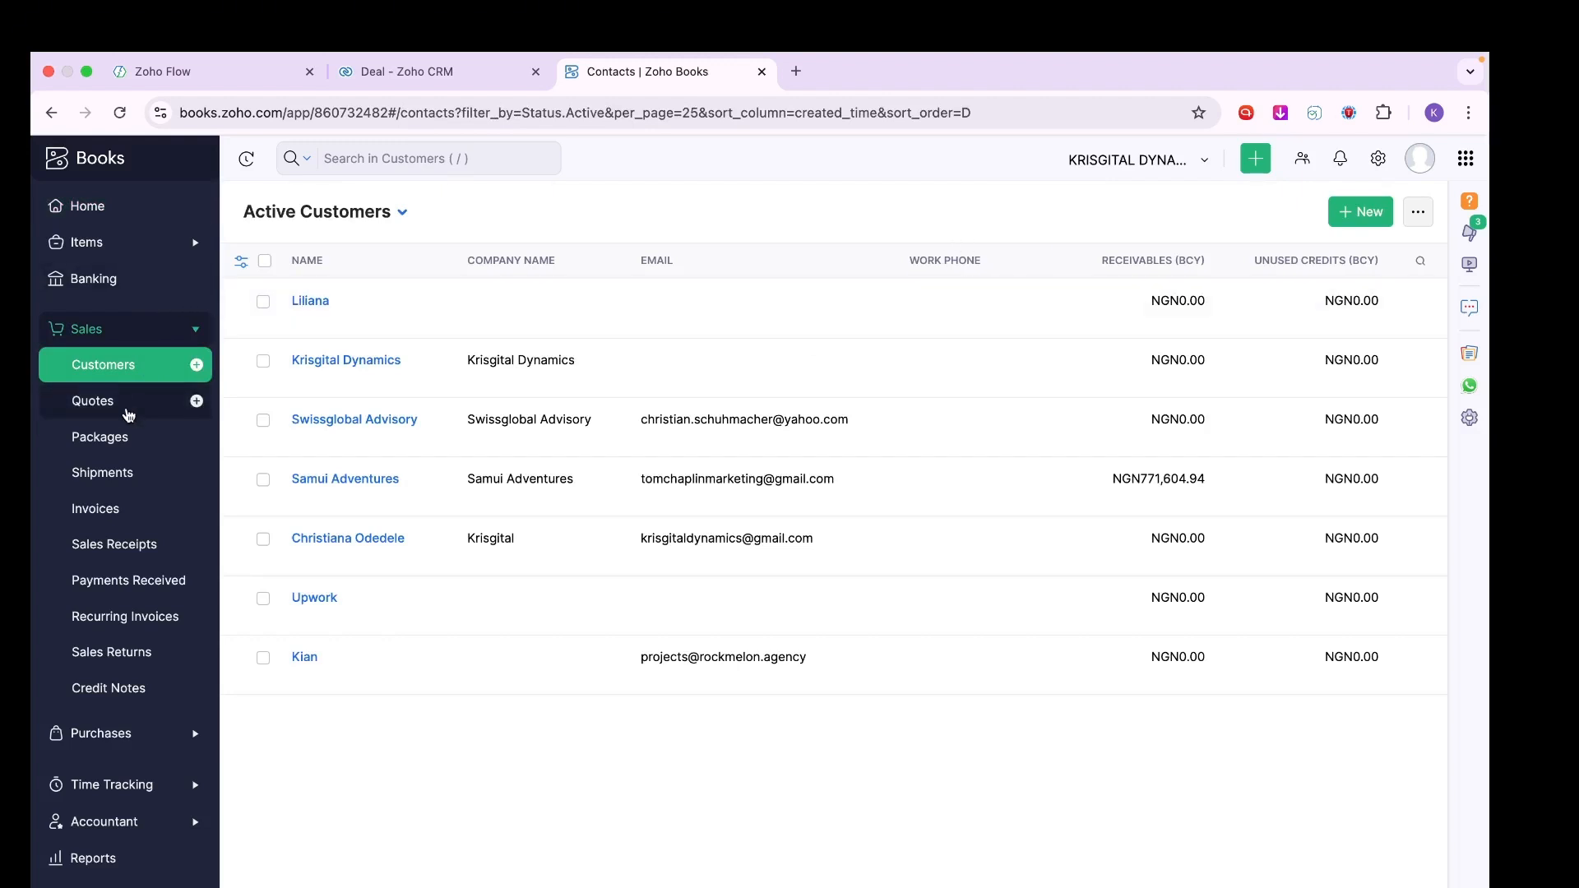
Open the newest draft in the invoice list, review its customer, item and totals, and close it.
{"action": "left_click", "coordinate": [127, 518]}
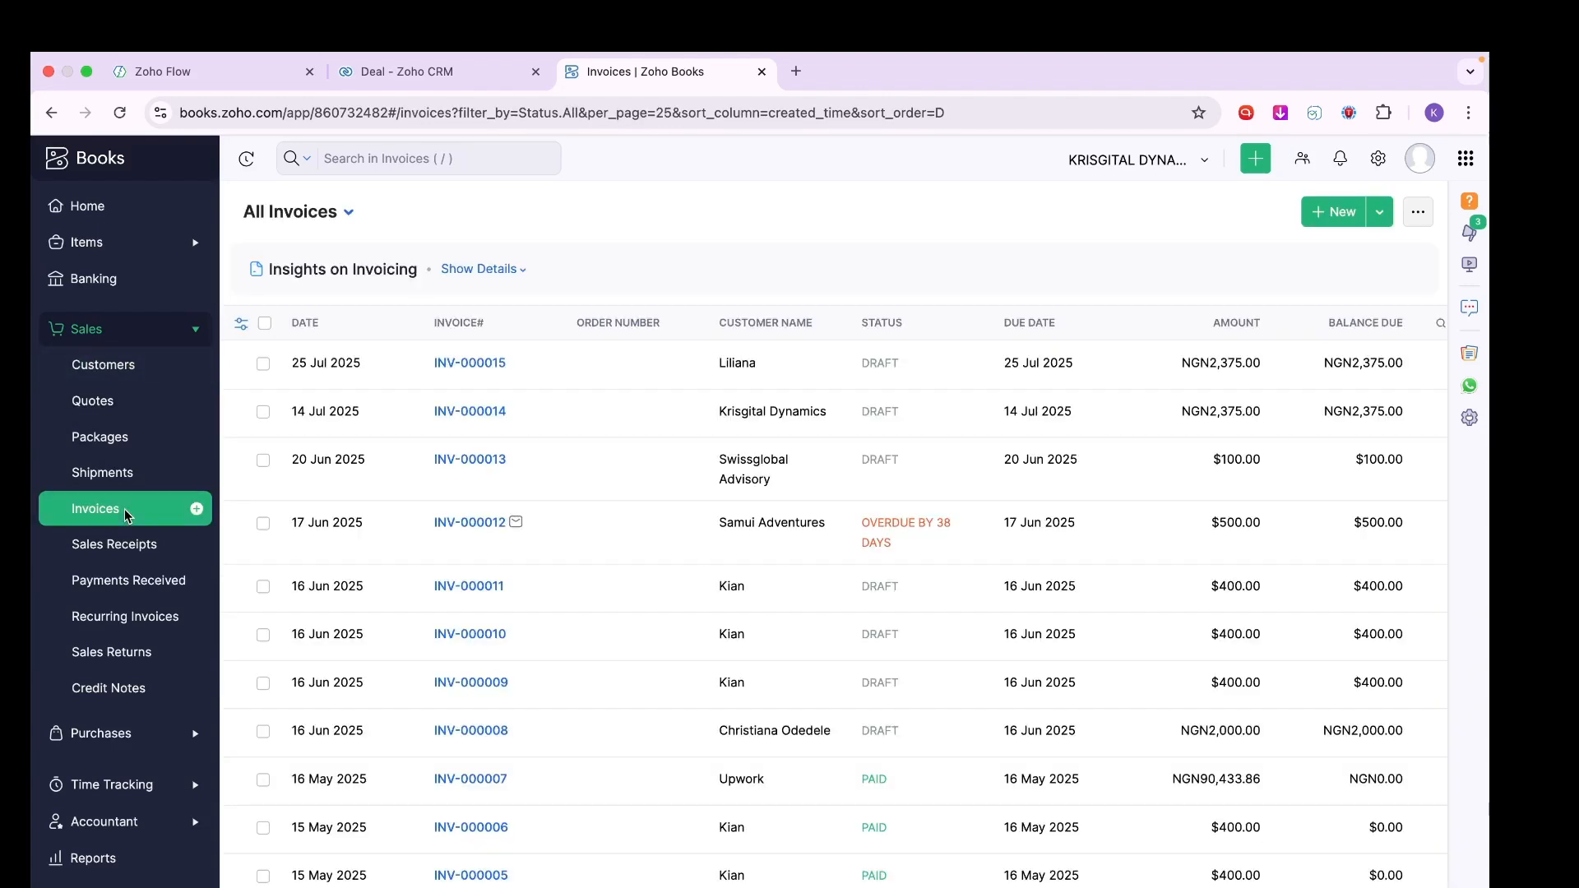
{"action": "left_click", "coordinate": [590, 357]}
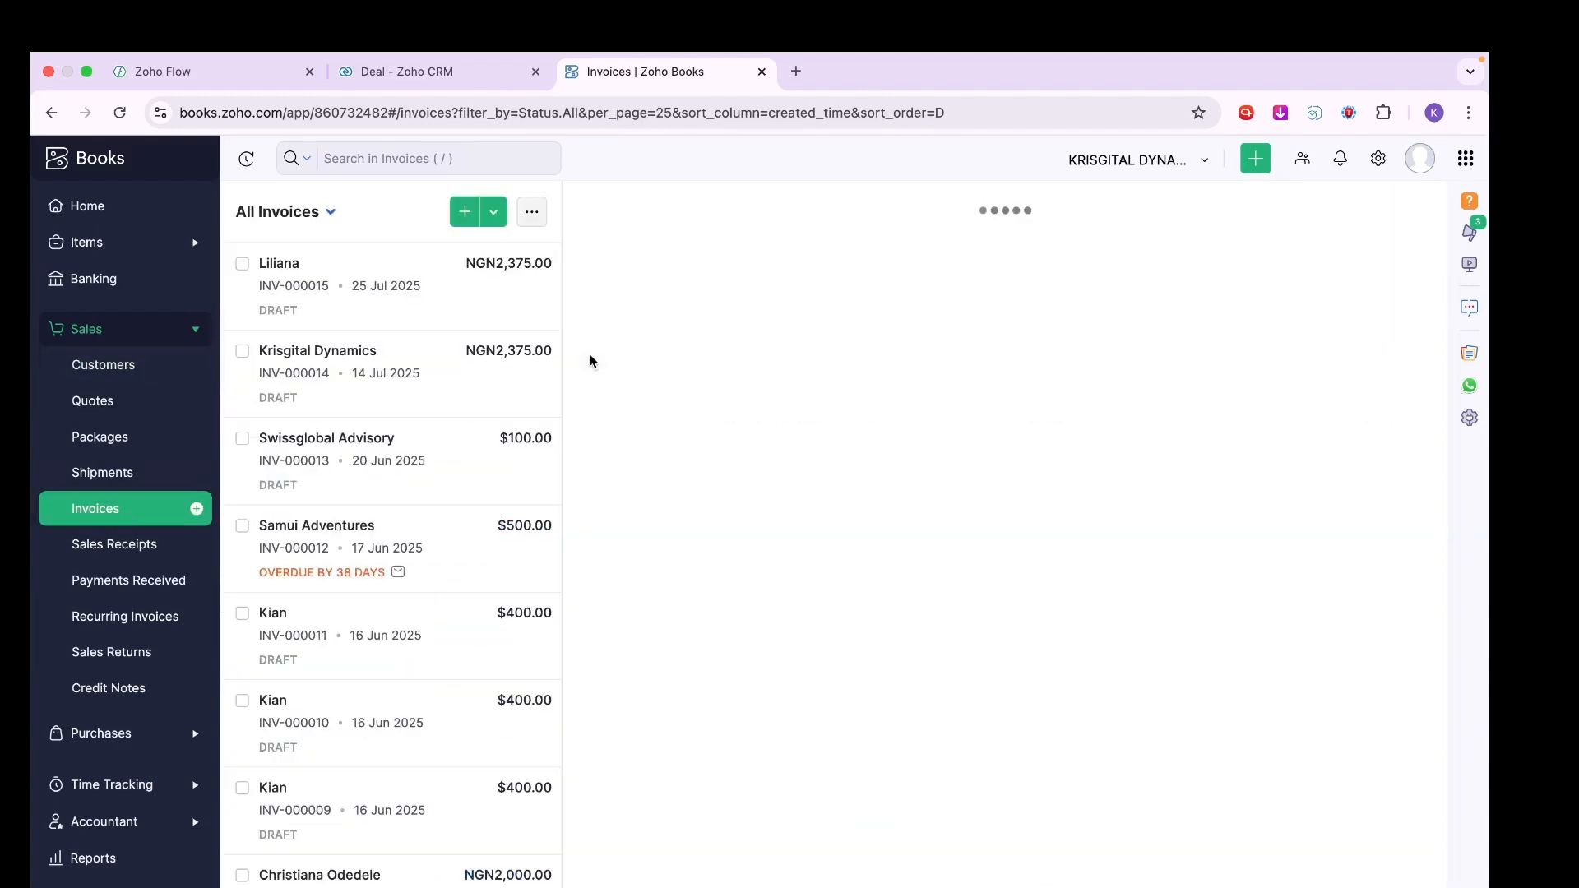
{"action": "scroll", "coordinate": [1011, 512], "scroll_direction": "down", "scroll_amount": 5}
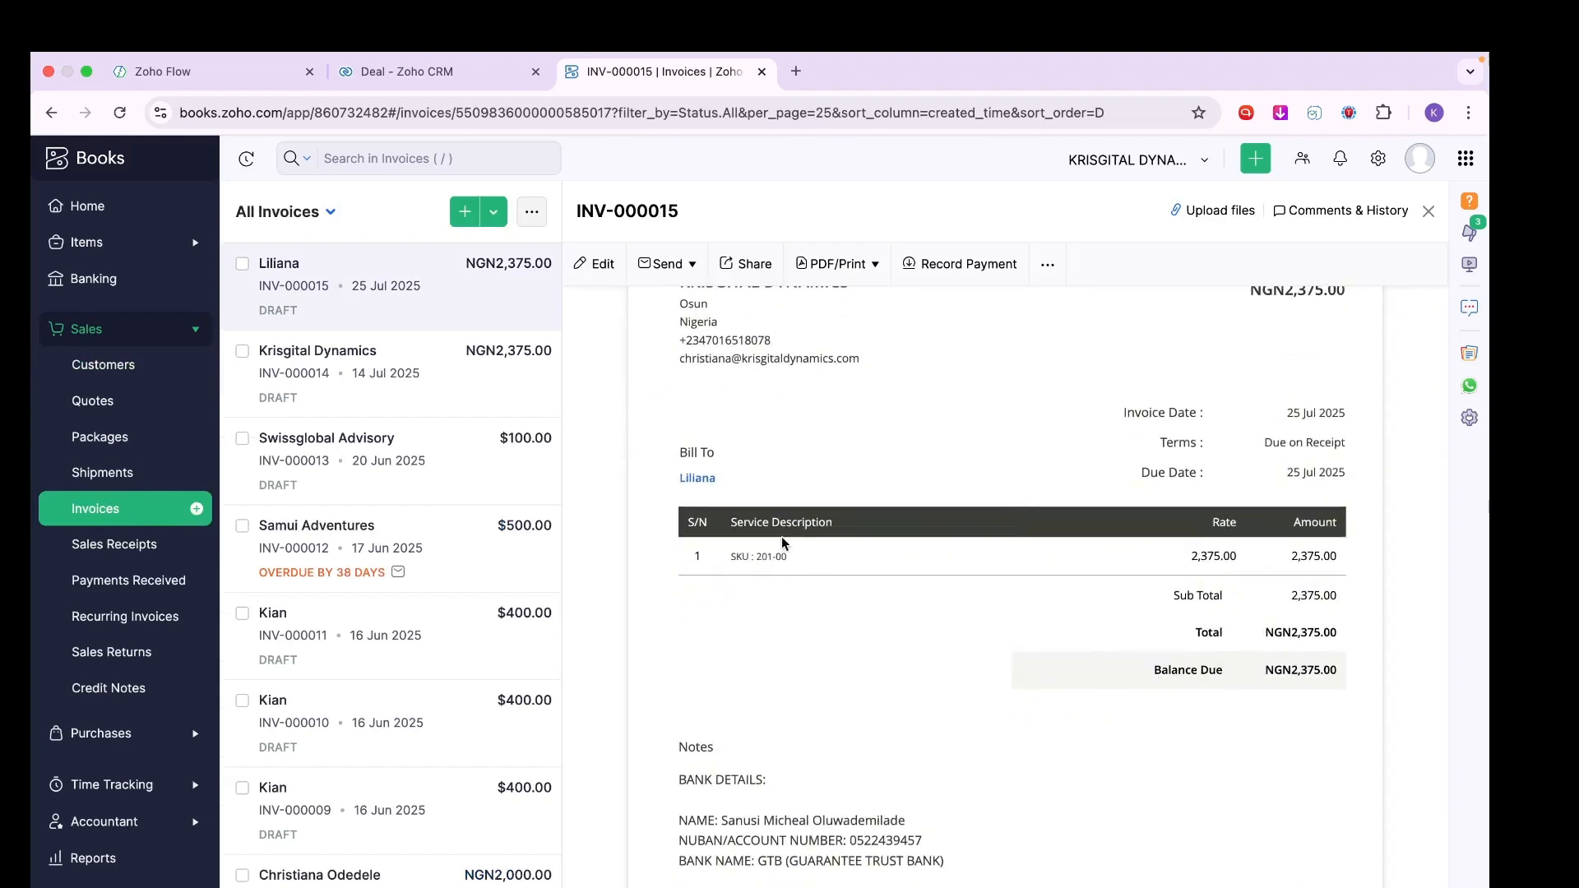
{"action": "scroll", "coordinate": [786, 574], "scroll_direction": "up", "scroll_amount": 5}
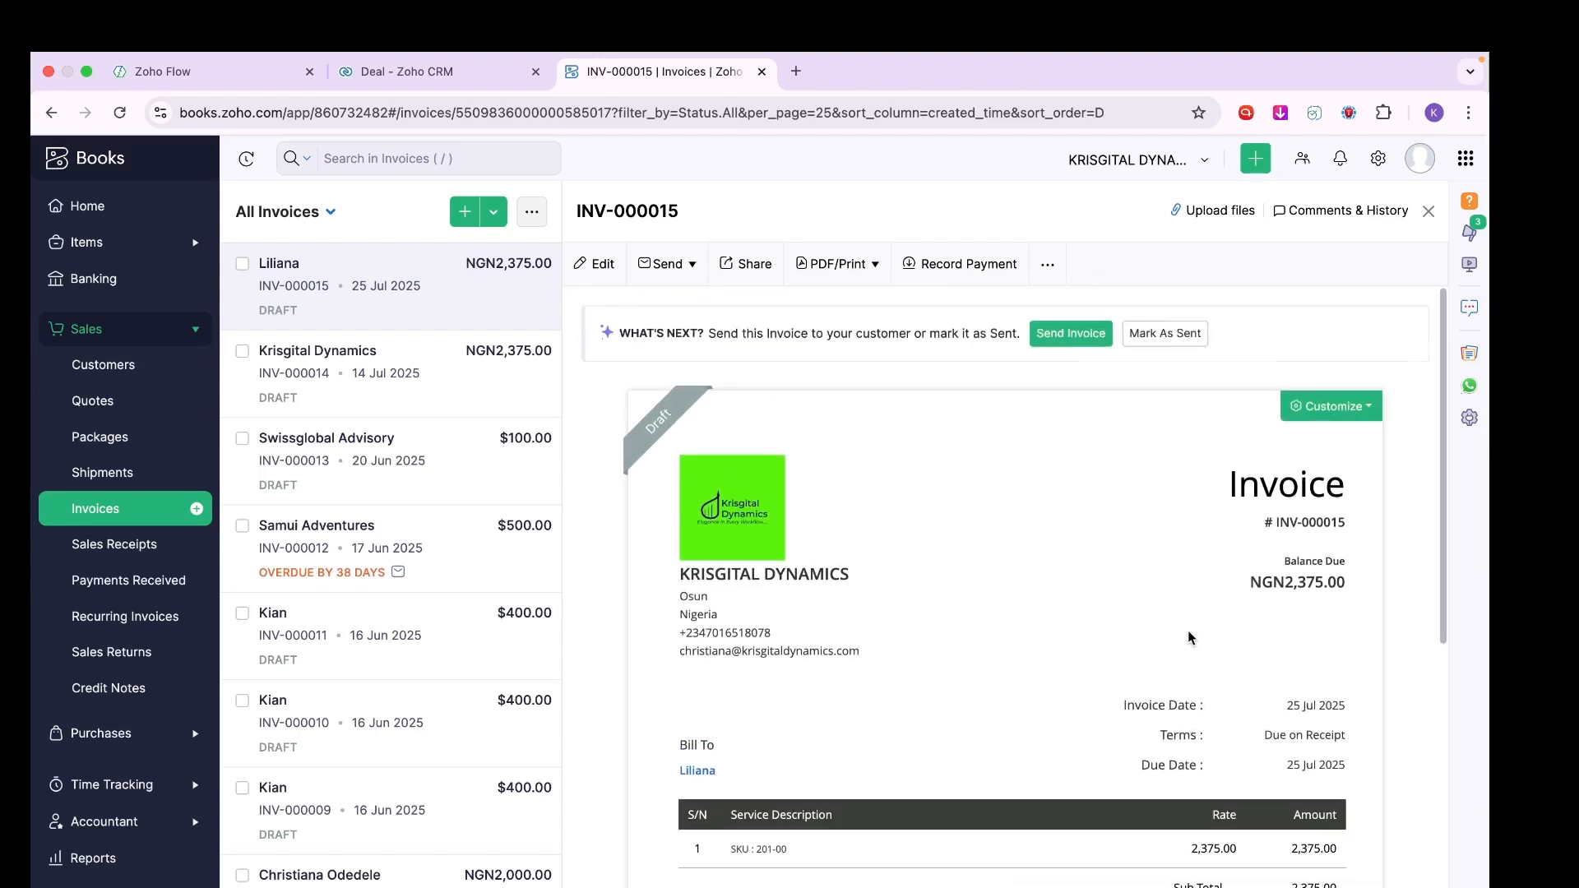
{"action": "left_click", "coordinate": [1428, 212]}
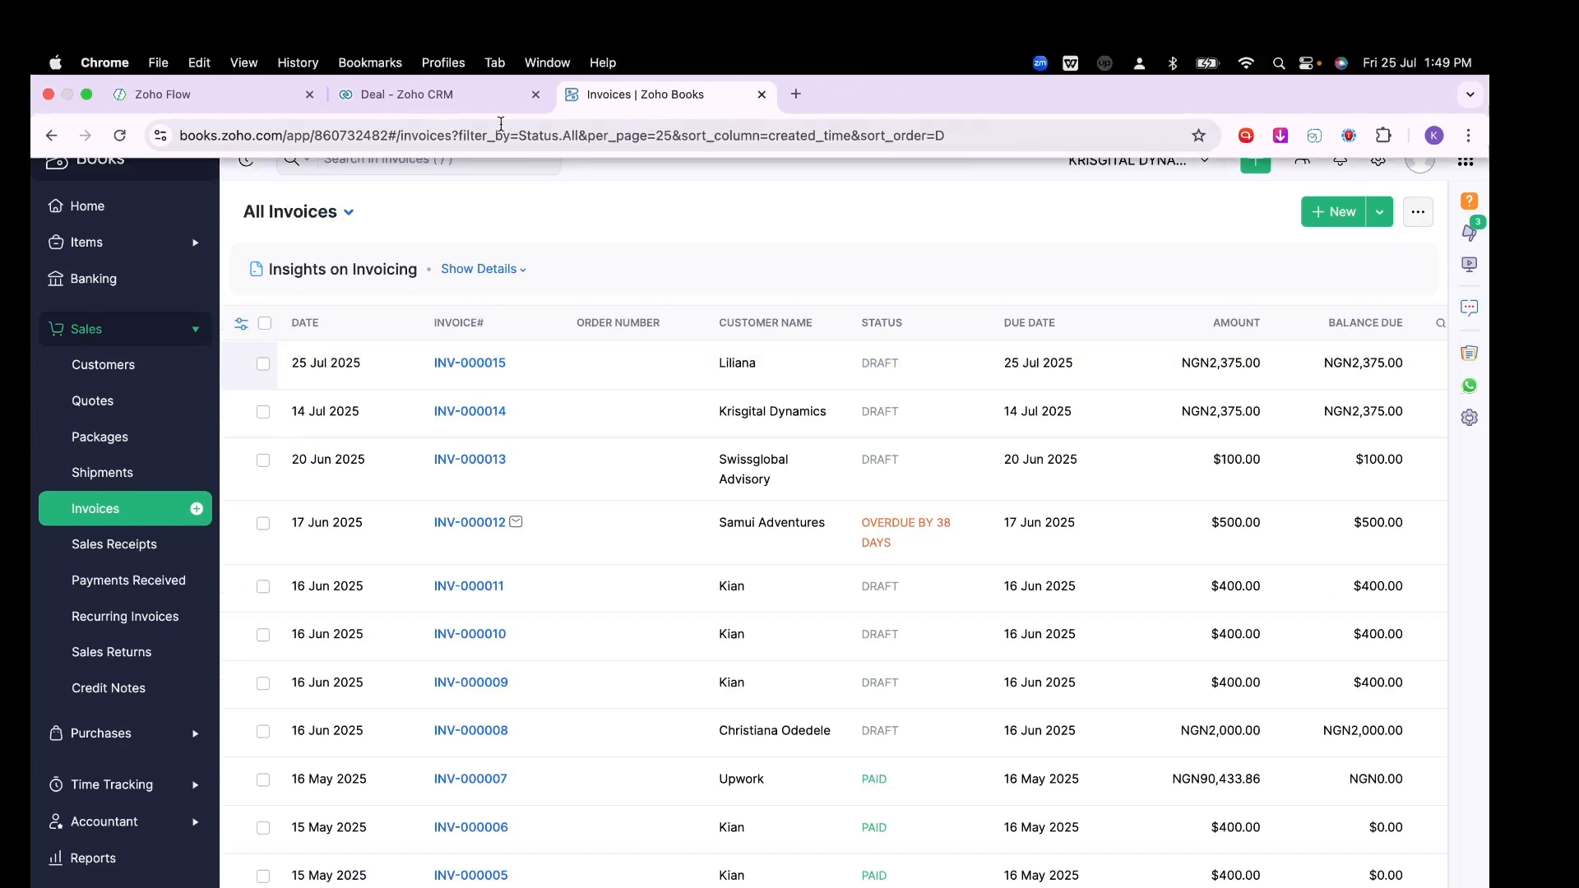
Switch to Zoho CRM and start a new deal named Kris test 2 for the account Perfect Records Bookkeeping.
{"action": "left_click", "coordinate": [421, 95]}
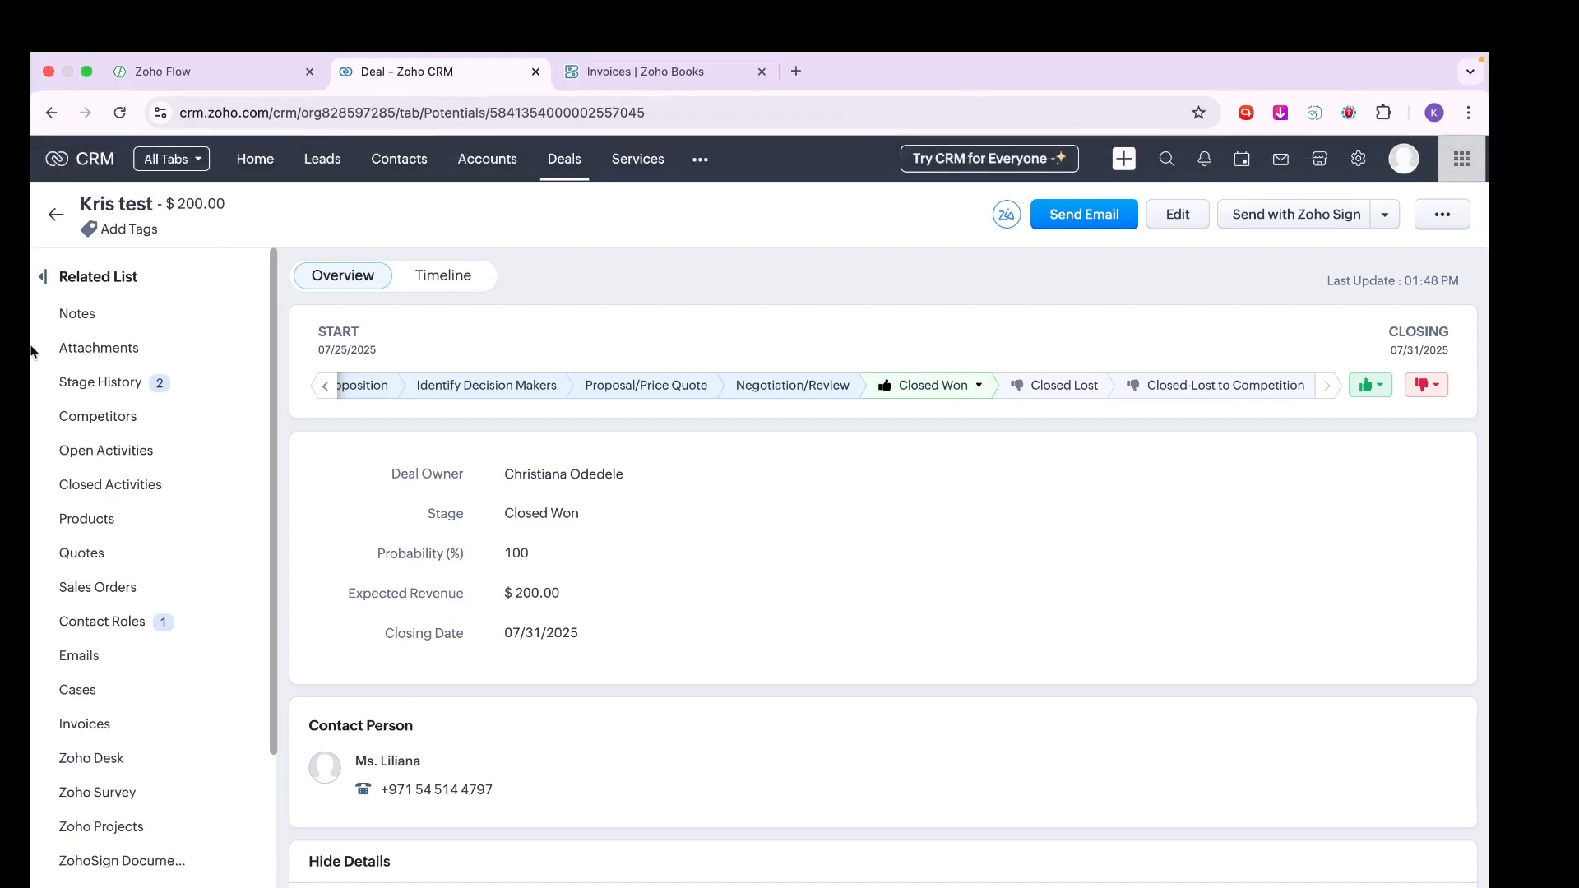
{"action": "left_click", "coordinate": [56, 215]}
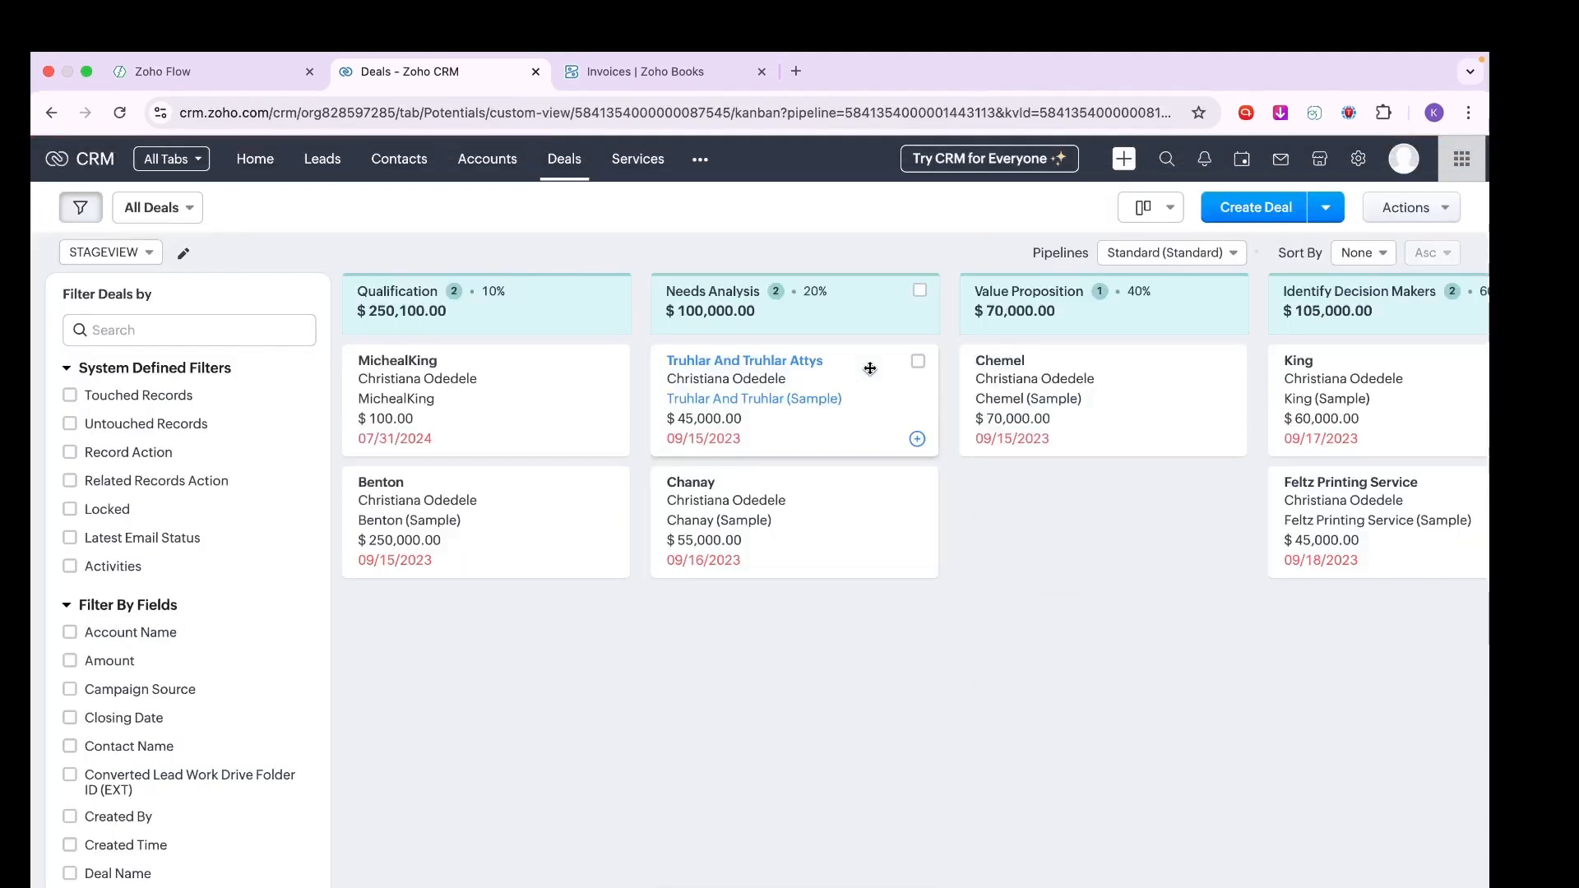
{"action": "left_click", "coordinate": [1254, 210]}
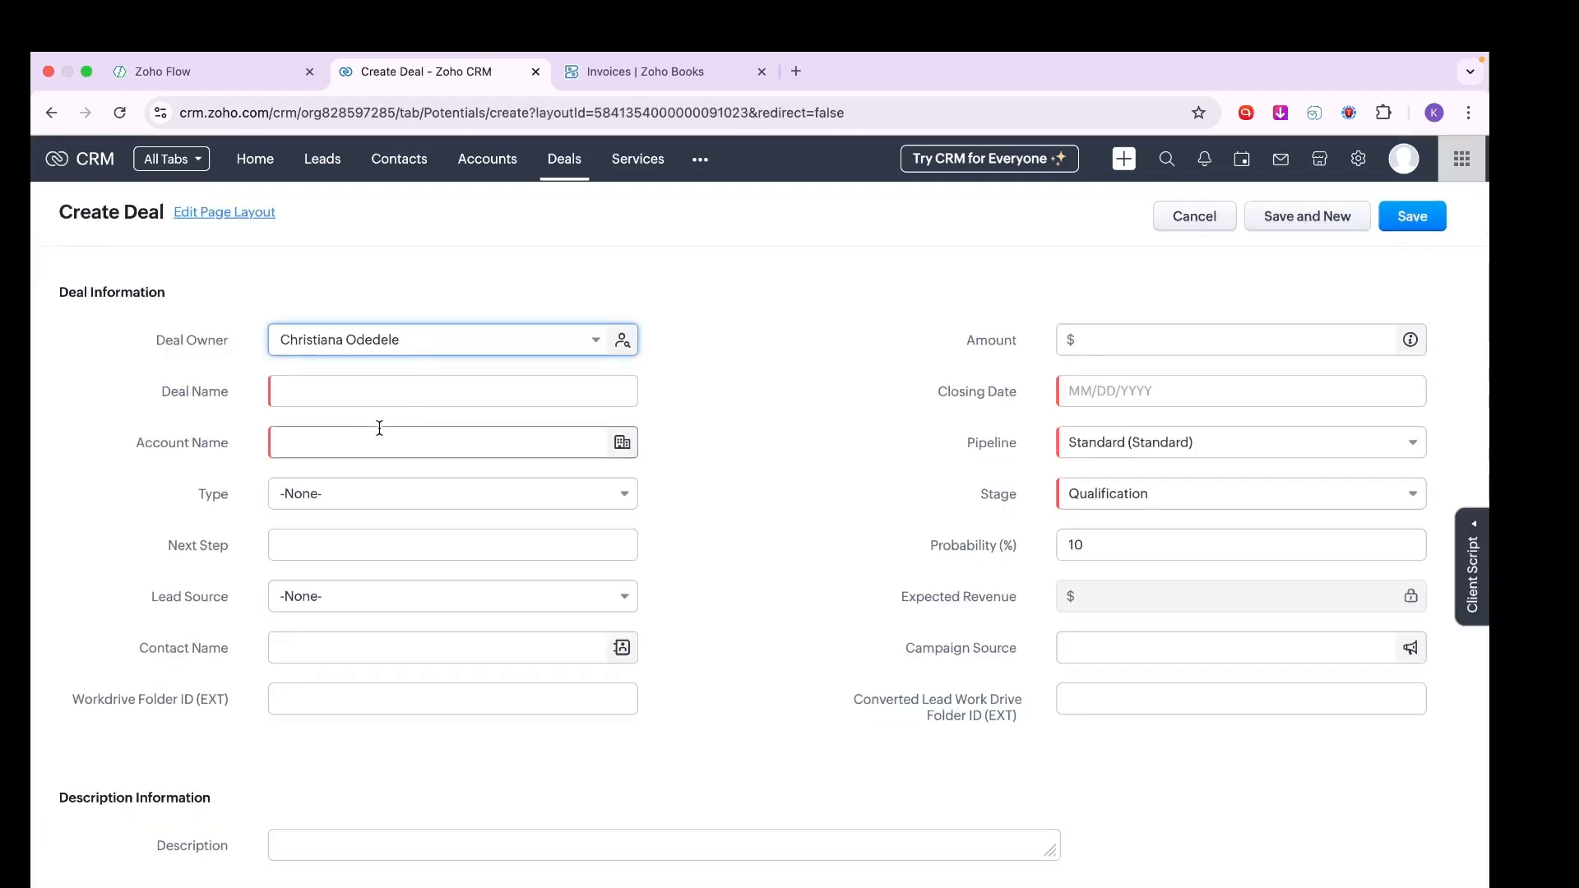
{"action": "left_click", "coordinate": [400, 390]}
{"action": "left_click", "coordinate": [420, 437]}
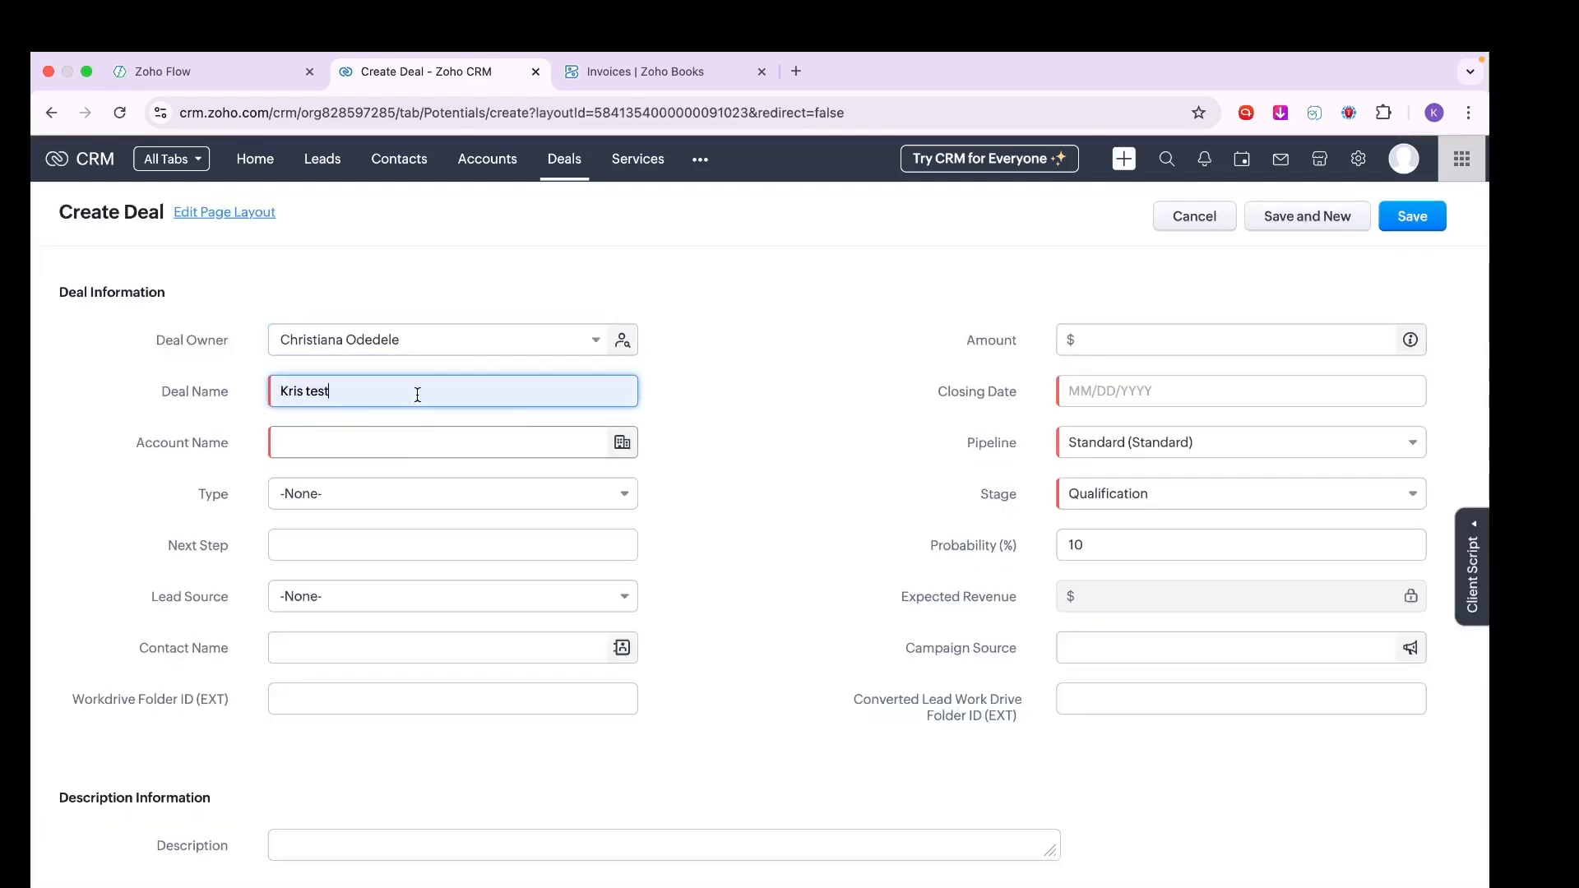
{"action": "type", "text": "2"}
{"action": "left_click", "coordinate": [442, 445]}
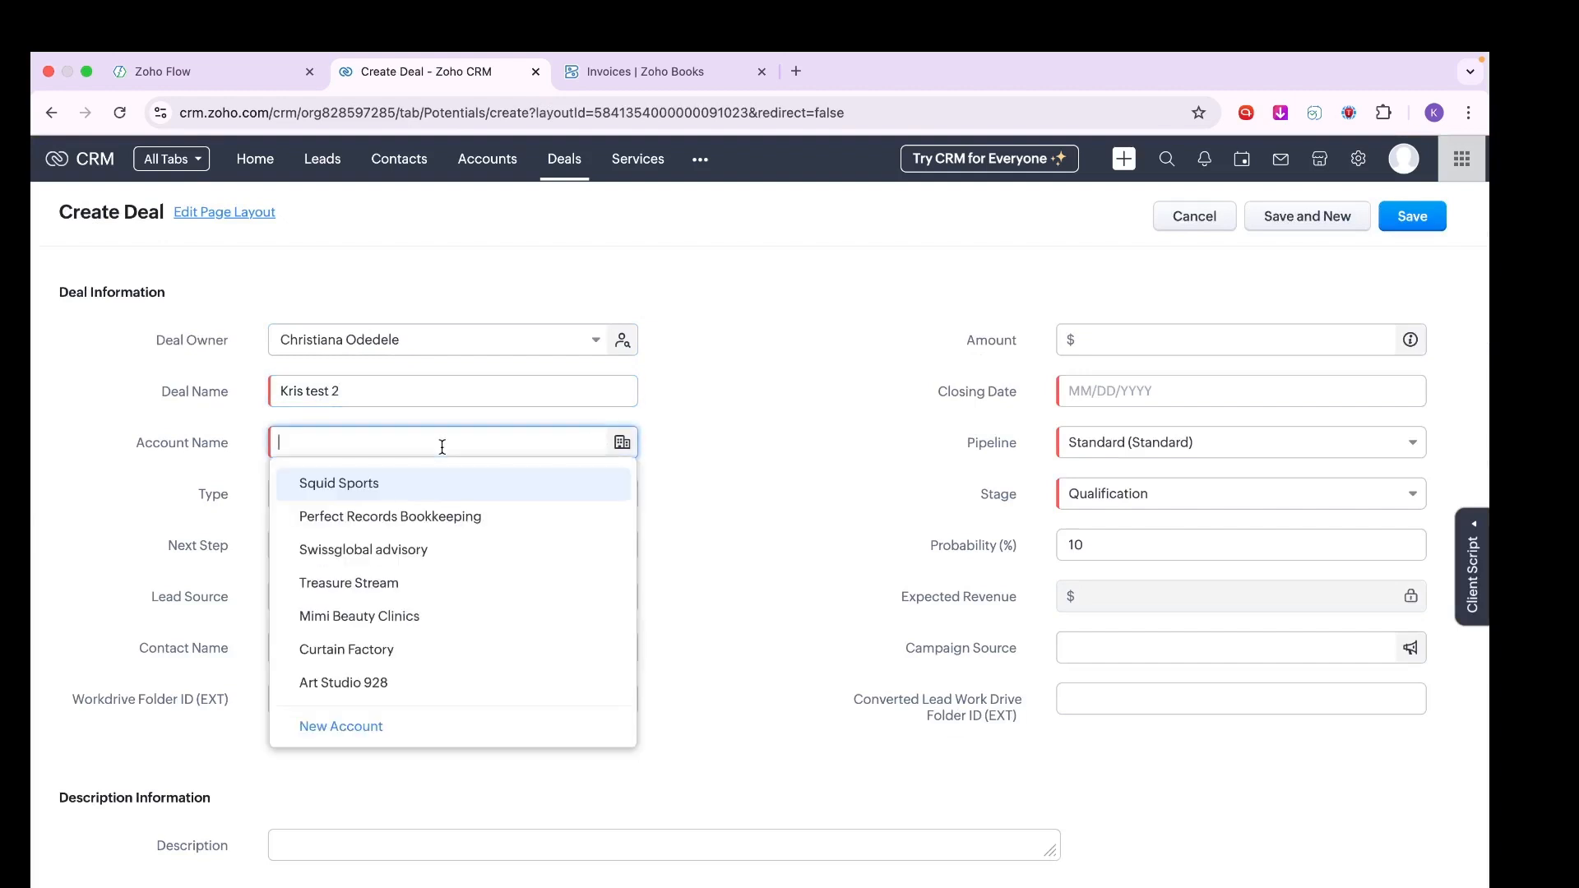
{"action": "left_click", "coordinate": [414, 515]}
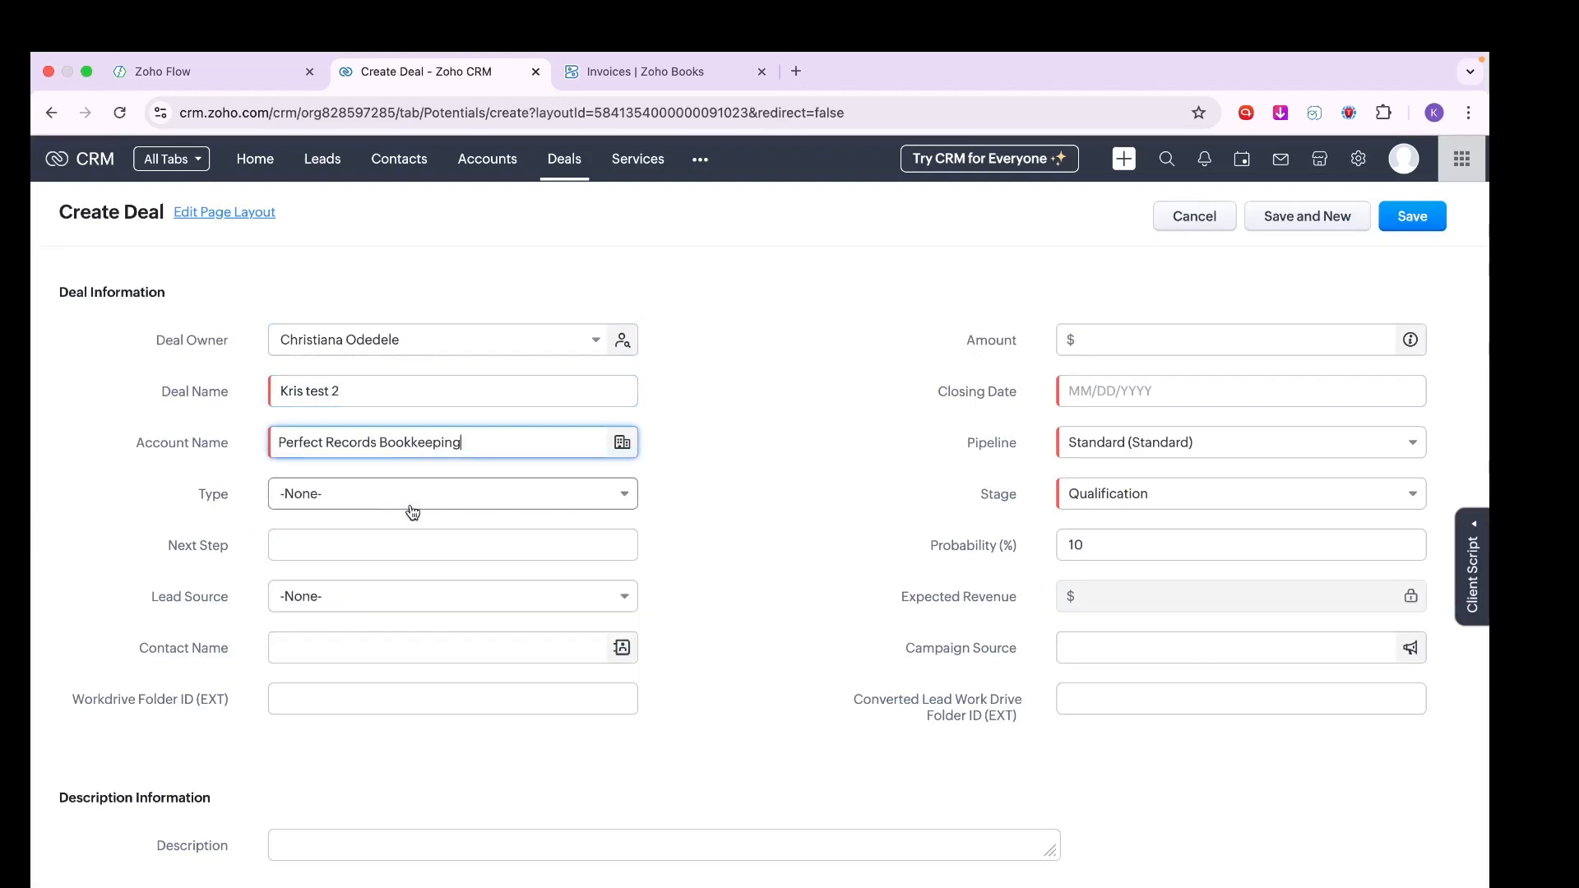
{"action": "left_click", "coordinate": [396, 610]}
{"action": "left_click", "coordinate": [444, 502]}
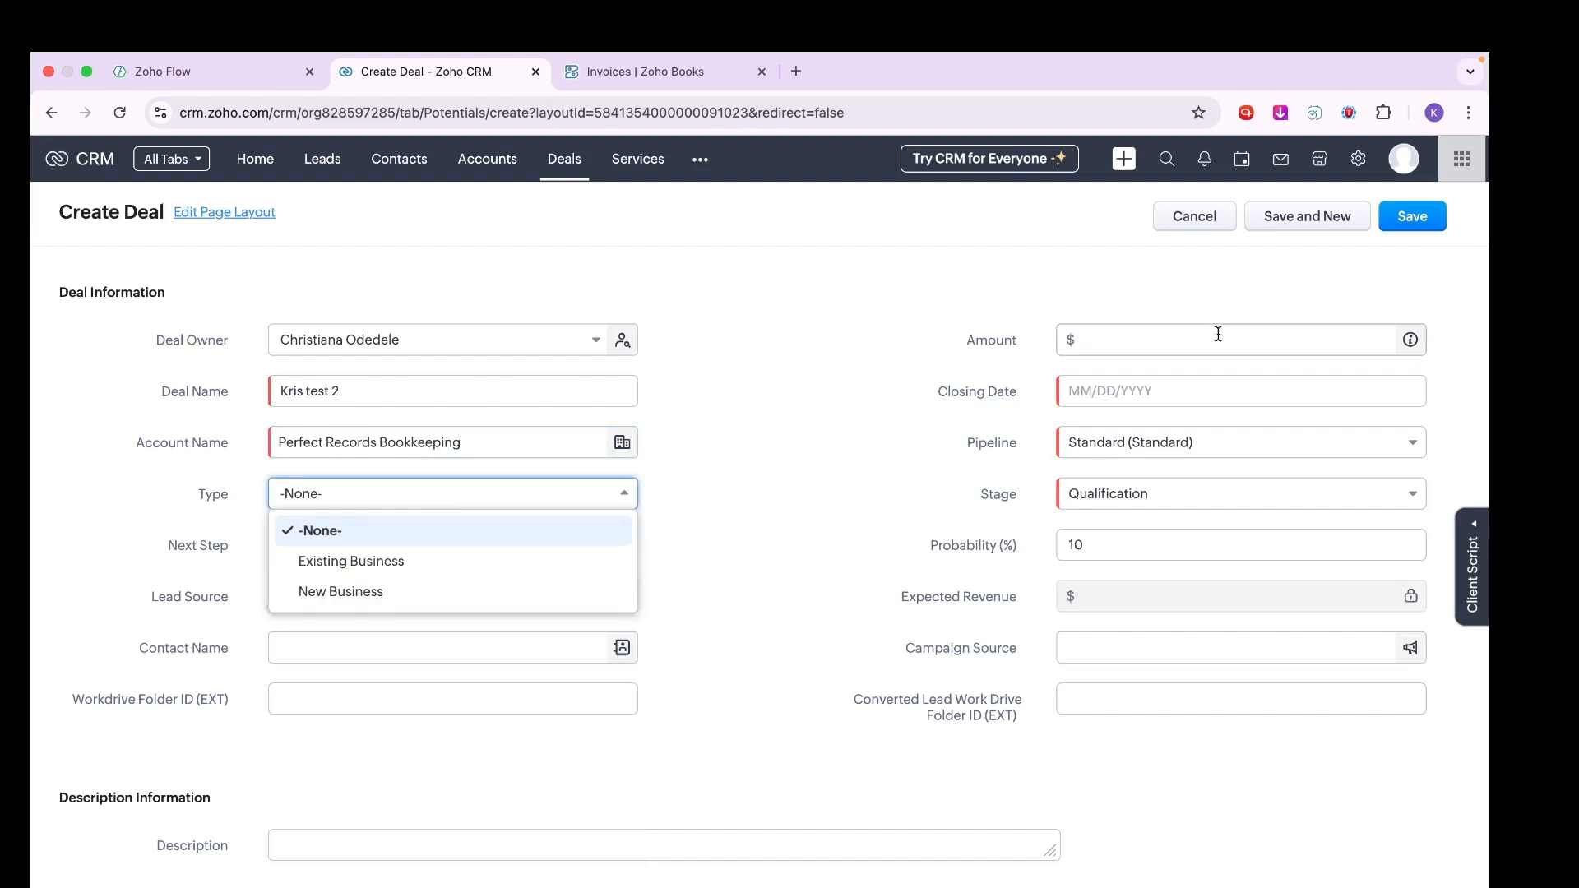
Set the new deal's amount to $100, its closing date to 08/01/2025 and its stage to Closed Won.
{"action": "left_click", "coordinate": [1176, 385]}
{"action": "left_click", "coordinate": [1177, 340]}
{"action": "type", "text": "100"}
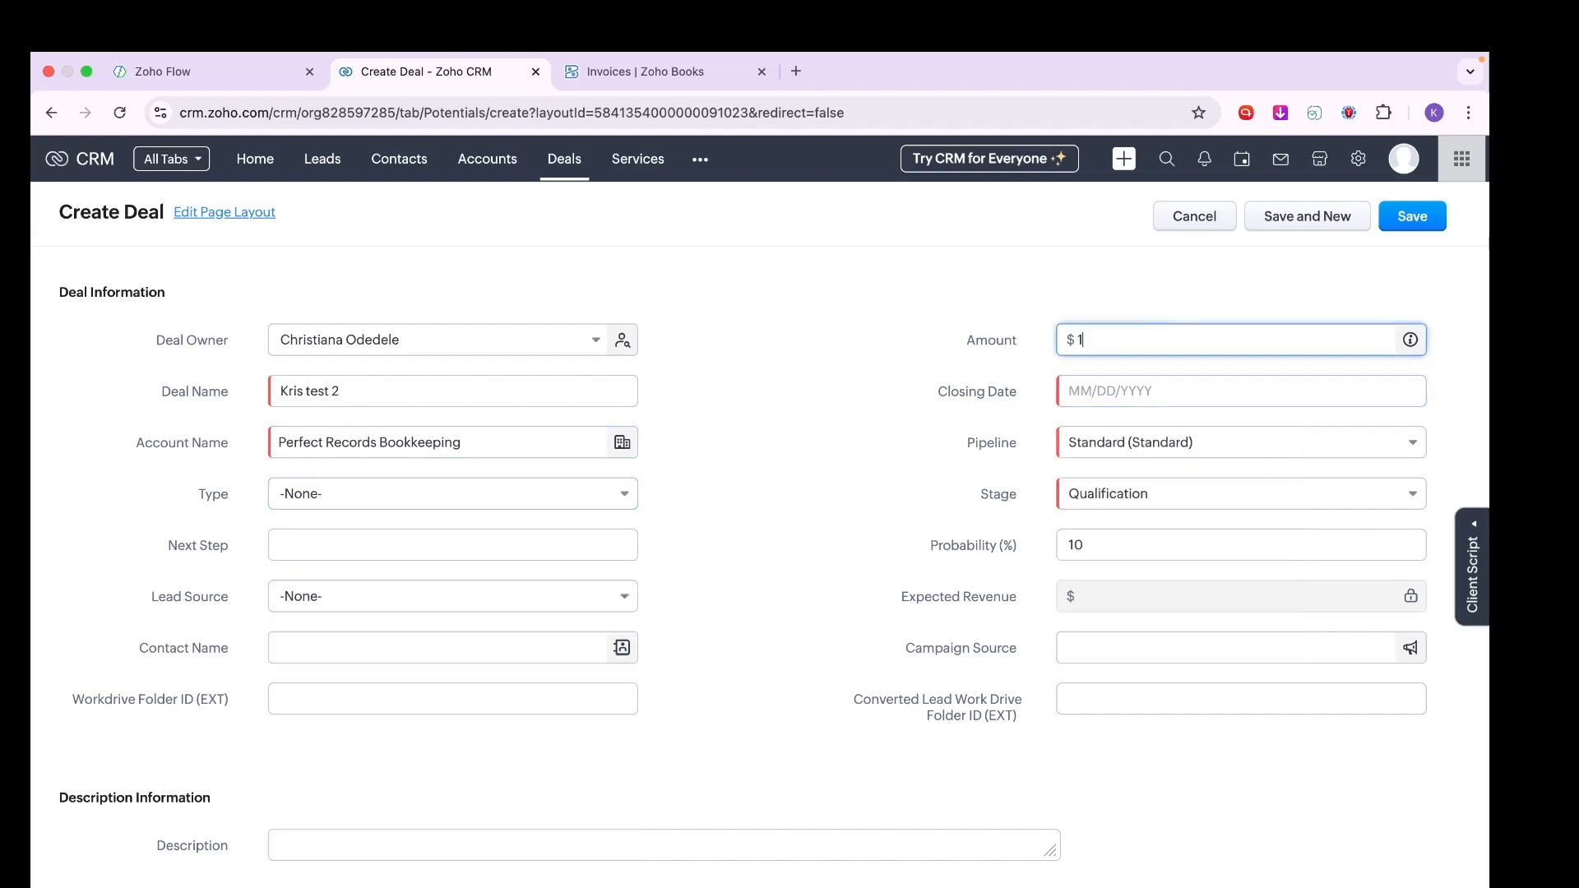
{"action": "left_click", "coordinate": [1183, 386]}
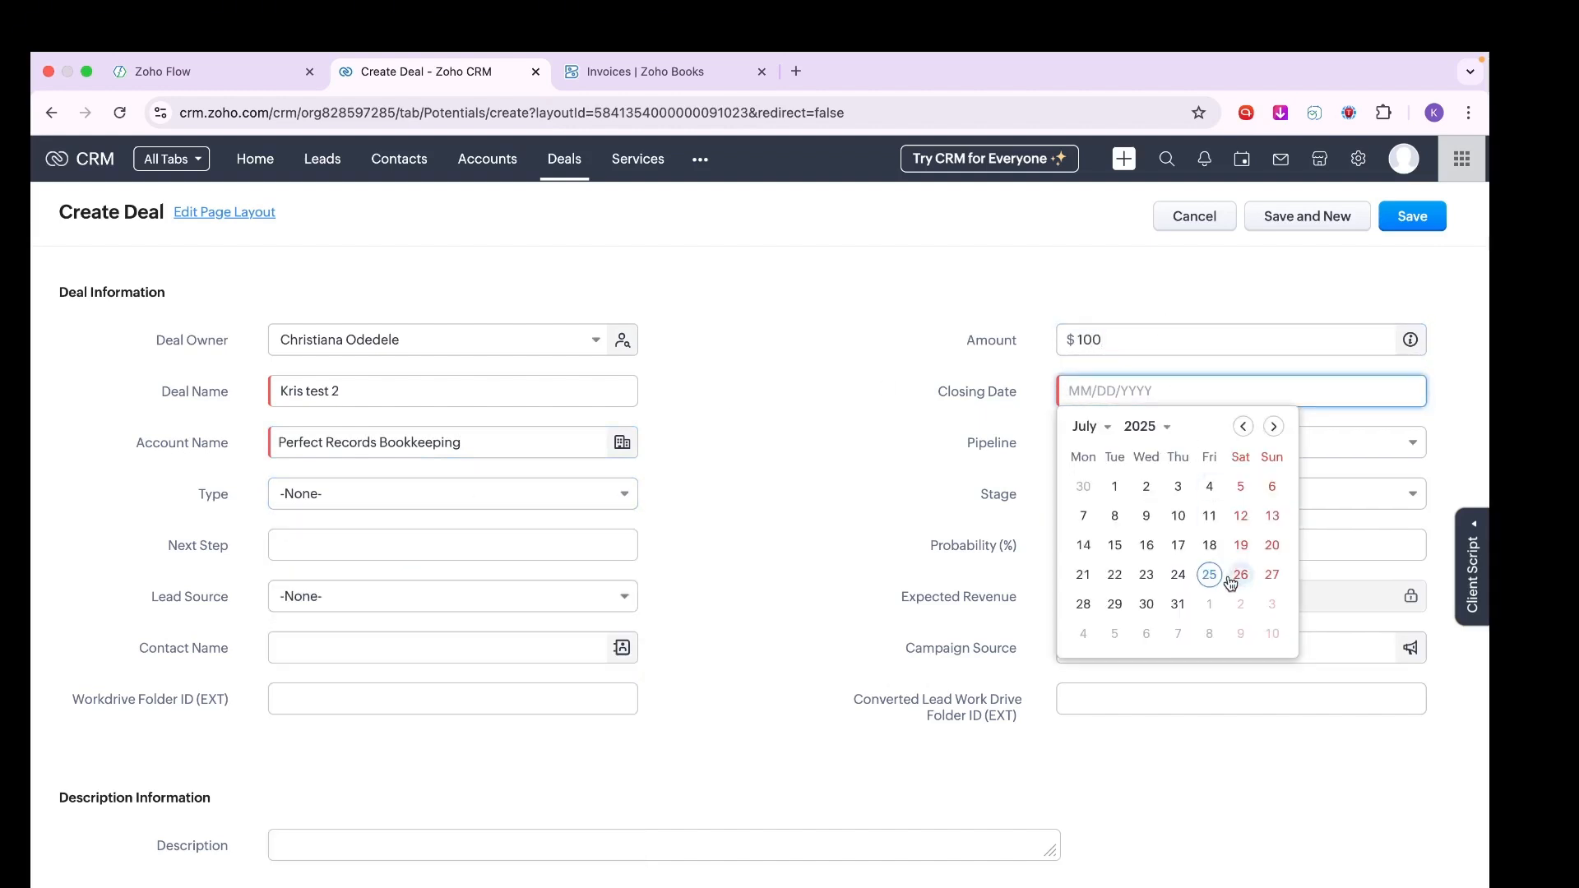
{"action": "left_click", "coordinate": [1208, 605]}
{"action": "left_click", "coordinate": [1174, 493]}
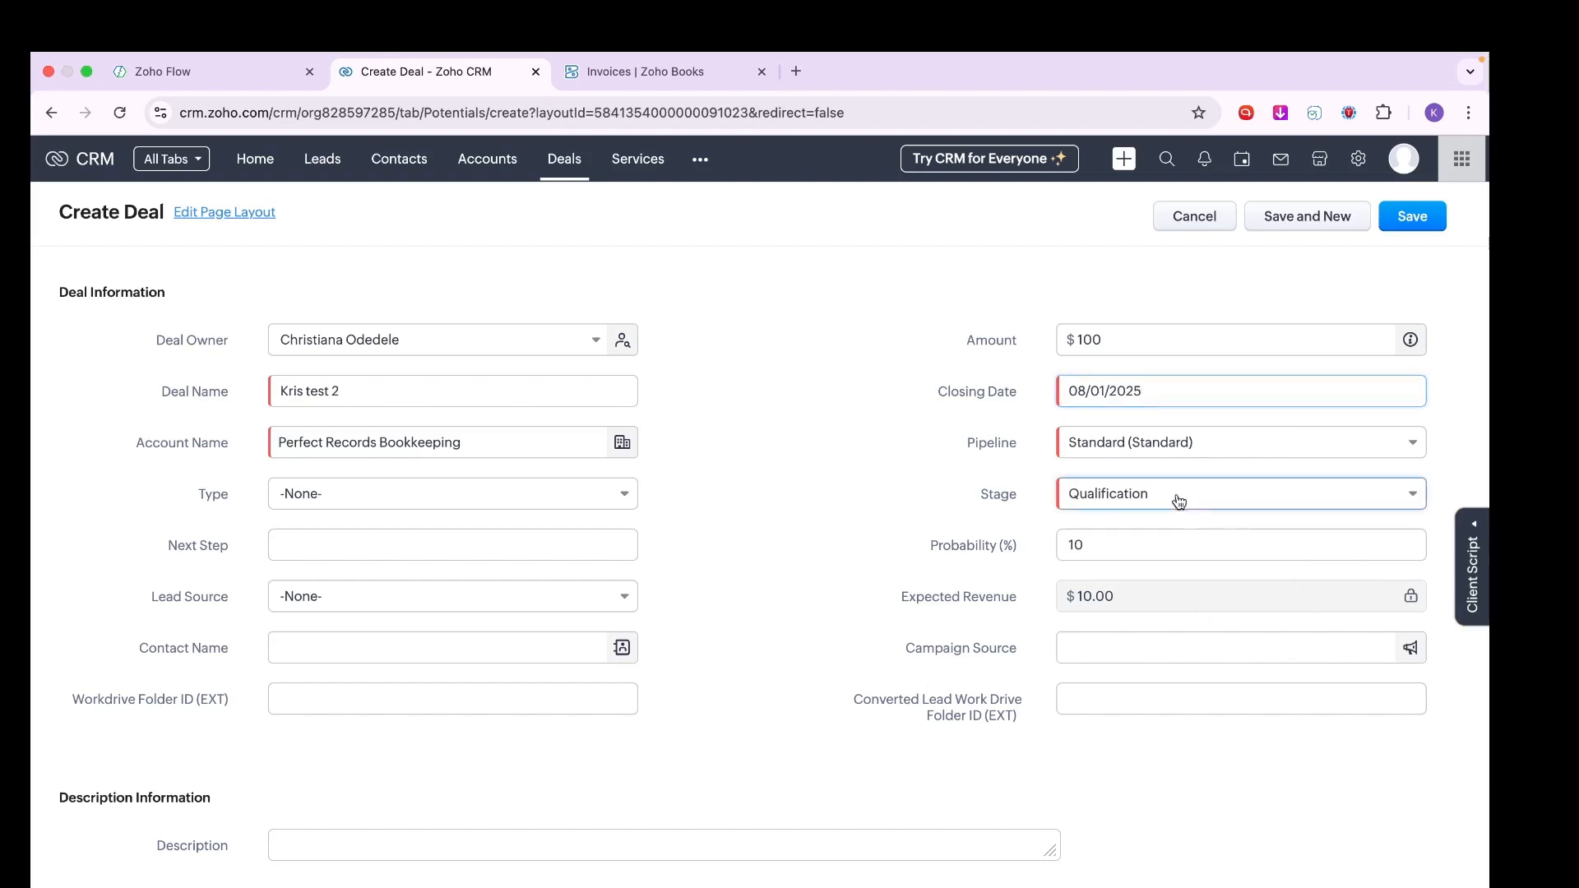
{"action": "left_click", "coordinate": [1152, 713]}
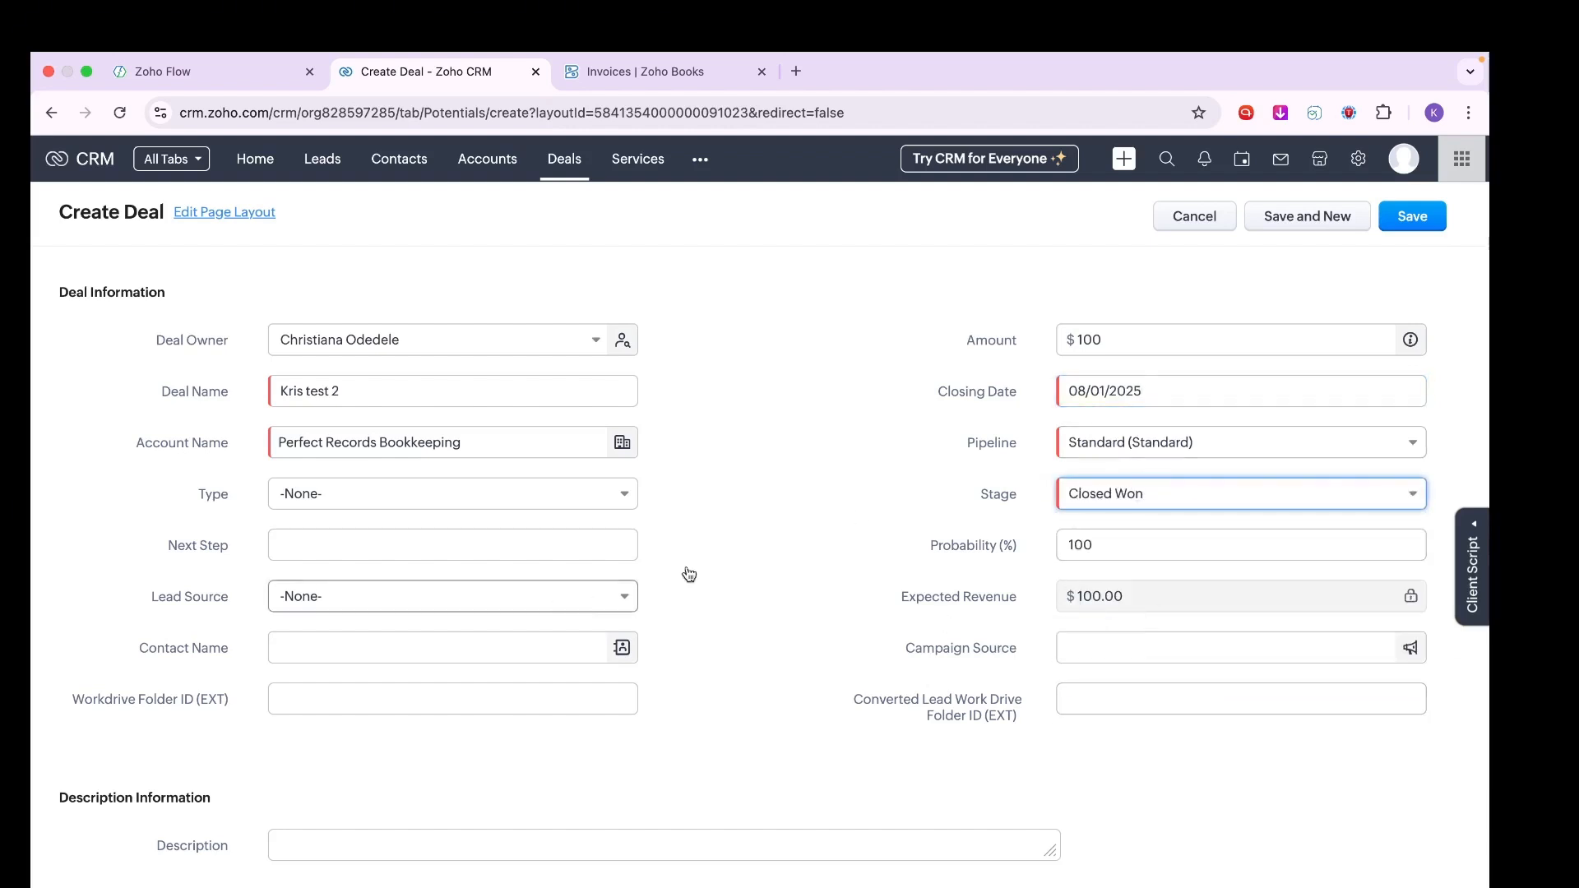
Assign an existing contact who has an e-mail address to the Kris test 2 deal and save it.
{"action": "left_click", "coordinate": [357, 648]}
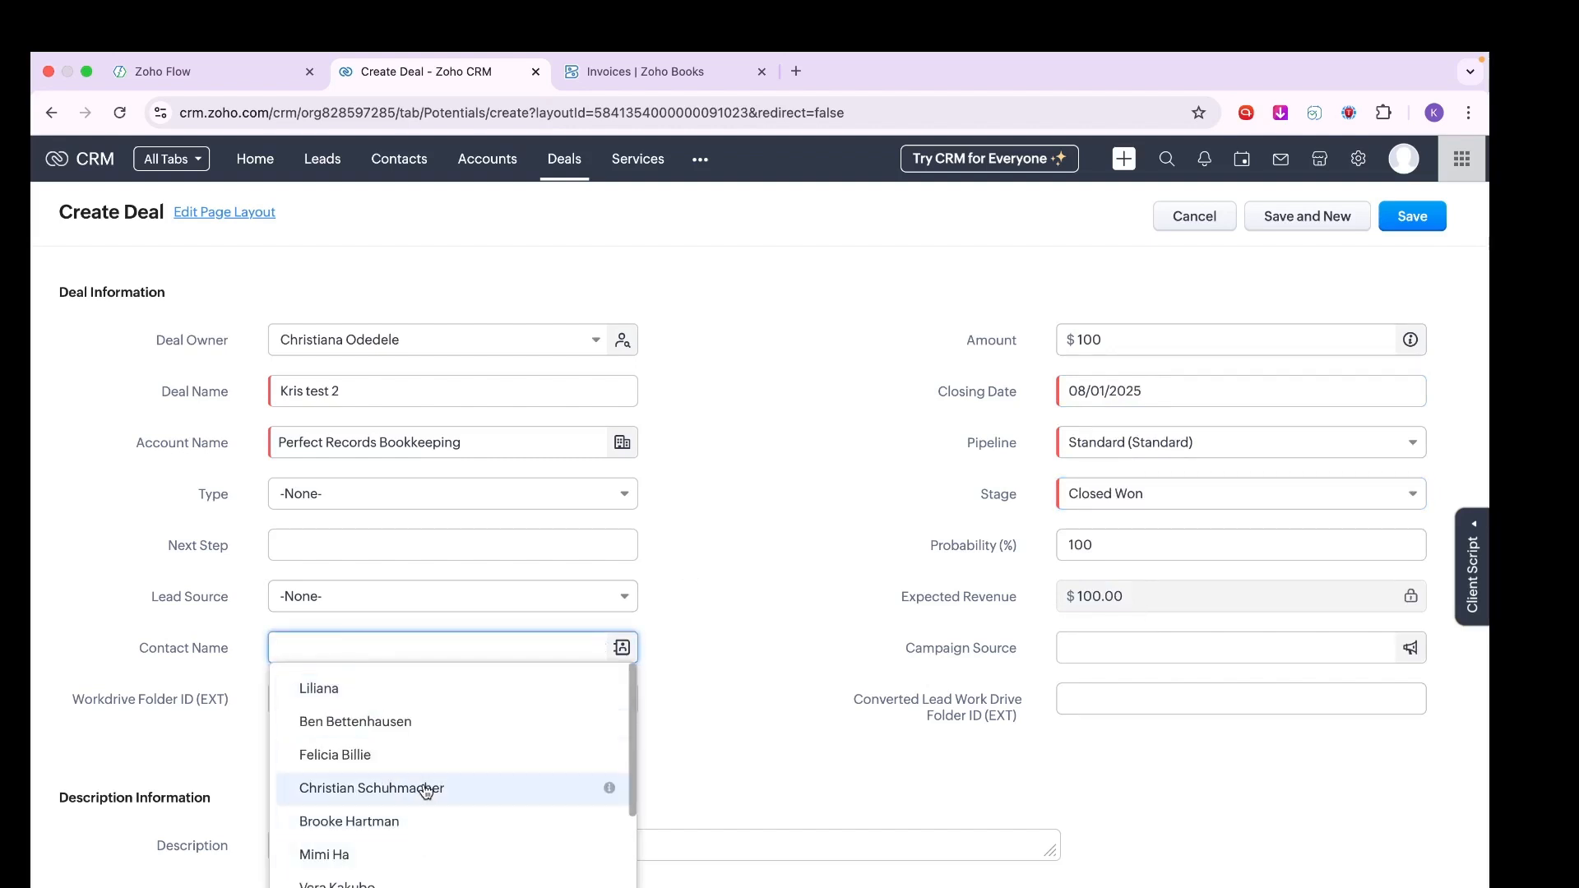
{"action": "left_click", "coordinate": [425, 790]}
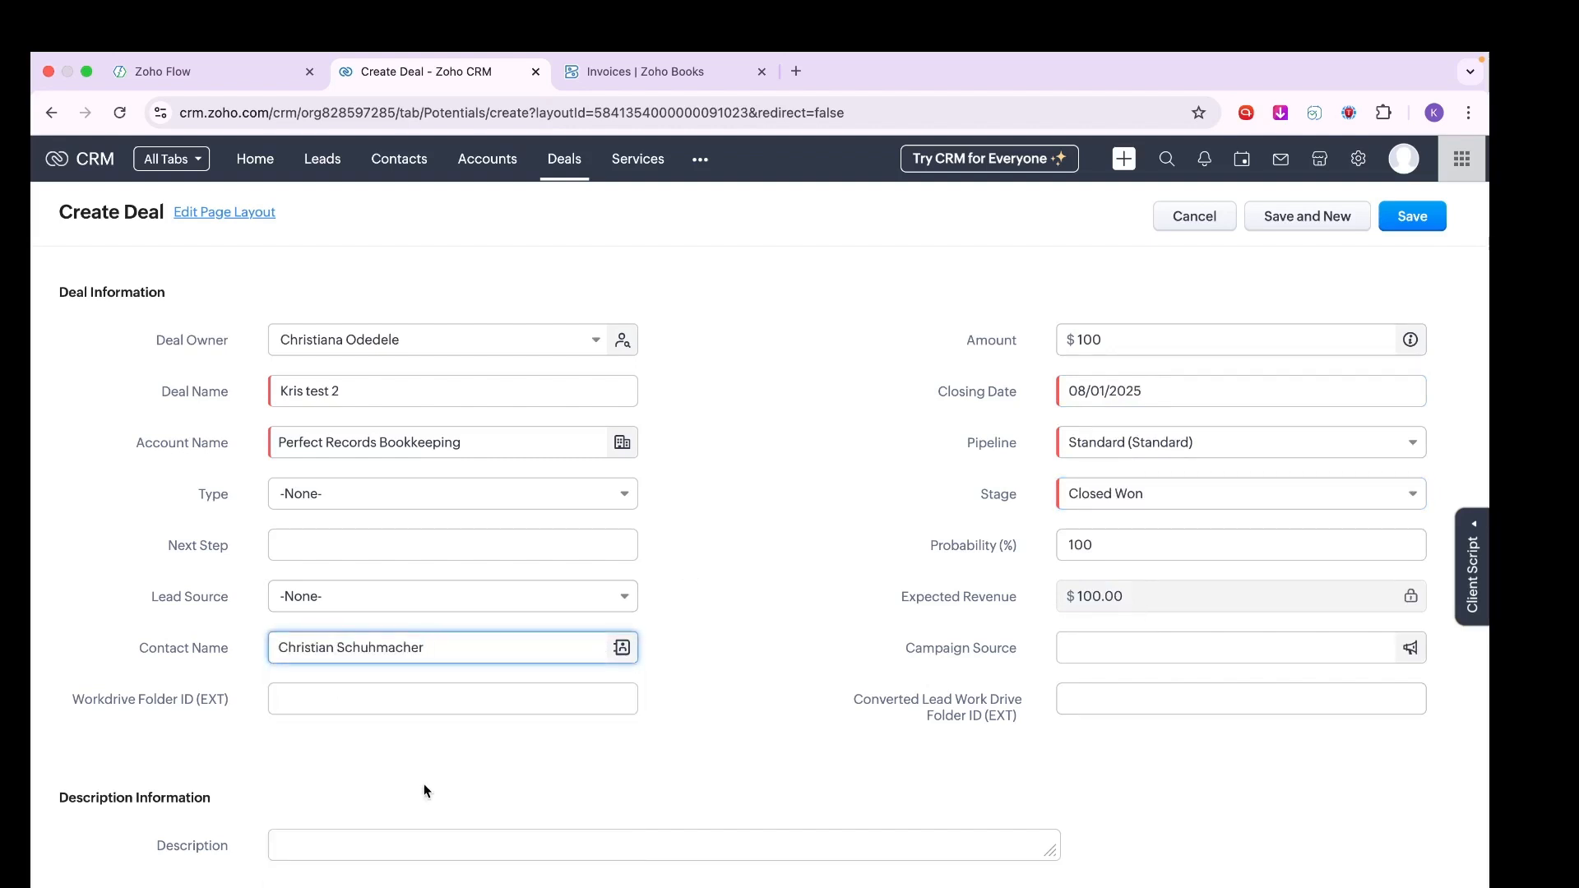
{"action": "left_click", "coordinate": [1415, 216]}
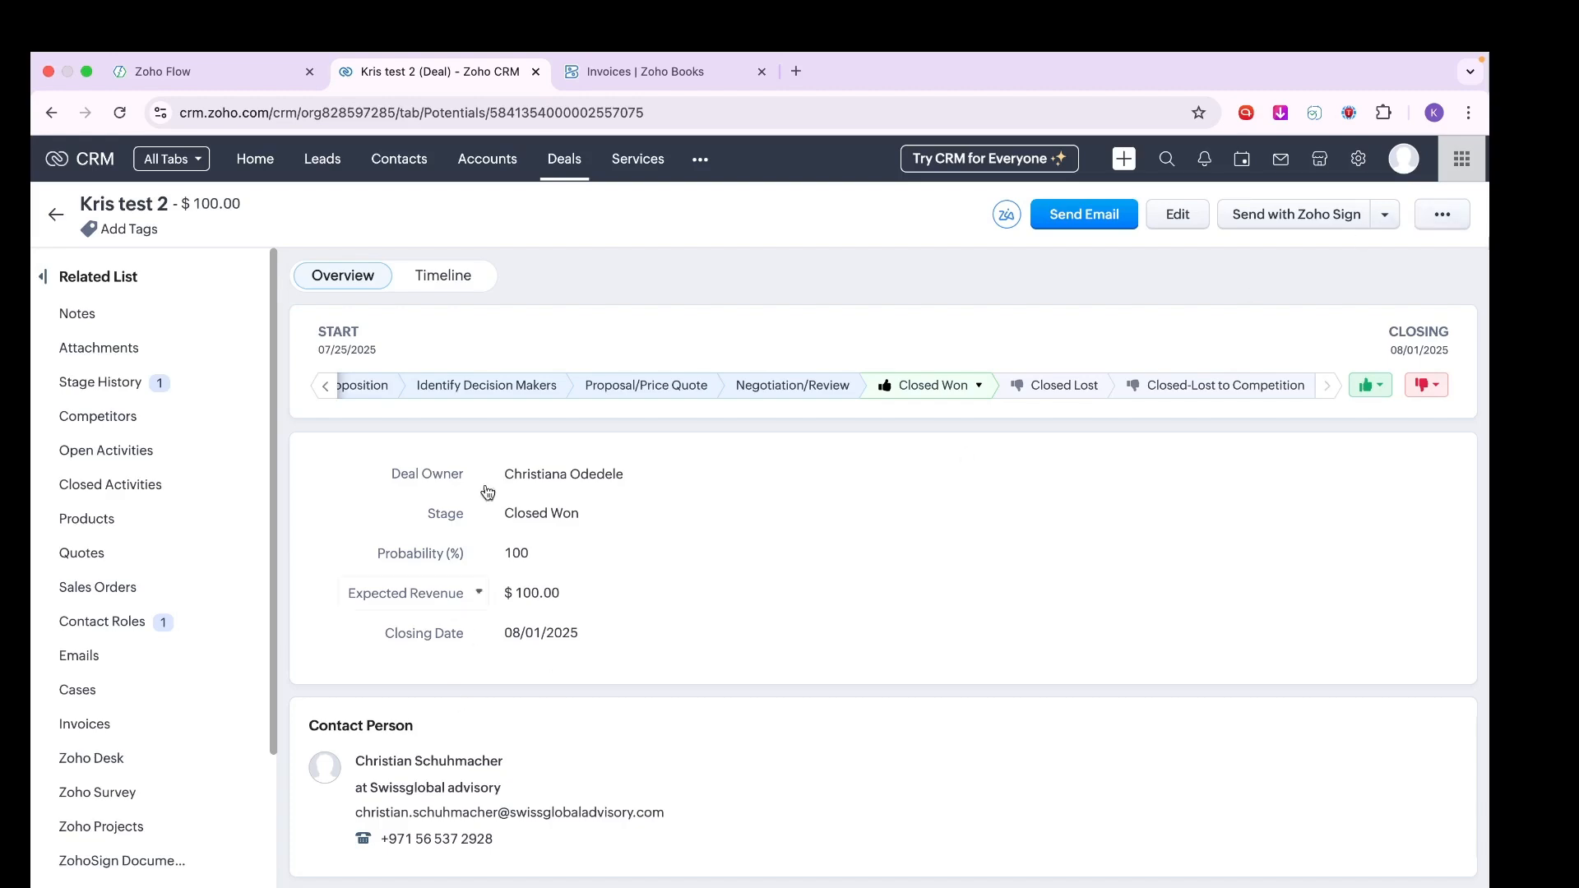
Switch to Zoho Books and check the active customers for the Kris test 2 deal's contact.
{"action": "left_click", "coordinate": [627, 79]}
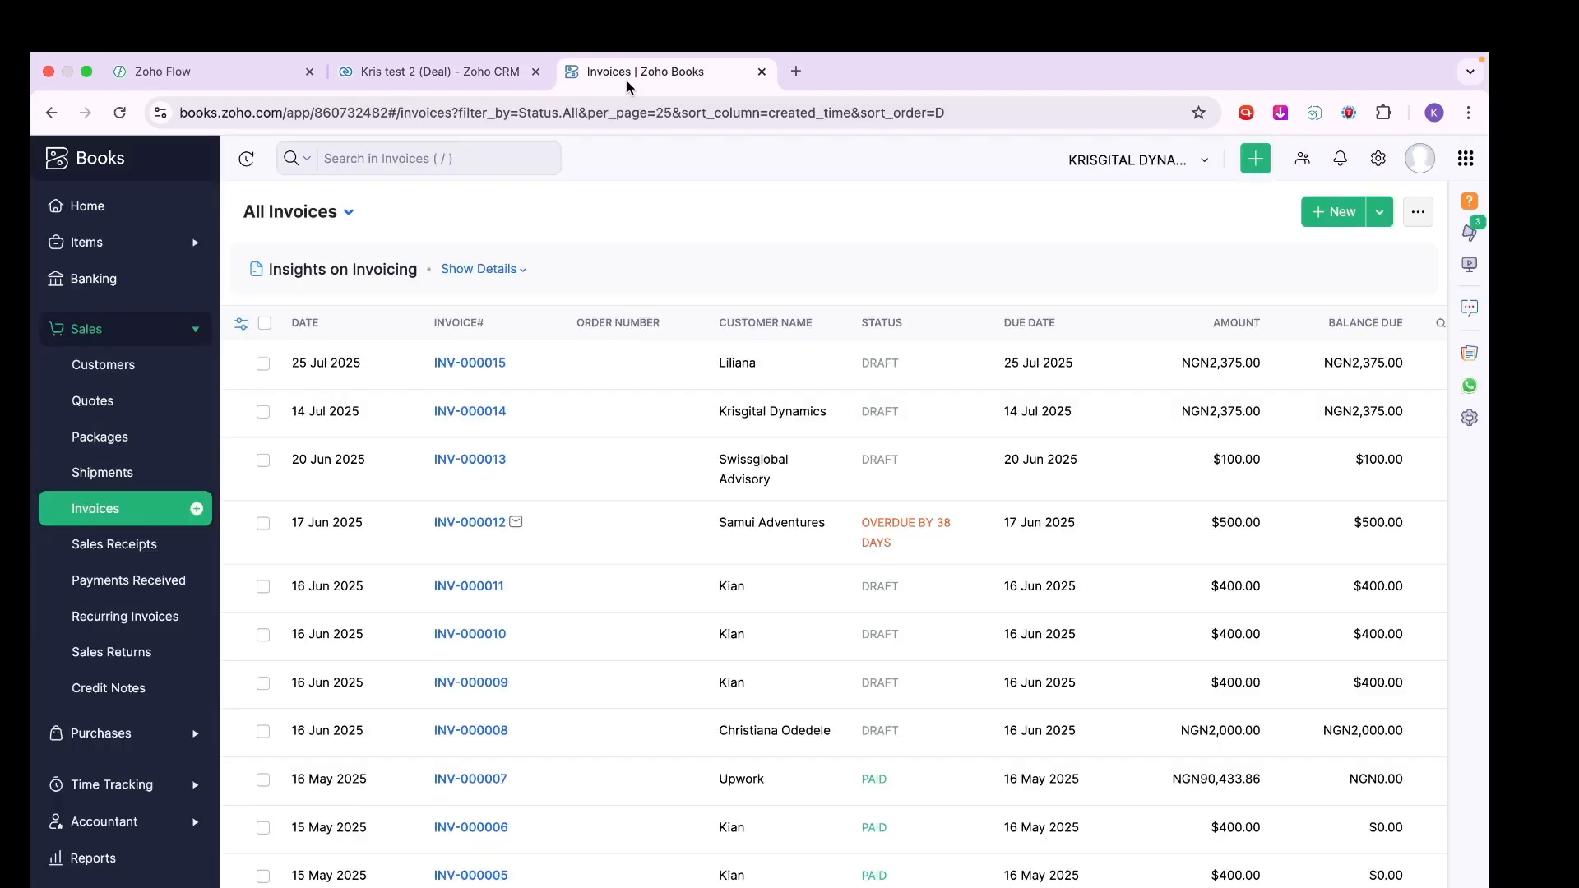
{"action": "left_click", "coordinate": [468, 69]}
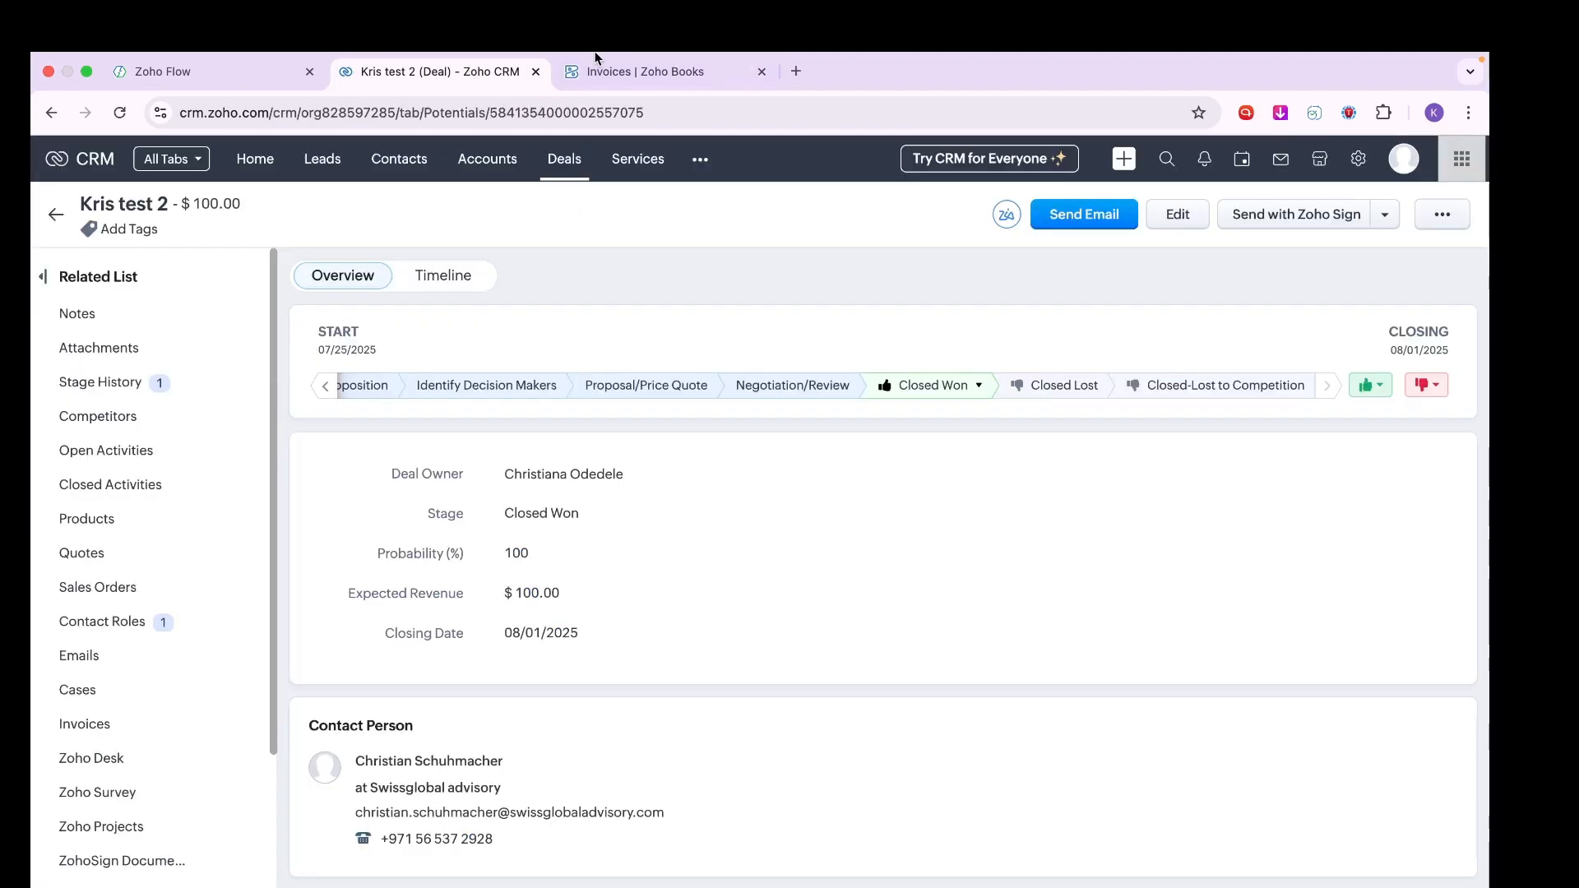
{"action": "left_click", "coordinate": [608, 74]}
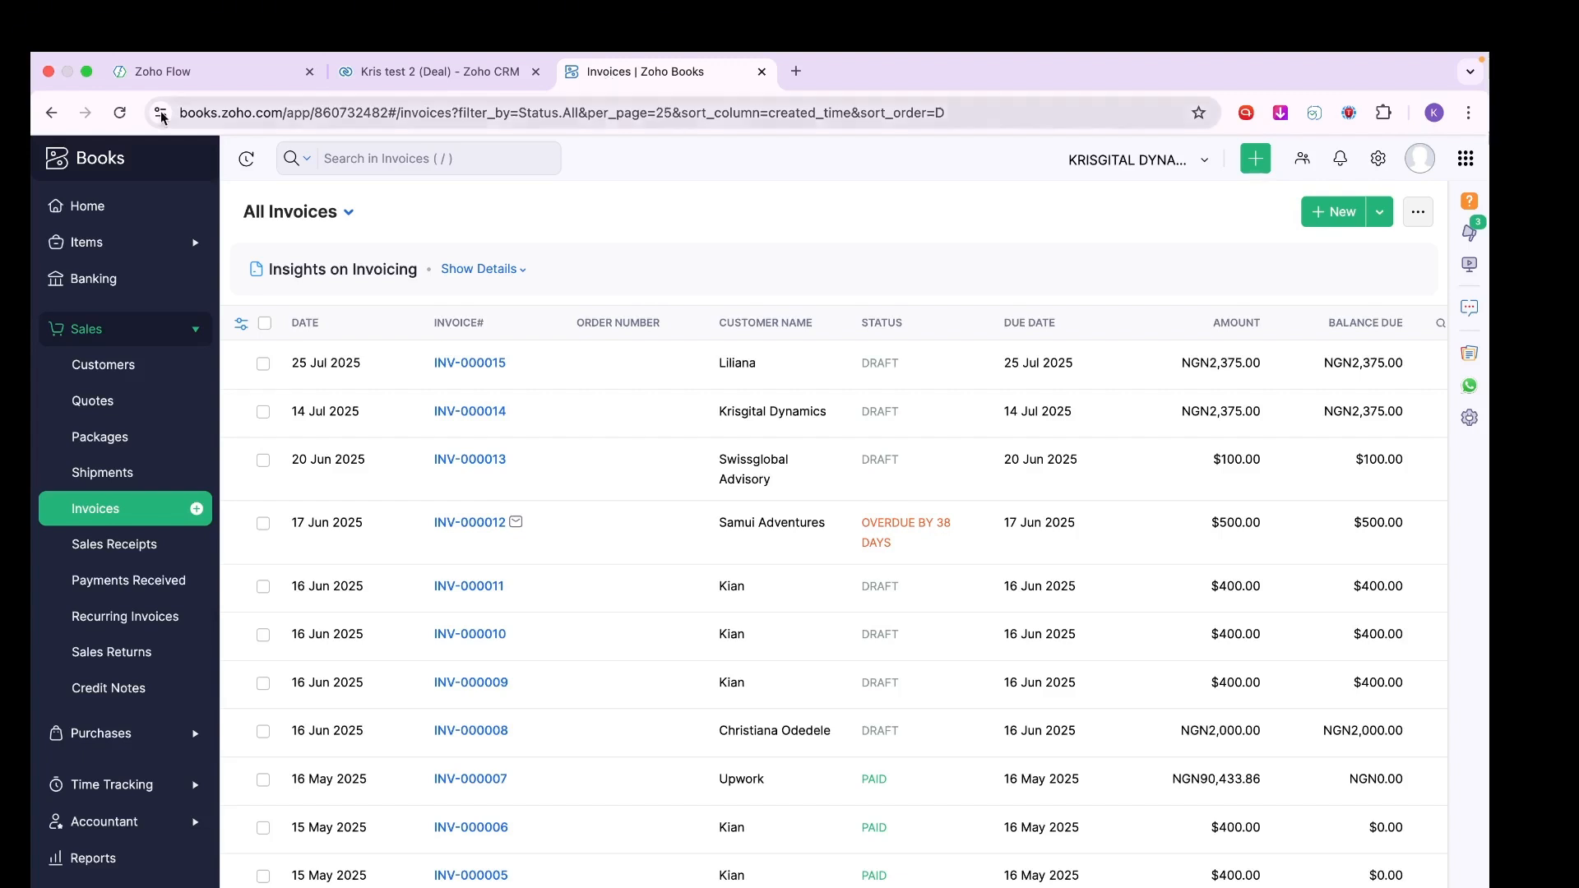
{"action": "left_click", "coordinate": [106, 378]}
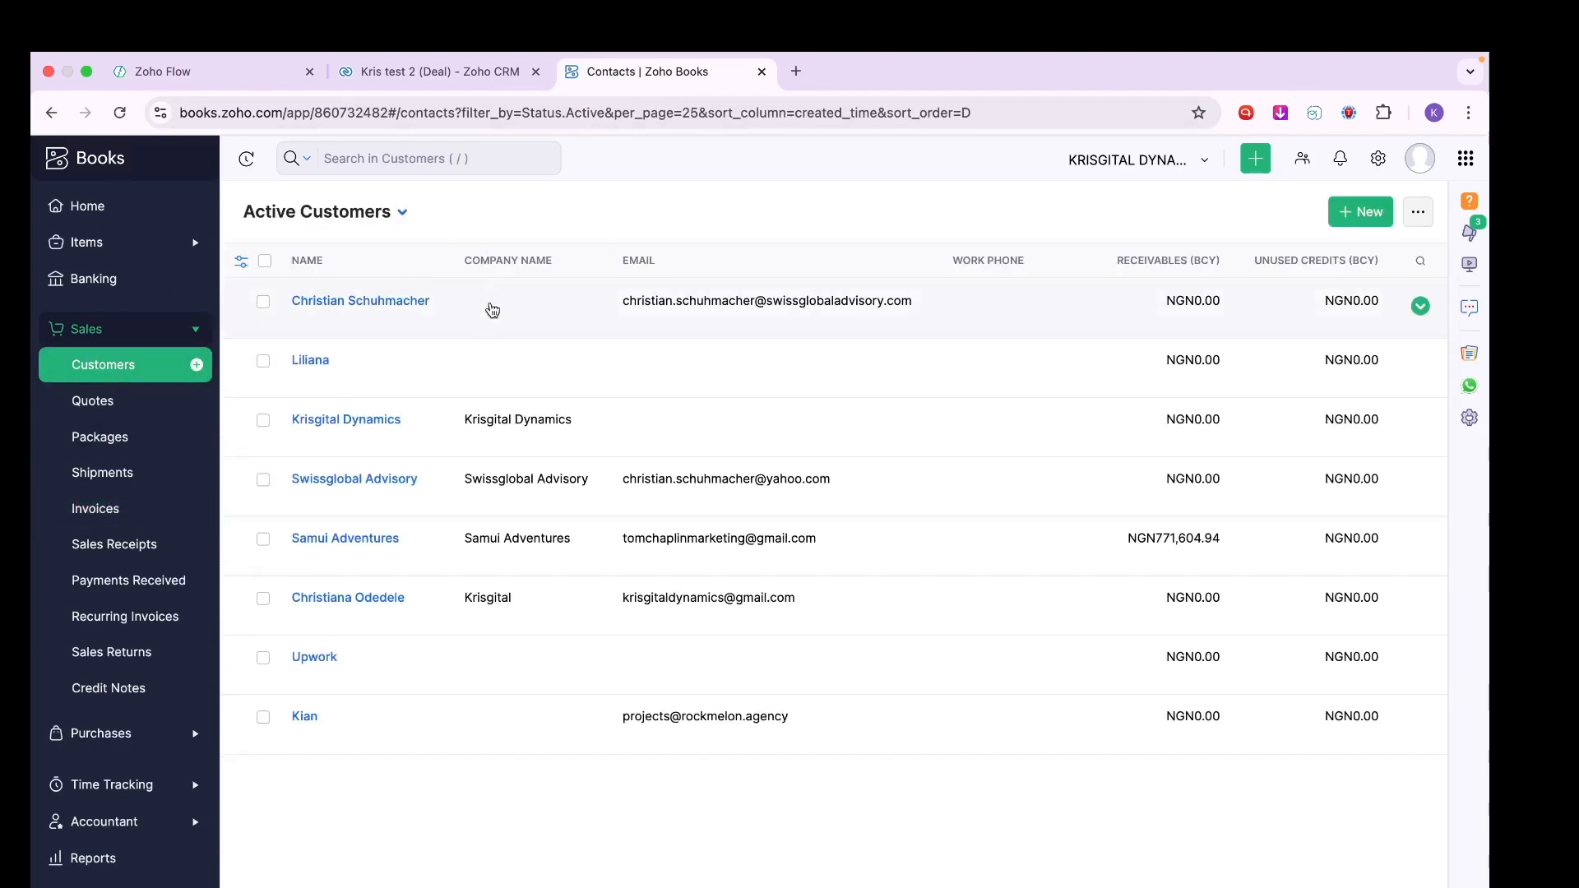
Review the newest draft invoice for the Kris test 2 deal's contact and return to the flow in Zoho Flow.
{"action": "left_click", "coordinate": [105, 508]}
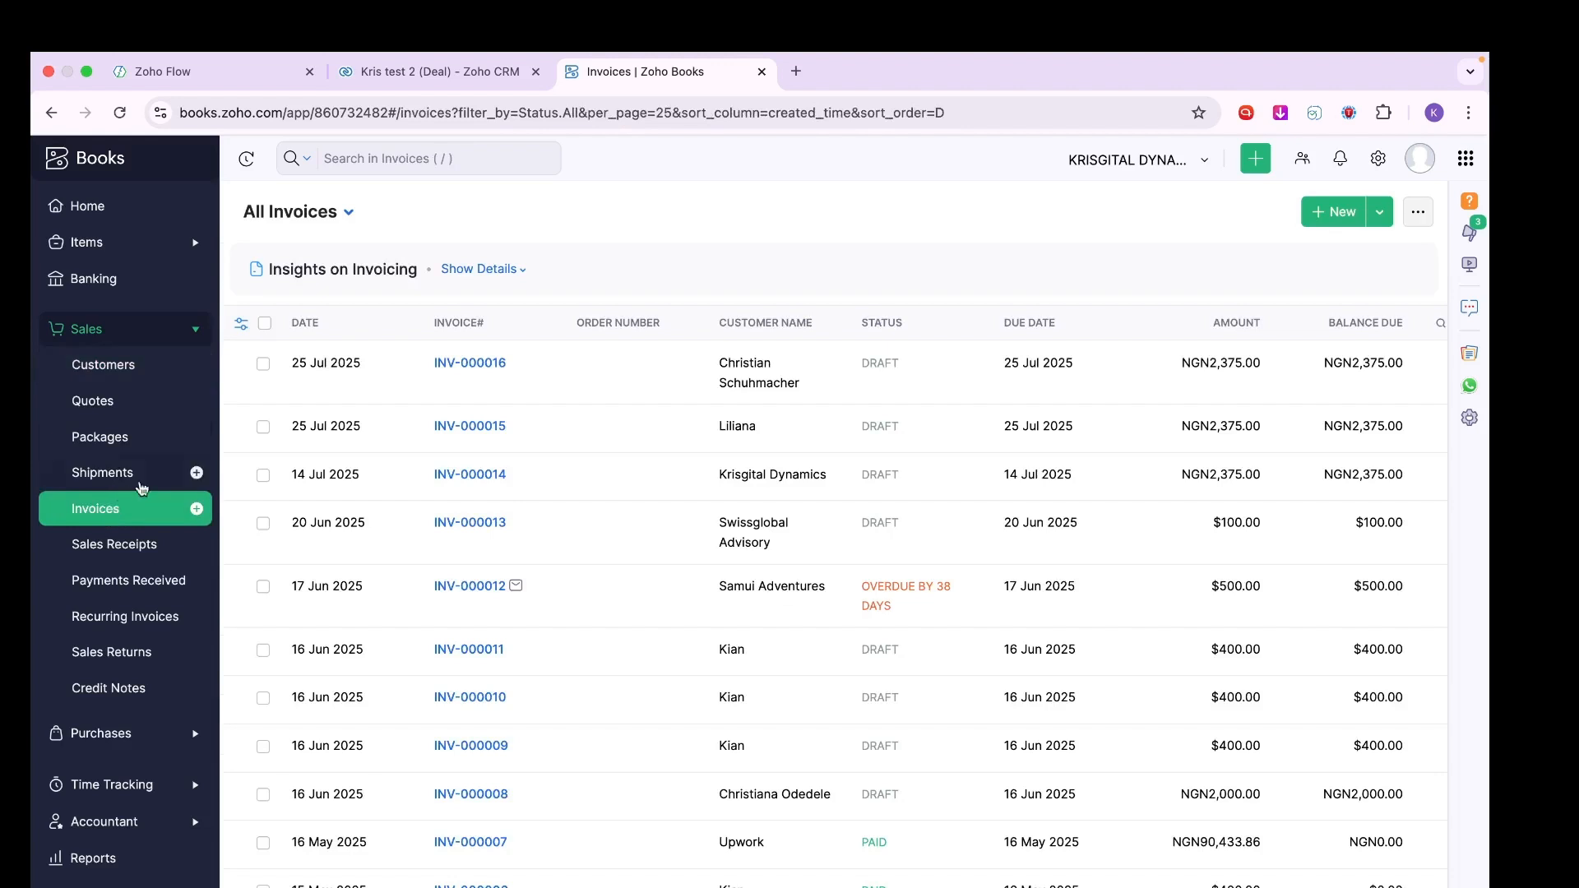
{"action": "left_click", "coordinate": [757, 351]}
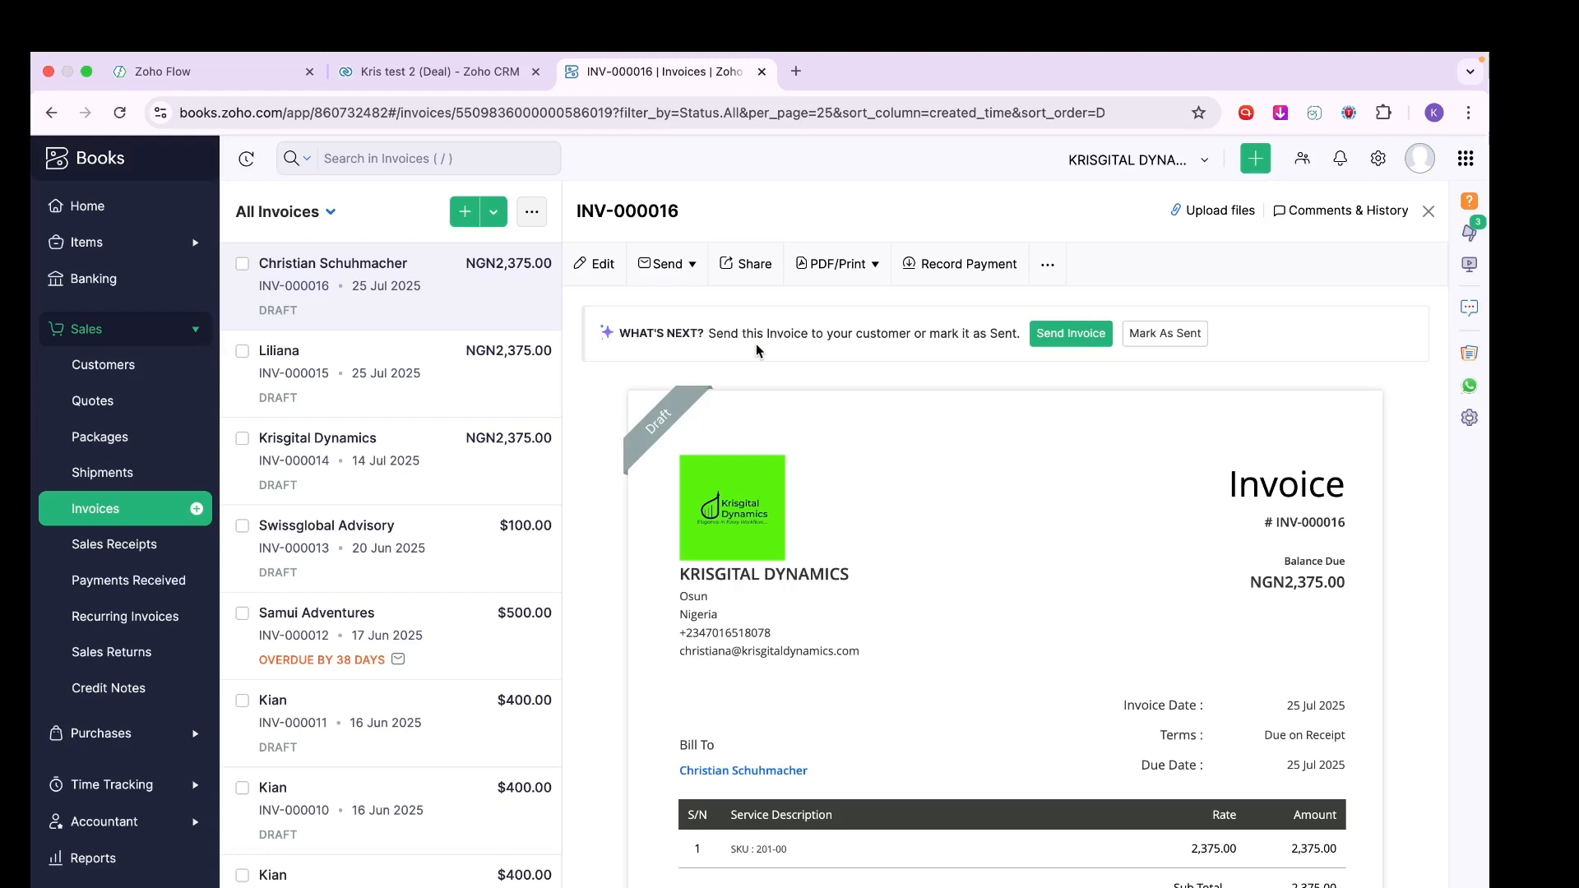
{"action": "left_click", "coordinate": [230, 74]}
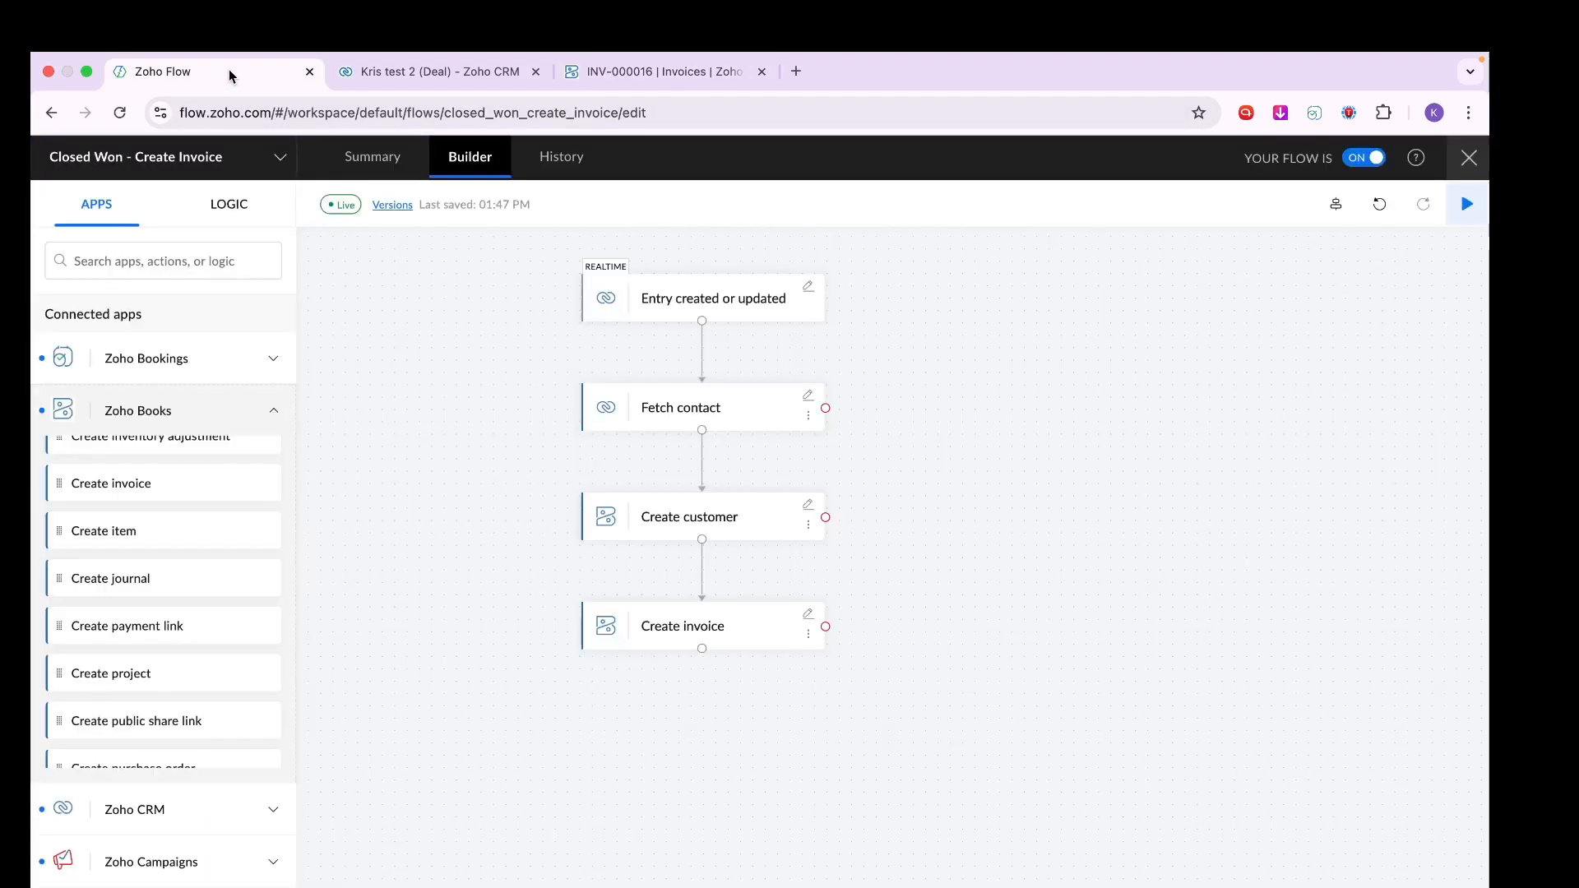